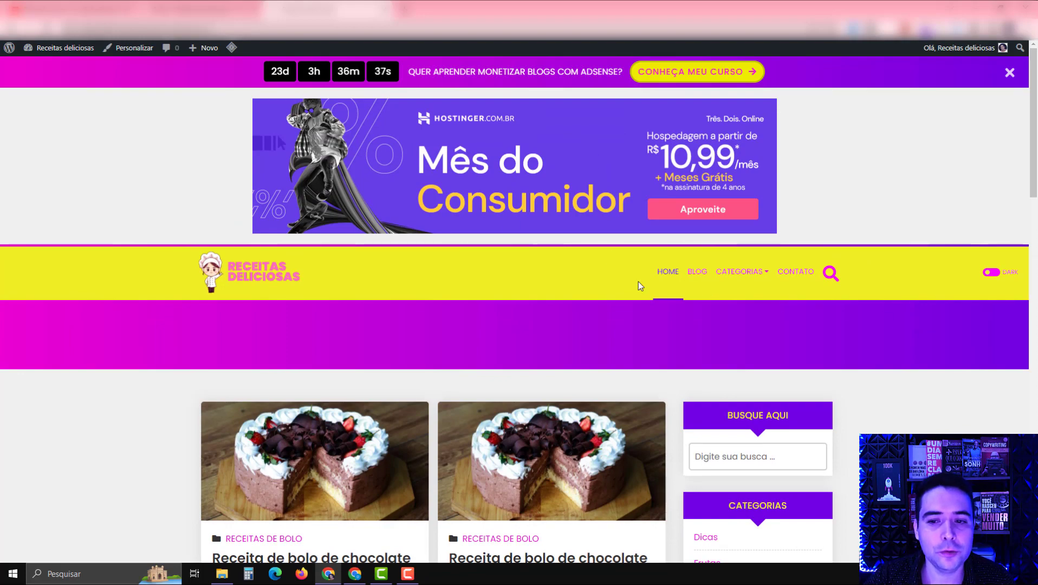
# Look over the blog's home page and open a chocolate cake recipe post to examine its layout down to the footer
pyautogui.scroll(-5, 754, 273)
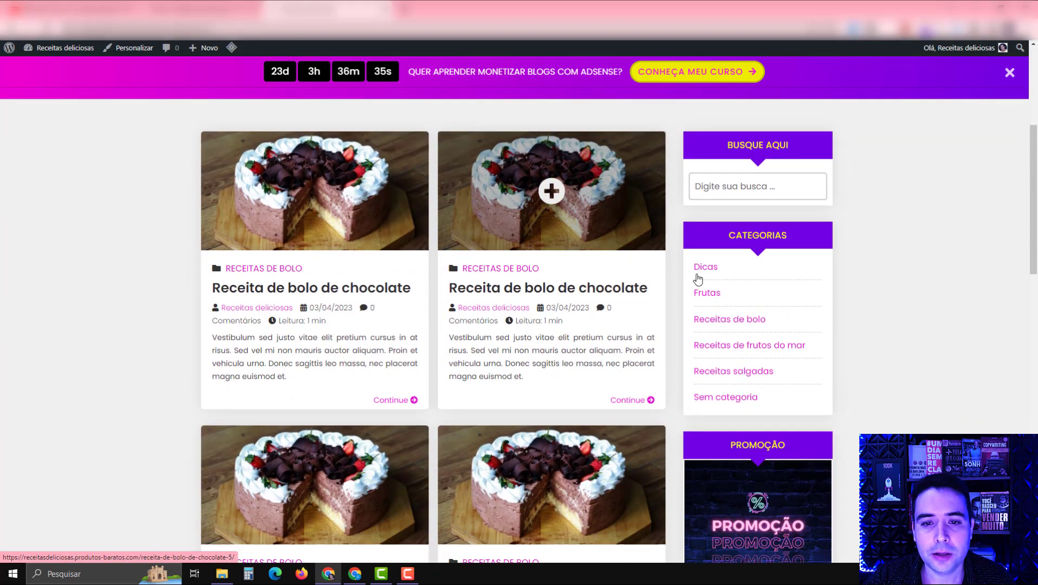
pyautogui.click(335, 232)
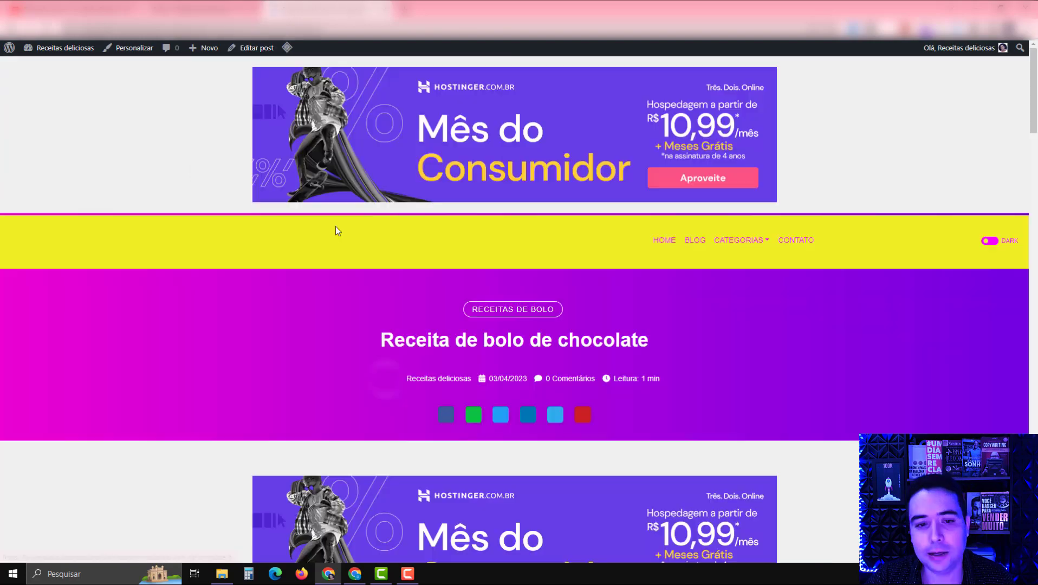
pyautogui.scroll(-10, 621, 297)
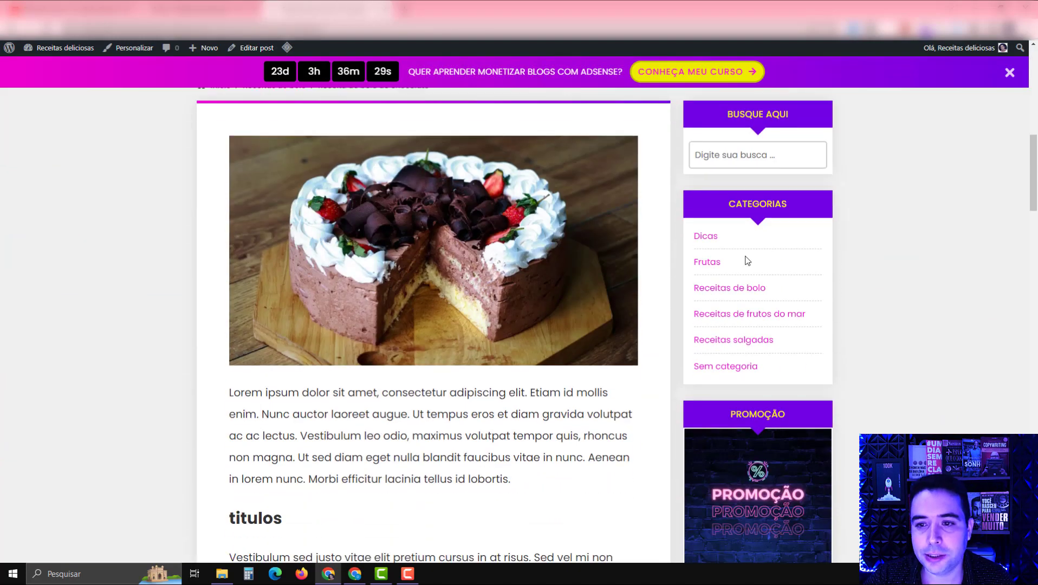
pyautogui.scroll(-13, 579, 330)
pyautogui.scroll(-10, 582, 320)
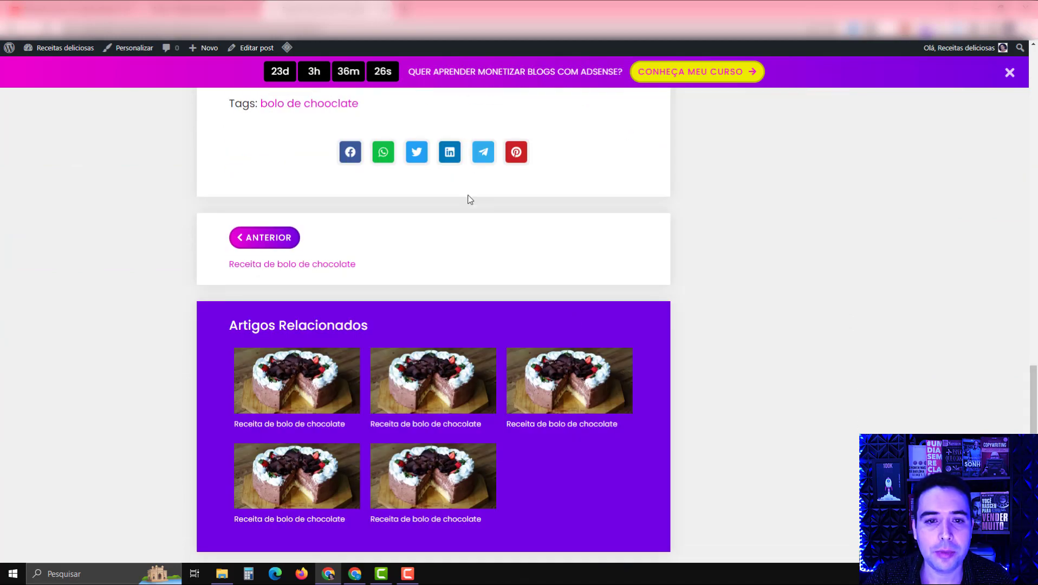
pyautogui.scroll(-1, 549, 224)
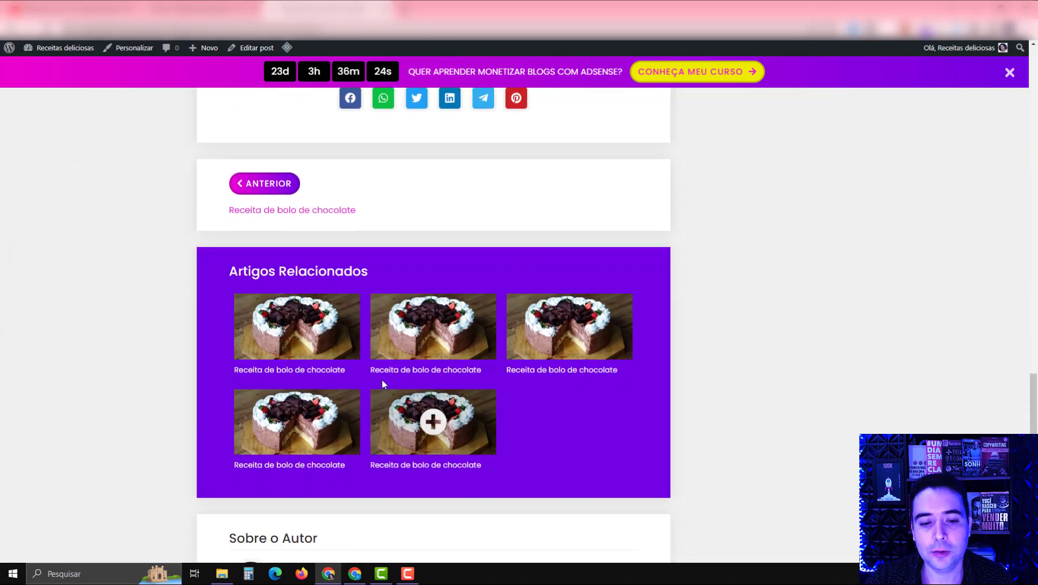
pyautogui.scroll(-7, 504, 355)
pyautogui.scroll(-6, 586, 323)
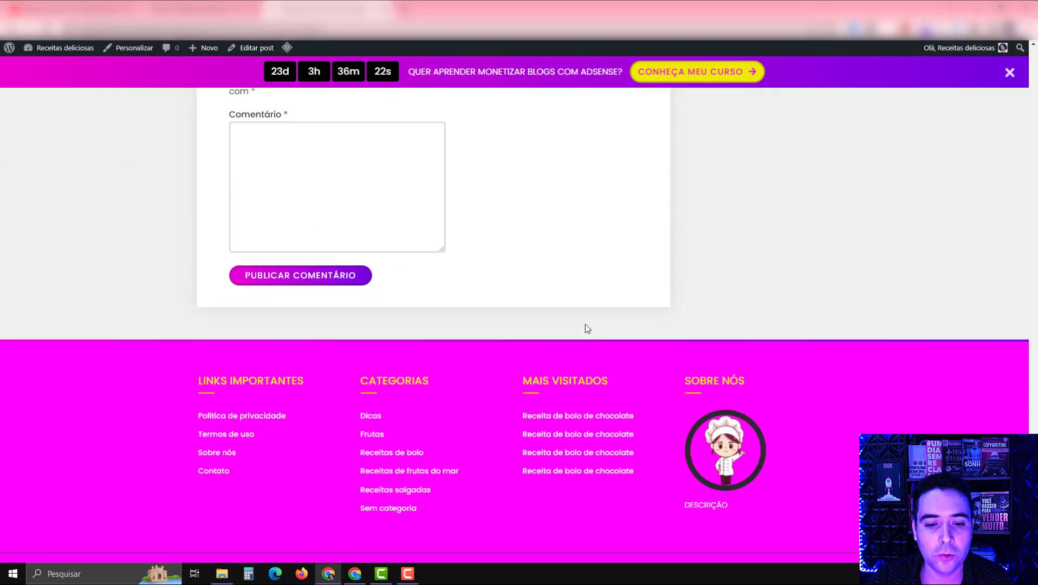
pyautogui.scroll(15, 585, 323)
pyautogui.scroll(20, 584, 323)
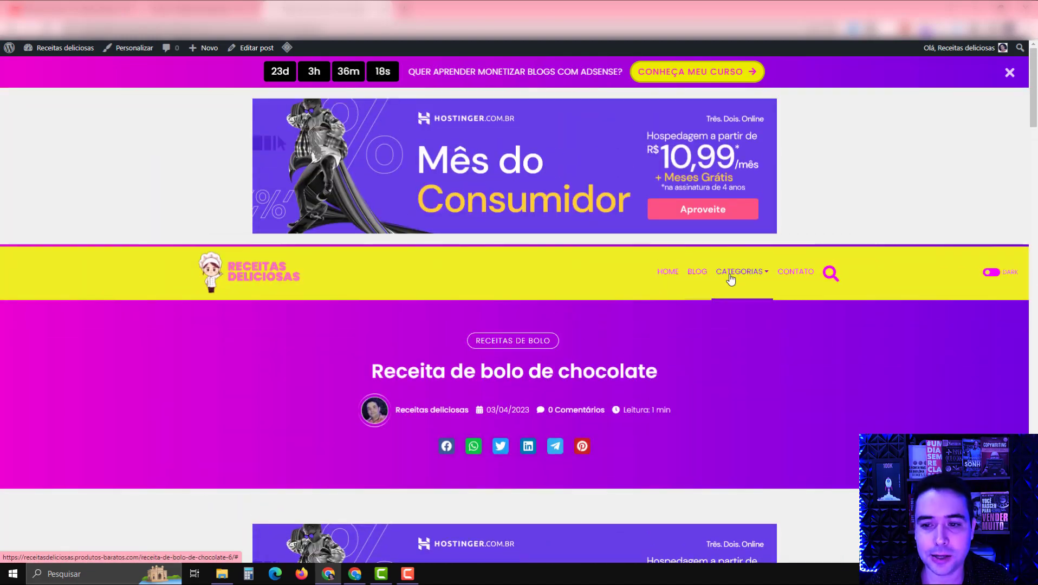
# Open the Receitas de bolo category from the site navigation and look over its post listing
pyautogui.moveTo(730, 273)
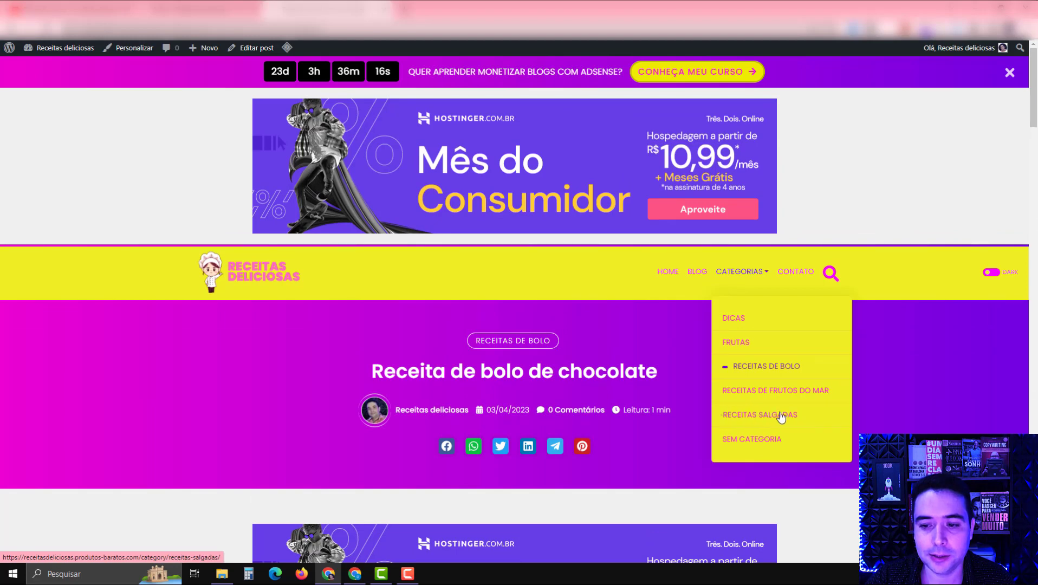
pyautogui.click(751, 368)
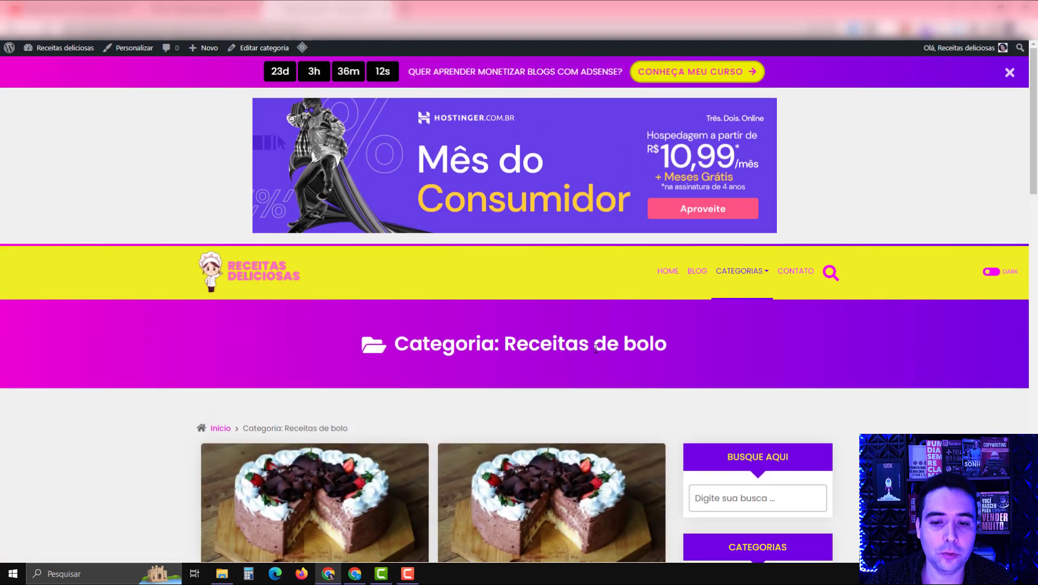
pyautogui.scroll(-6, 293, 213)
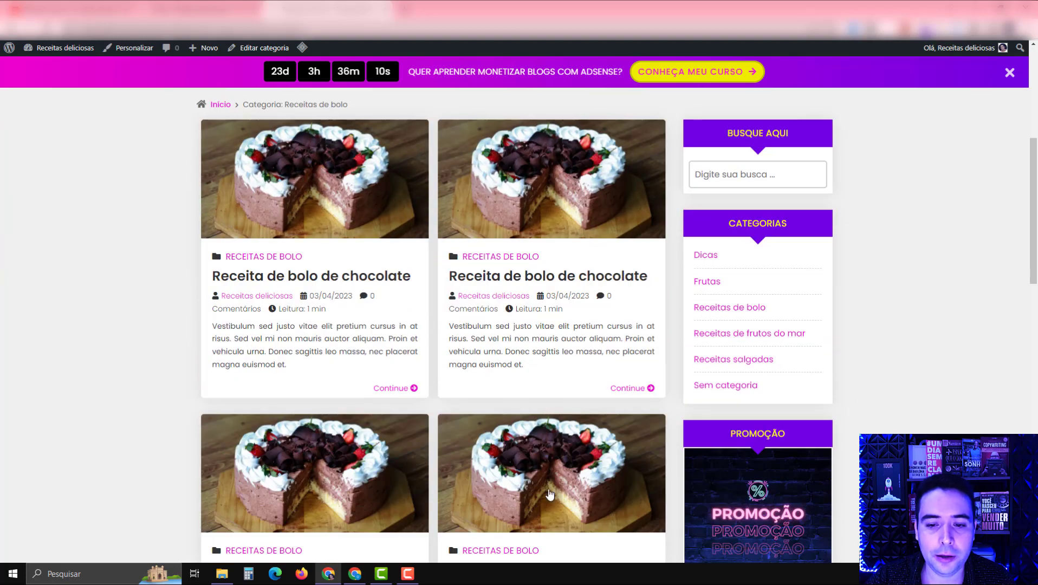
pyautogui.scroll(-1, 398, 276)
pyautogui.scroll(7, 398, 278)
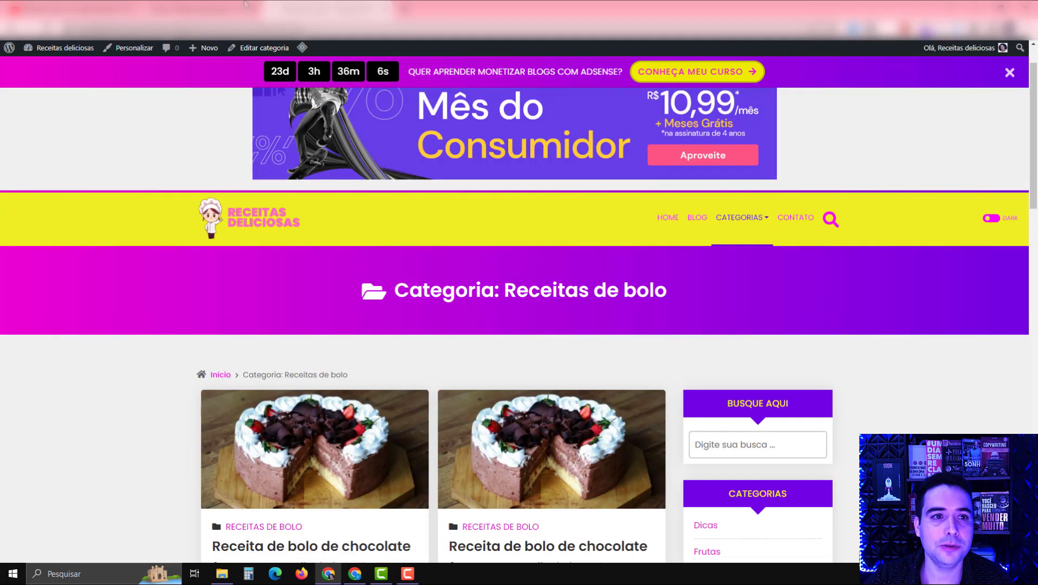
# In the WordPress admin, create a new page titled "Home" and publish it
pyautogui.hotkey('ctrl', 'shift', 'Tab')
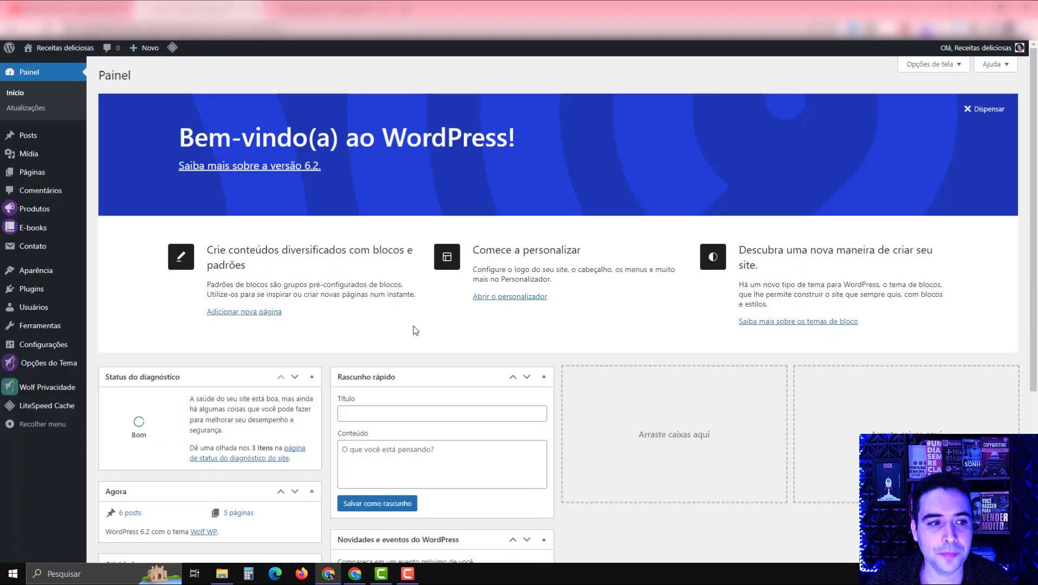
pyautogui.click(37, 174)
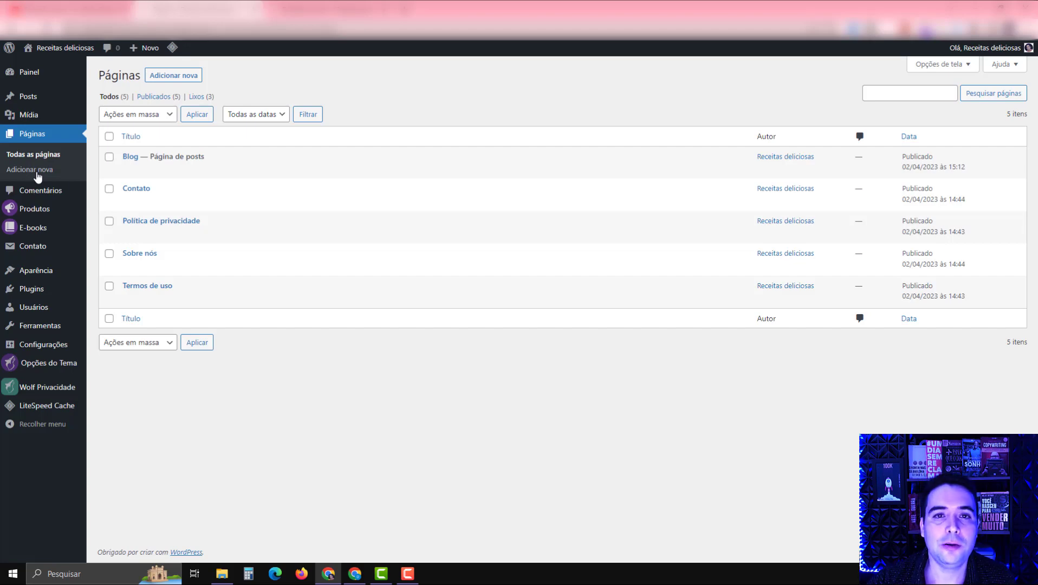
pyautogui.click(177, 78)
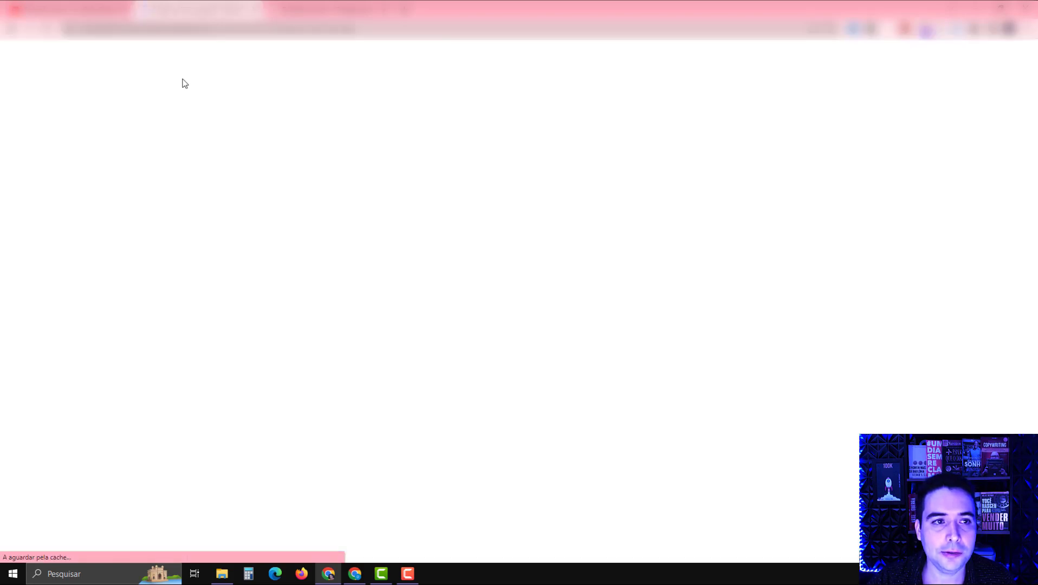
pyautogui.write('Home')
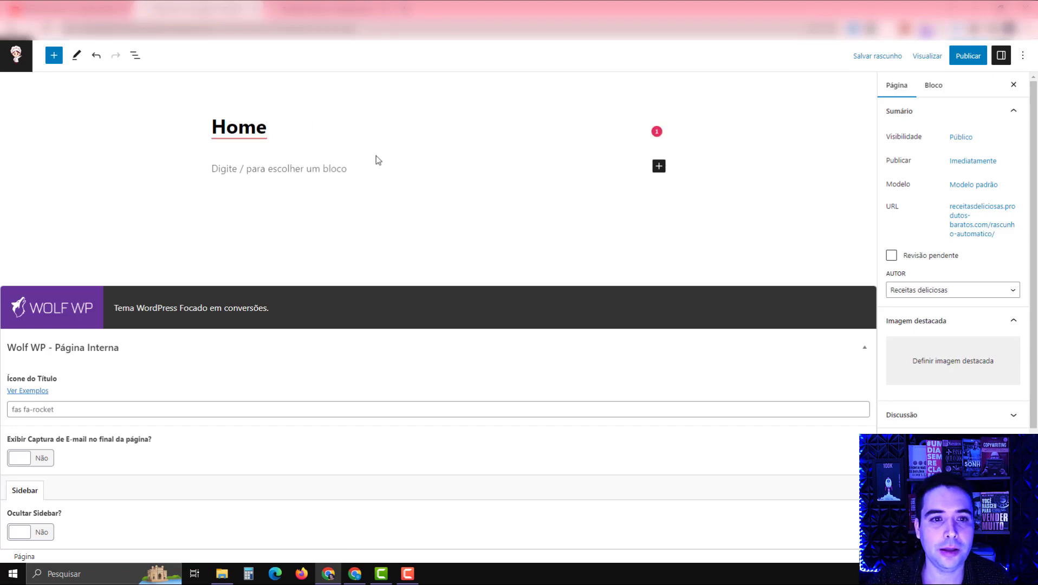
pyautogui.click(966, 60)
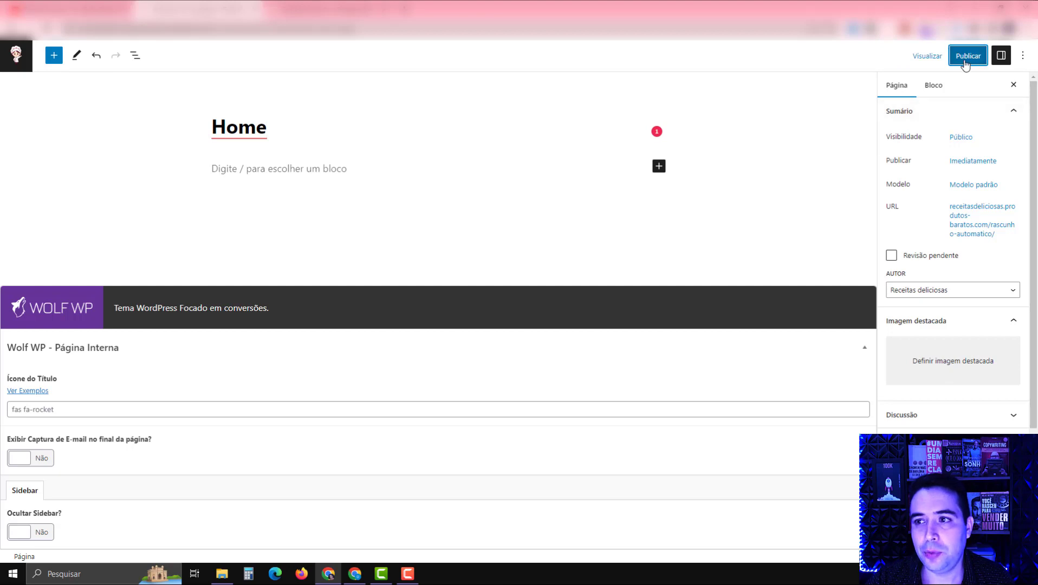
pyautogui.click(947, 60)
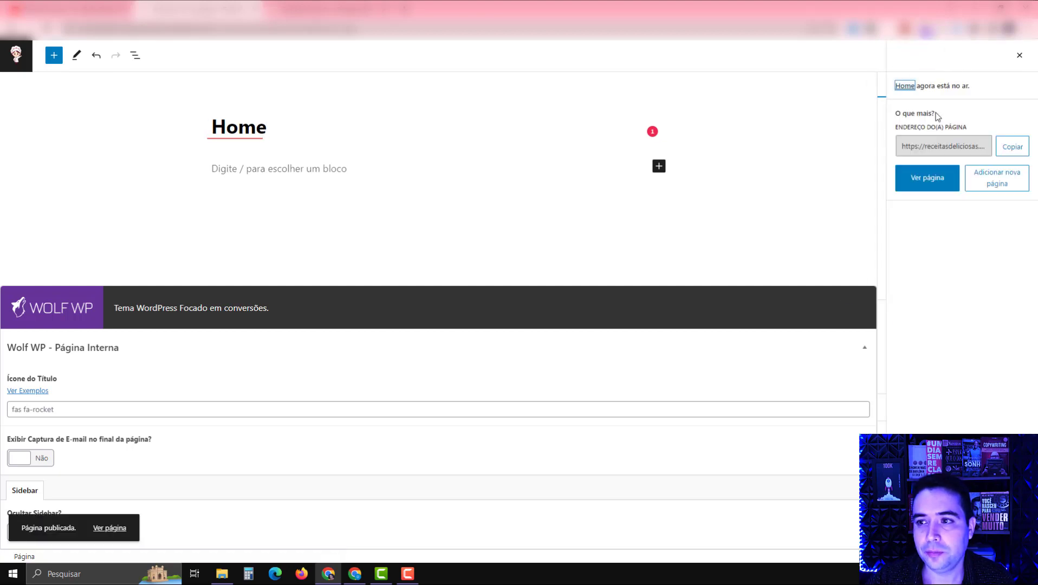
pyautogui.click(1012, 59)
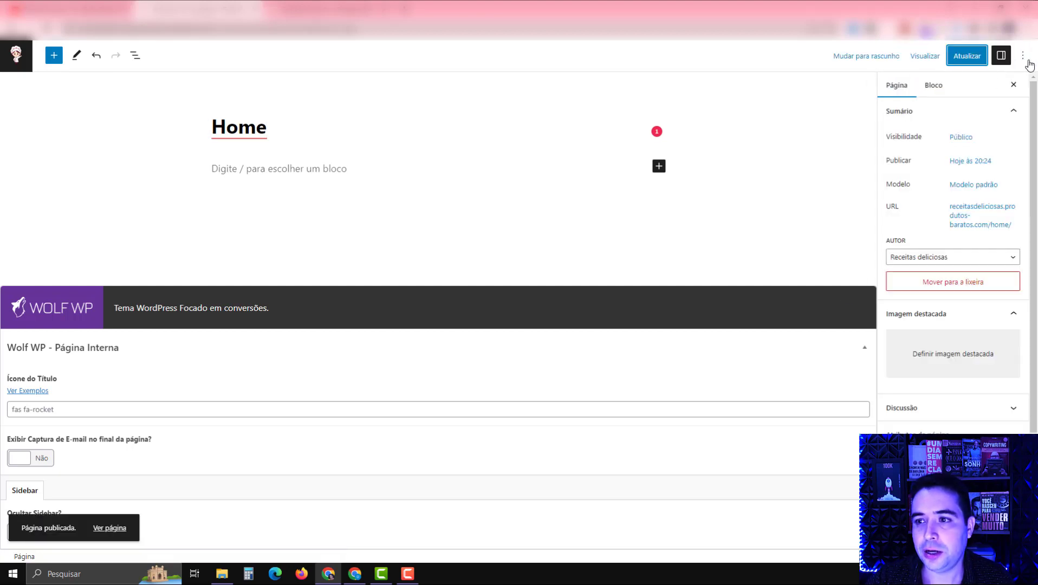
# Set the Home page's template to WP Simple Builder
pyautogui.click(963, 185)
pyautogui.click(938, 264)
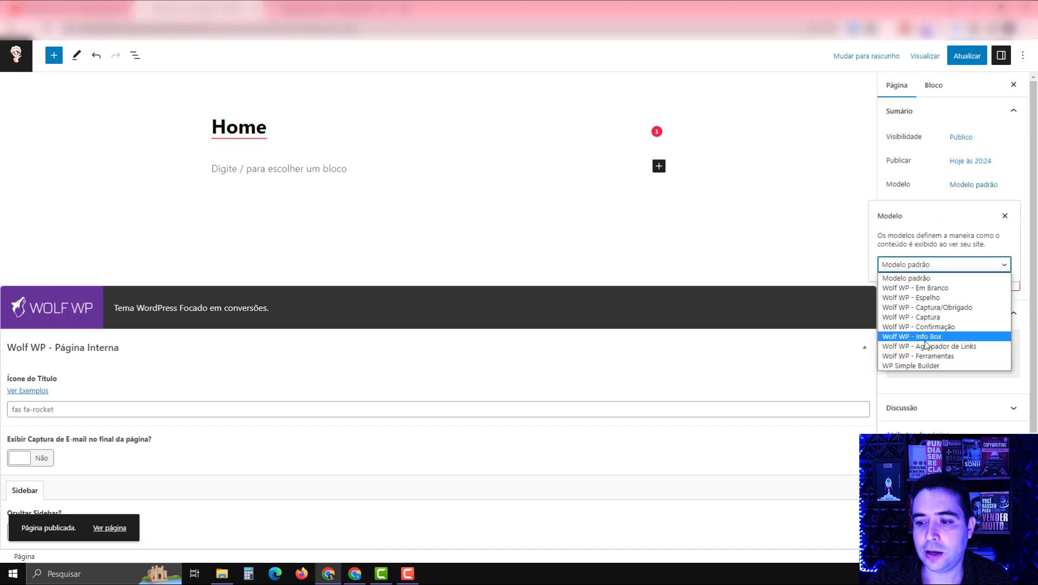
pyautogui.click(920, 366)
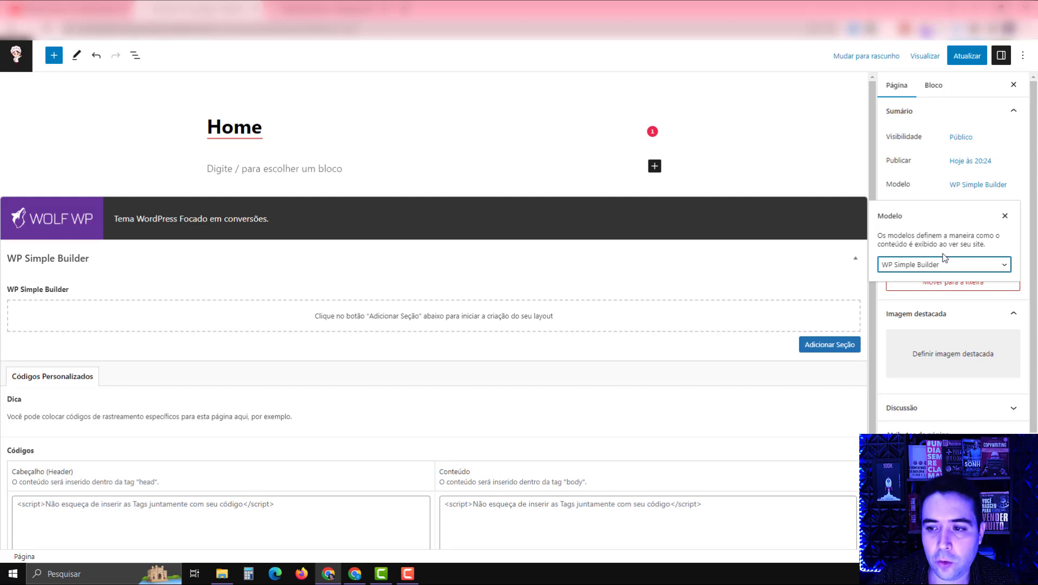
pyautogui.click(794, 281)
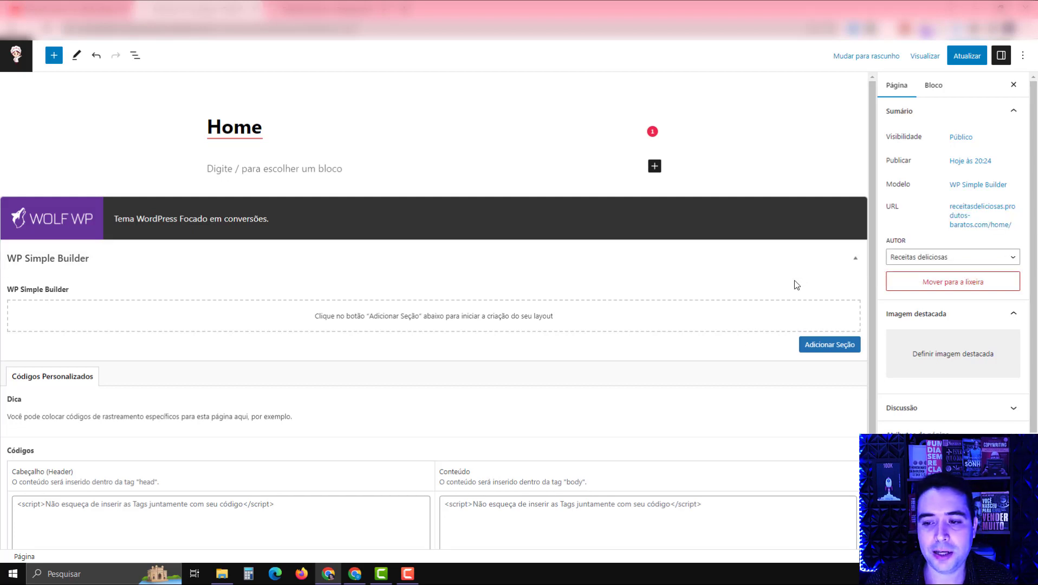
# Add the "Barra de Aviso | Wolf WP" and "Menu do Topo | Wolf WP" sections to the Home page layout
pyautogui.click(823, 345)
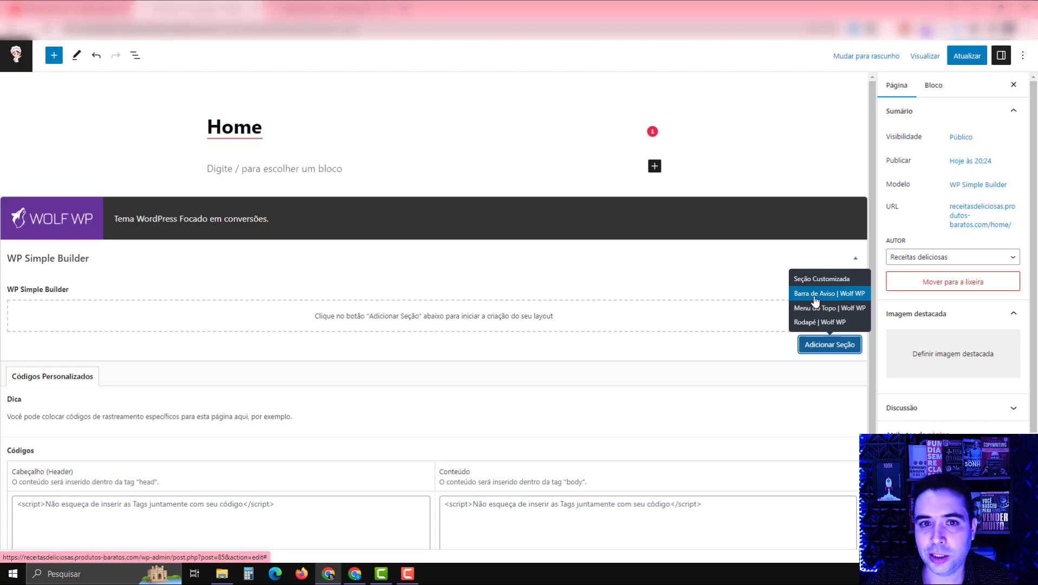
pyautogui.click(331, 9)
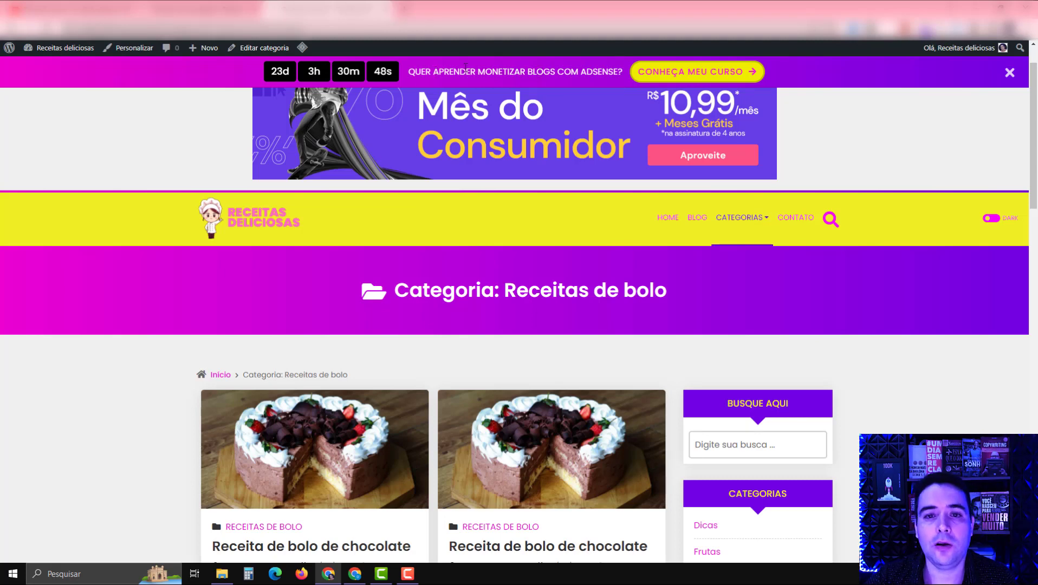
pyautogui.click(217, 9)
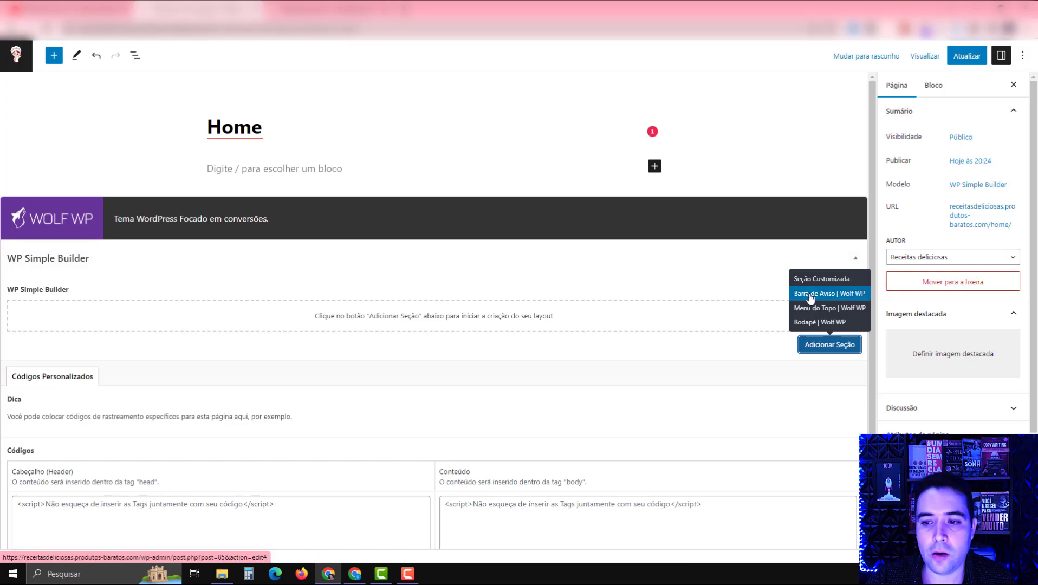
pyautogui.click(810, 298)
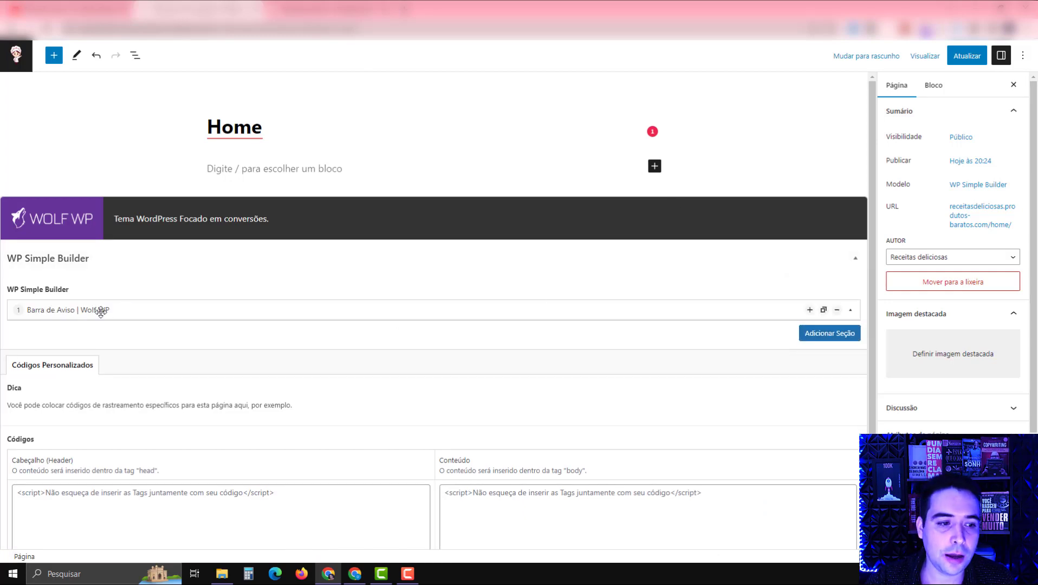
pyautogui.click(820, 335)
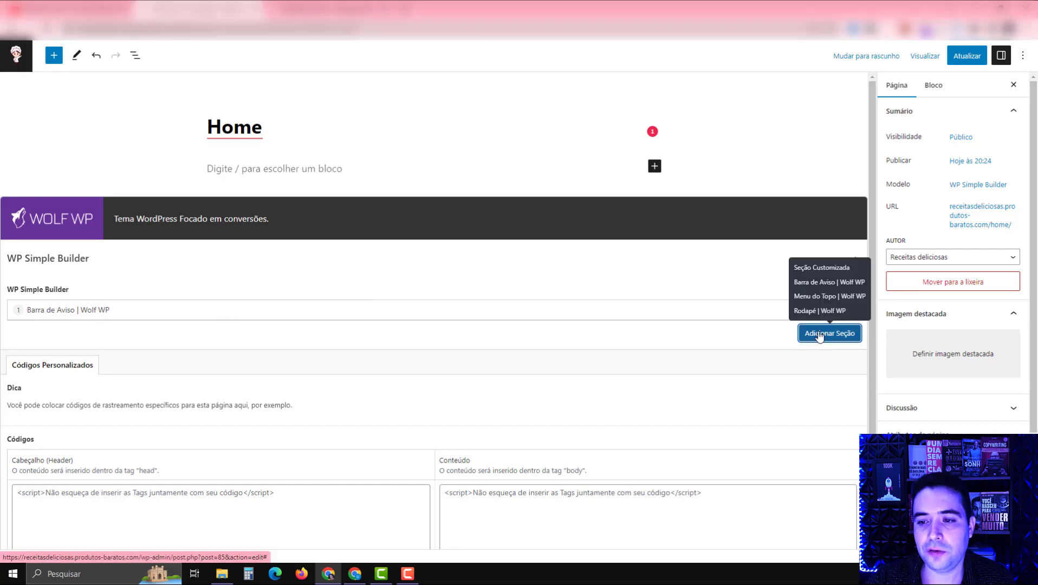
pyautogui.click(814, 297)
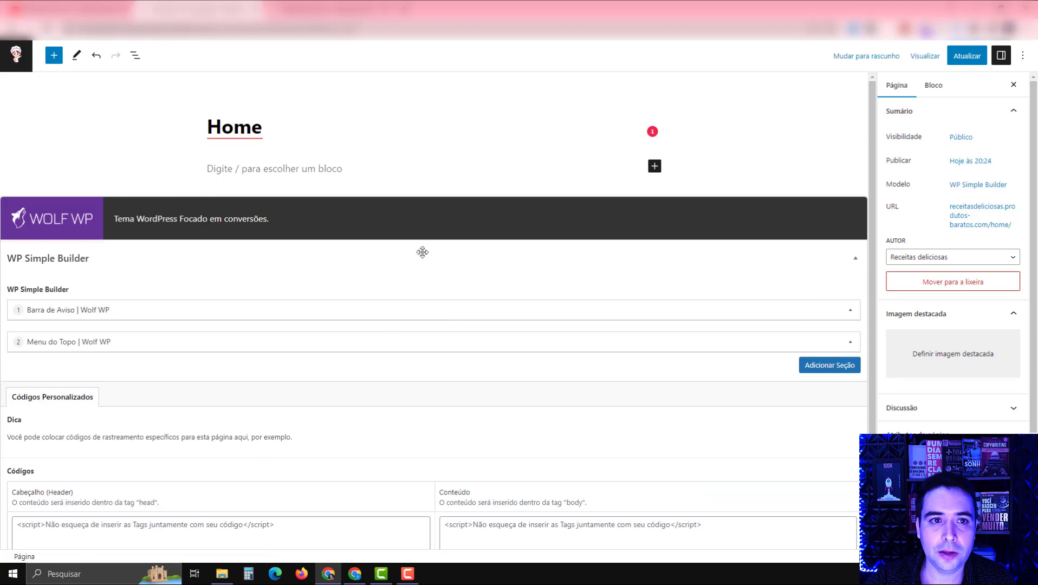
# Check the live site's header and add the "Rodapé | Wolf WP" section below the top menu section
pyautogui.click(330, 9)
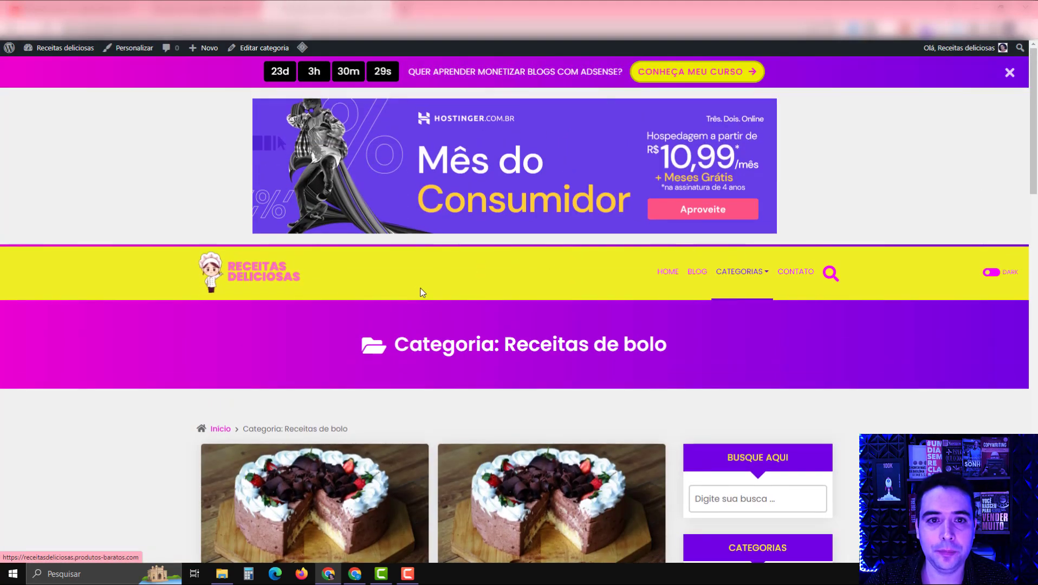
pyautogui.click(217, 9)
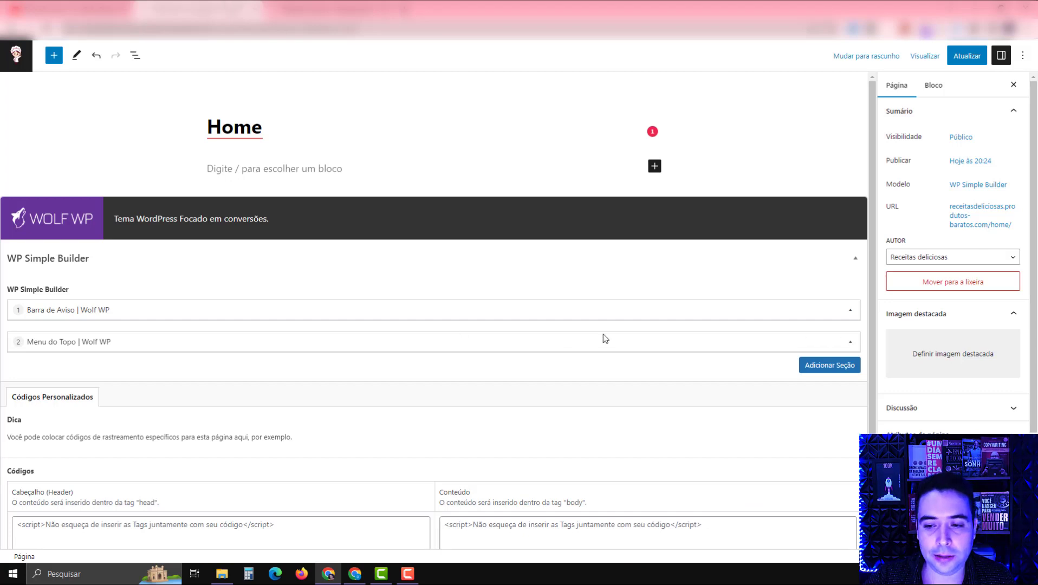
pyautogui.click(806, 368)
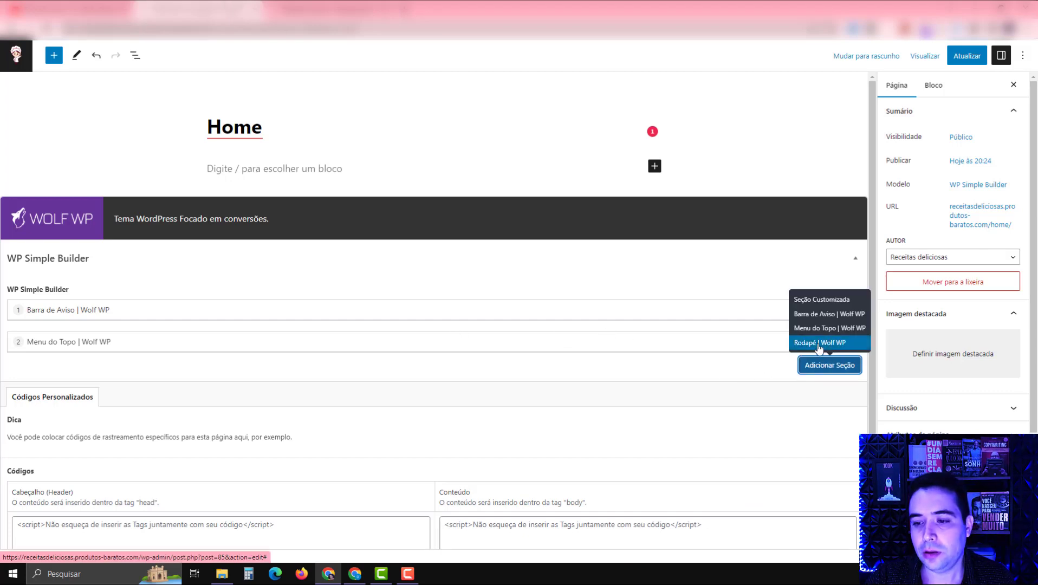
pyautogui.click(819, 343)
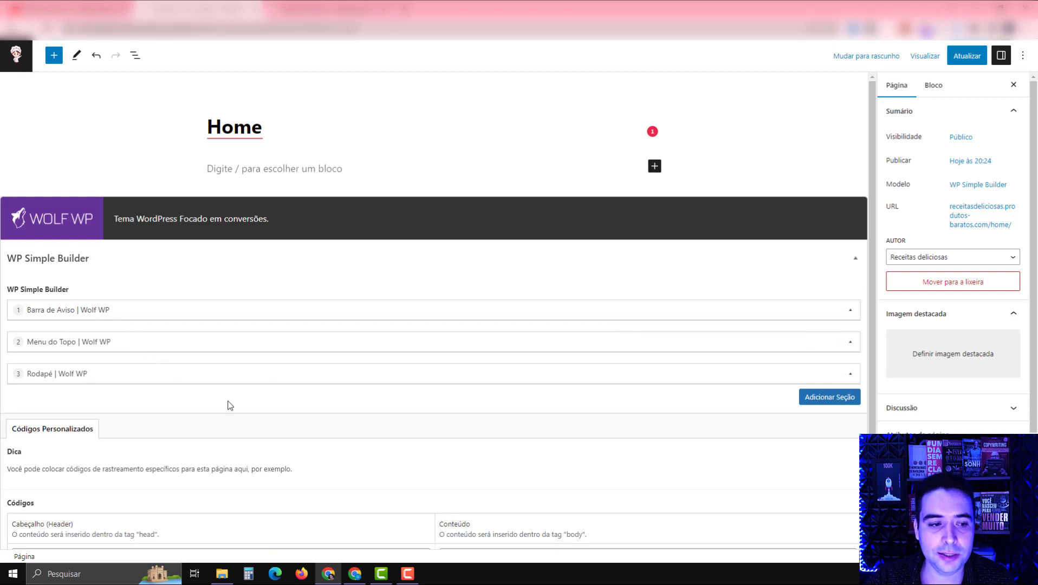
# Update the Home page, view the published result in a new tab, and return to the editor
pyautogui.click(963, 60)
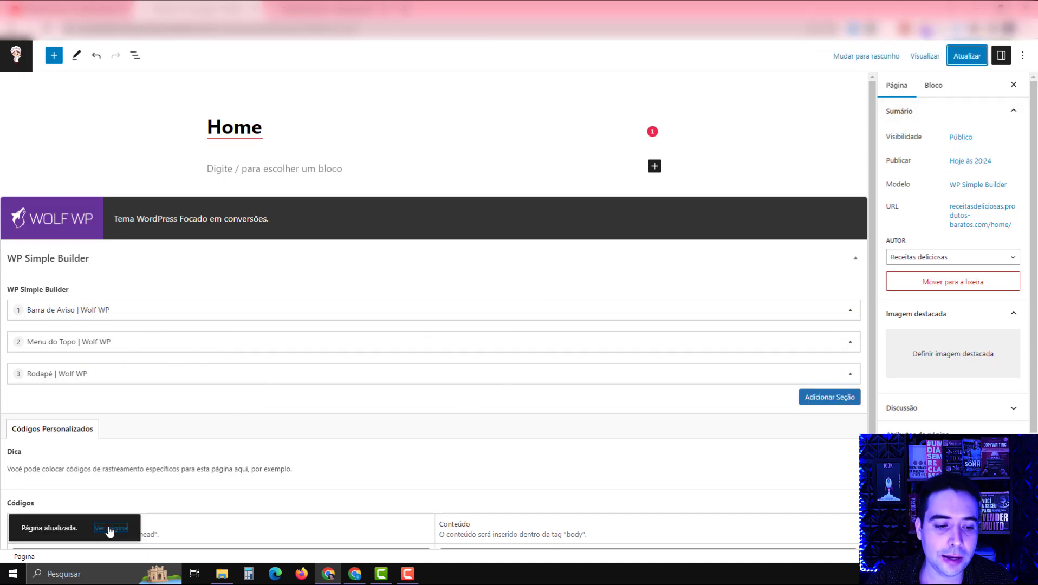
pyautogui.rightClick(110, 530)
pyautogui.click(154, 433)
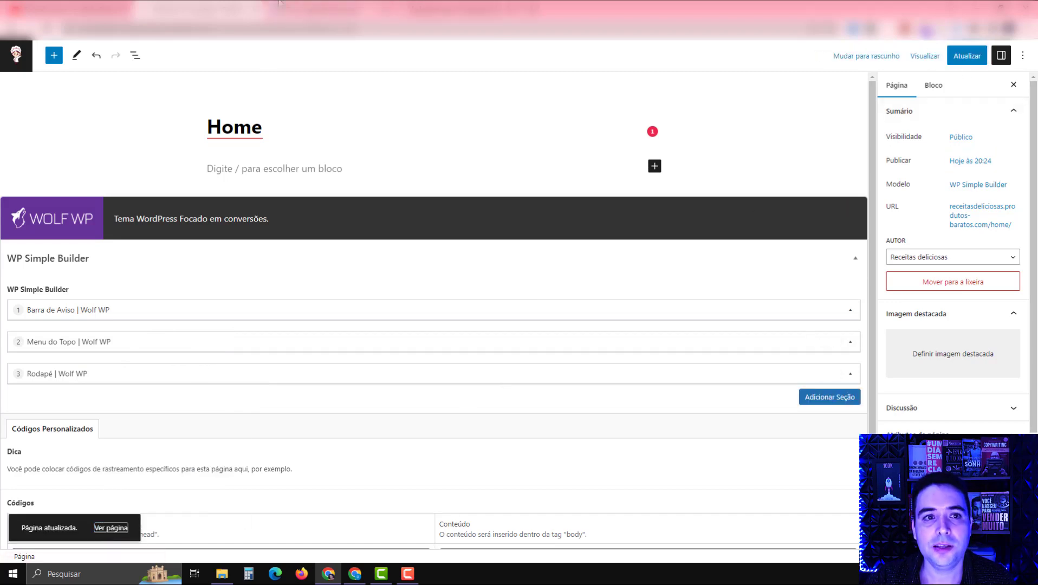
pyautogui.click(279, 7)
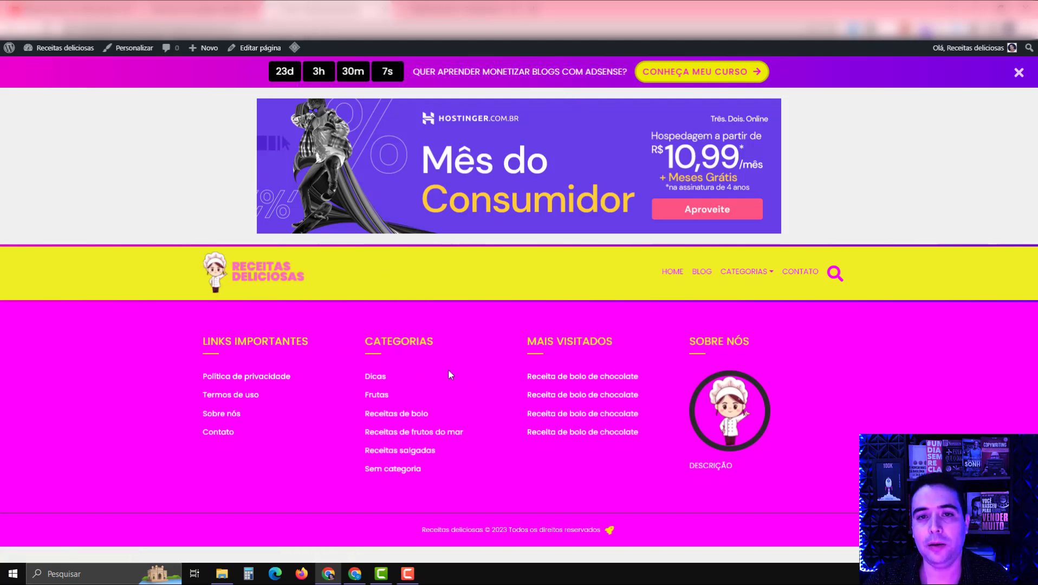
pyautogui.click(233, 9)
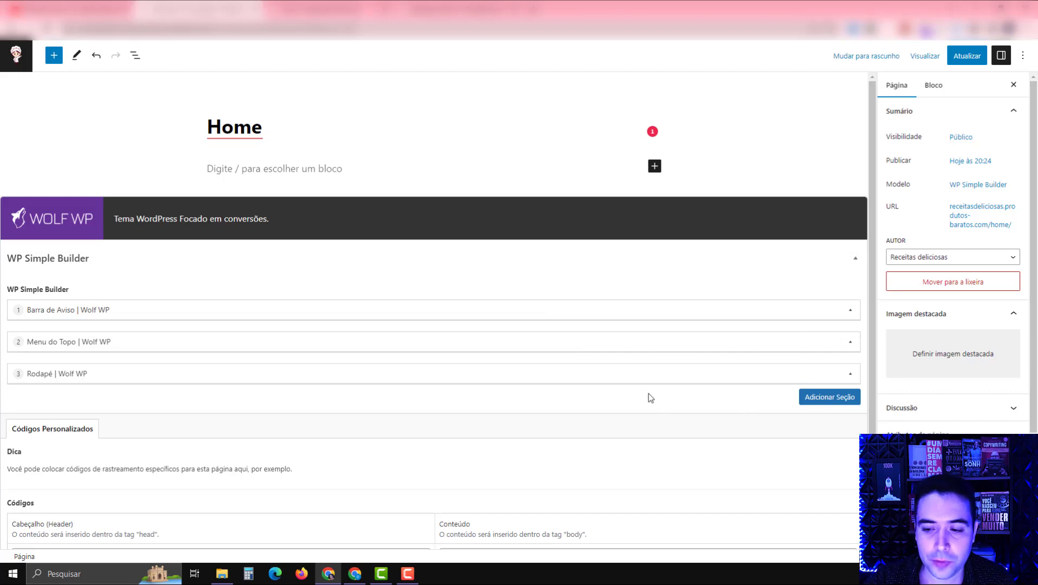
# Add a Seção Customizada to the Home page layout and move it above the Rodapé section
pyautogui.click(828, 402)
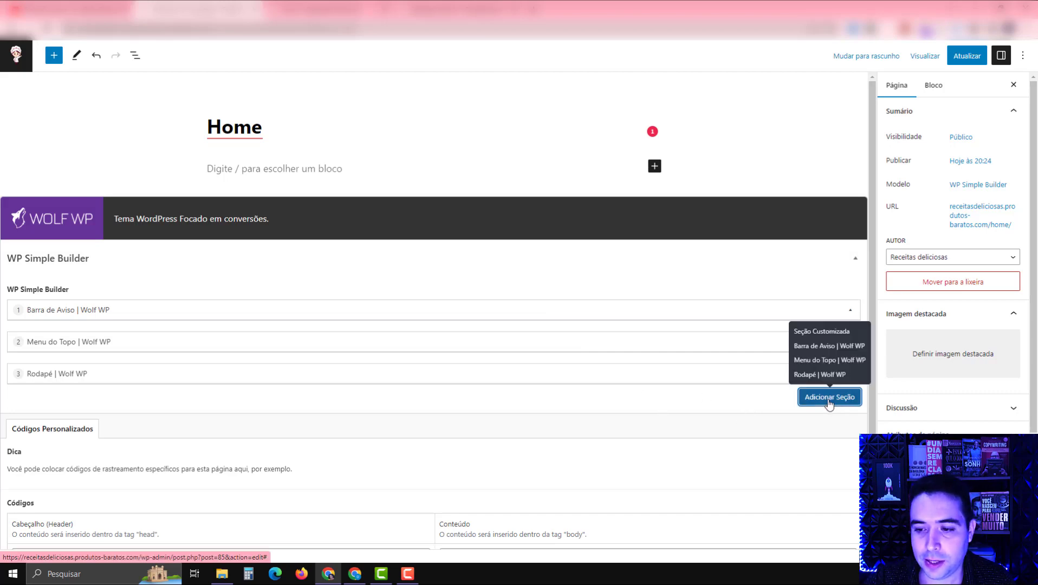
pyautogui.click(821, 335)
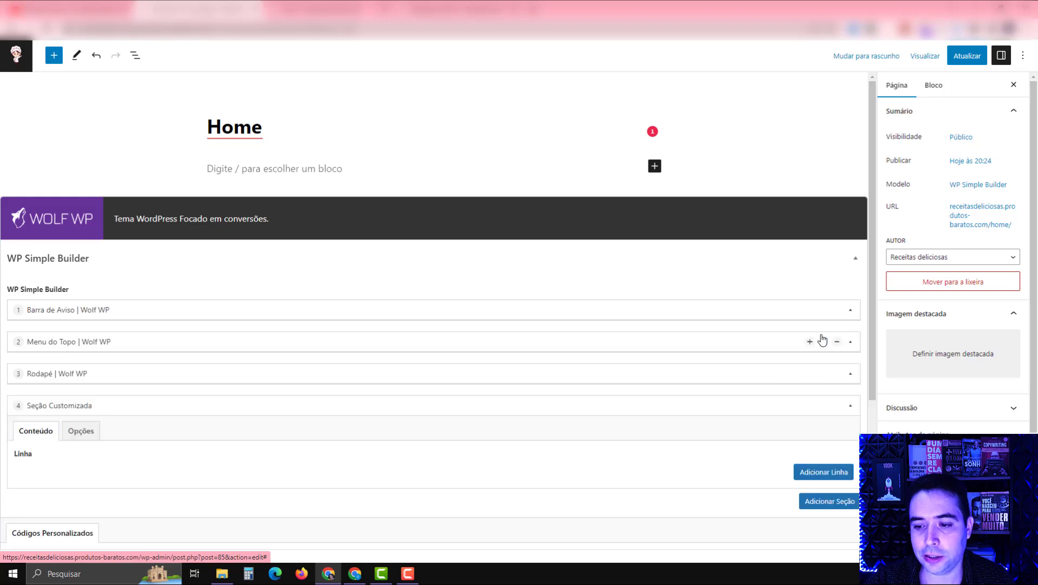
pyautogui.click(849, 405)
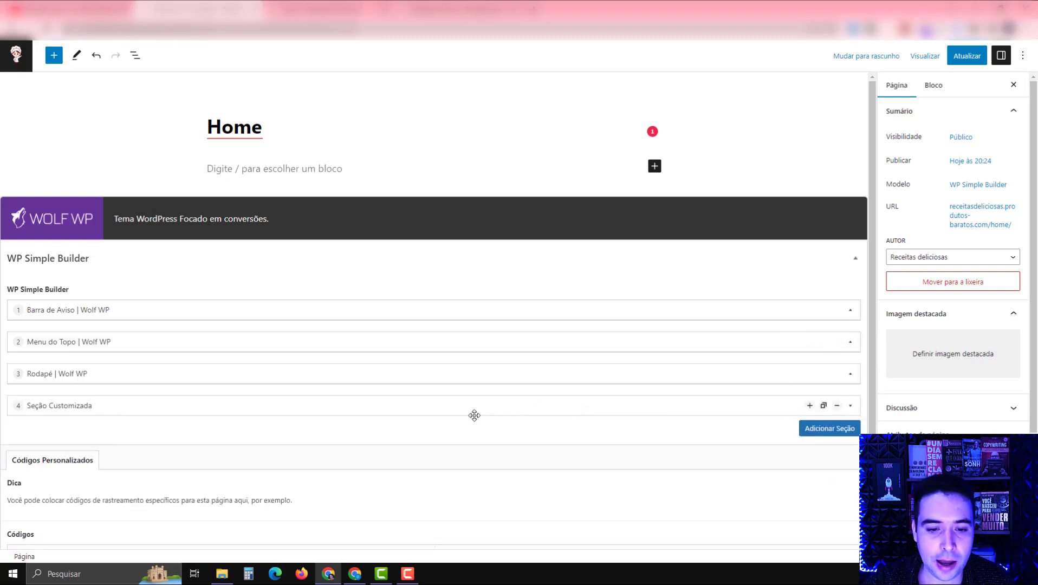
pyautogui.moveTo(472, 414); pyautogui.dragTo(470, 381)
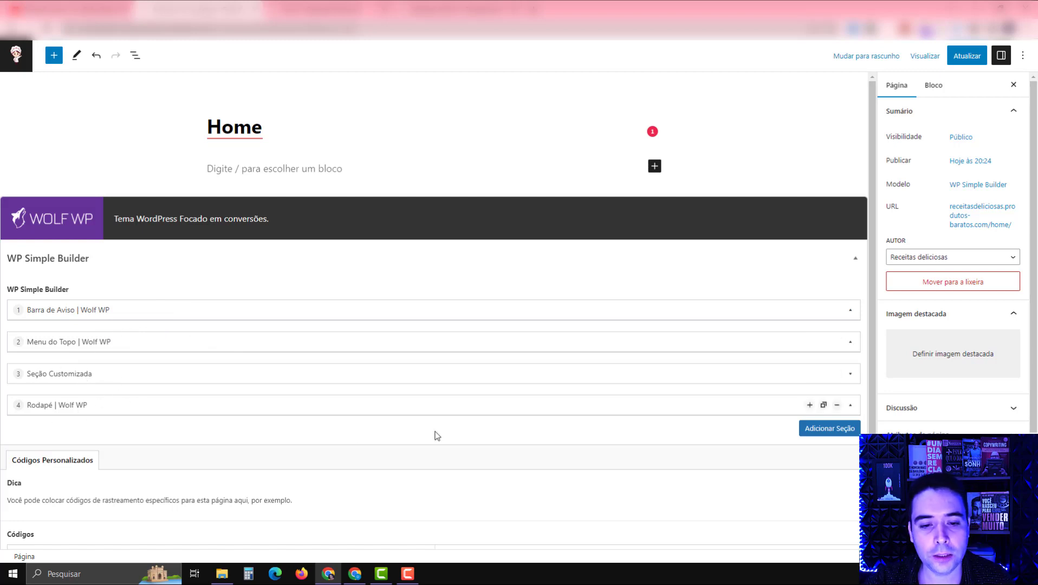
# Give the custom section a row with one column and add an Editor element to it
pyautogui.click(851, 376)
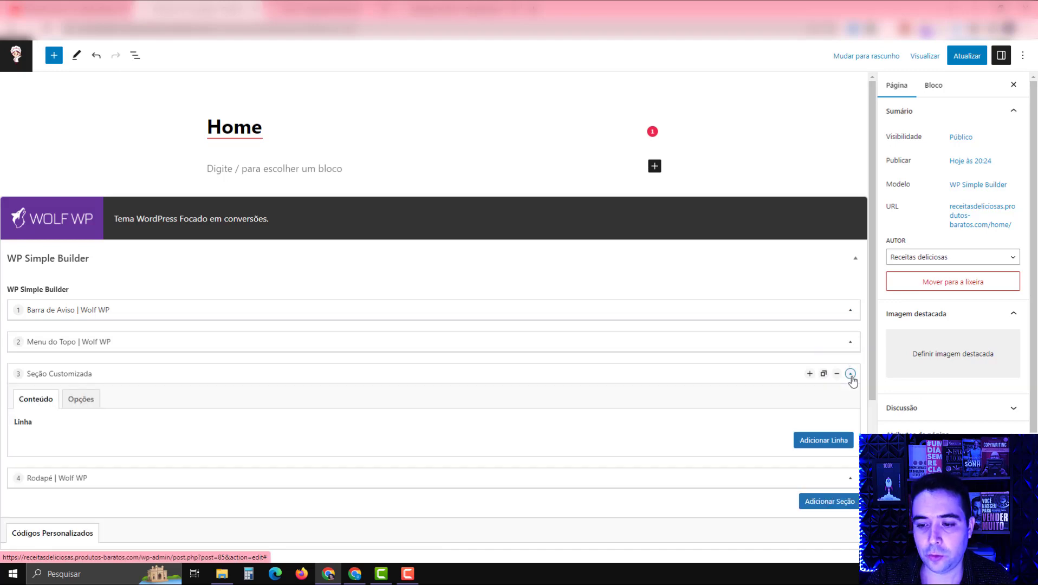
pyautogui.scroll(-3, 779, 442)
pyautogui.click(822, 287)
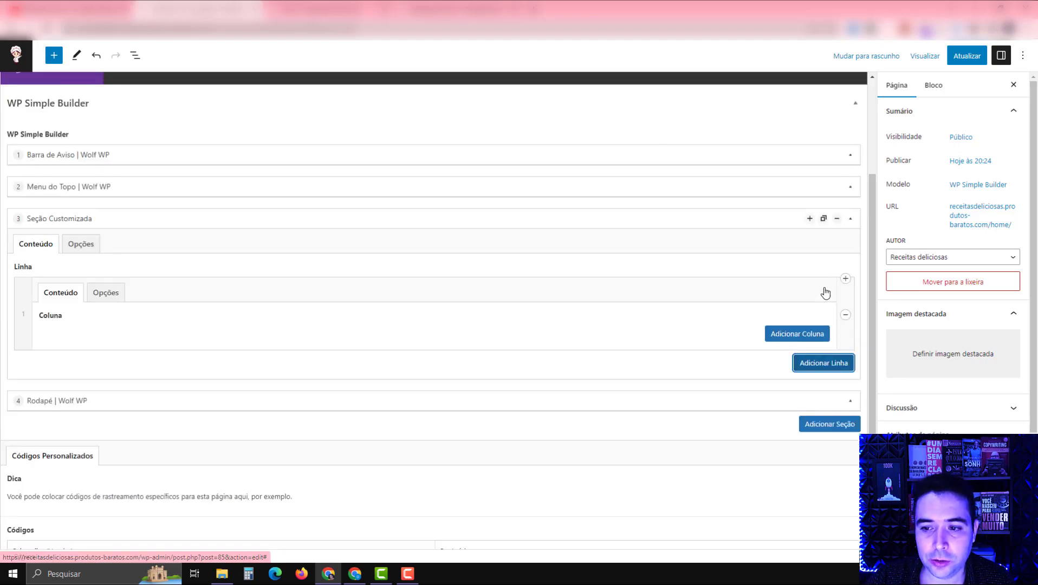
pyautogui.click(807, 334)
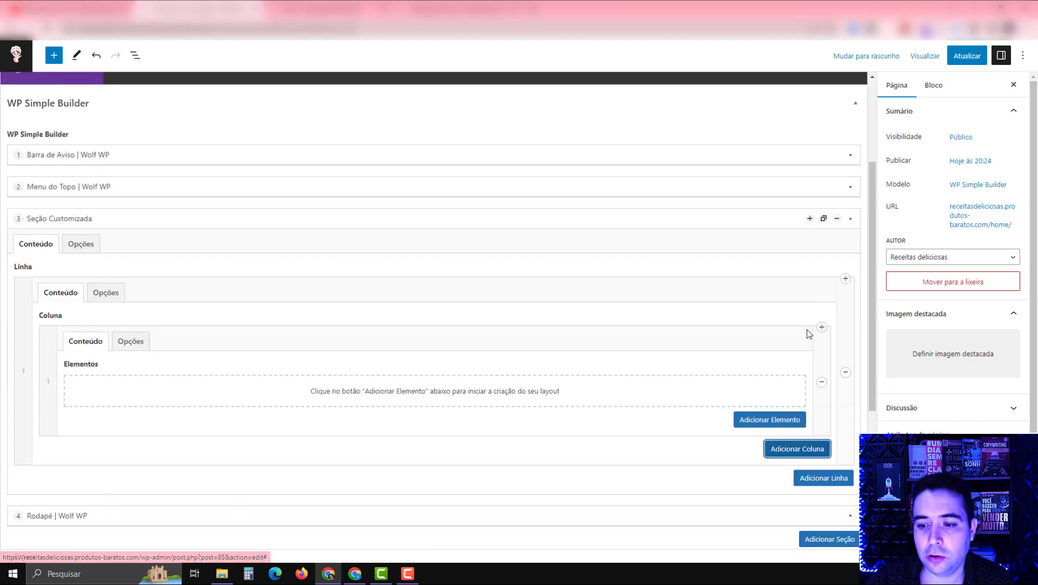
pyautogui.click(778, 420)
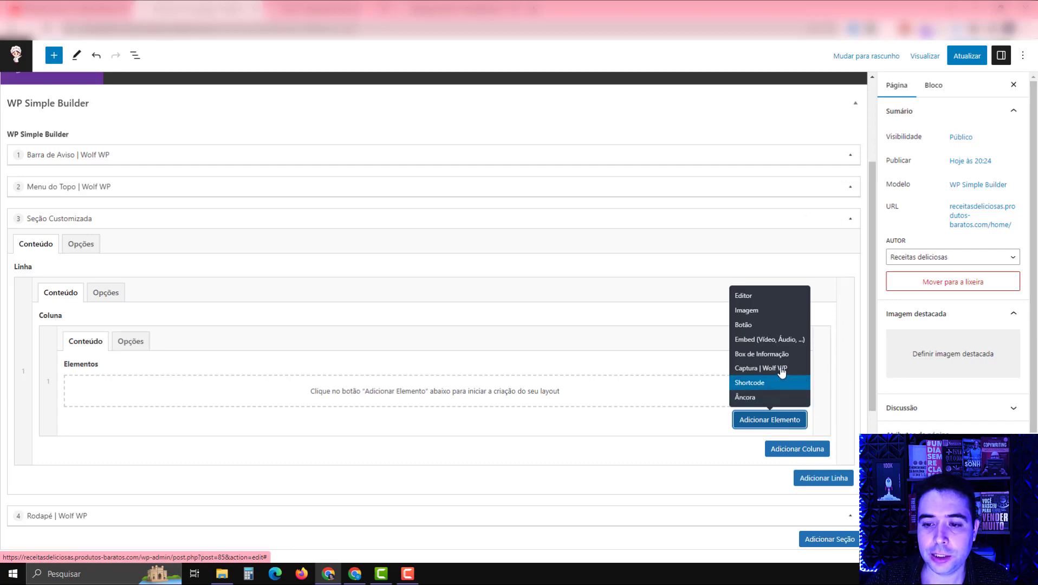
pyautogui.click(755, 299)
pyautogui.scroll(-3, 516, 418)
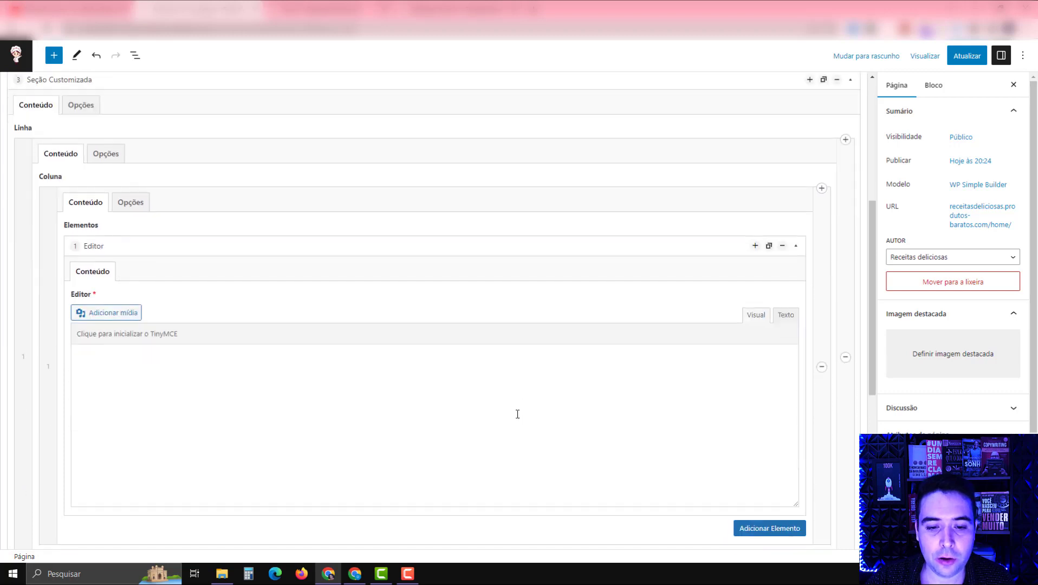
# Write "SEJA Bem-vindo AO MEU BLOG DE RECEITAS" in the Editor element as a centred, magenta Título 2 heading
pyautogui.click(440, 349)
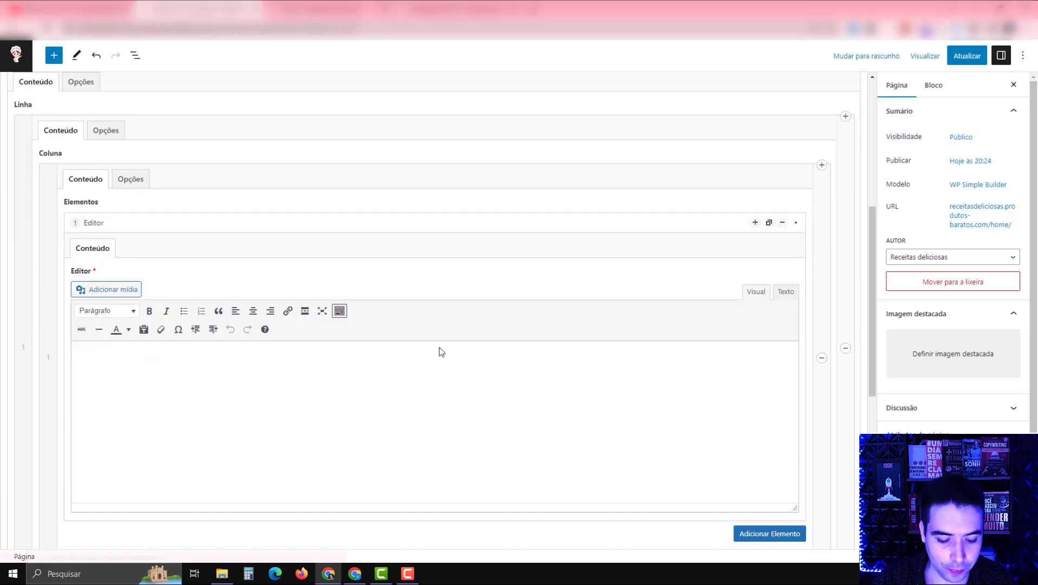
pyautogui.write('SEJA Bem-vindo AO MEU BLOG DE RECEITAS')
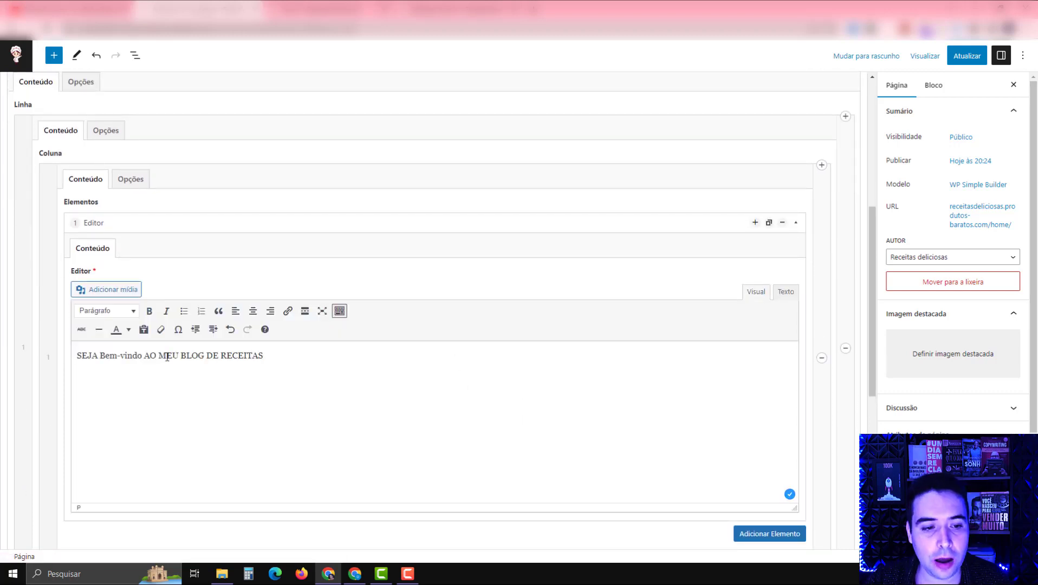
pyautogui.tripleClick(166, 356)
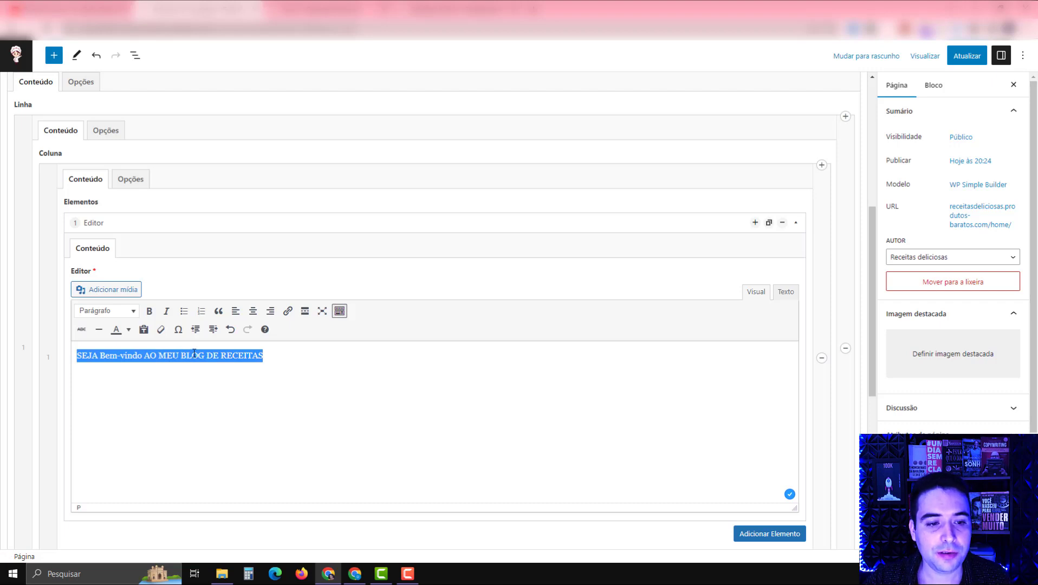
pyautogui.click(252, 310)
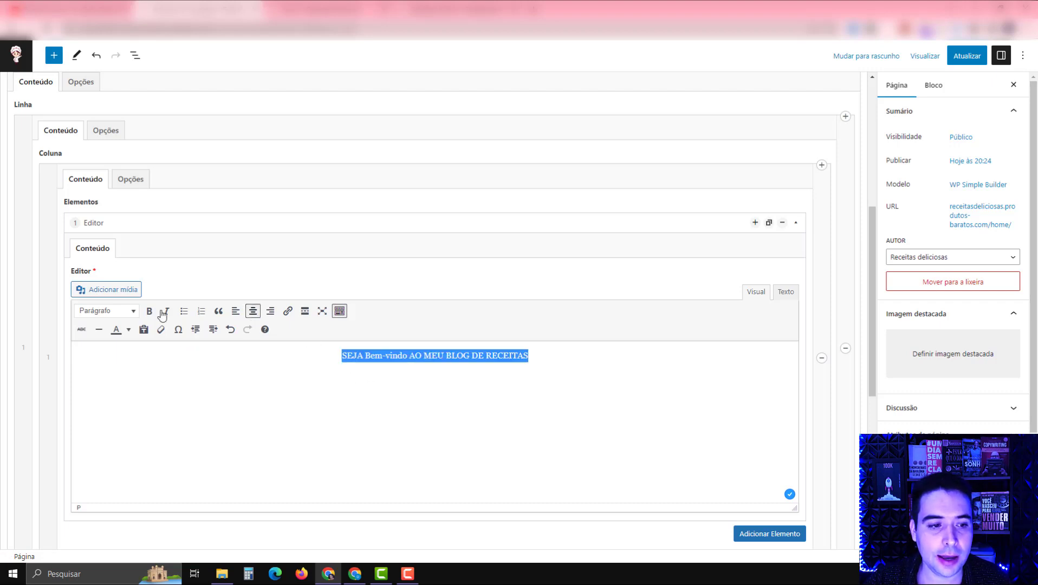
pyautogui.click(135, 310)
pyautogui.click(122, 371)
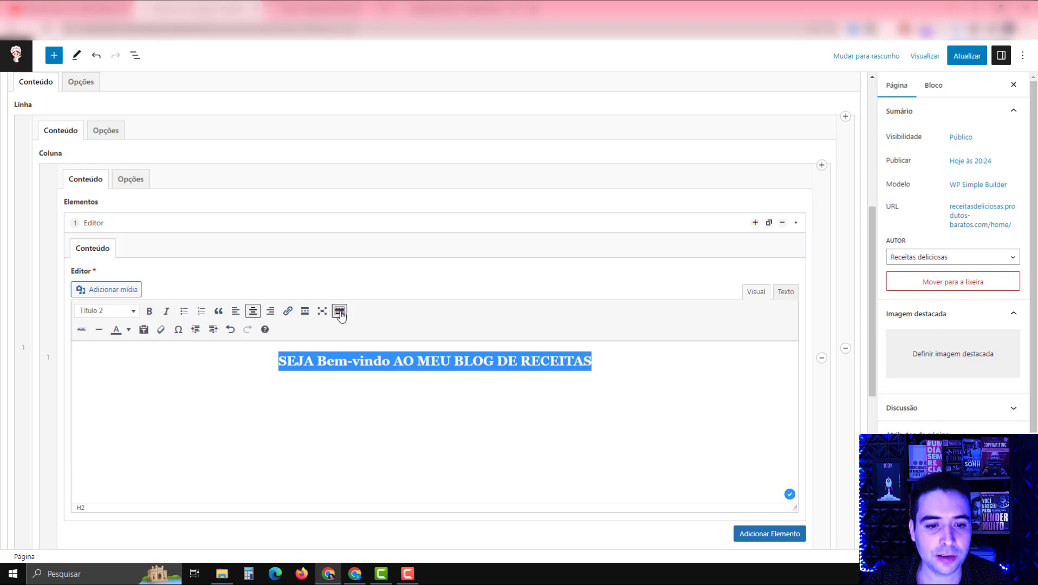
pyautogui.click(129, 329)
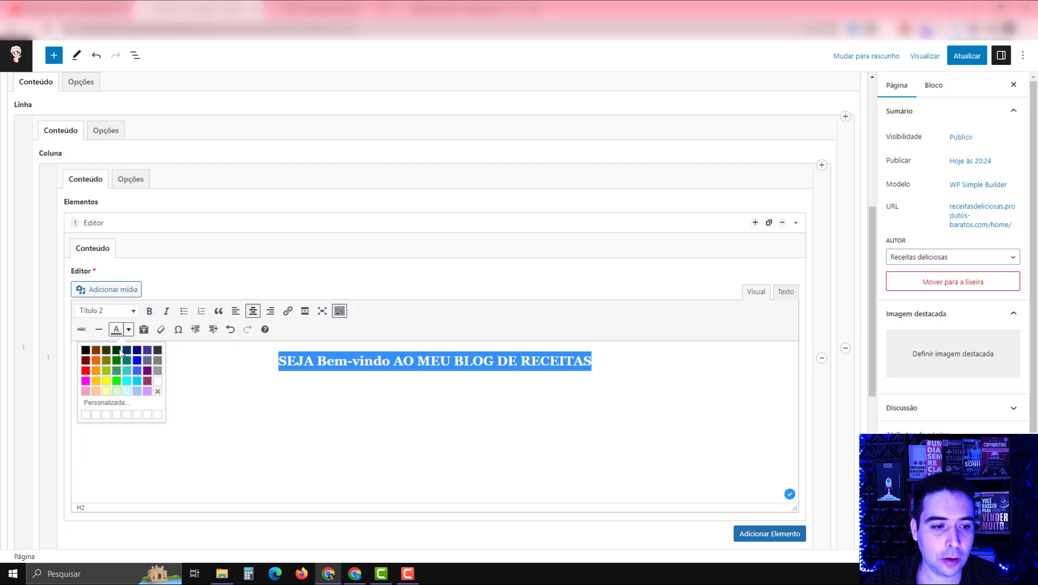
pyautogui.click(89, 385)
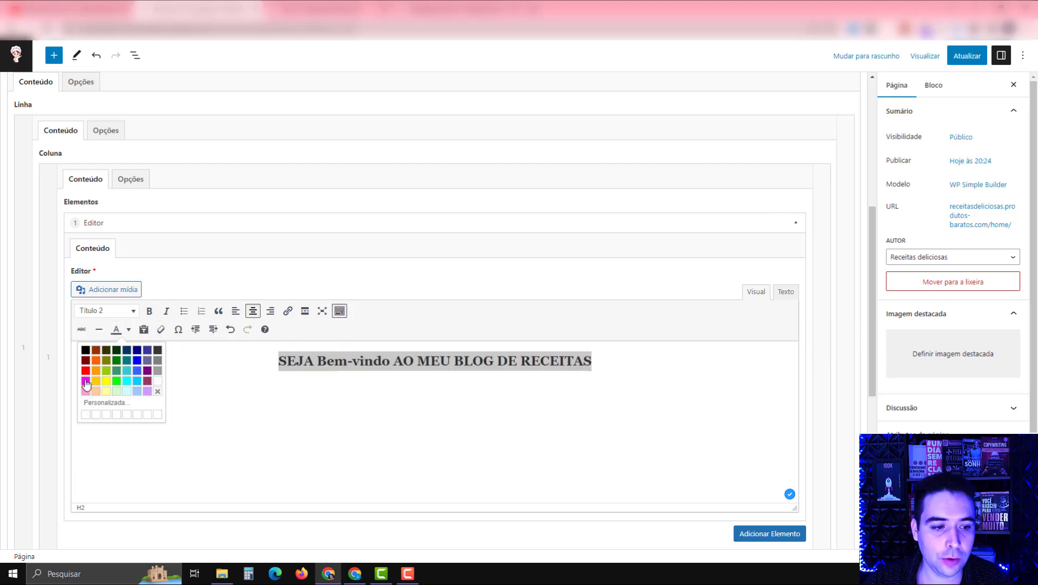
# Add the centred paragraph "Escrever algo relacionado a receitas" below the heading
pyautogui.click(609, 362)
pyautogui.press('Return')
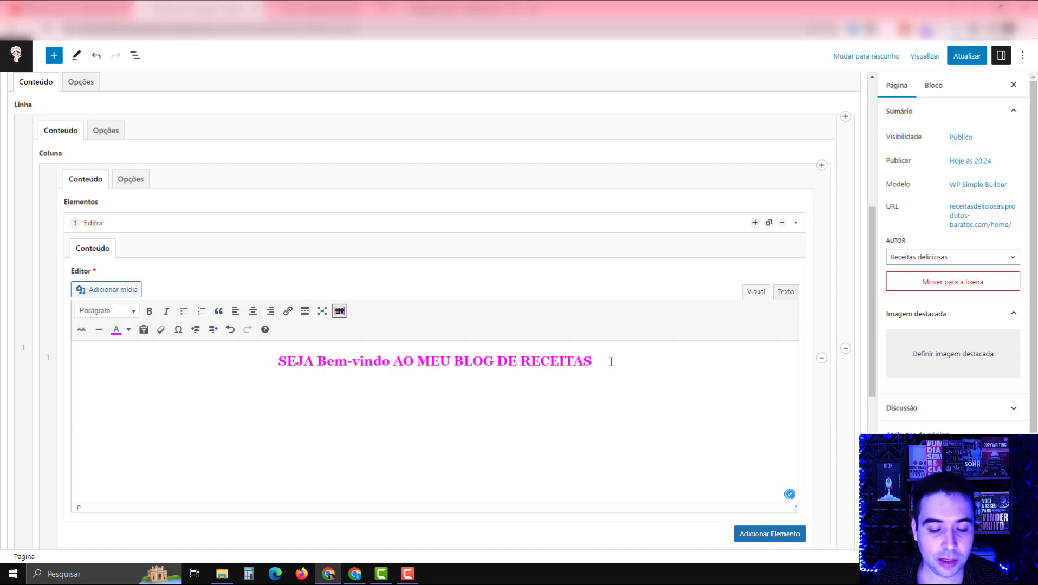
pyautogui.write('Escrever algo relacionado a receitas')
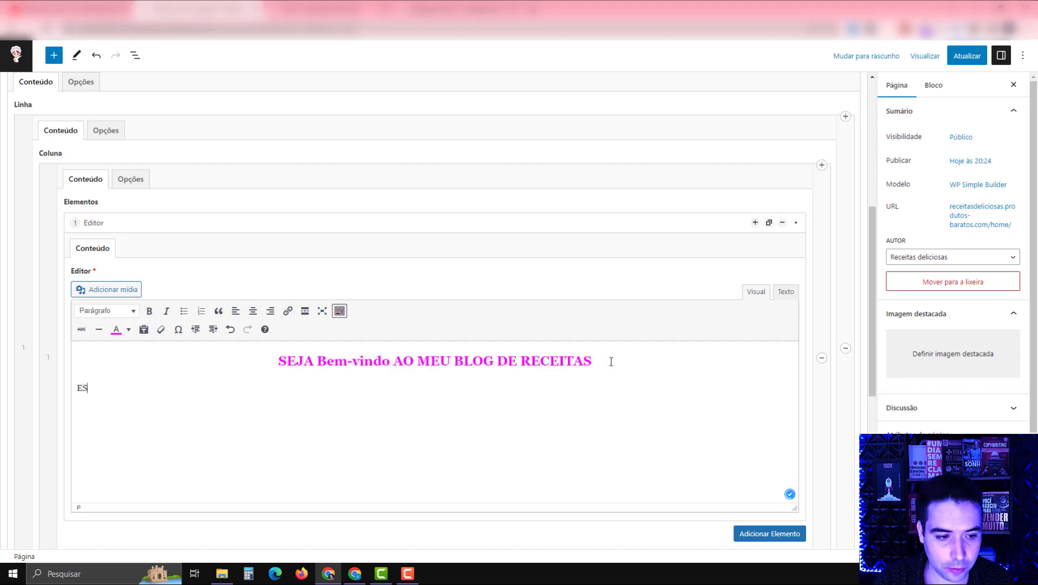
pyautogui.tripleClick(161, 389)
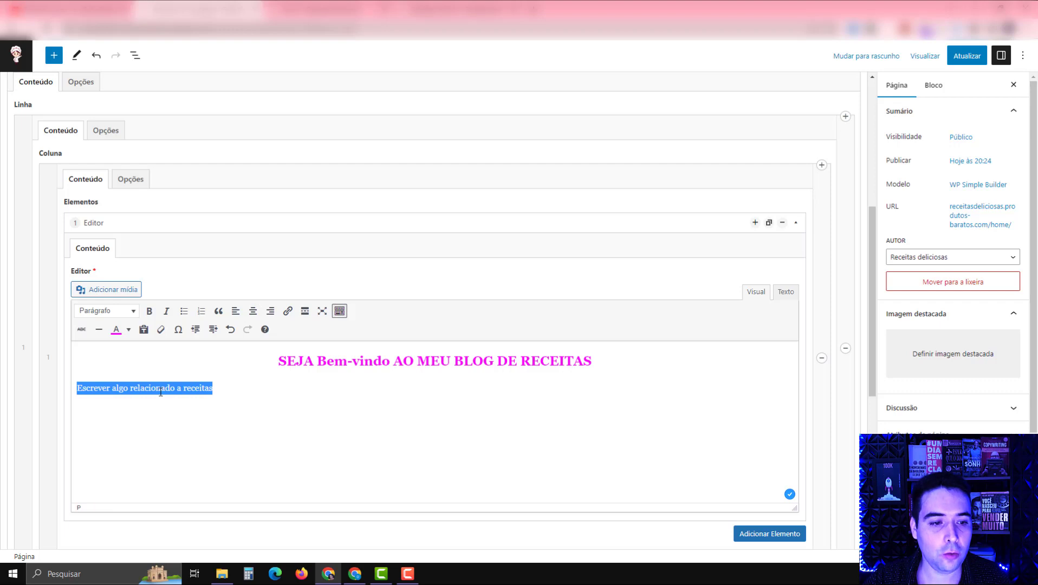
pyautogui.click(252, 310)
pyautogui.click(529, 423)
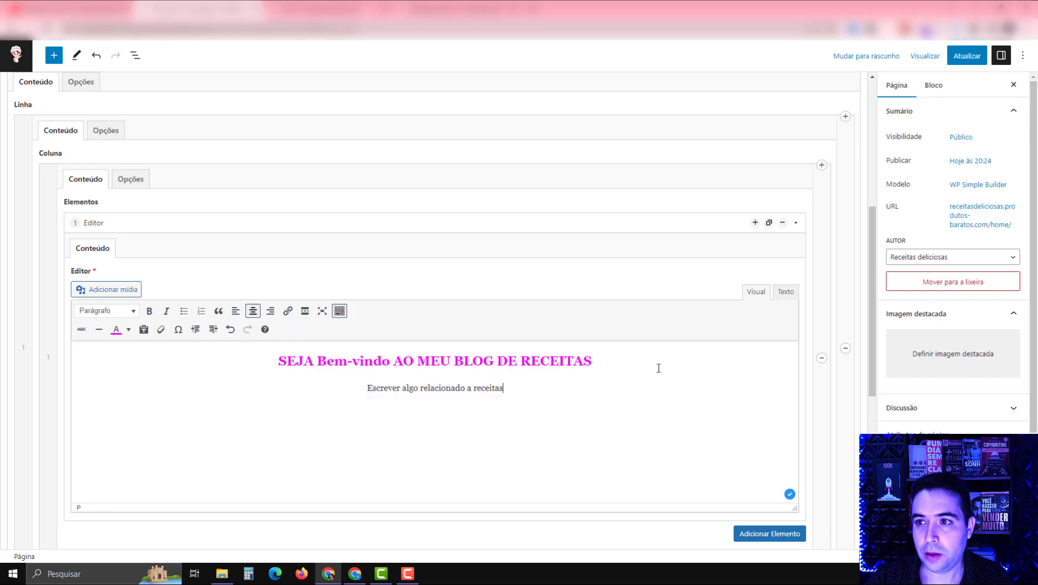
# Update the Home page, check the welcome text on the published page in a new tab, and return to the editor
pyautogui.click(962, 59)
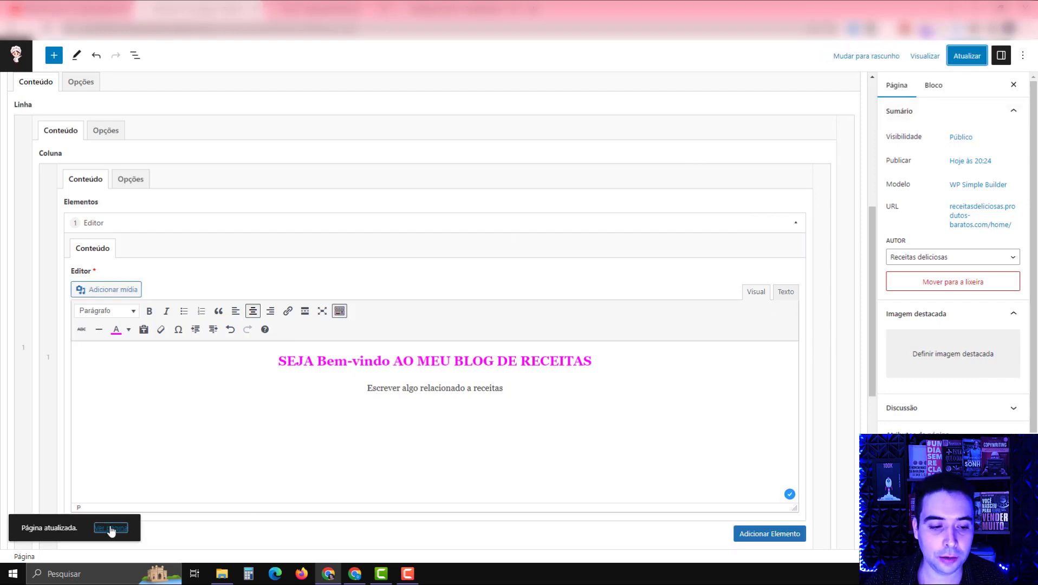
pyautogui.rightClick(111, 529)
pyautogui.click(149, 431)
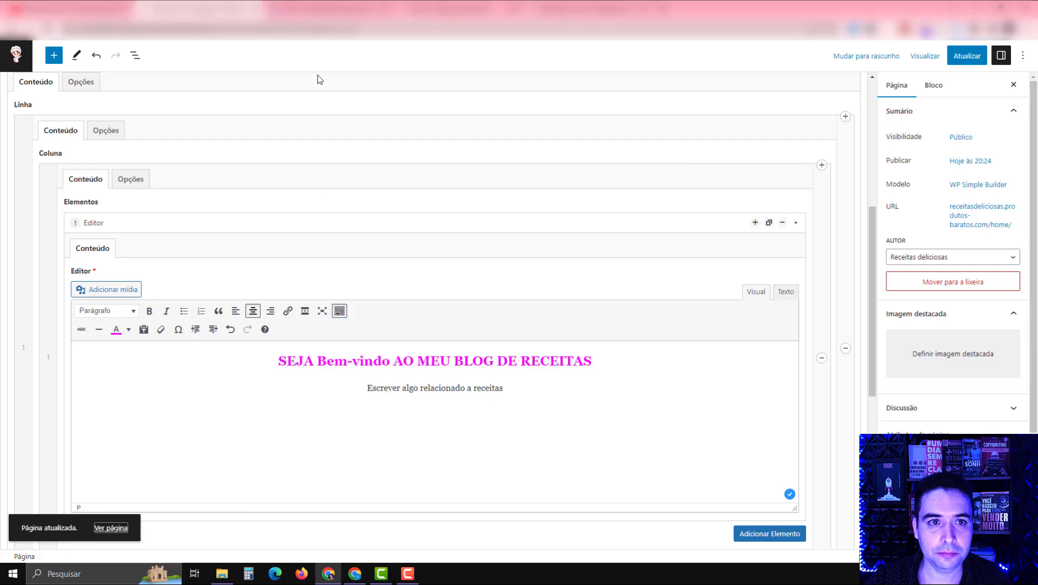
pyautogui.click(369, 10)
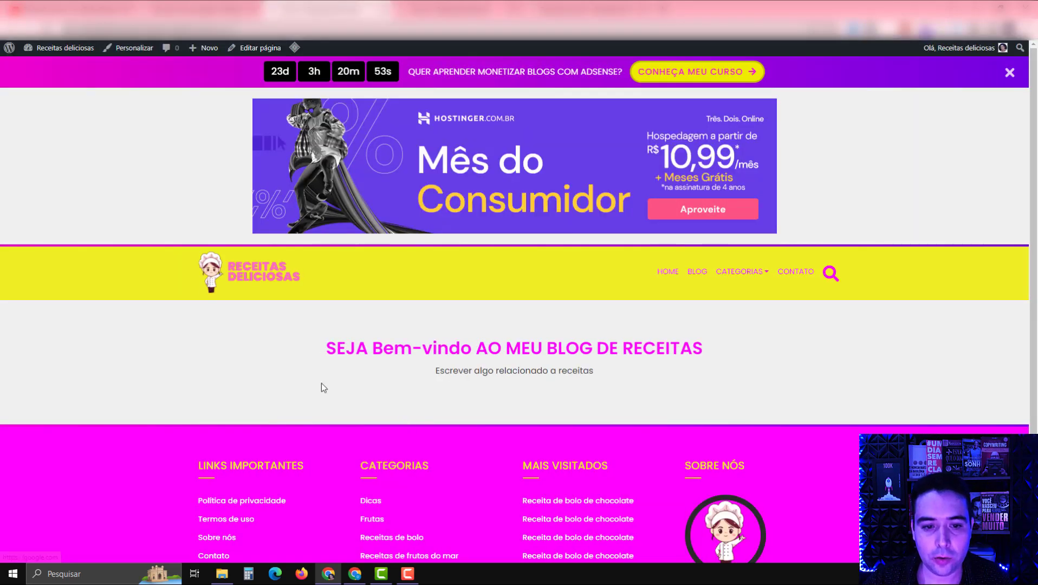
pyautogui.moveTo(325, 350); pyautogui.dragTo(653, 384)
pyautogui.click(644, 370)
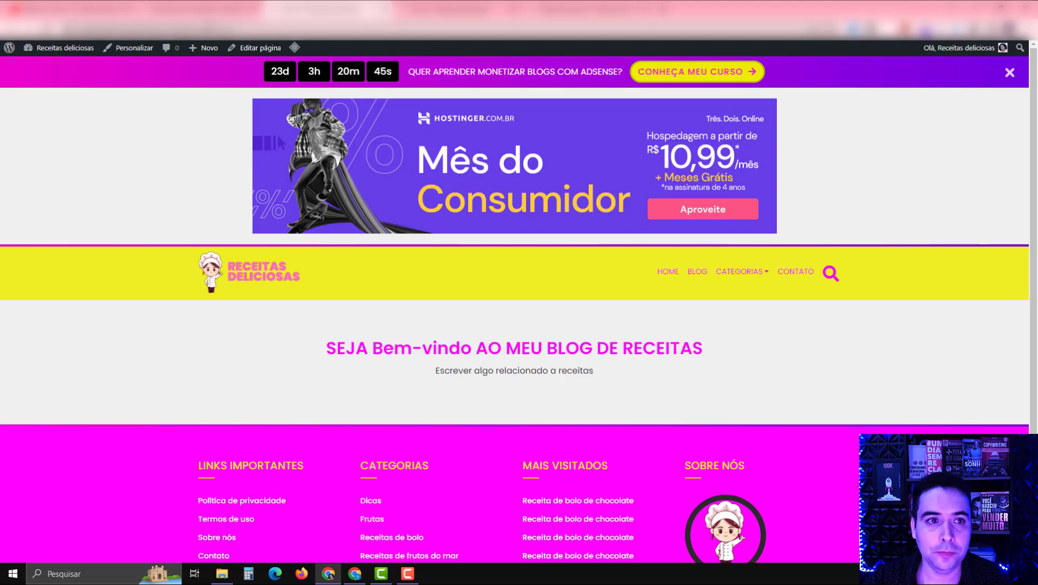
pyautogui.hotkey('ctrl', 'shift', 'Tab')
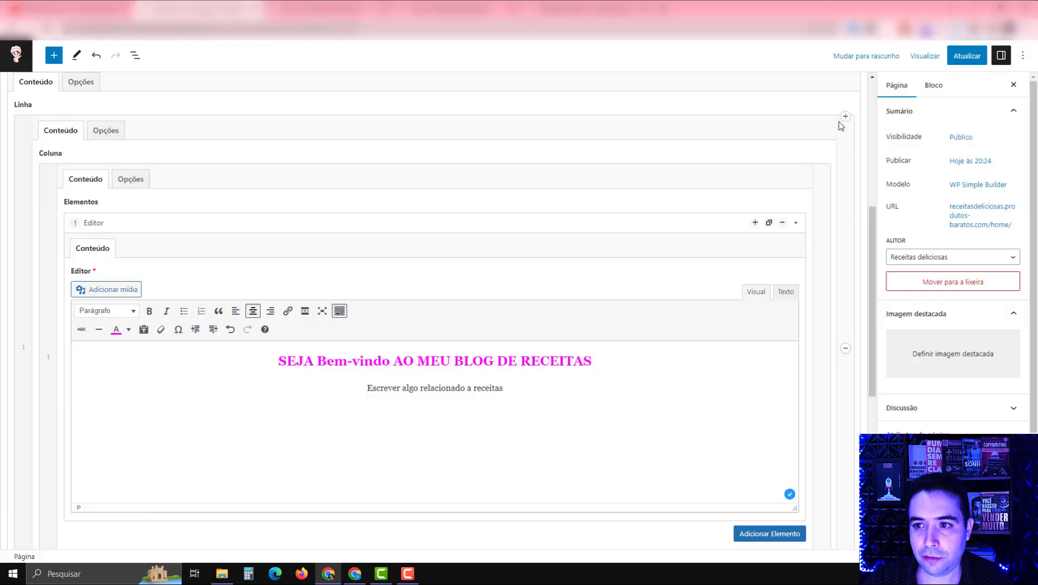
# Collapse the welcome section and add a second Seção Customizada below the Rodapé section, with one row and one column
pyautogui.scroll(1, 833, 134)
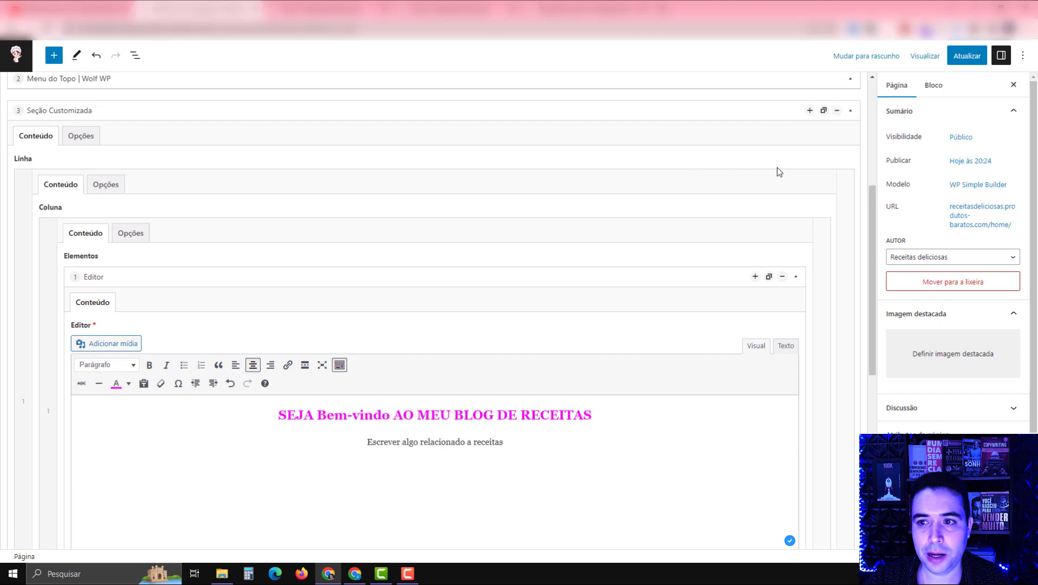
pyautogui.click(849, 110)
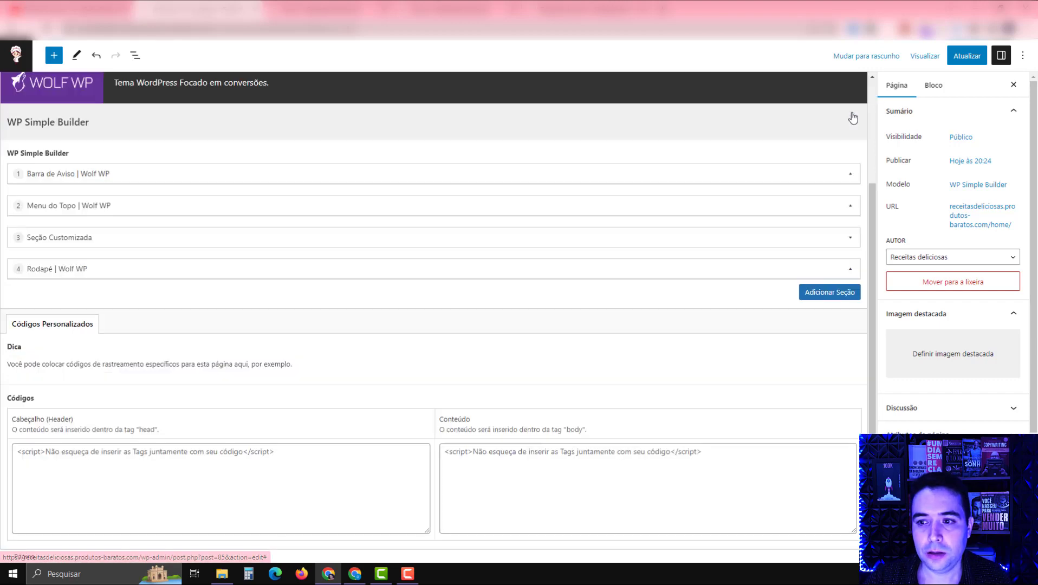
pyautogui.click(829, 296)
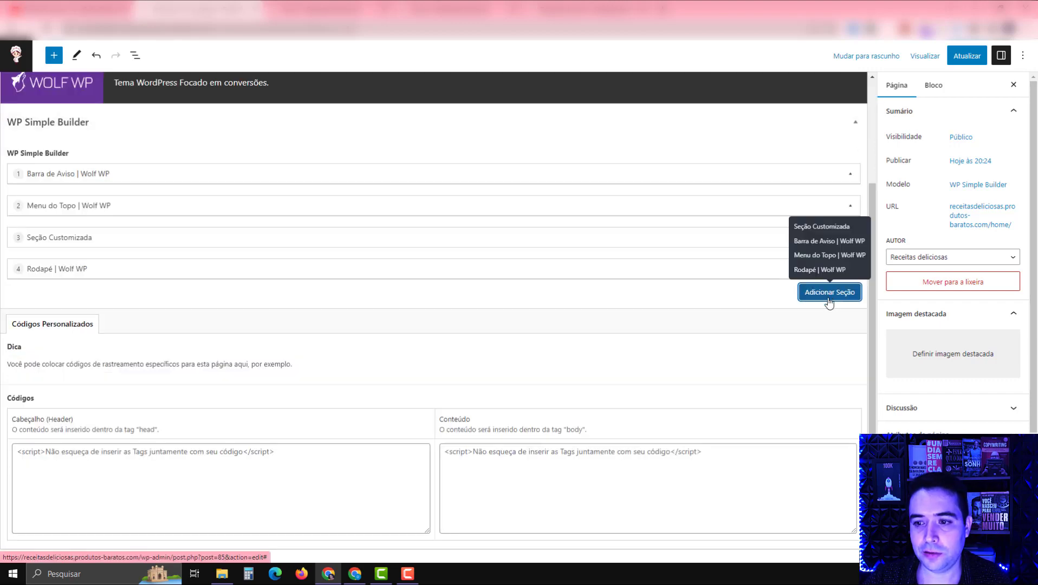
pyautogui.click(821, 227)
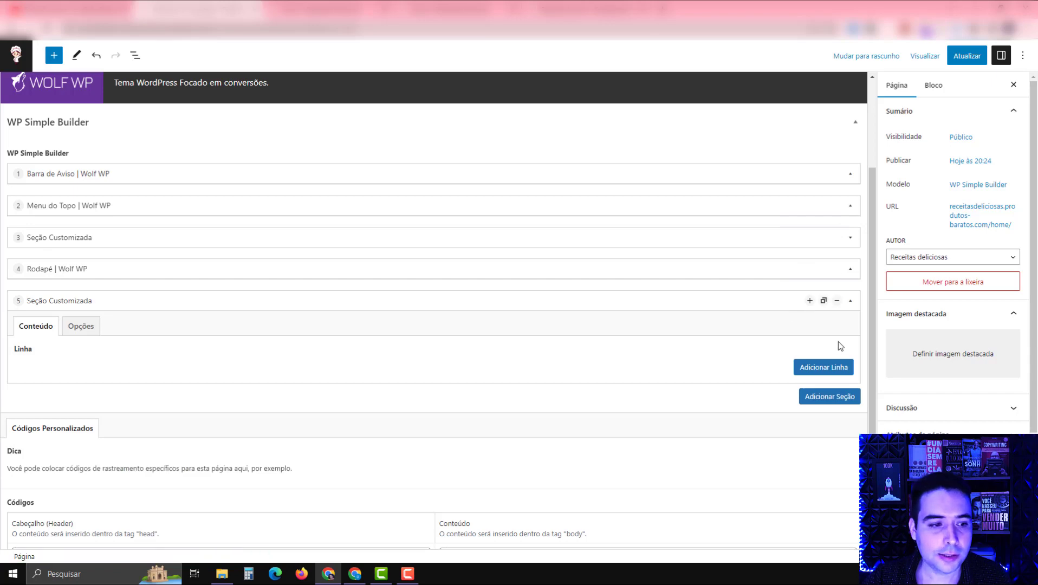
pyautogui.click(821, 368)
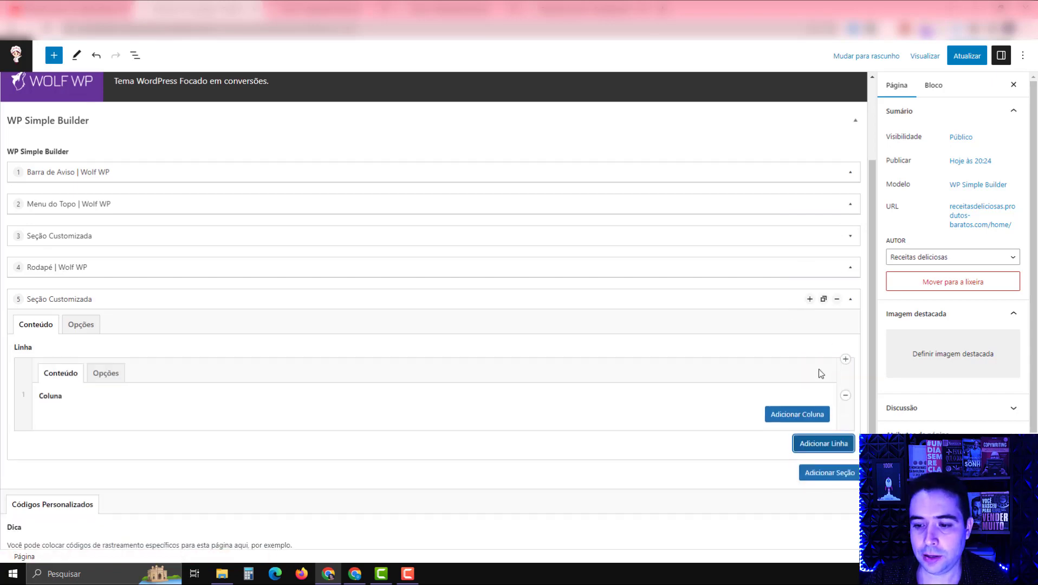
pyautogui.scroll(-1, 820, 372)
pyautogui.click(798, 362)
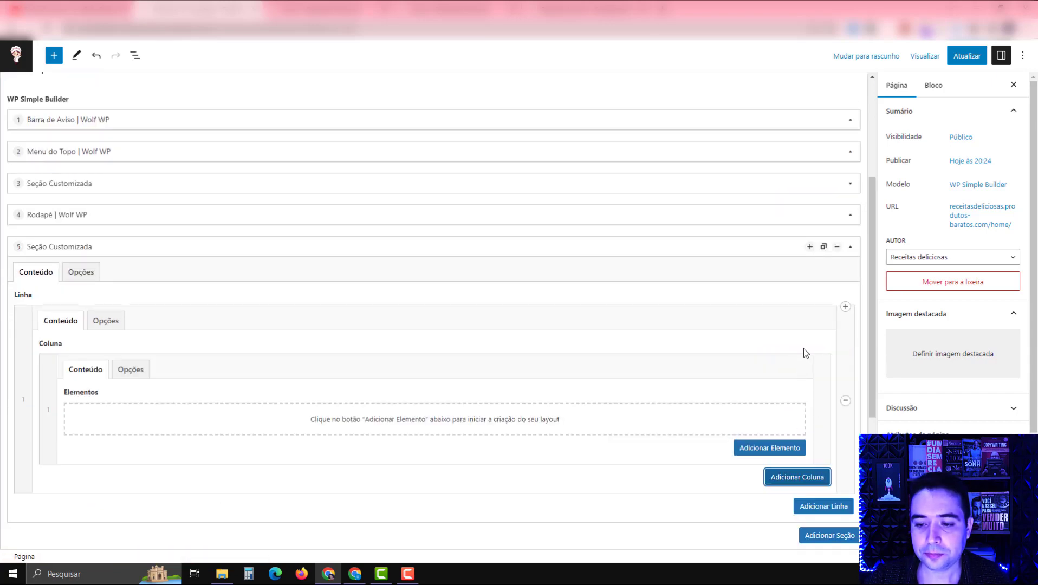
# Add an Imagem element to the new section's column, using the chocolate cake picture Design-sem-nome-100.png from the media library
pyautogui.scroll(-1, 803, 349)
pyautogui.click(788, 395)
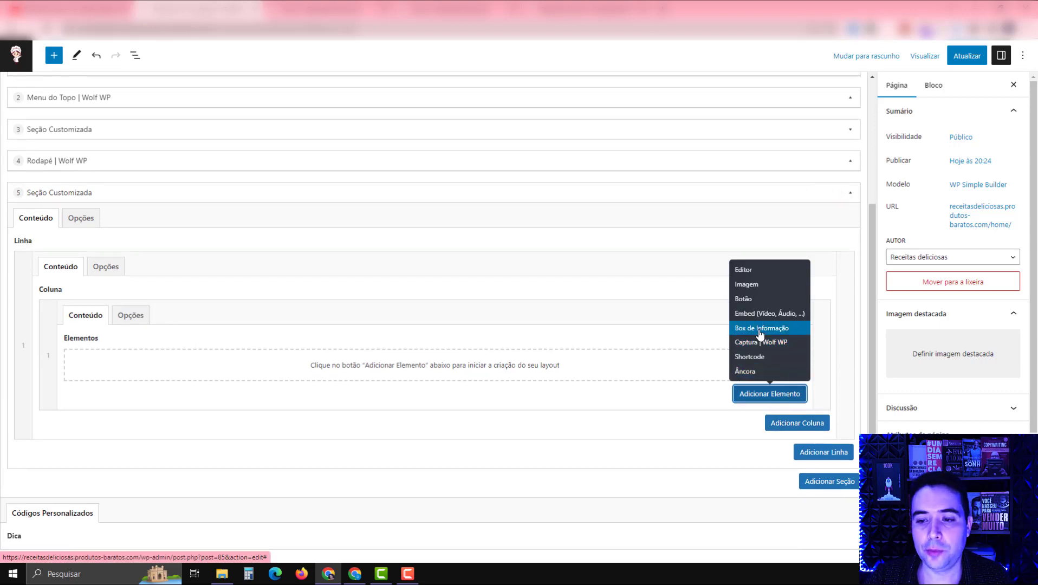
pyautogui.click(748, 285)
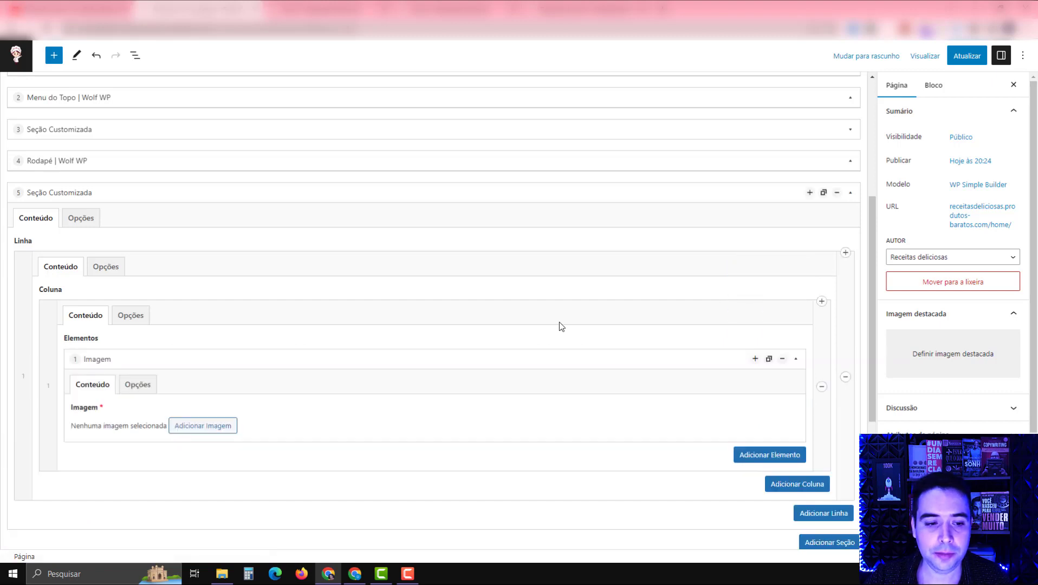
pyautogui.scroll(-1, 368, 380)
pyautogui.click(217, 376)
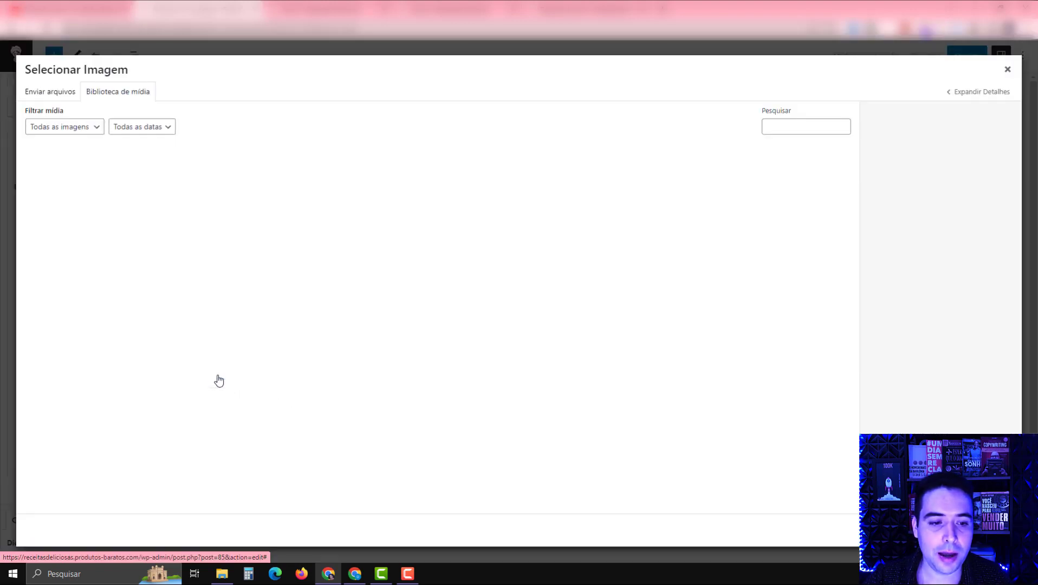
pyautogui.click(174, 209)
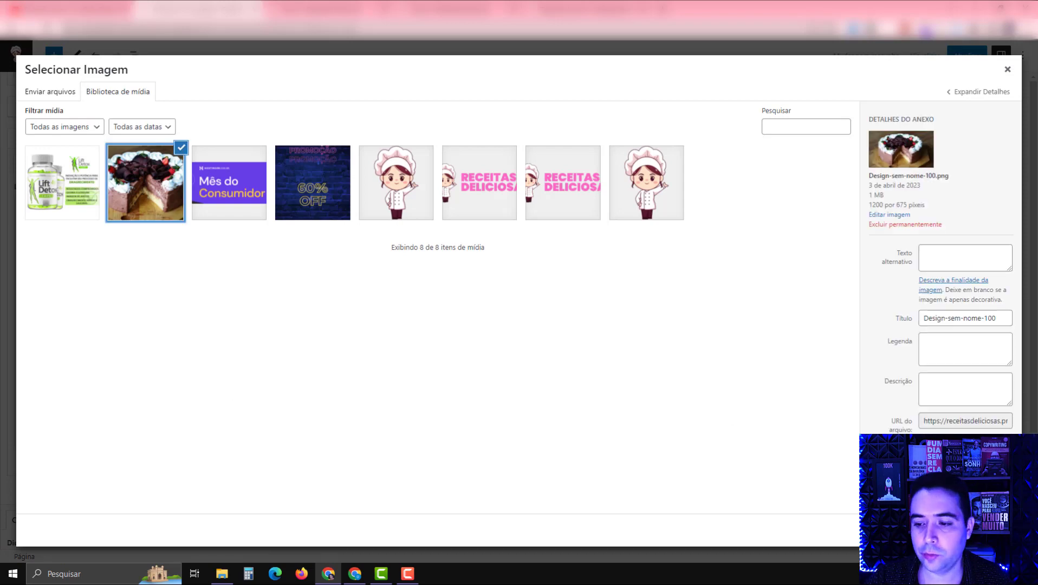
pyautogui.click(991, 529)
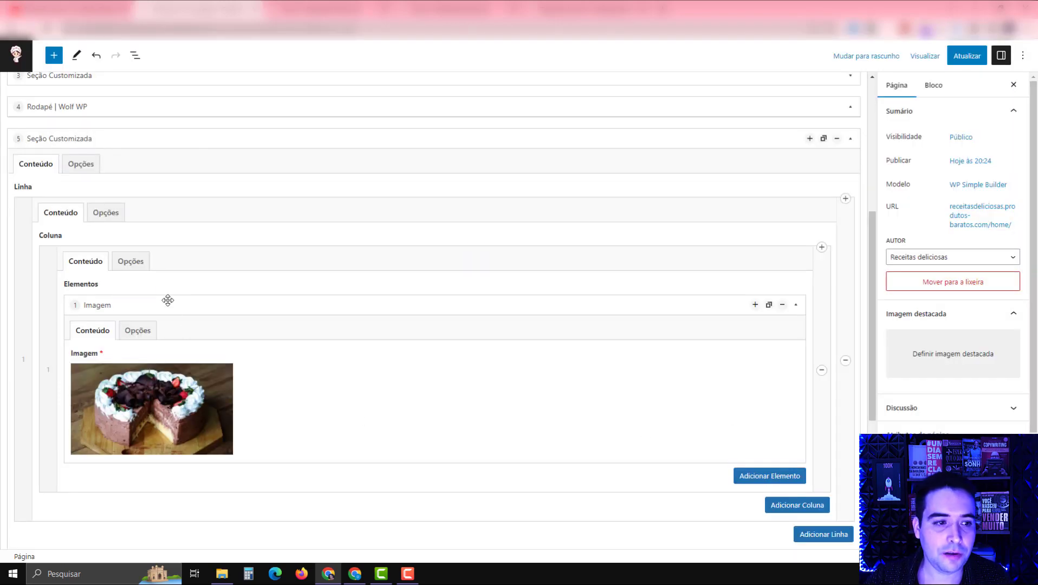
# Set the new section's Título Auxiliar to "foto da home"
pyautogui.click(87, 167)
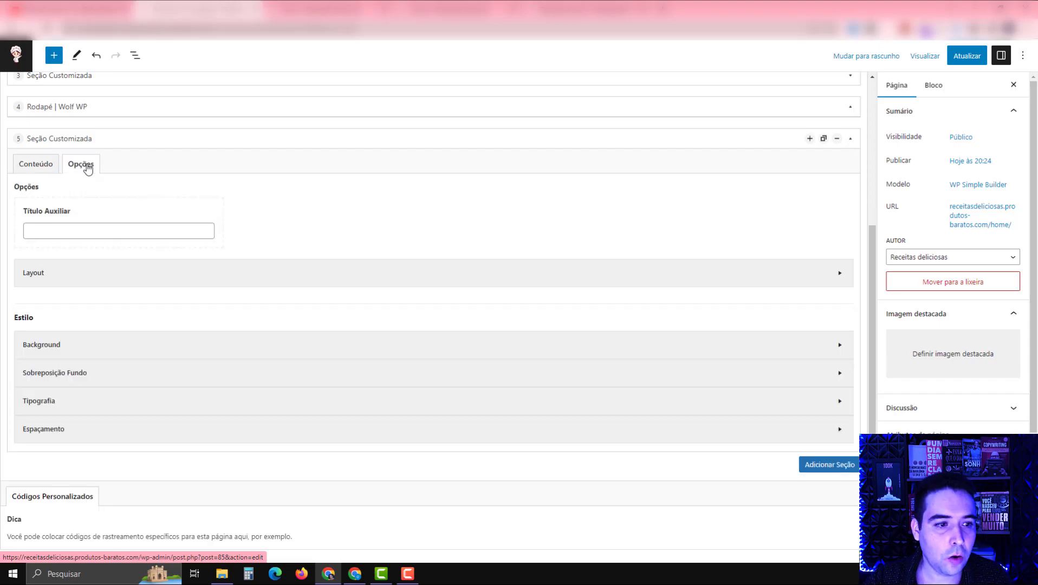
pyautogui.click(50, 230)
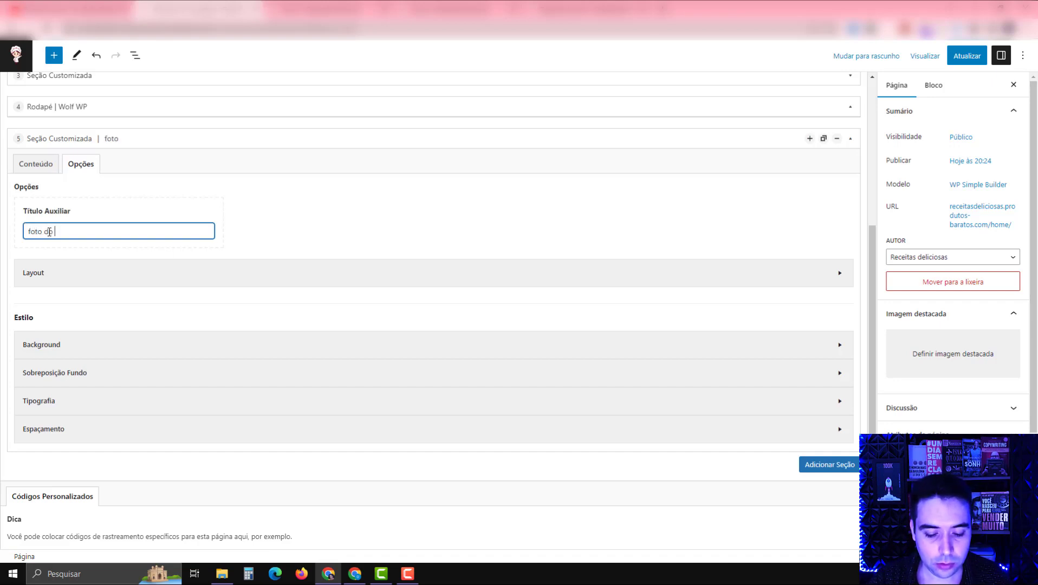
pyautogui.write('foto da home')
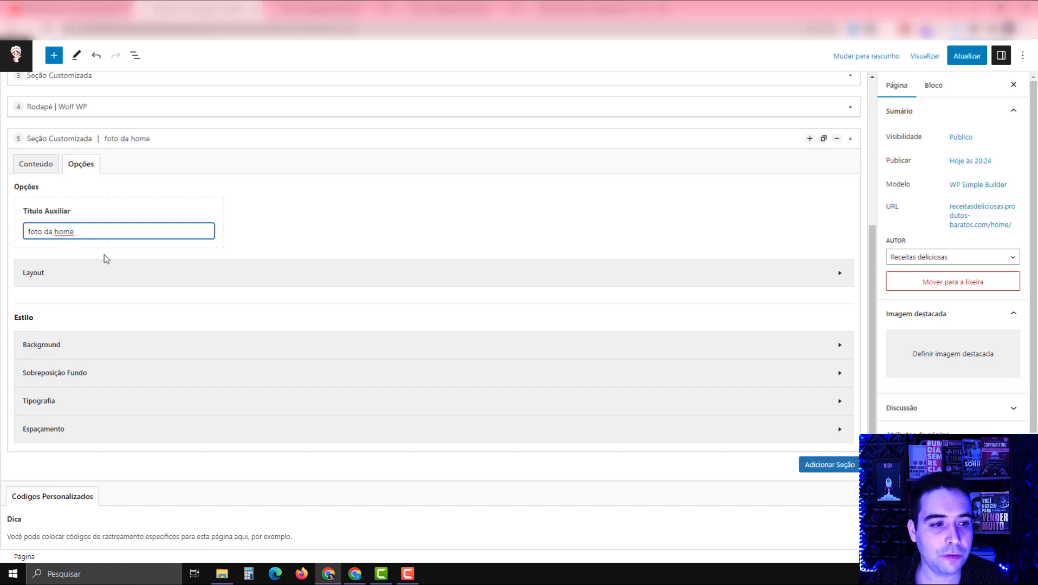
# Examine the section's Background, Sobreposição Fundo, Tipografia and Espaçamento style settings
pyautogui.click(46, 346)
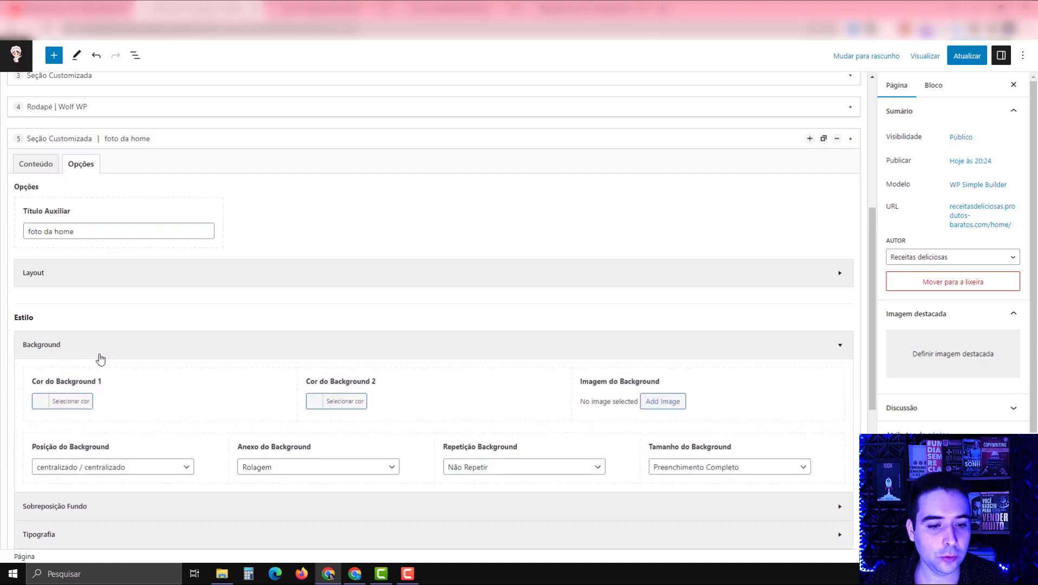
pyautogui.scroll(-2, 100, 354)
pyautogui.click(101, 394)
pyautogui.scroll(-4, 99, 394)
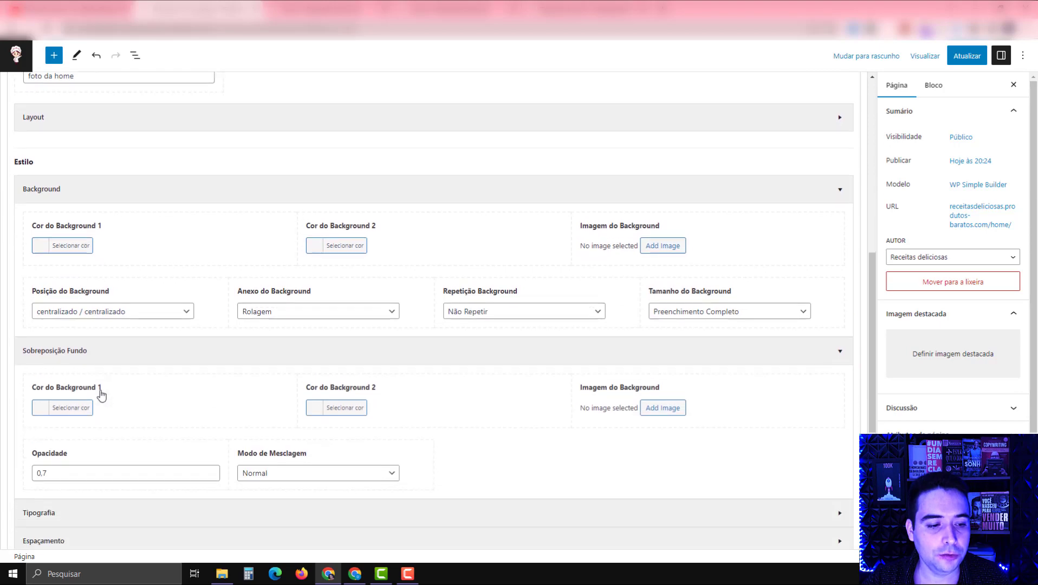
pyautogui.click(93, 347)
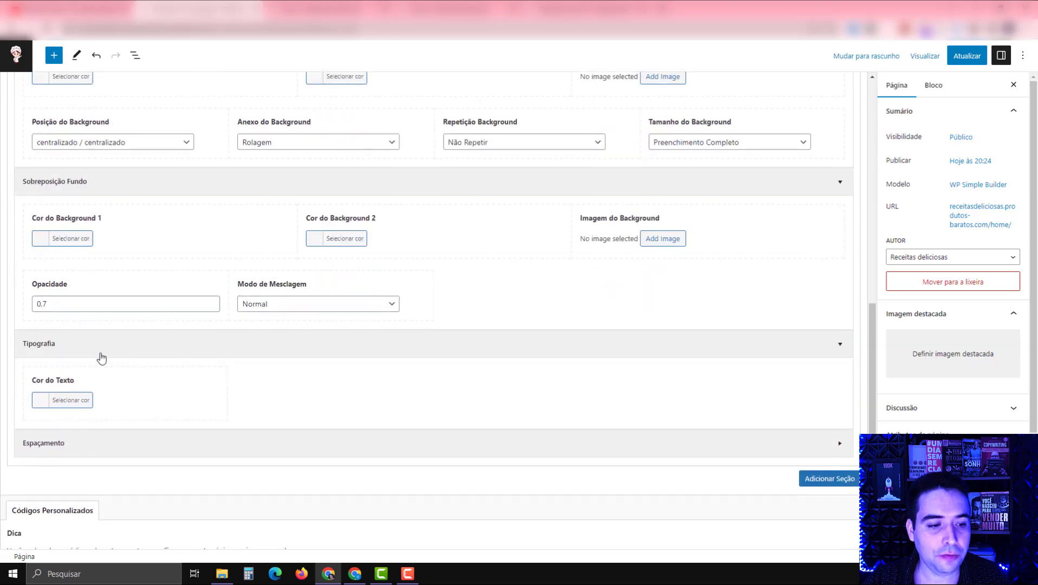
pyautogui.scroll(-1, 99, 359)
pyautogui.click(119, 390)
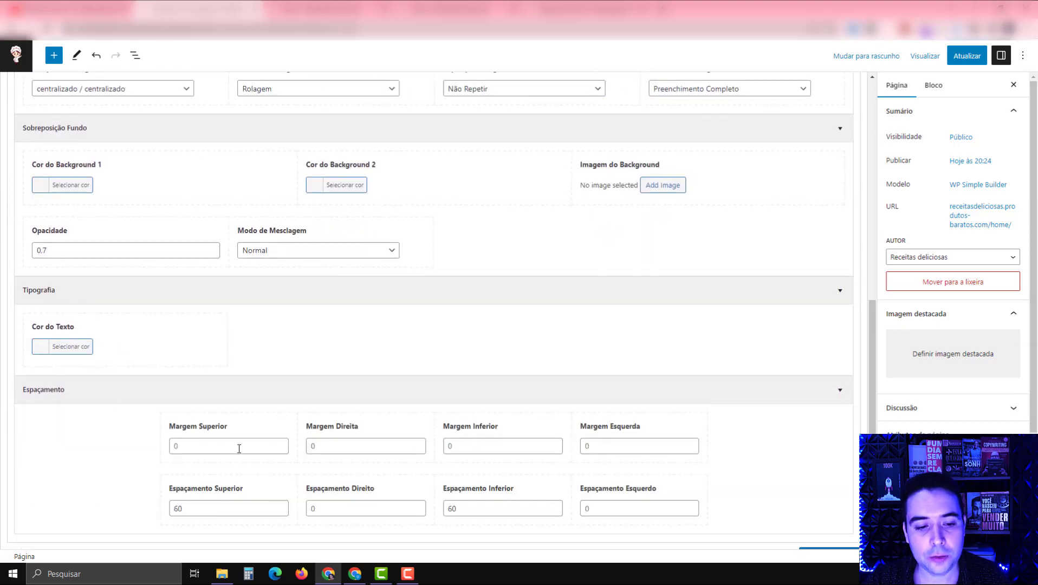
pyautogui.scroll(4, 192, 430)
pyautogui.scroll(4, 192, 432)
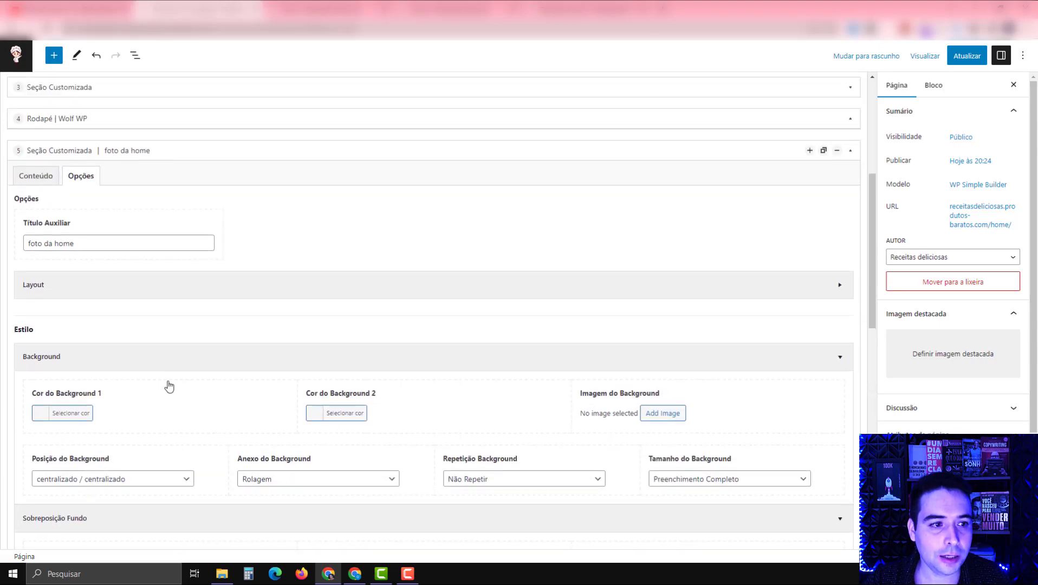
# Look at the row's options in the "foto da home" section and return to its image element
pyautogui.click(46, 225)
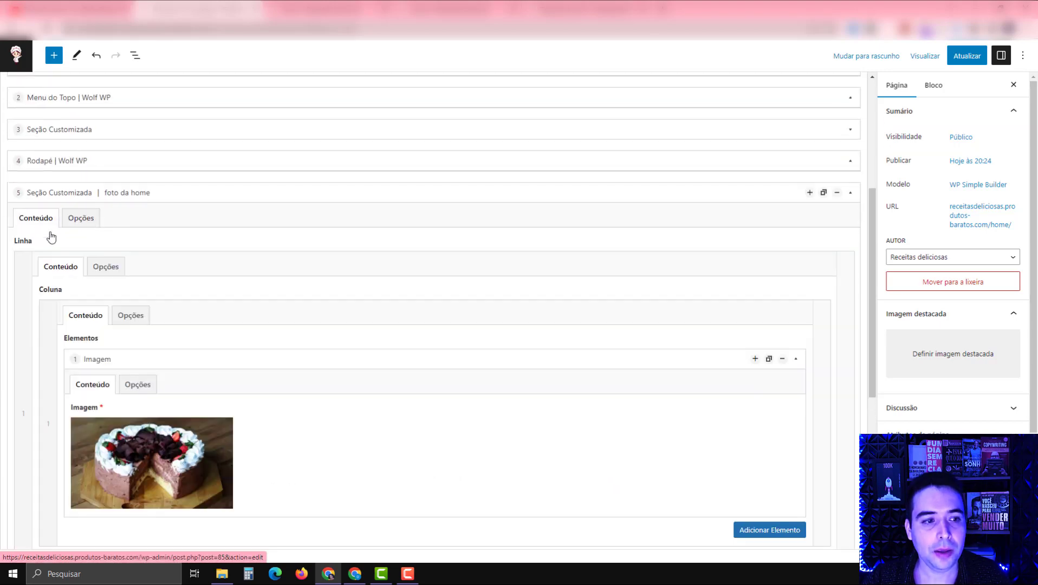
pyautogui.click(108, 273)
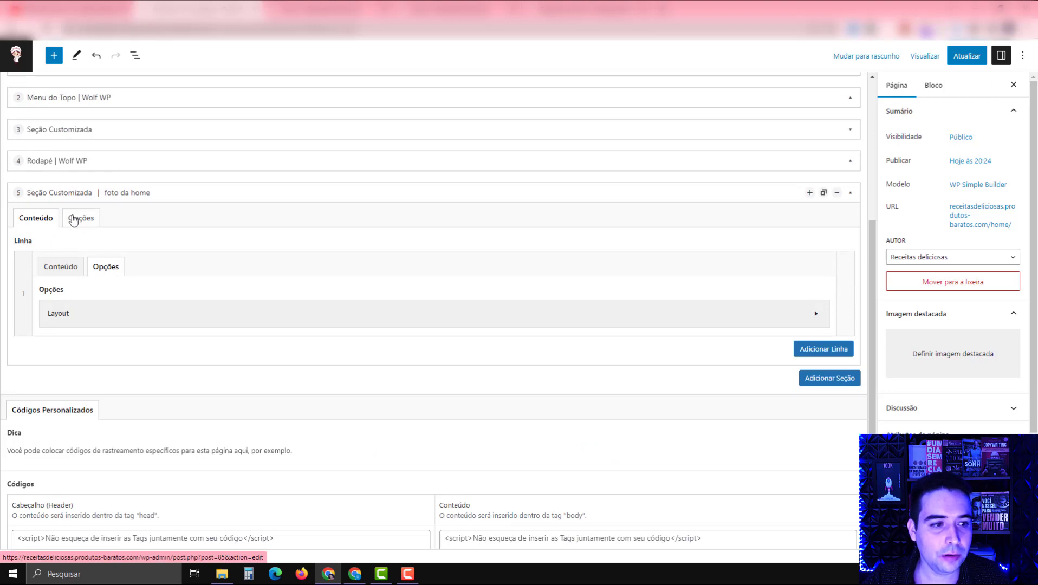
pyautogui.click(73, 219)
pyautogui.click(43, 220)
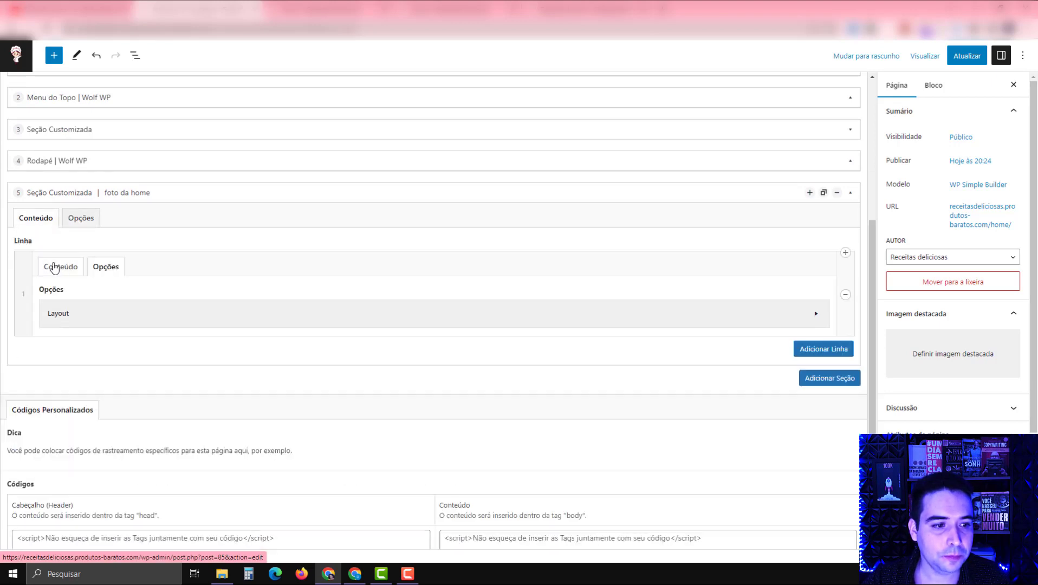
pyautogui.click(54, 267)
pyautogui.scroll(-1, 95, 311)
pyautogui.scroll(-3, 103, 317)
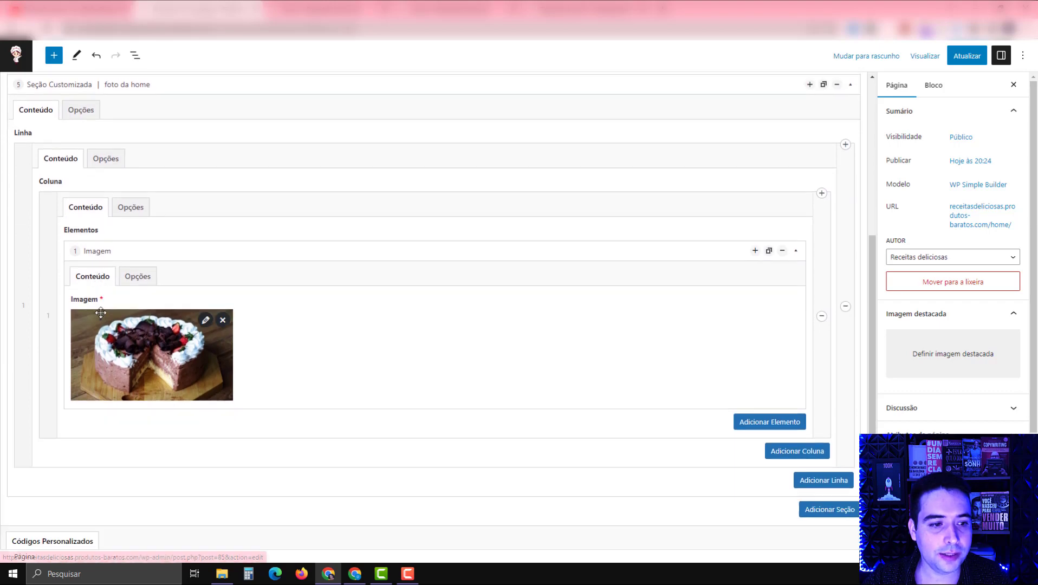
# Set the cake image element's layout size to Medium - 300x300
pyautogui.click(134, 279)
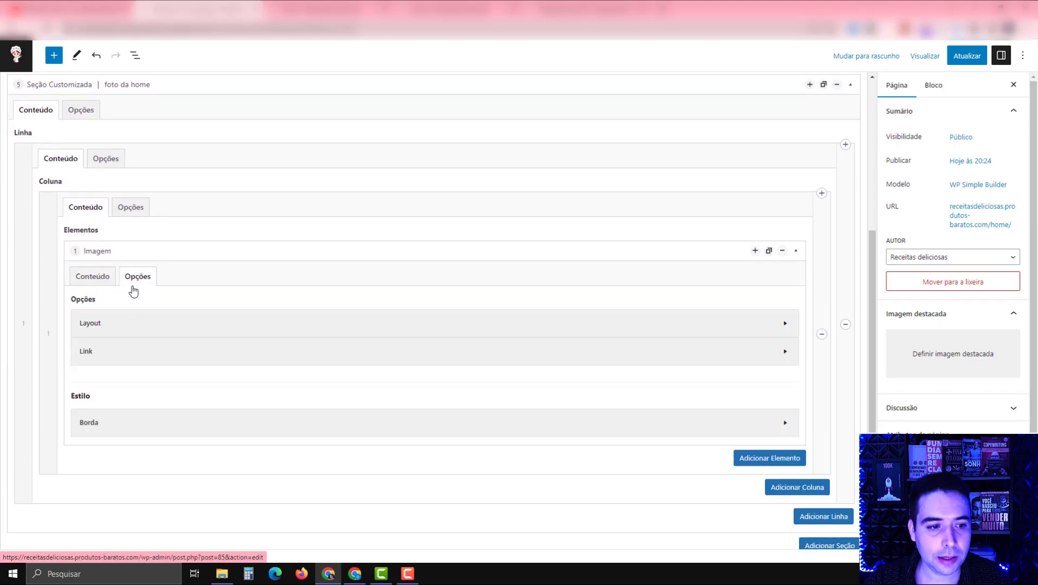
pyautogui.click(115, 324)
pyautogui.click(133, 385)
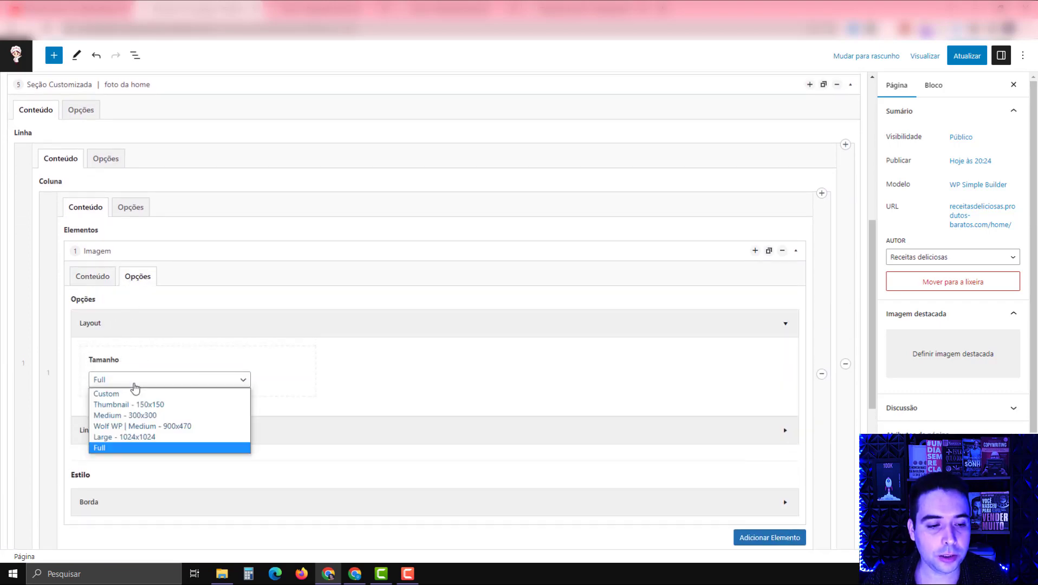
pyautogui.click(143, 416)
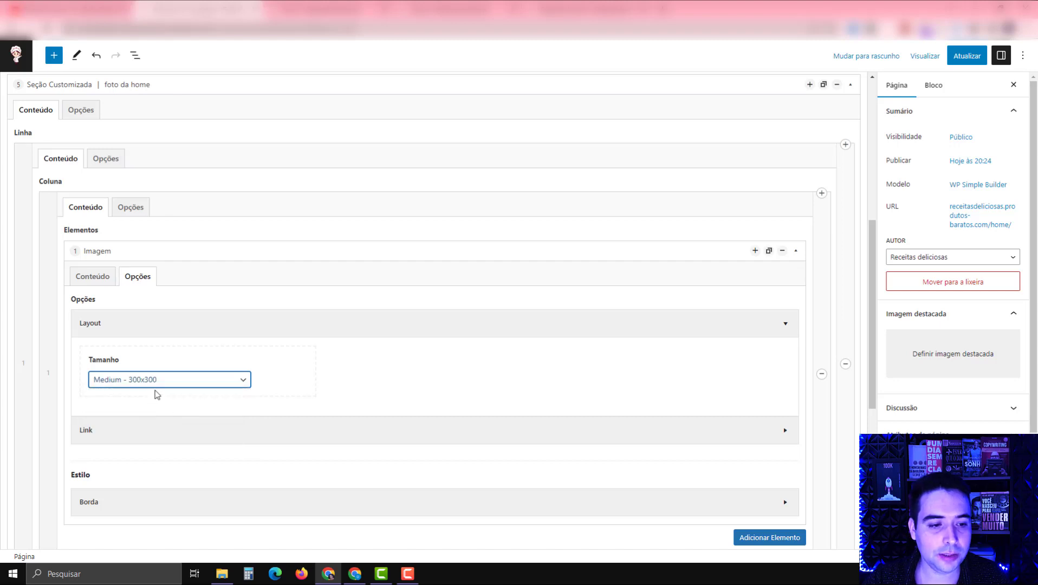
# Look at the image's link settings and set its border rounding to 100 for Topo, 50 for Direita and 250 for Rodapé
pyautogui.click(144, 429)
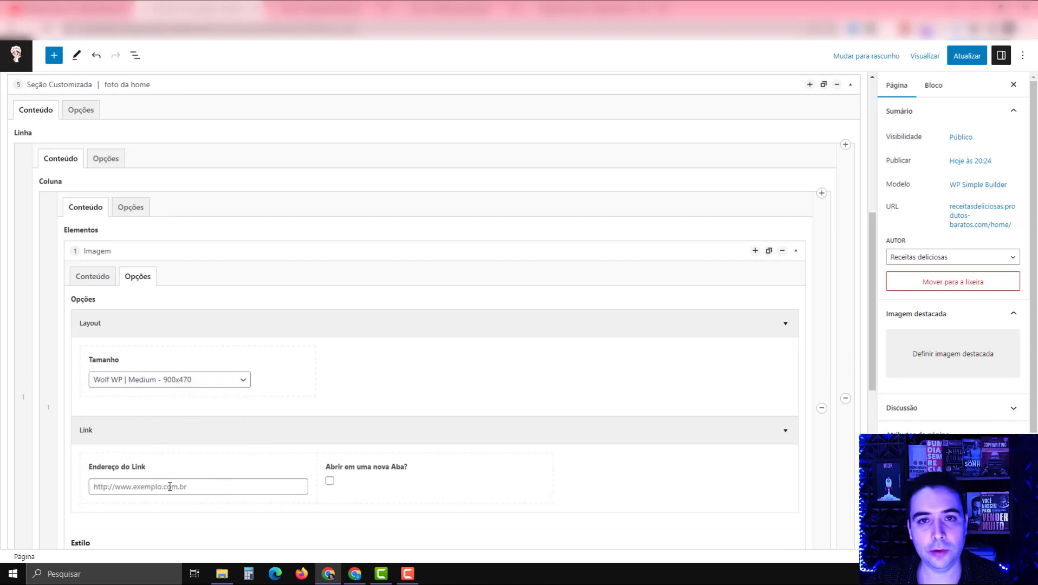
pyautogui.scroll(-3, 170, 488)
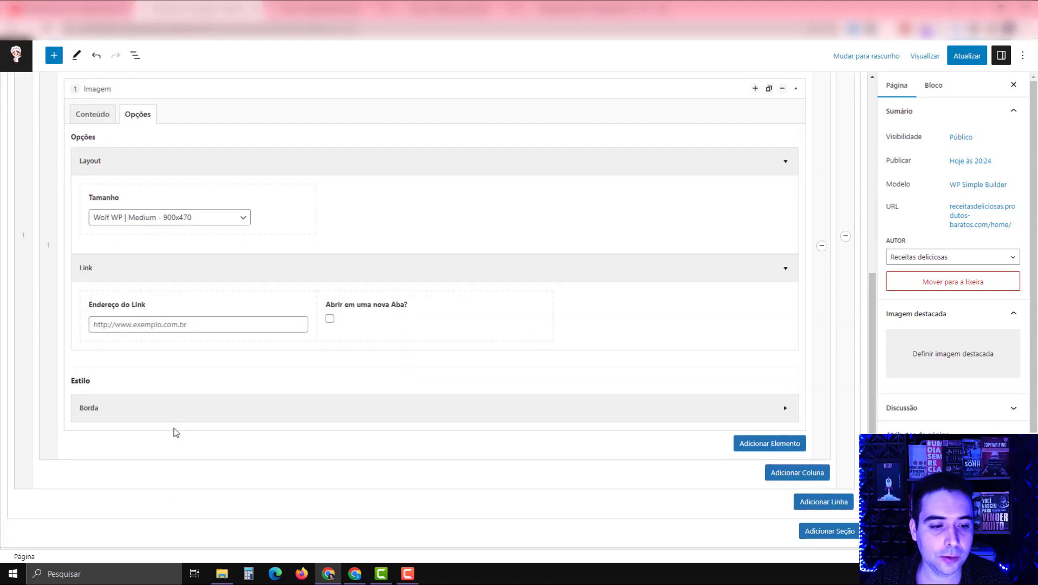
pyautogui.click(174, 422)
pyautogui.scroll(-2, 197, 409)
pyautogui.scroll(-1, 198, 410)
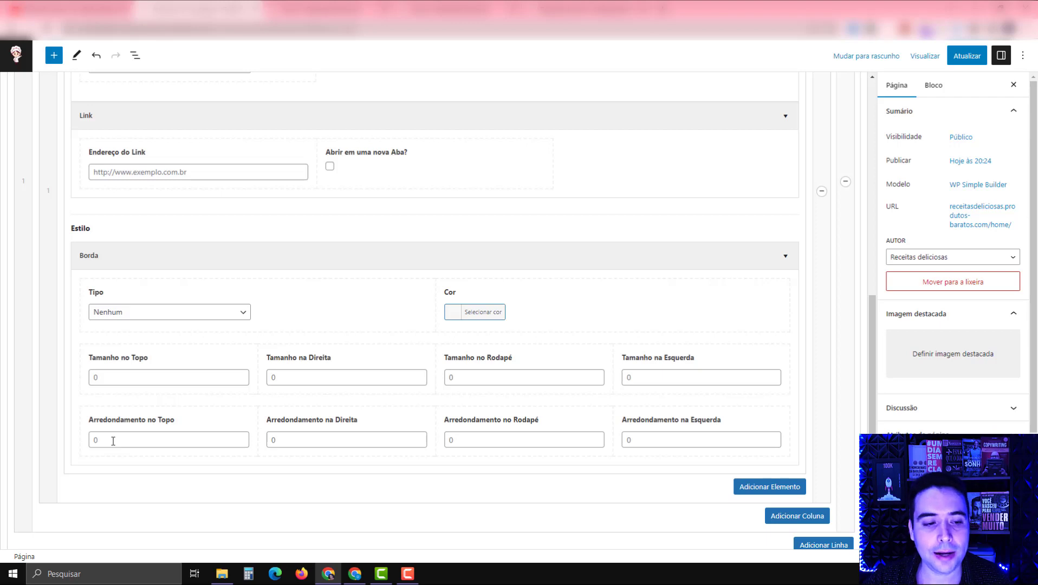
pyautogui.click(113, 441)
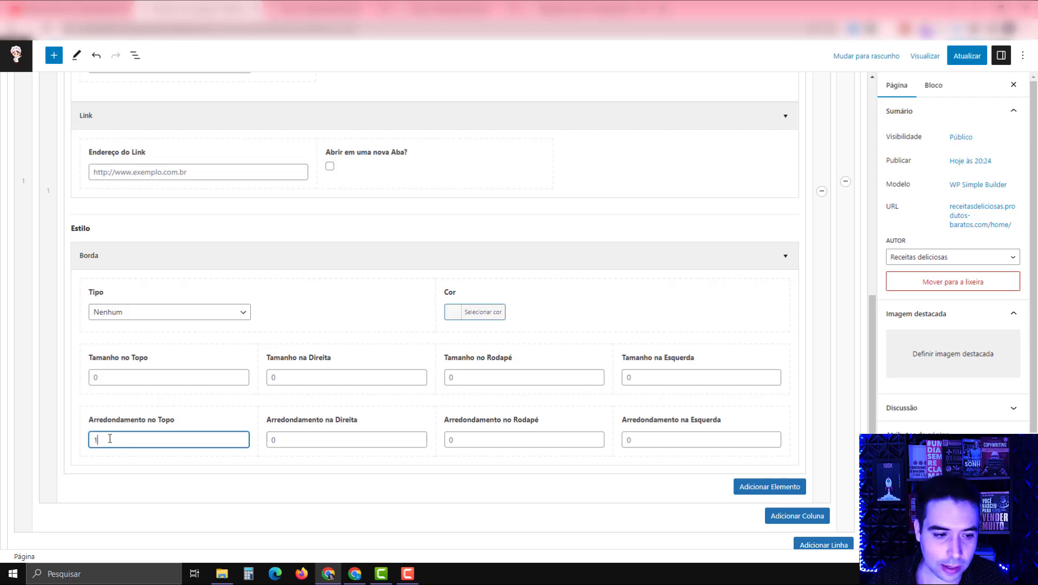
pyautogui.click(307, 442)
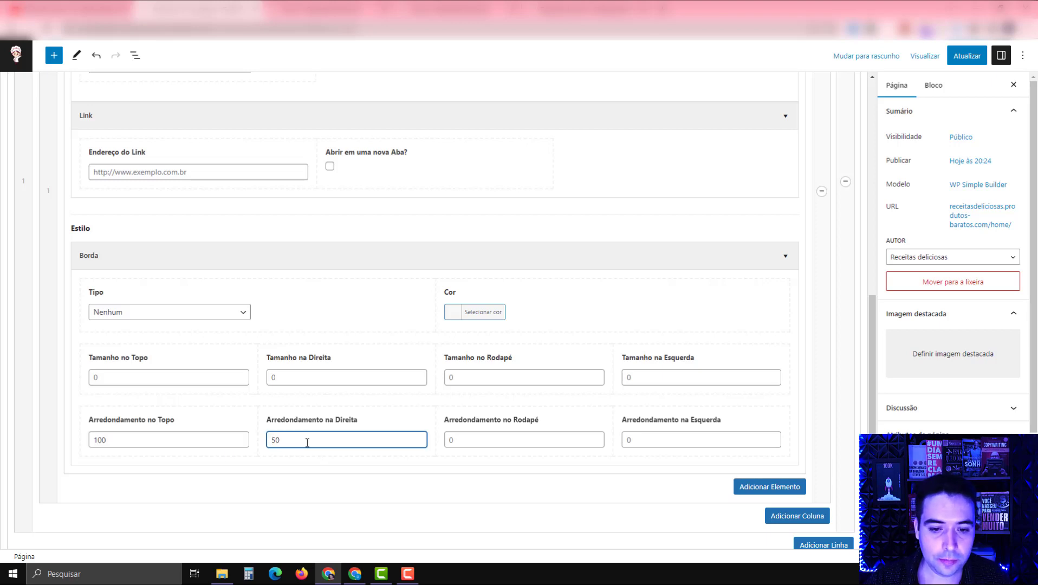
pyautogui.click(470, 436)
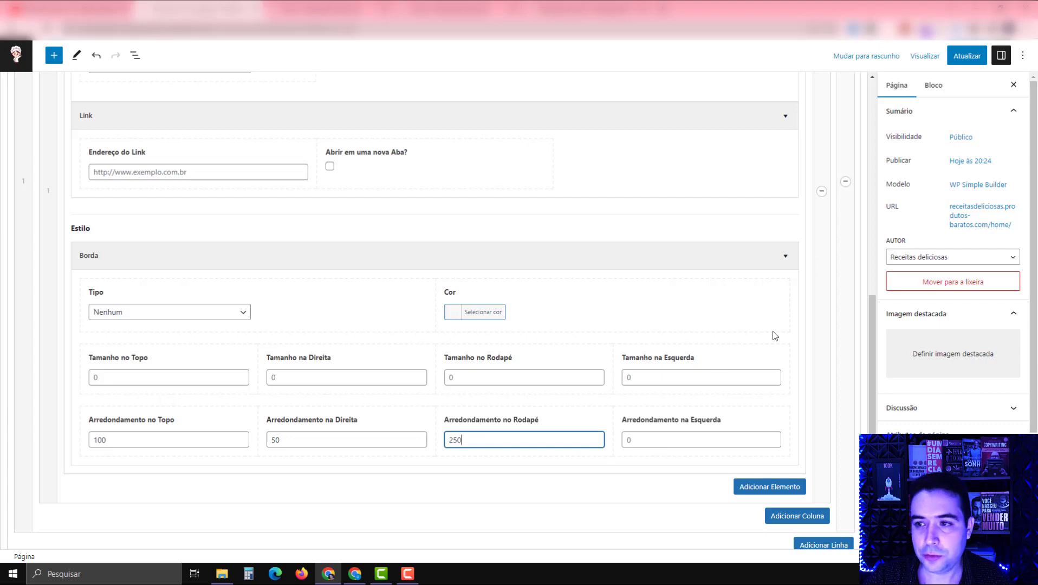
# Update the Home page, check the cake image on the published page, and return to the editor
pyautogui.click(967, 56)
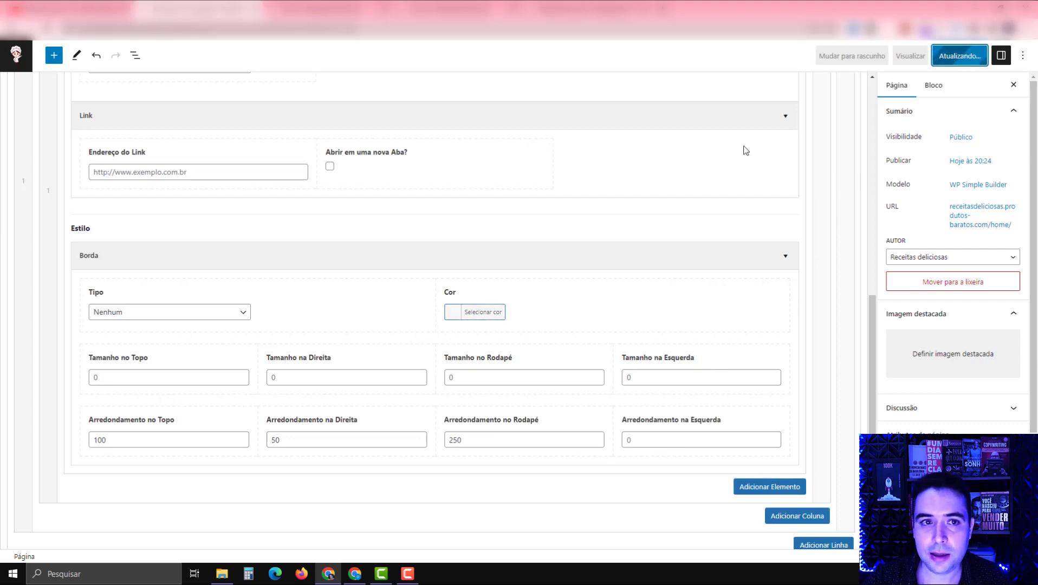
pyautogui.hotkey('ctrl', 'Tab')
pyautogui.scroll(-1, 563, 269)
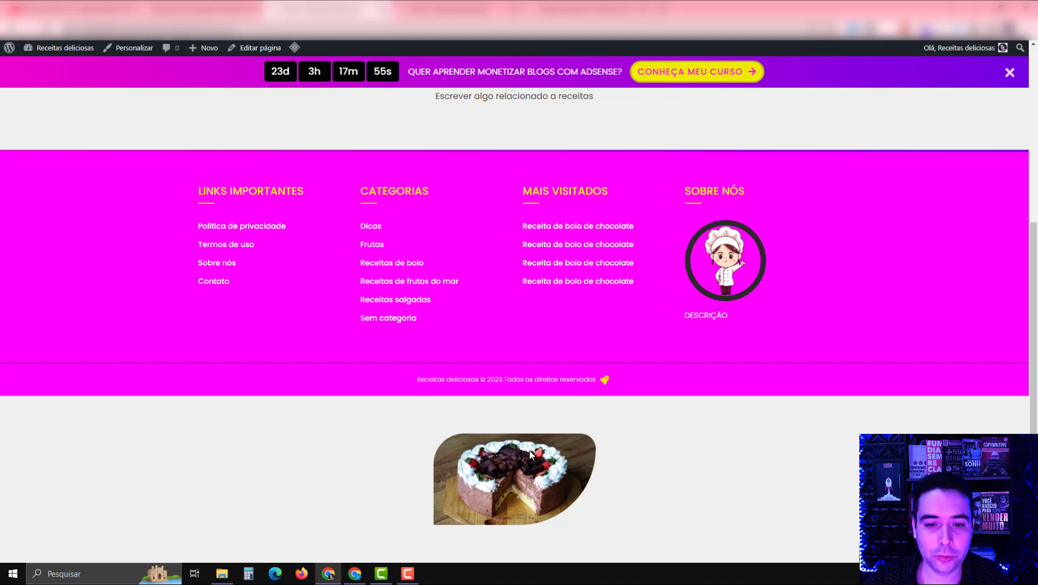
pyautogui.click(242, 4)
# Collapse the "foto da home" section and move it above the Rodapé section
pyautogui.scroll(1, 854, 351)
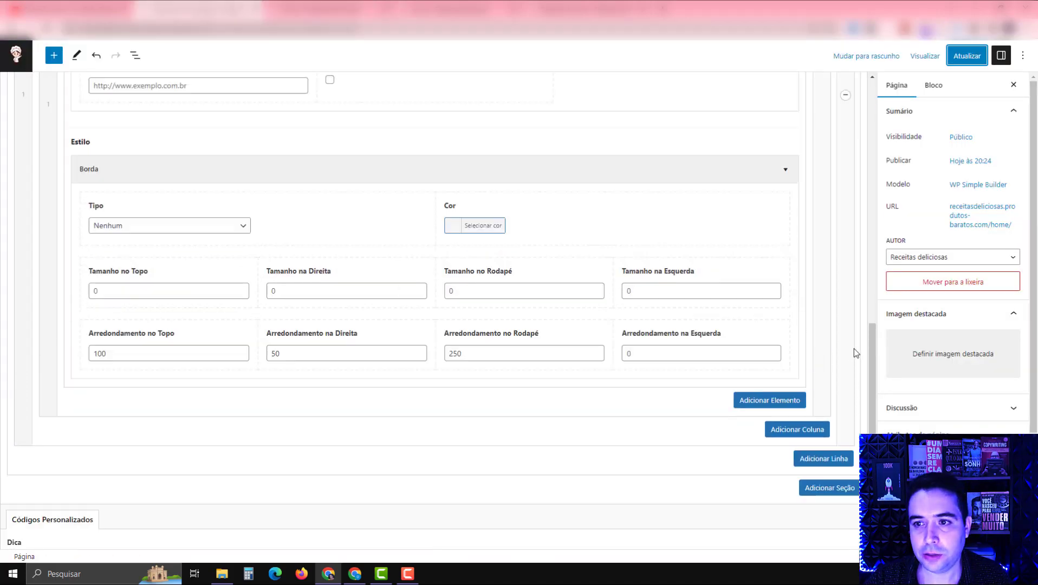
pyautogui.scroll(7, 853, 348)
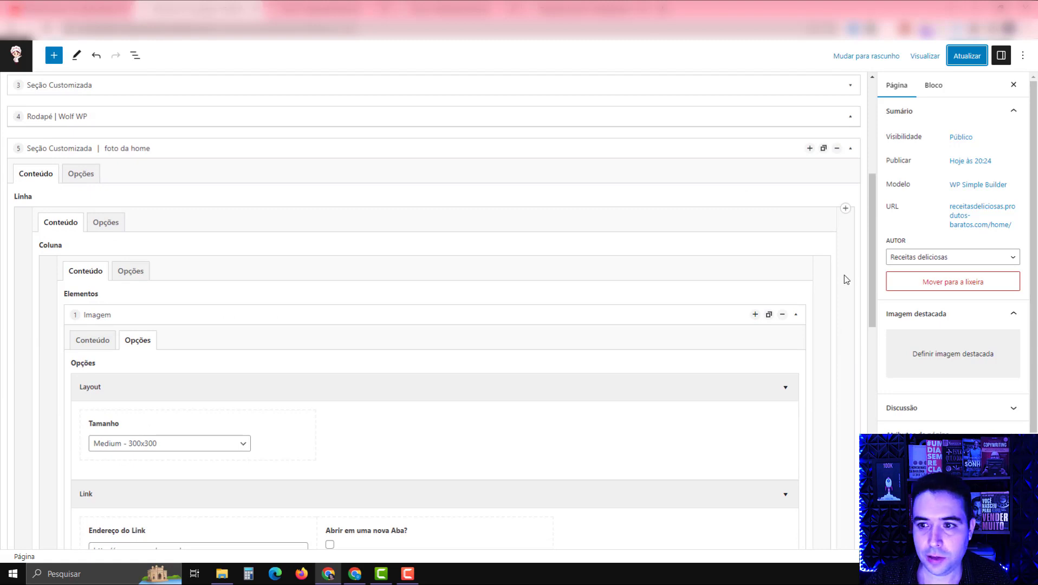
pyautogui.click(849, 148)
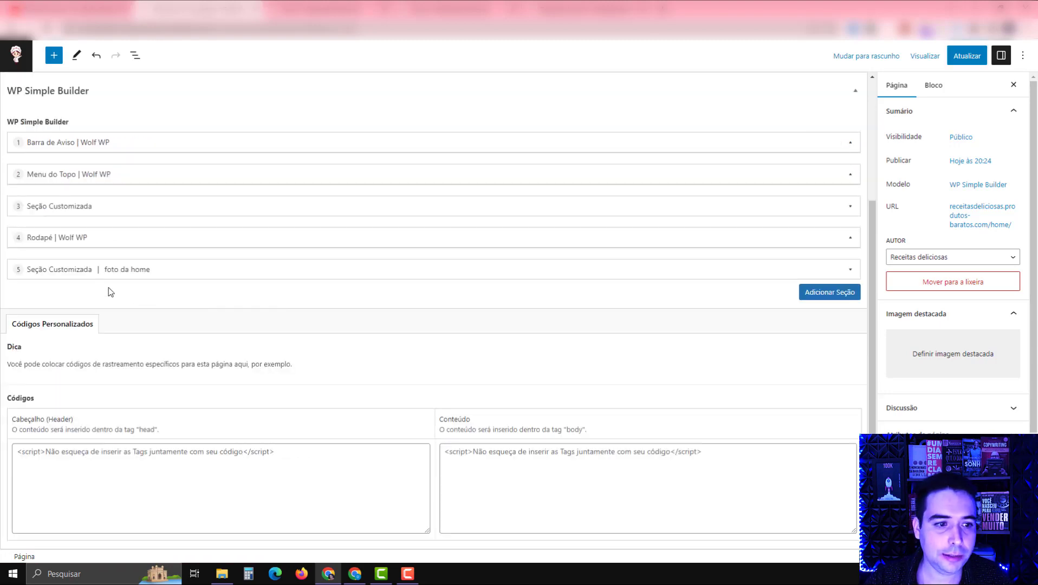
pyautogui.moveTo(104, 268); pyautogui.dragTo(106, 247)
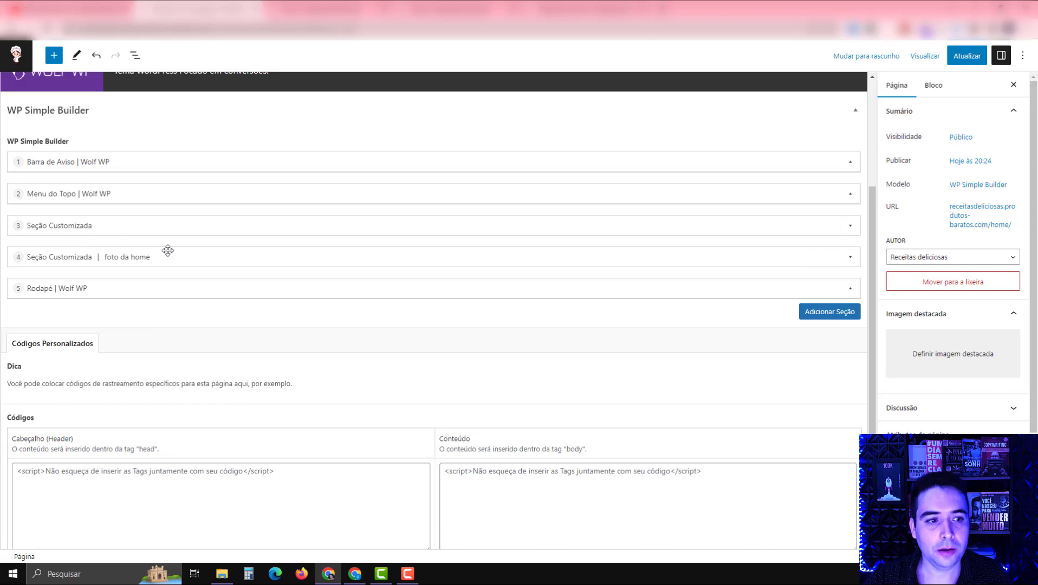
# Expand the "foto da home" section and set its image's layout size to Large - 1024x1024
pyautogui.click(850, 257)
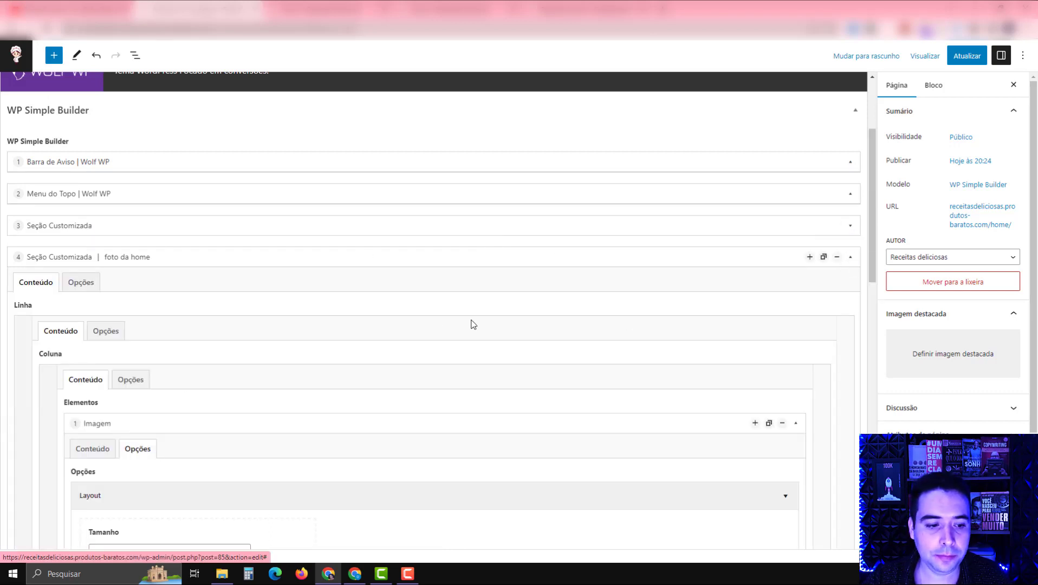
pyautogui.scroll(-5, 414, 313)
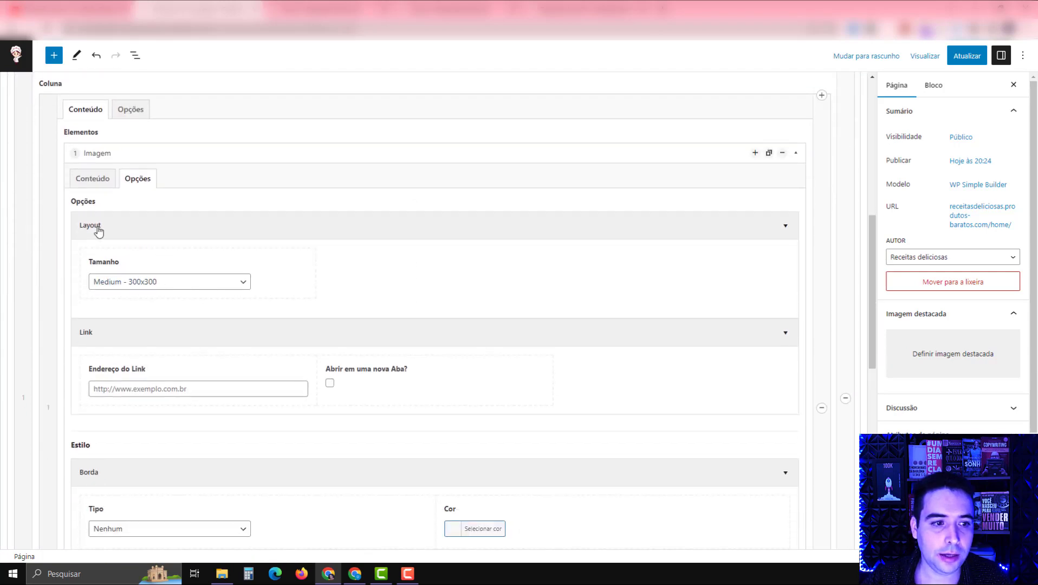
pyautogui.click(150, 283)
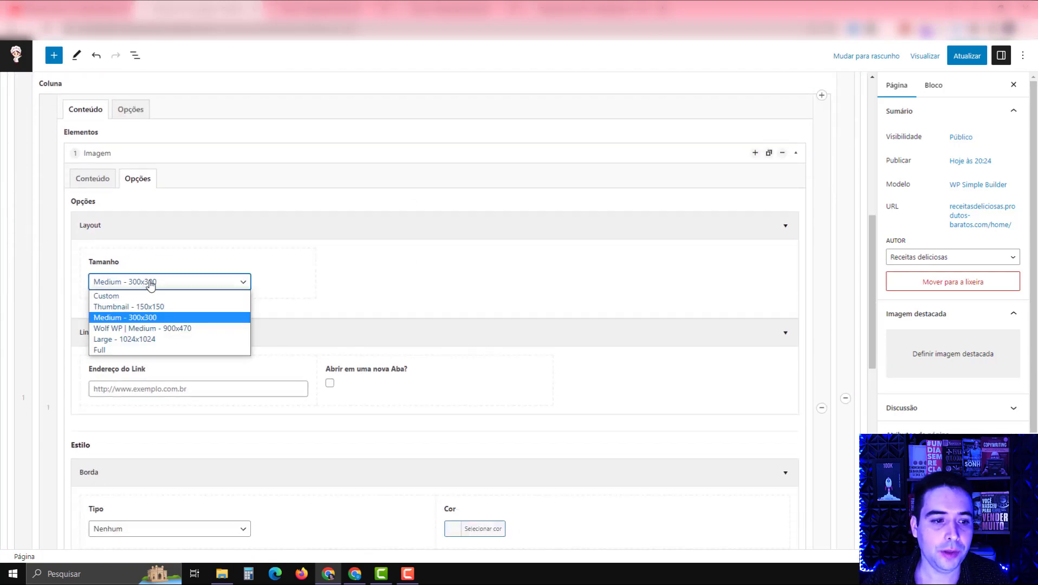
pyautogui.click(148, 341)
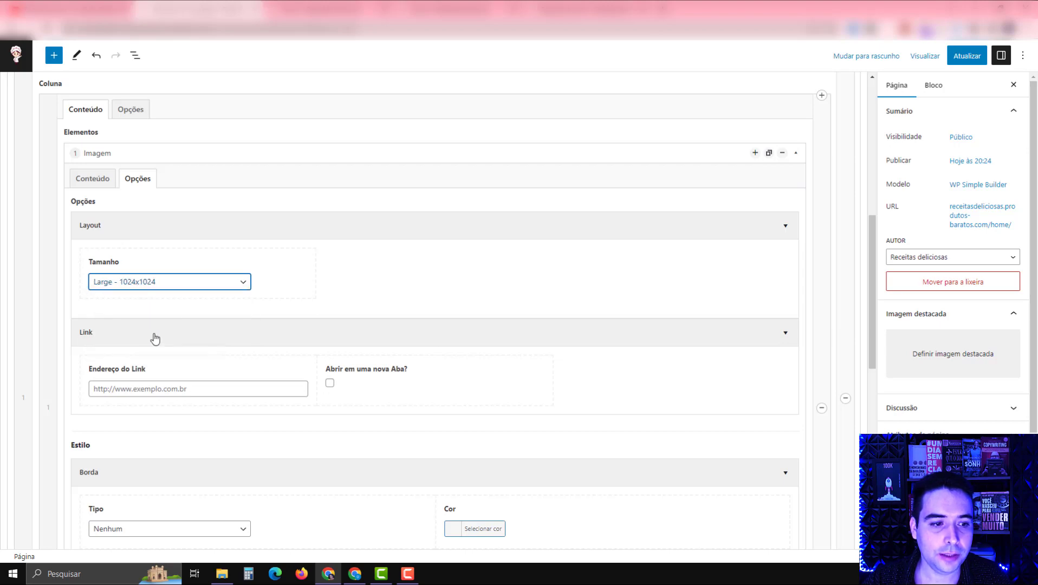
# Update the Home page, reload the published page to check the enlarged cake image, and return to the editor
pyautogui.click(974, 56)
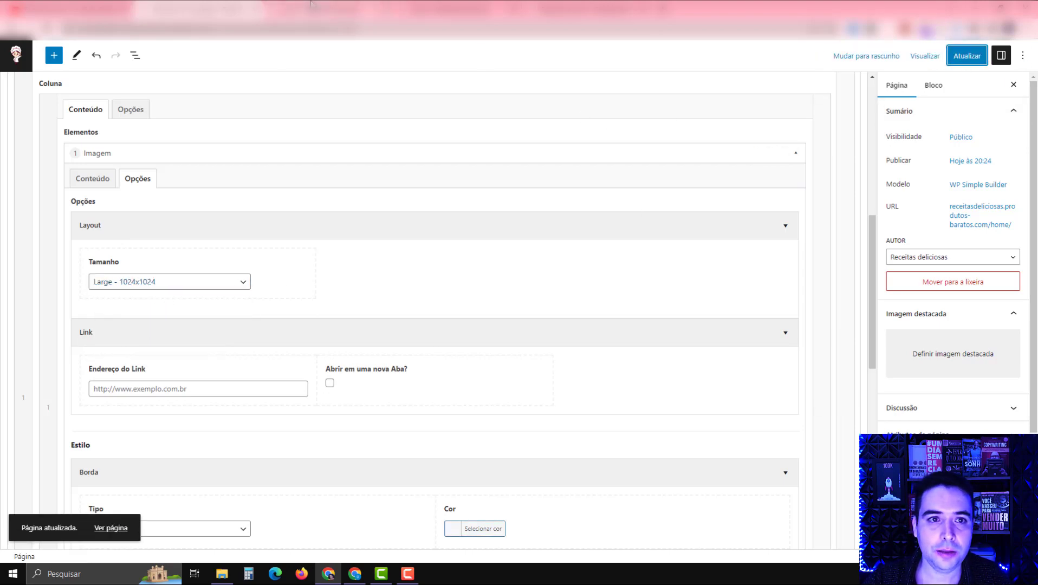
pyautogui.click(322, 9)
pyautogui.press('F5')
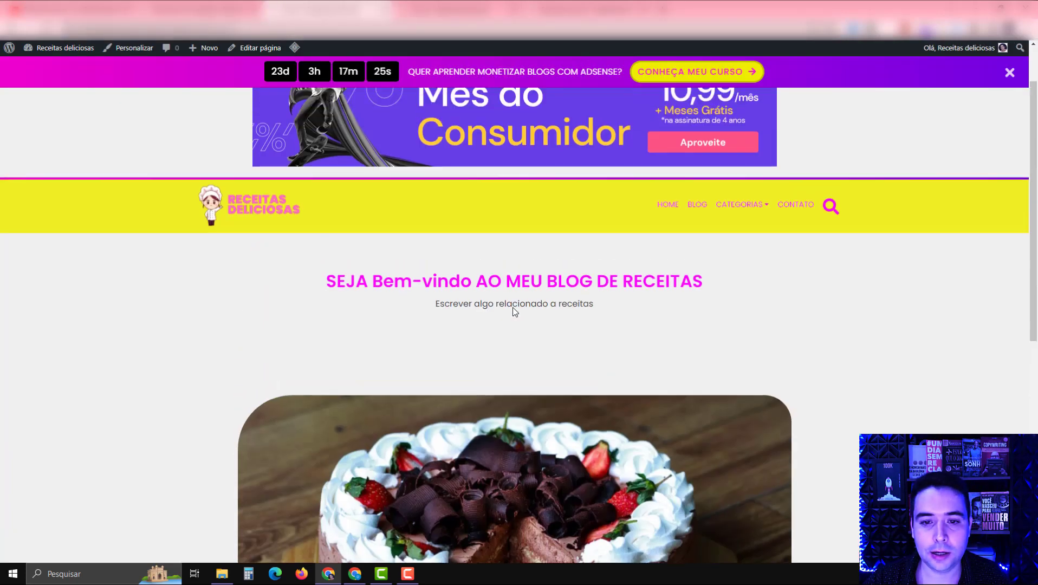
pyautogui.scroll(-5, 513, 307)
pyautogui.scroll(5, 512, 307)
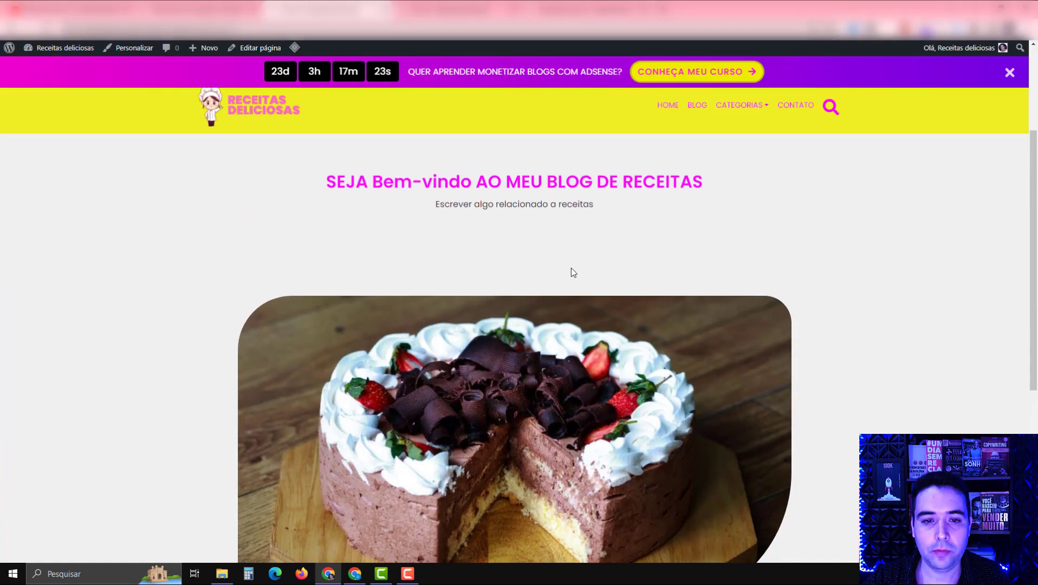
pyautogui.click(200, 10)
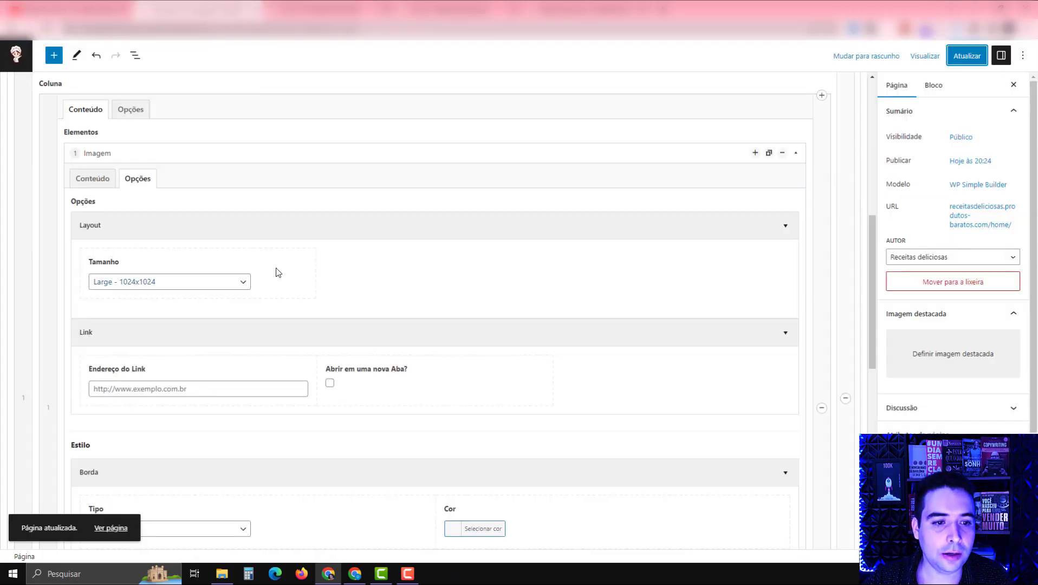
# Try the Wolf WP | Medium - 900x470 image size, settle on Medium - 300x300, and check the updated Home page
pyautogui.click(240, 282)
pyautogui.click(189, 328)
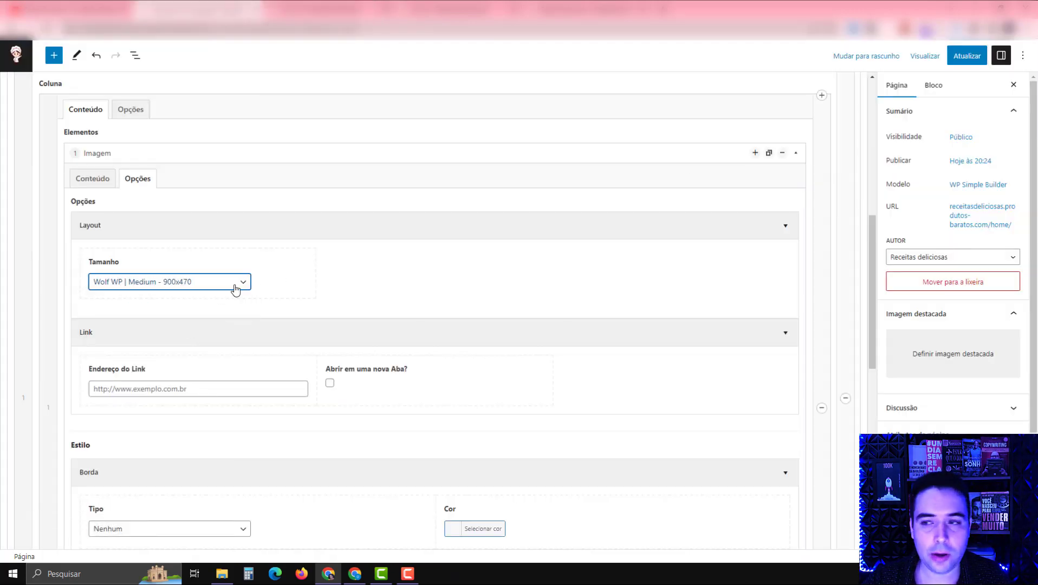
pyautogui.click(966, 56)
pyautogui.click(327, 9)
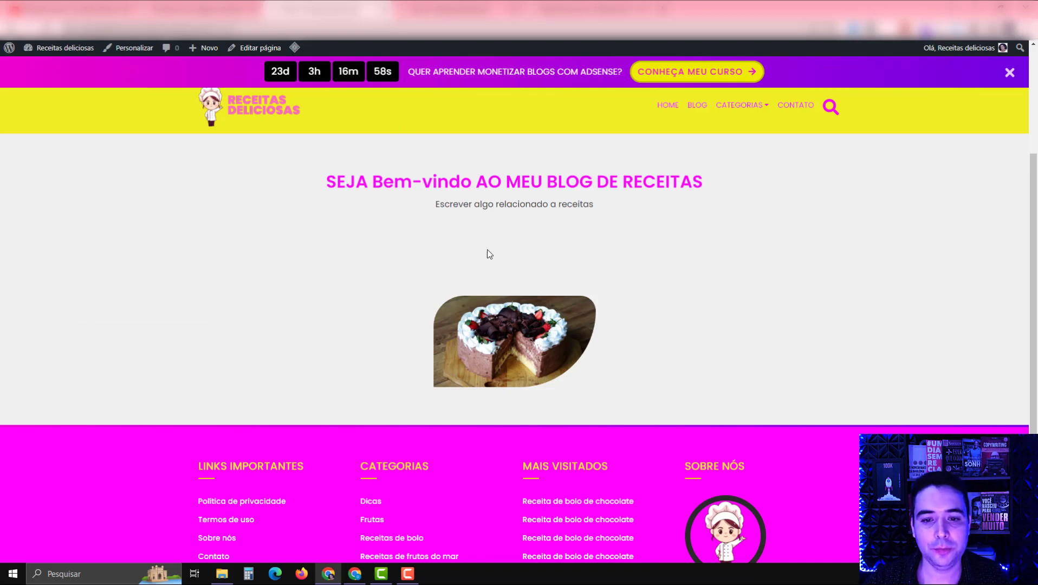
pyautogui.click(198, 10)
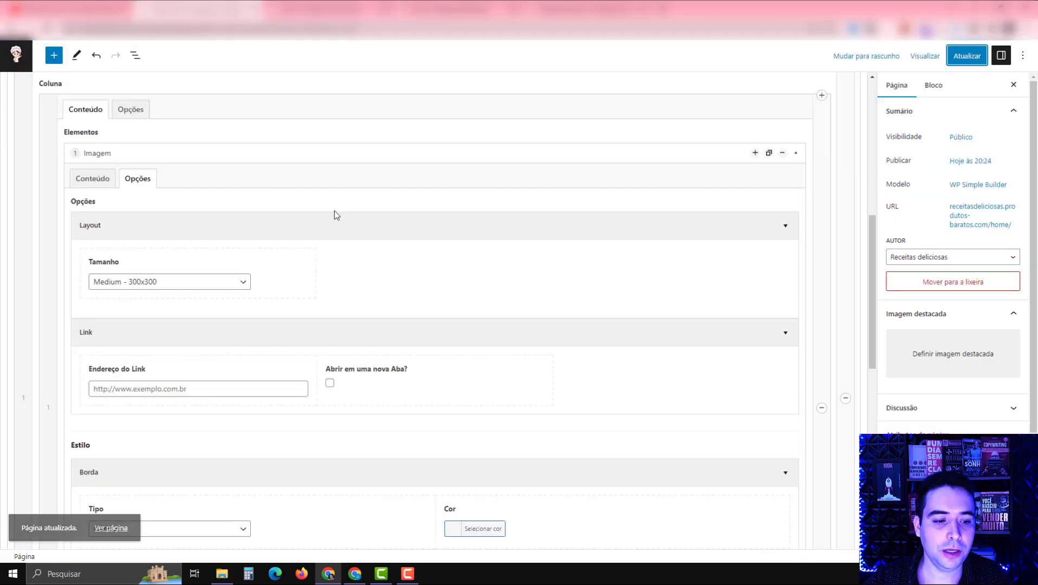
# Set Espaçamento Superior and Espaçamento Inferior to 0 in the "foto da home" section's options
pyautogui.scroll(-5, 345, 216)
pyautogui.scroll(8, 345, 217)
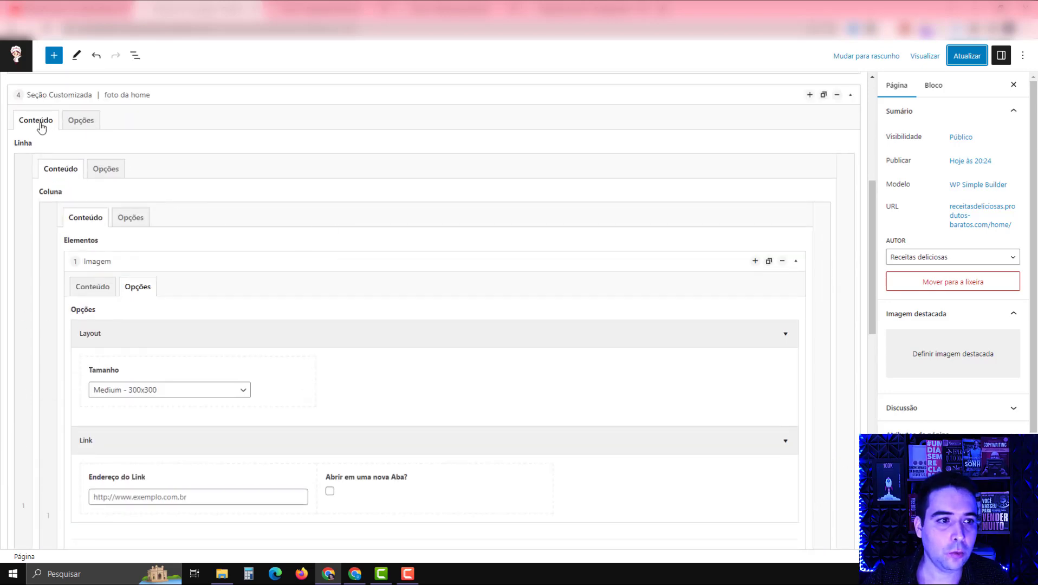
pyautogui.click(80, 124)
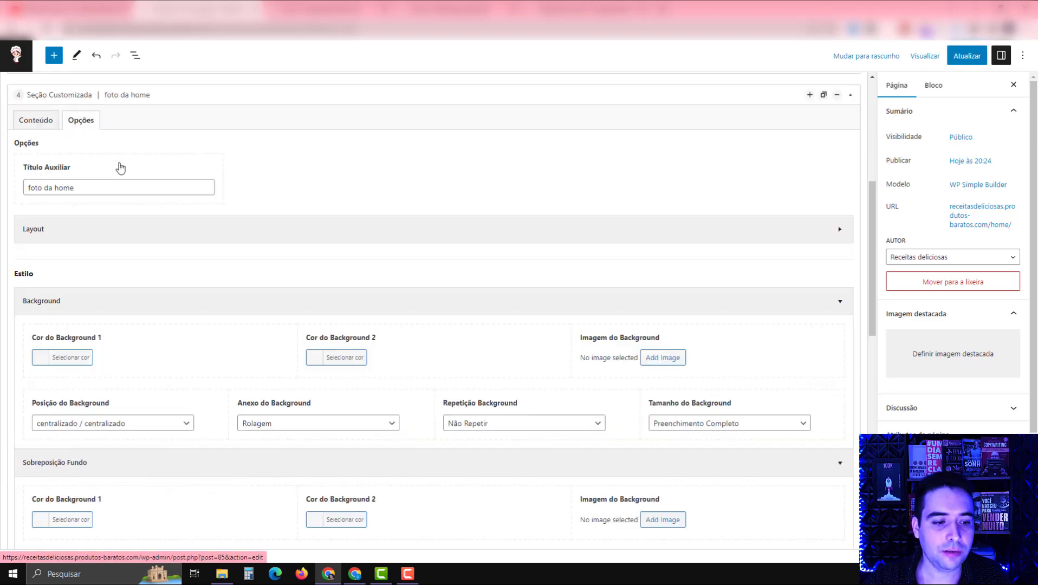
pyautogui.scroll(-9, 119, 165)
pyautogui.scroll(-3, 121, 169)
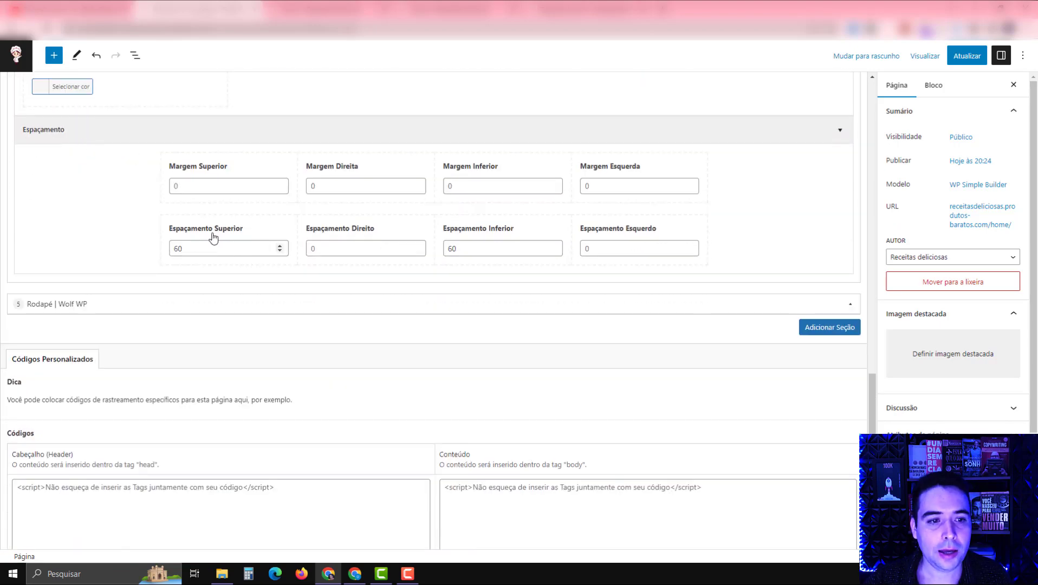
pyautogui.moveTo(189, 247); pyautogui.dragTo(151, 256)
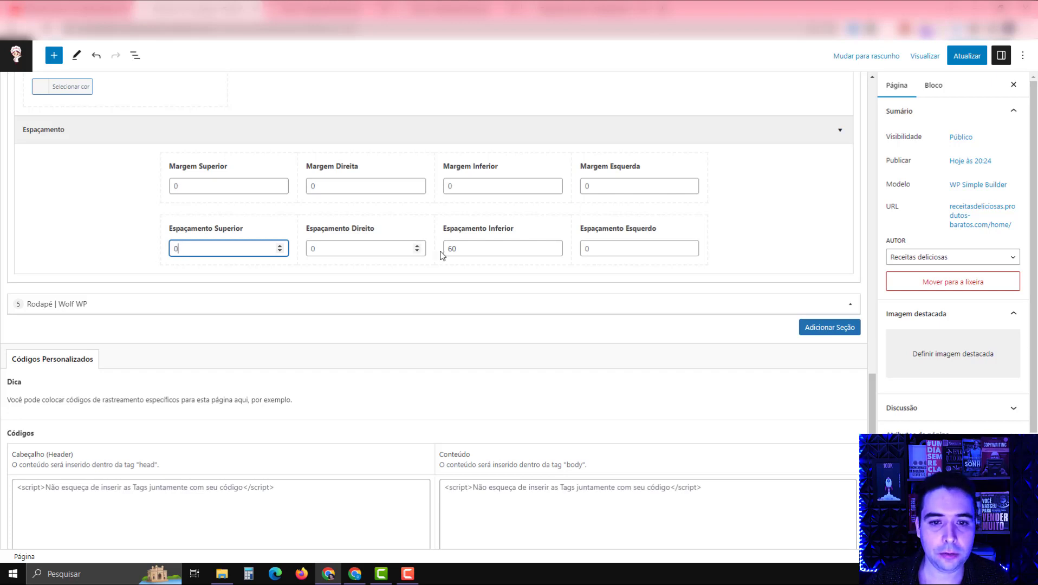
pyautogui.moveTo(467, 248); pyautogui.dragTo(436, 253)
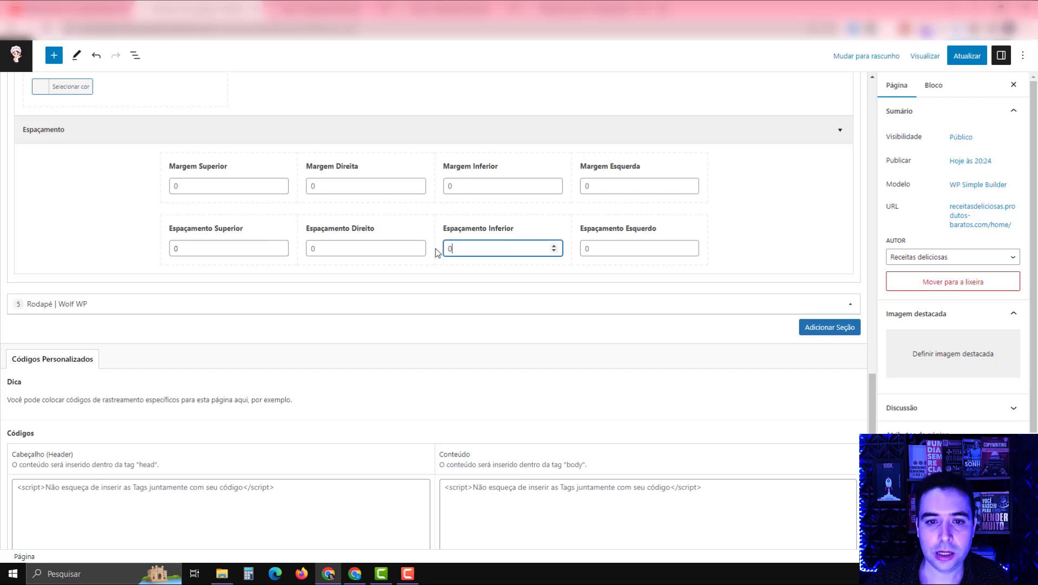
# Update the Home page, purge all caches from the published page, check the reduced spacing, and return to the editor
pyautogui.click(967, 55)
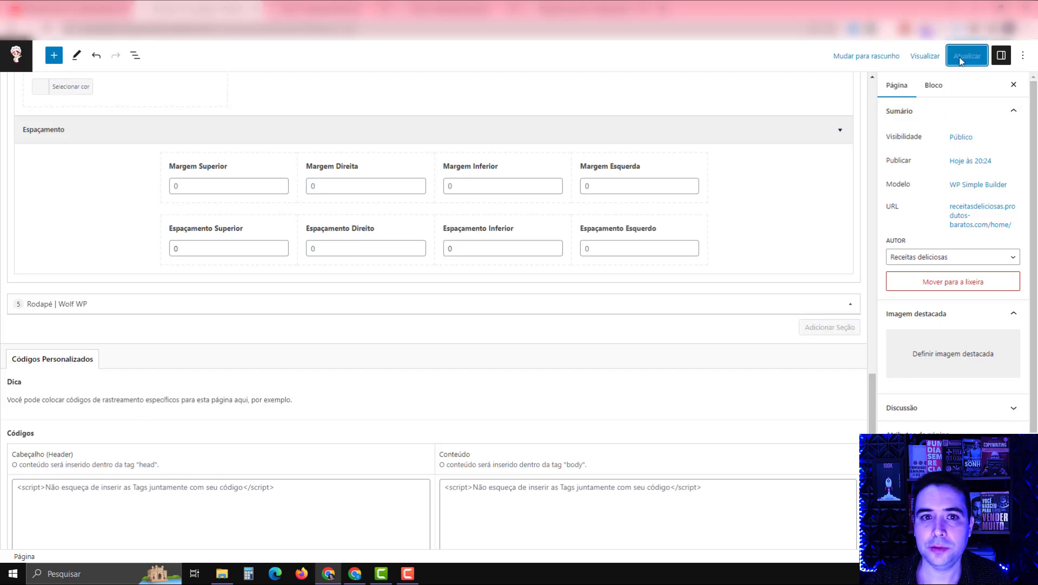
pyautogui.click(341, 5)
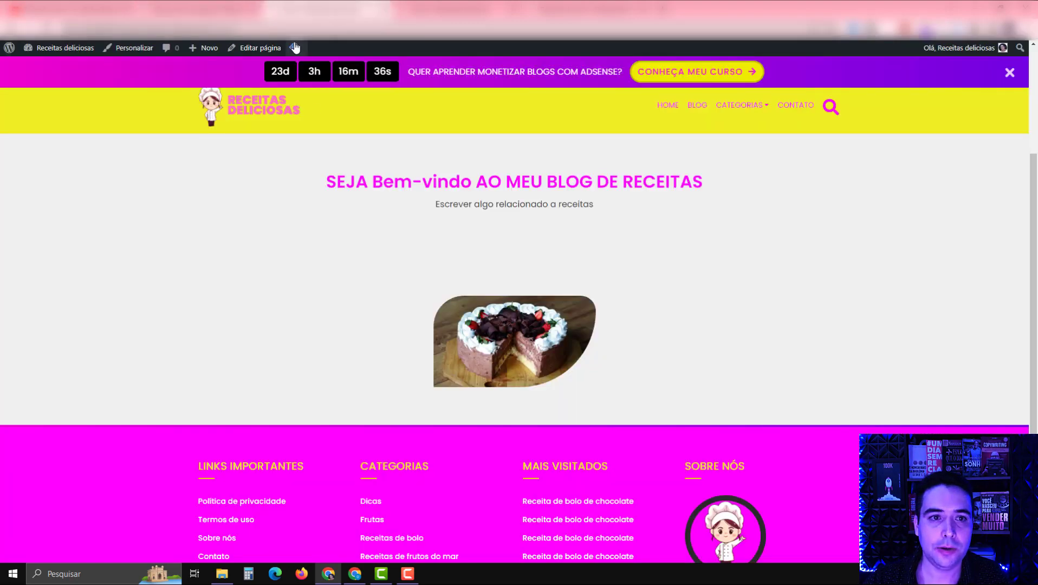
pyautogui.moveTo(294, 48)
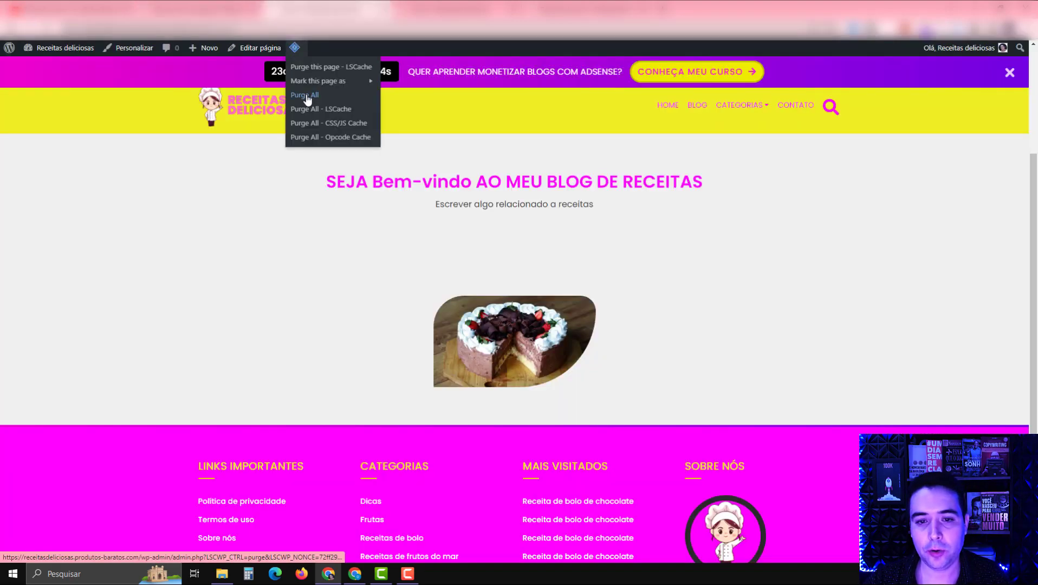
pyautogui.click(306, 95)
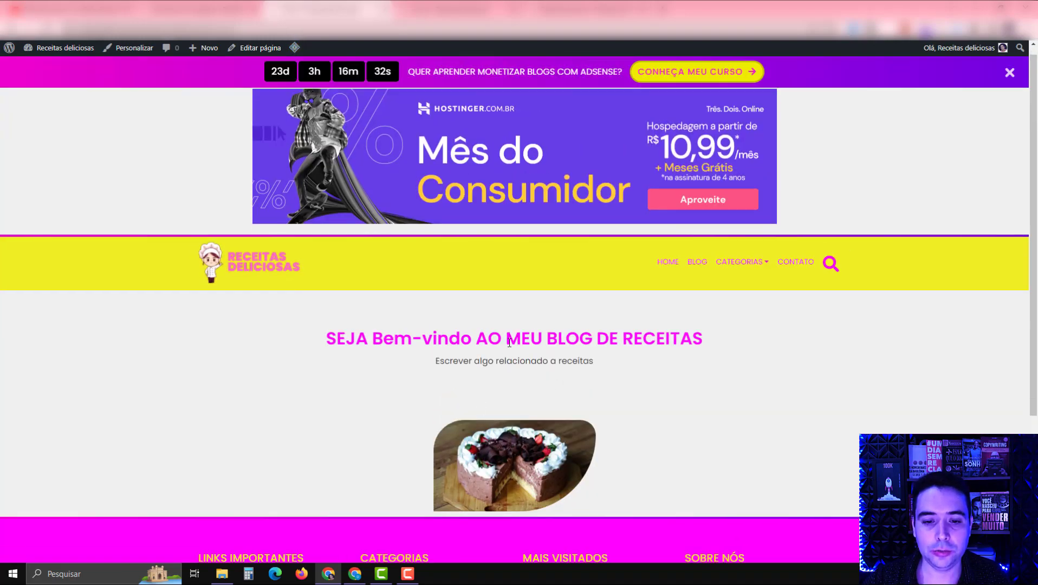
pyautogui.scroll(-4, 509, 342)
pyautogui.scroll(3, 517, 301)
pyautogui.click(197, 9)
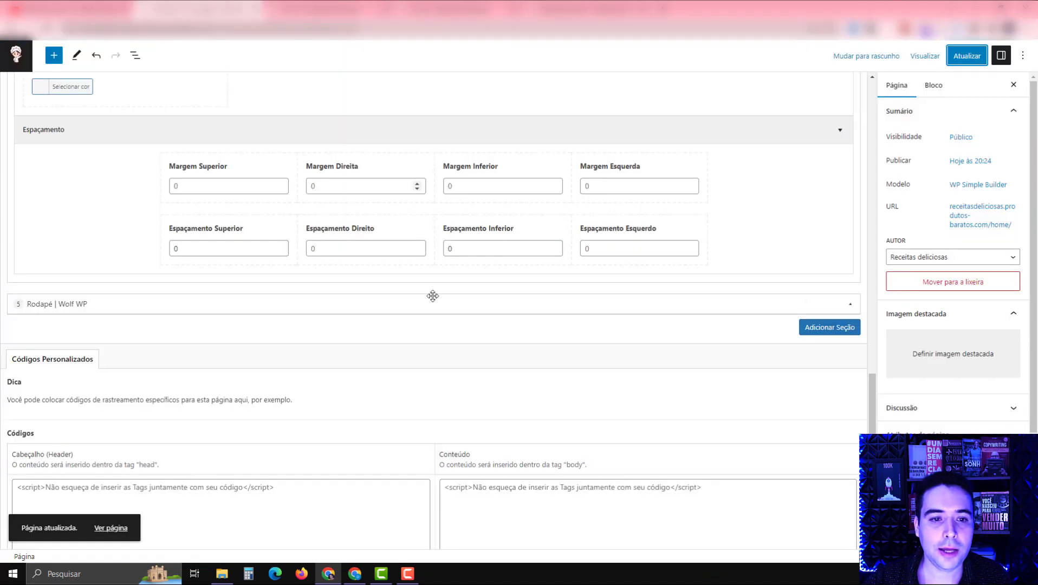
# Collapse the "foto da home" section and add a new Seção Customizada containing one row and one column
pyautogui.scroll(14, 433, 303)
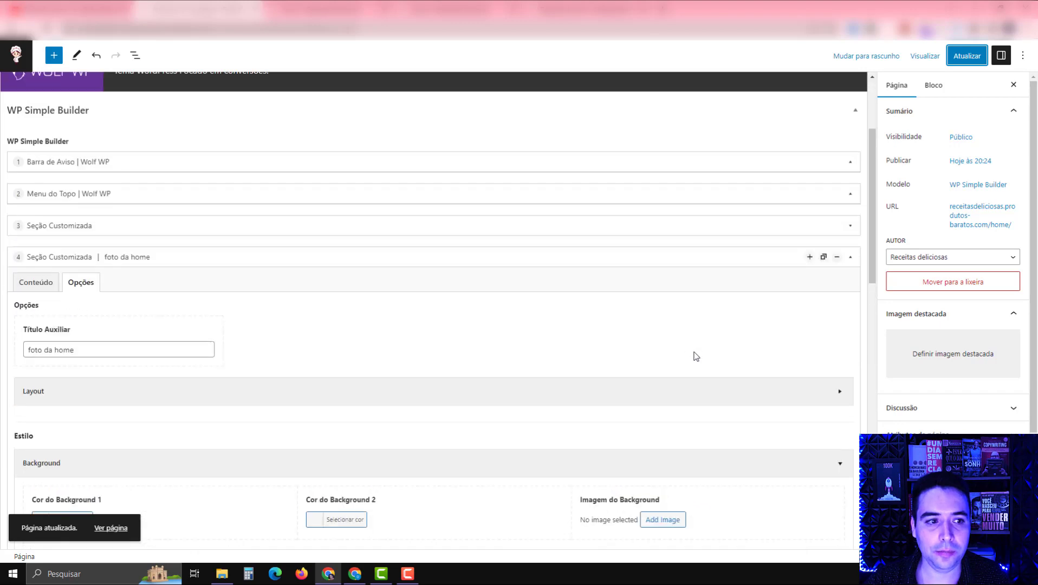
pyautogui.click(849, 257)
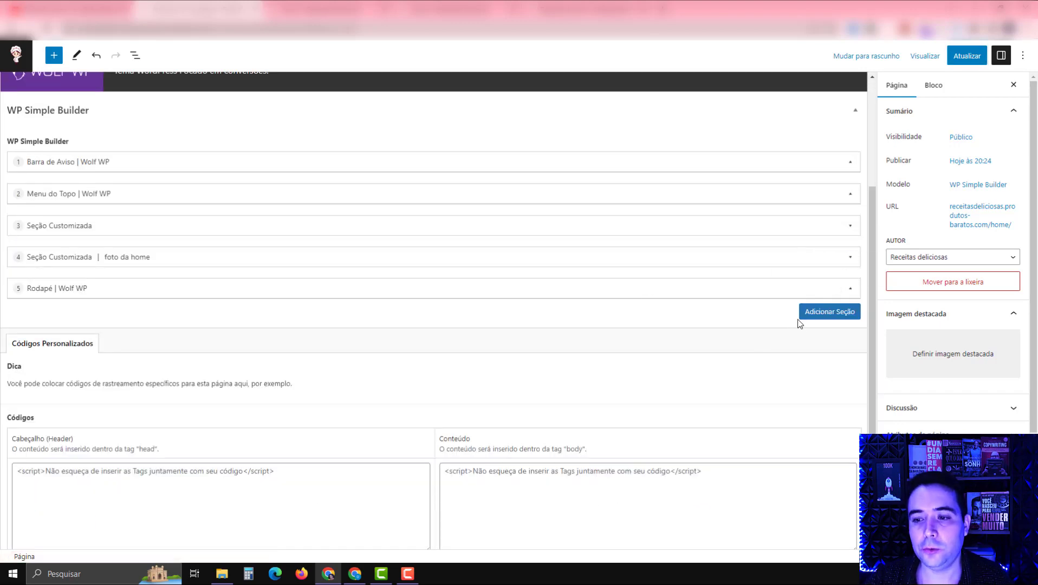
pyautogui.click(813, 318)
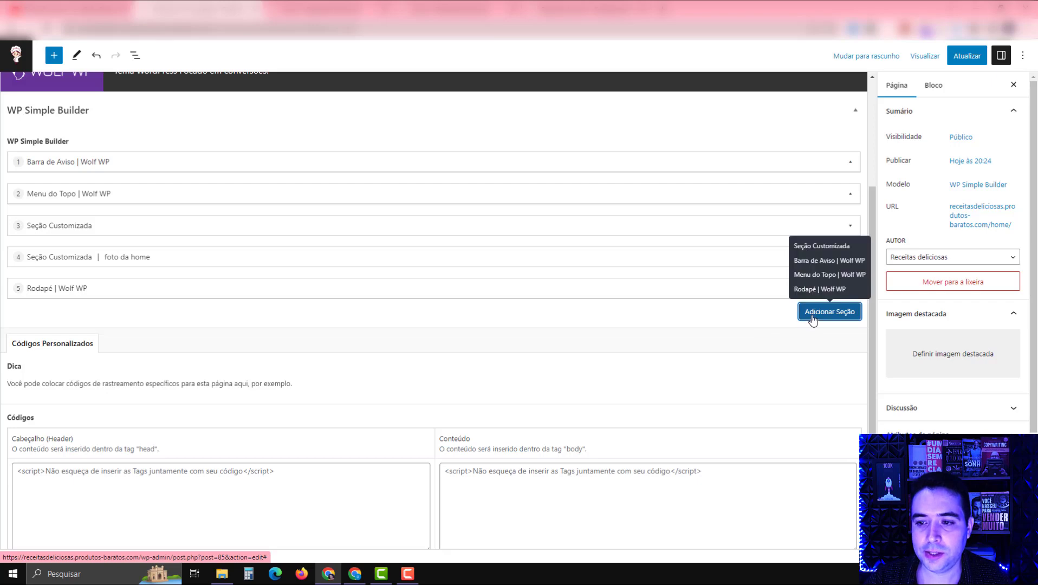
pyautogui.click(821, 246)
pyautogui.click(821, 385)
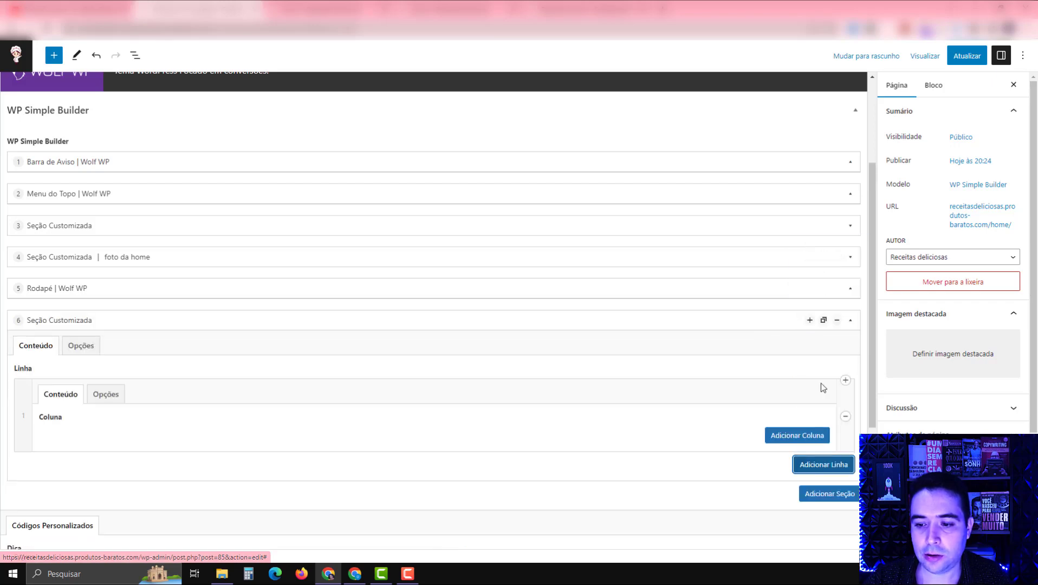
pyautogui.scroll(-2, 815, 377)
pyautogui.click(797, 330)
pyautogui.scroll(-1, 795, 330)
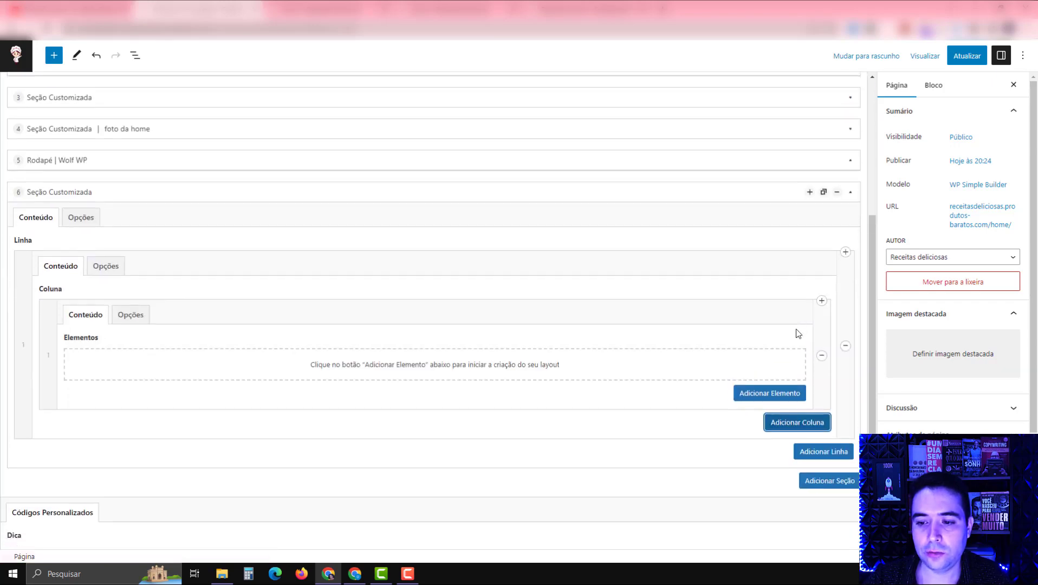
# Add a Box de Informação element to the new column and set it to display Todos os Produtos
pyautogui.scroll(-2, 795, 329)
pyautogui.click(771, 306)
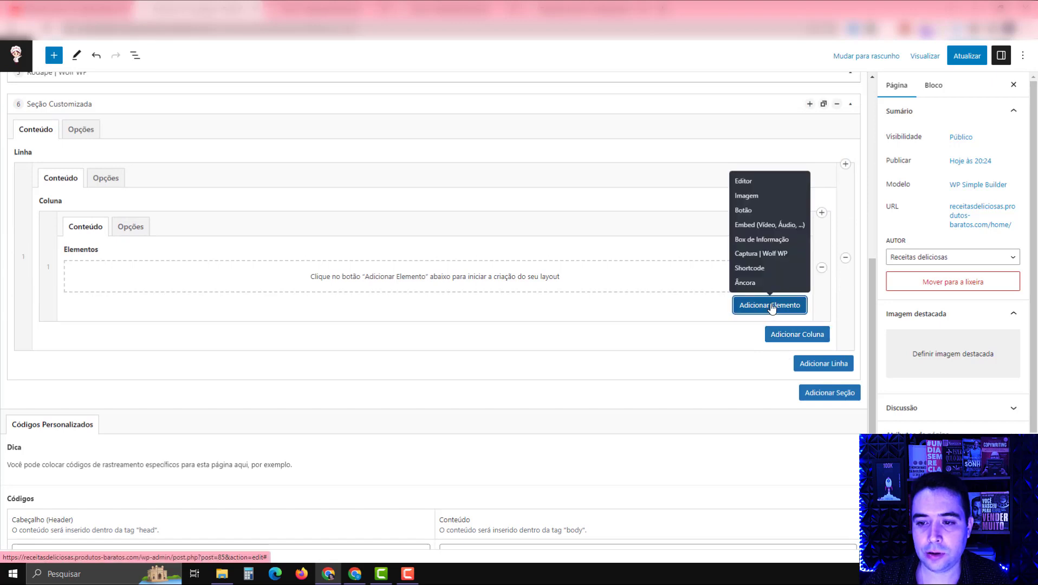
pyautogui.click(752, 240)
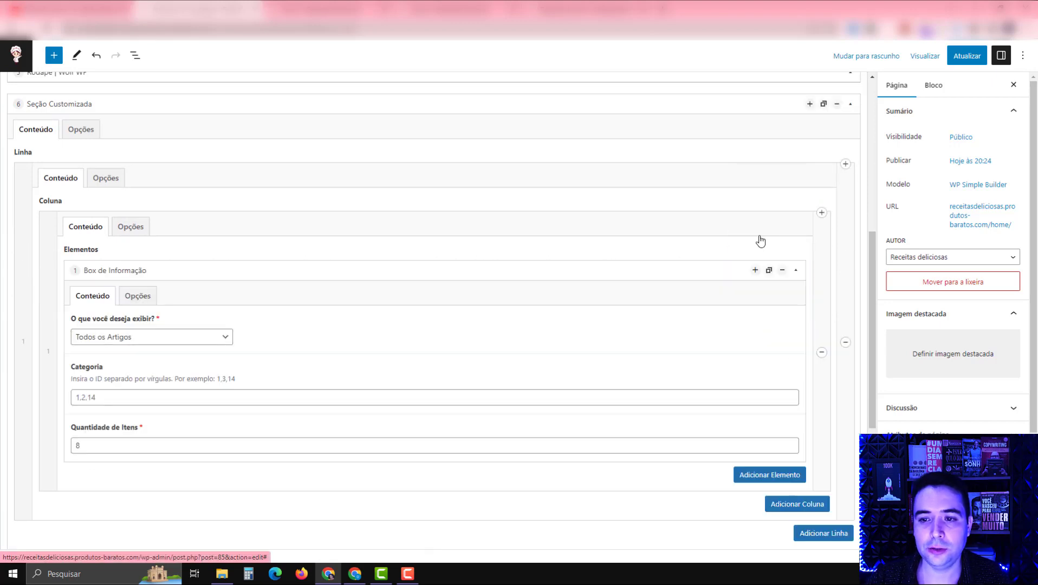
pyautogui.click(208, 344)
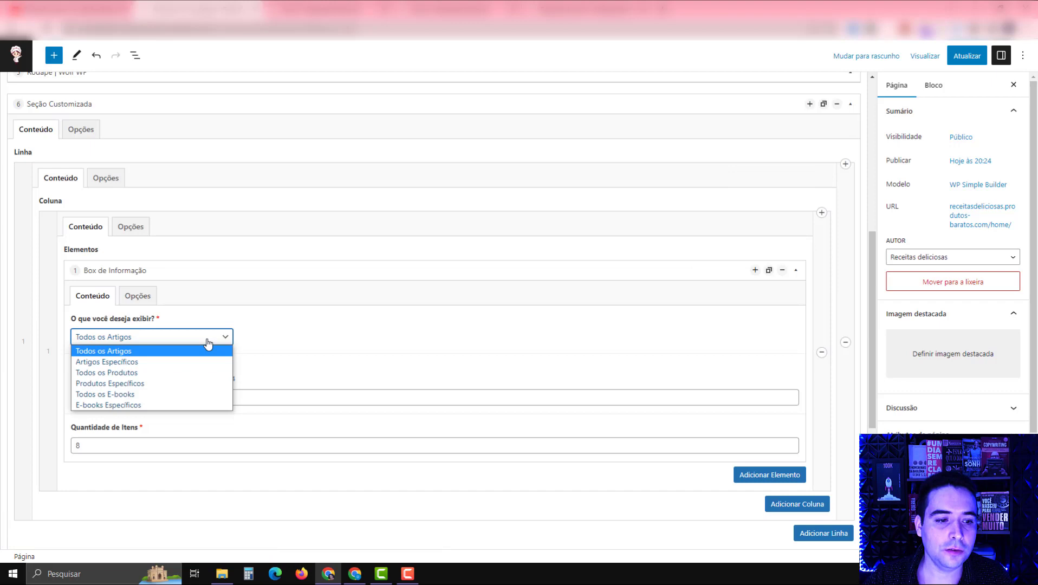
pyautogui.click(120, 377)
pyautogui.click(107, 397)
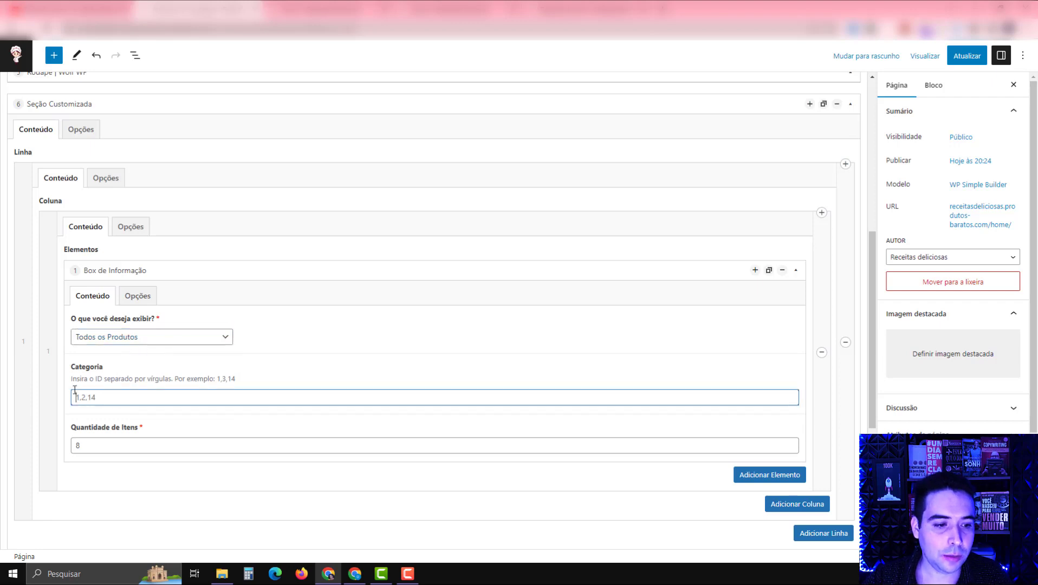
pyautogui.doubleClick(91, 448)
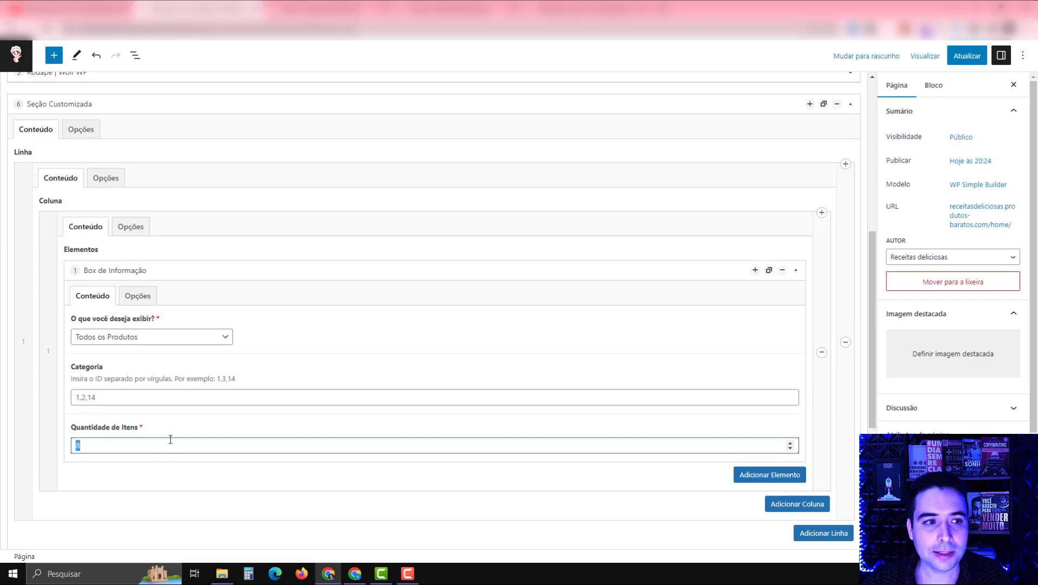
# In the new Seção Customizada's layout options, set Posição da Coluna to Centro
pyautogui.scroll(1, 173, 390)
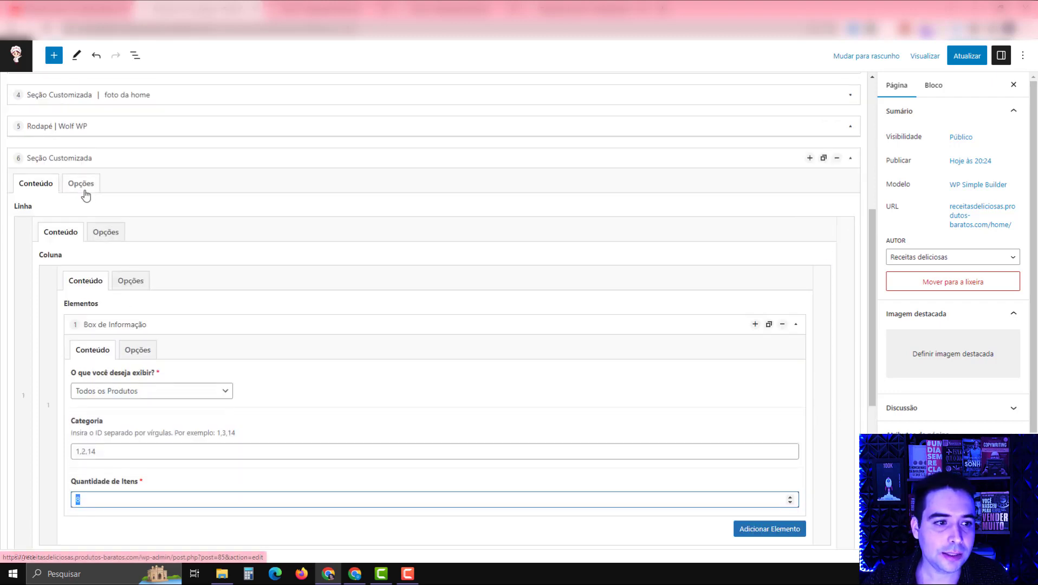
pyautogui.click(81, 184)
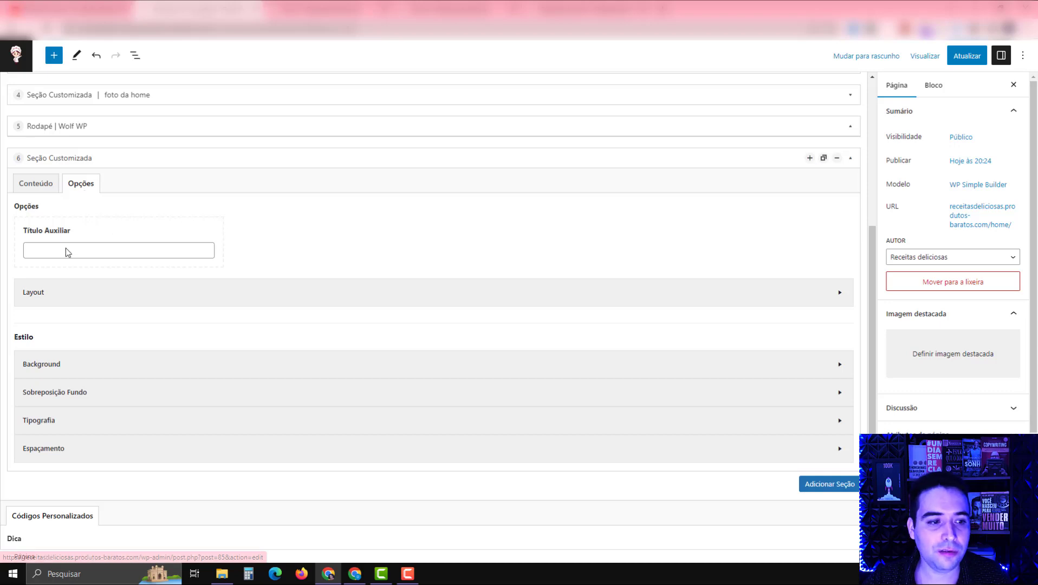
pyautogui.click(56, 296)
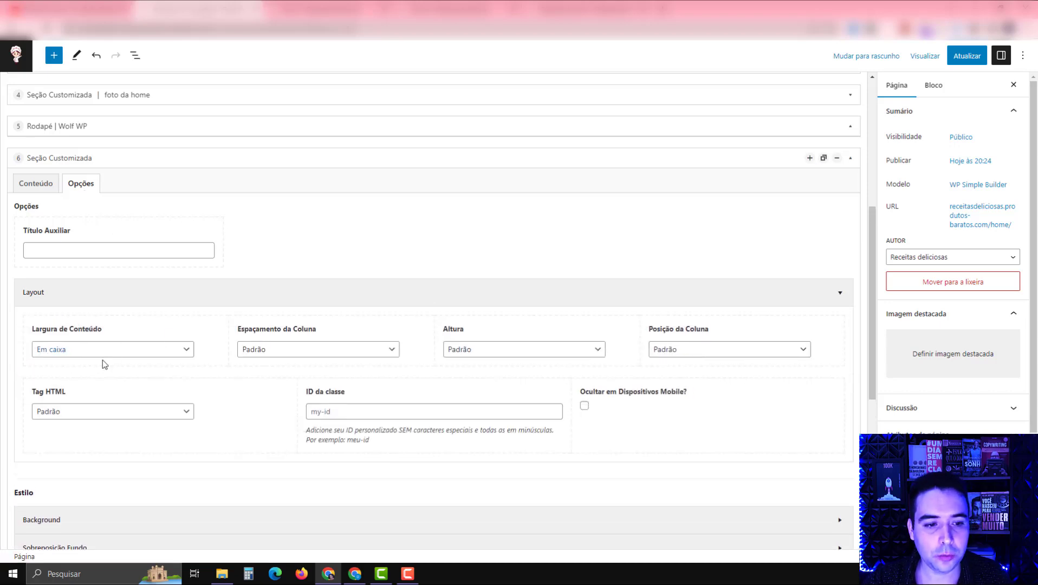
pyautogui.scroll(-1, 160, 326)
pyautogui.scroll(-4, 160, 326)
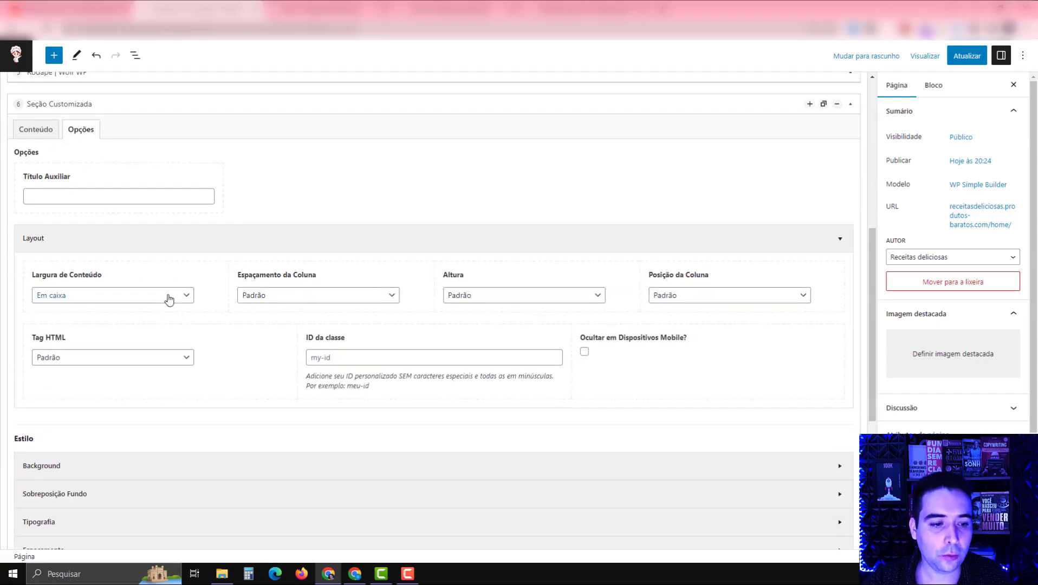
pyautogui.click(682, 138)
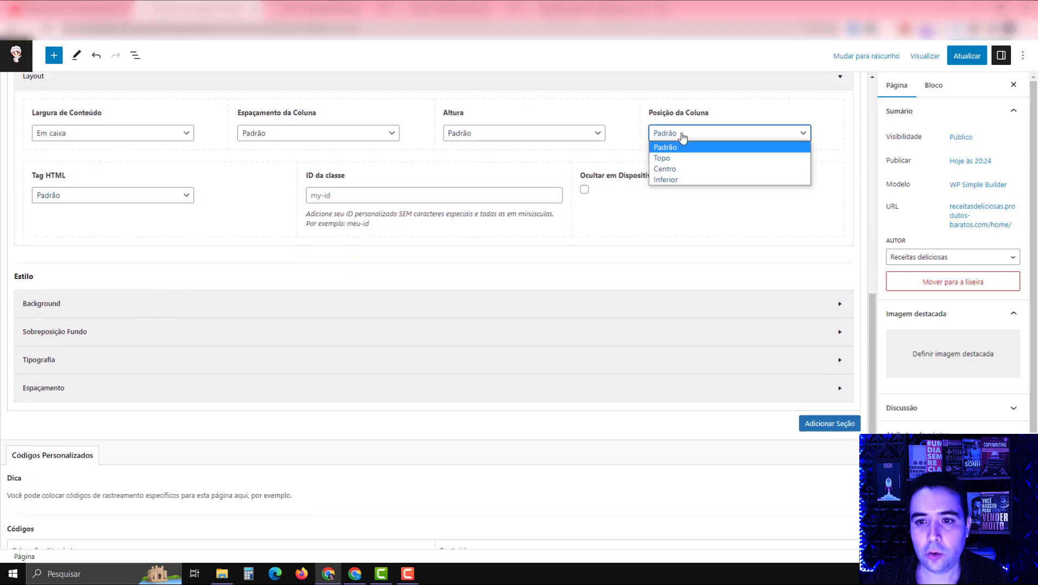
pyautogui.click(673, 169)
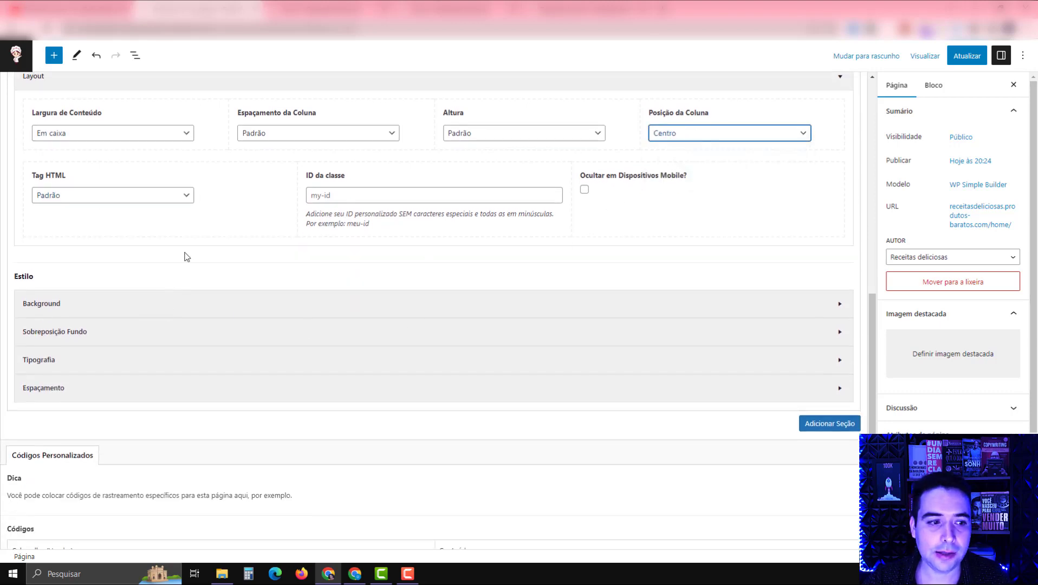
# Set Cor do Background 1 of the new Seção Customizada to the pink #dd87da
pyautogui.click(79, 303)
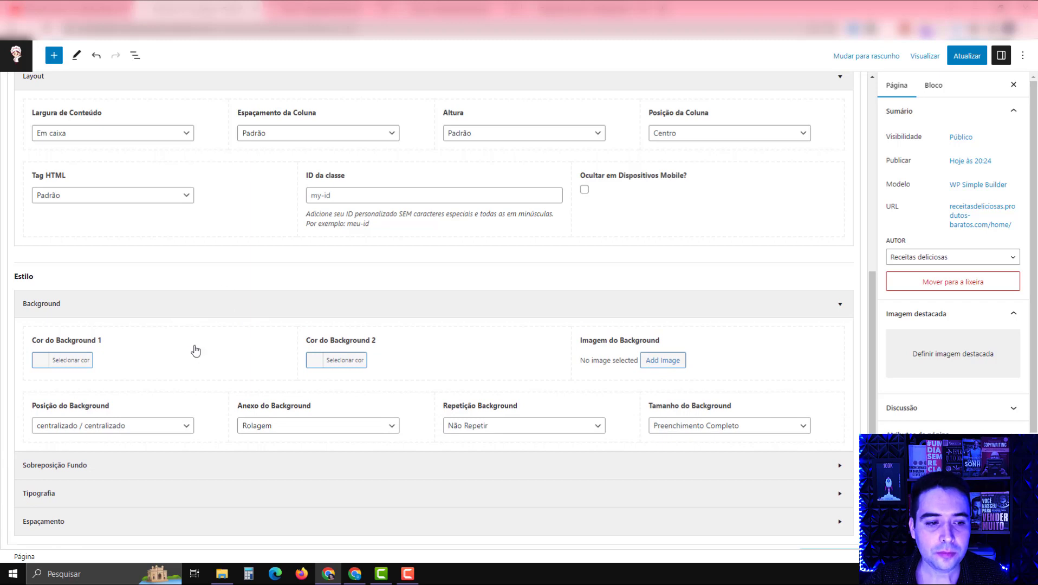
pyautogui.click(88, 360)
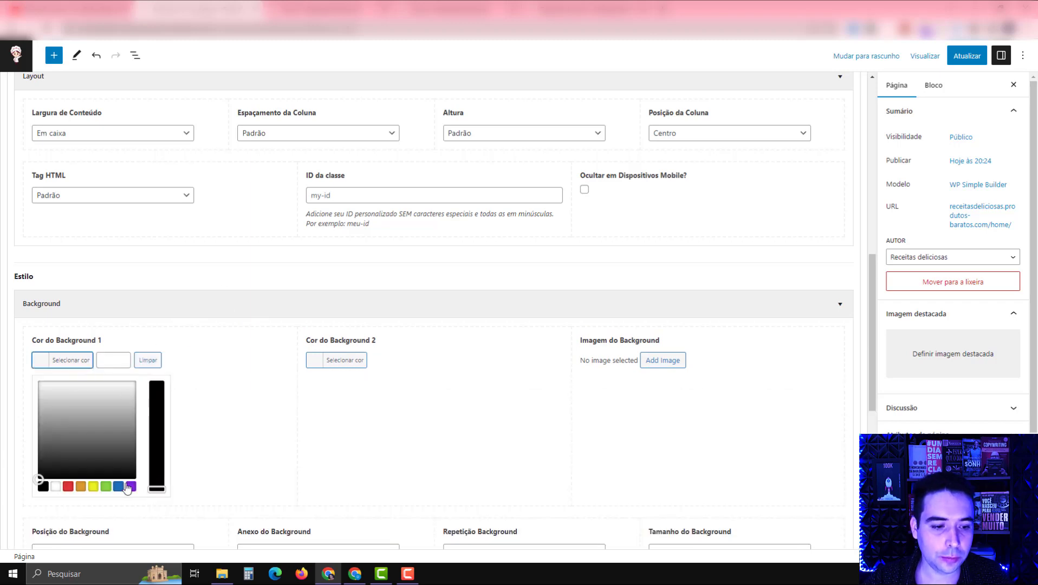
pyautogui.click(67, 487)
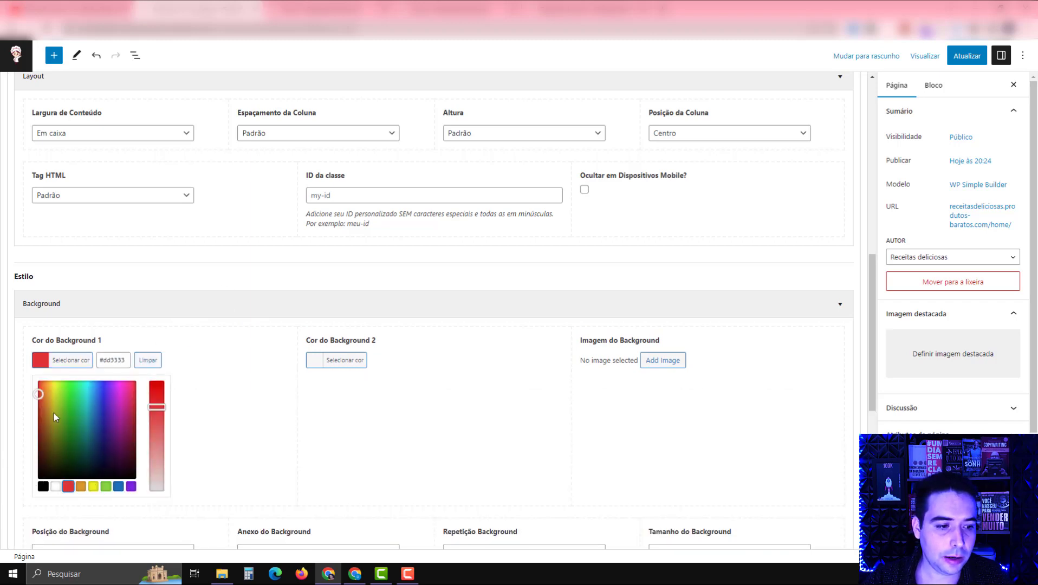
pyautogui.moveTo(38, 393)
pyautogui.mouseDown()
pyautogui.moveTo(119, 393)
pyautogui.moveTo(162, 449)
pyautogui.mouseUp()
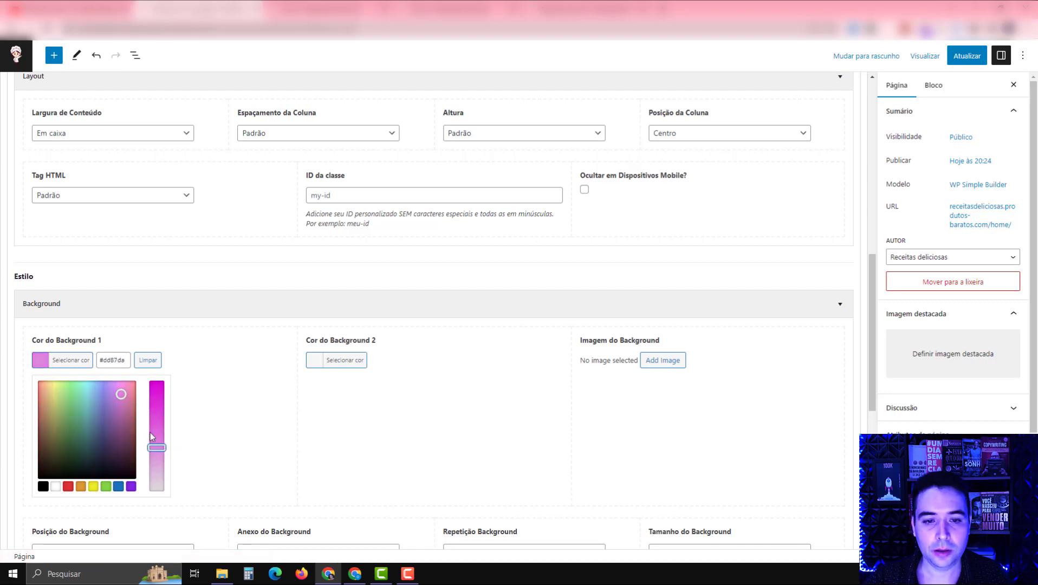
# Update the Home page, purge all caches from the published page, review the new recipe-card section, and return to the editor
pyautogui.click(966, 56)
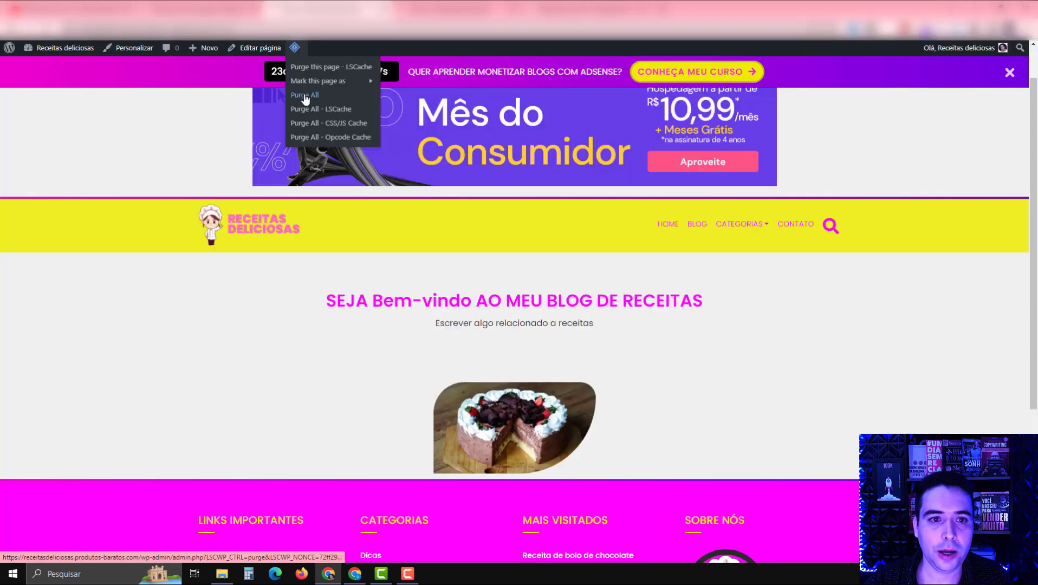
pyautogui.click(305, 95)
pyautogui.scroll(-10, 598, 271)
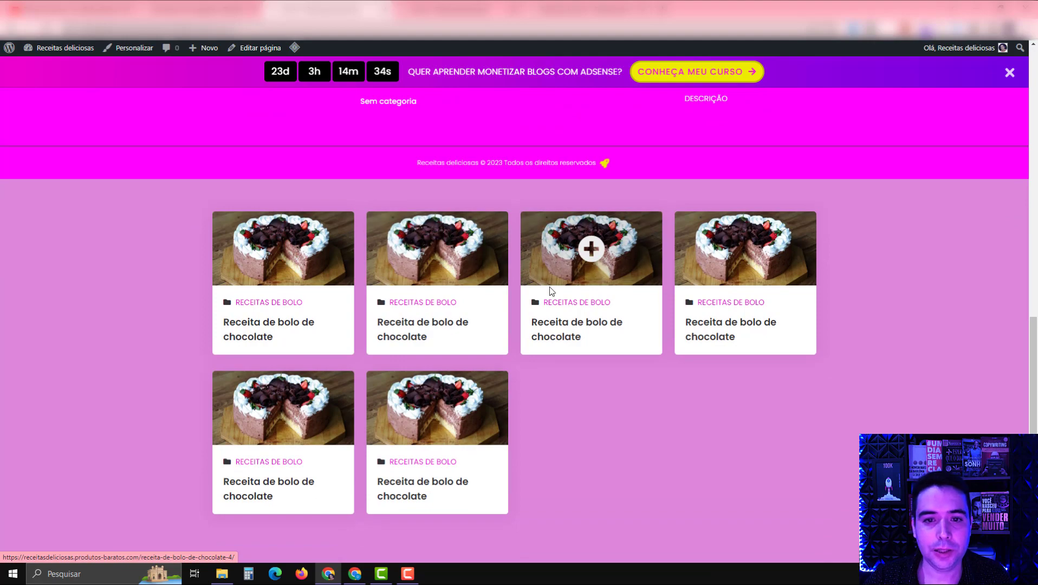
pyautogui.scroll(5, 549, 289)
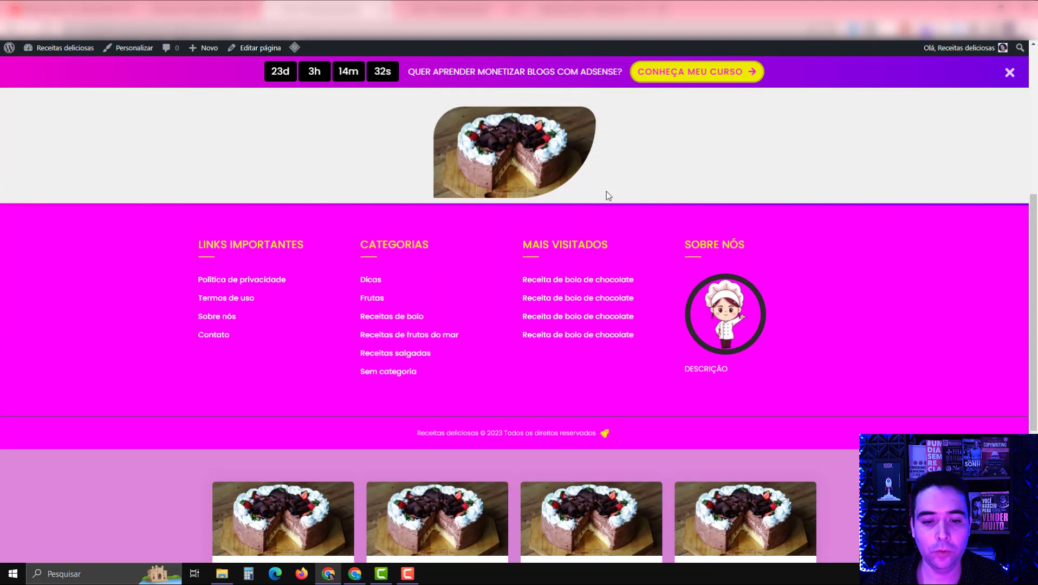
pyautogui.scroll(-4, 418, 342)
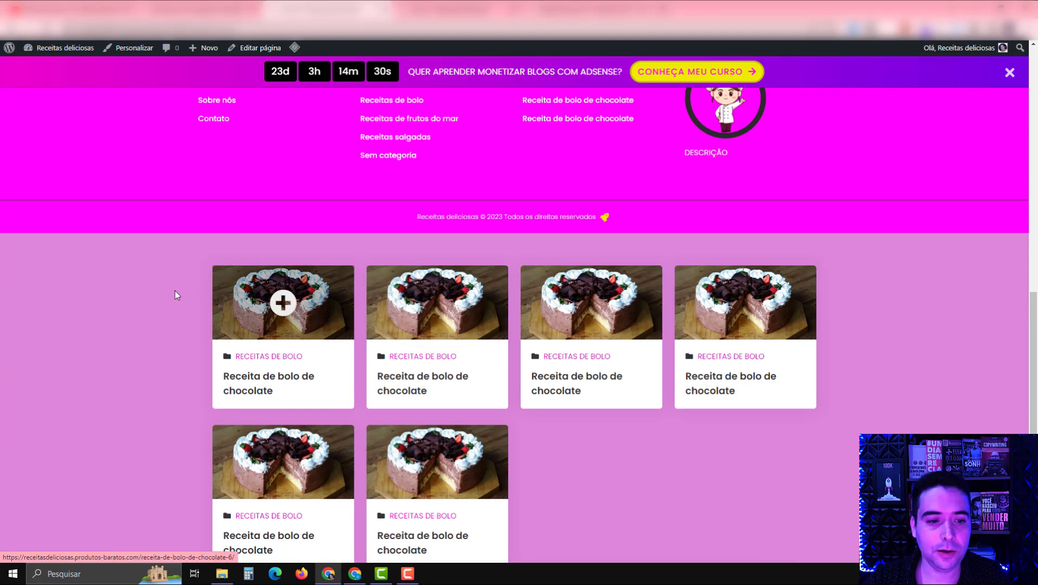
pyautogui.scroll(-1, 99, 350)
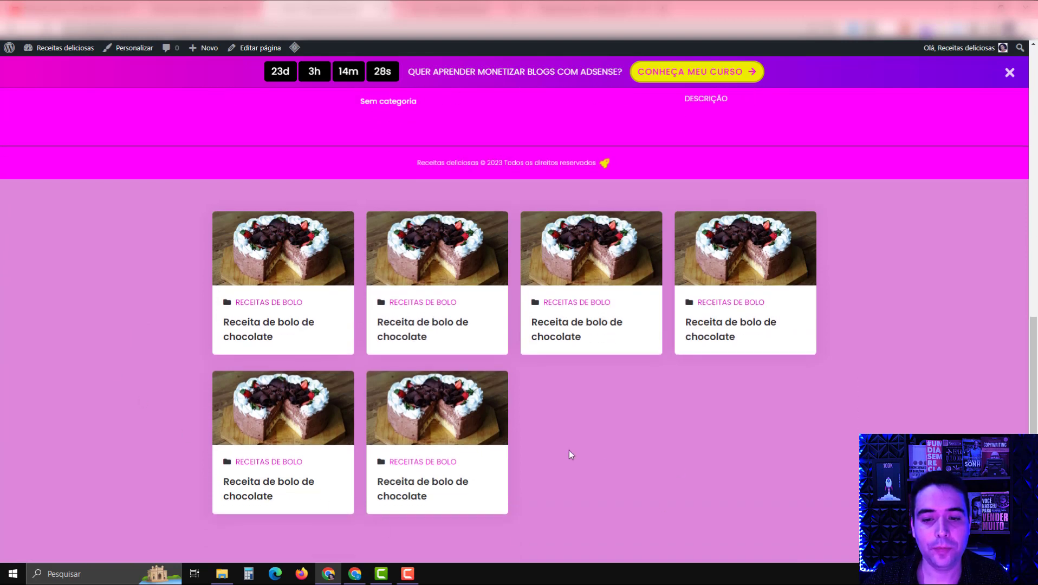
pyautogui.click(184, 9)
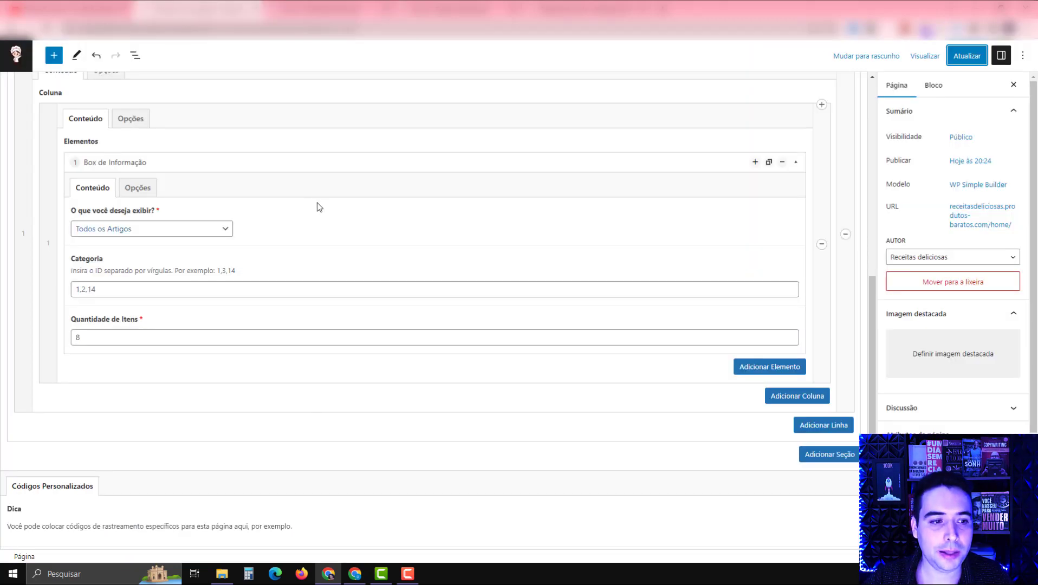
# Clear Cor do Background 1 in the recipe-card section's background options
pyautogui.scroll(2, 196, 211)
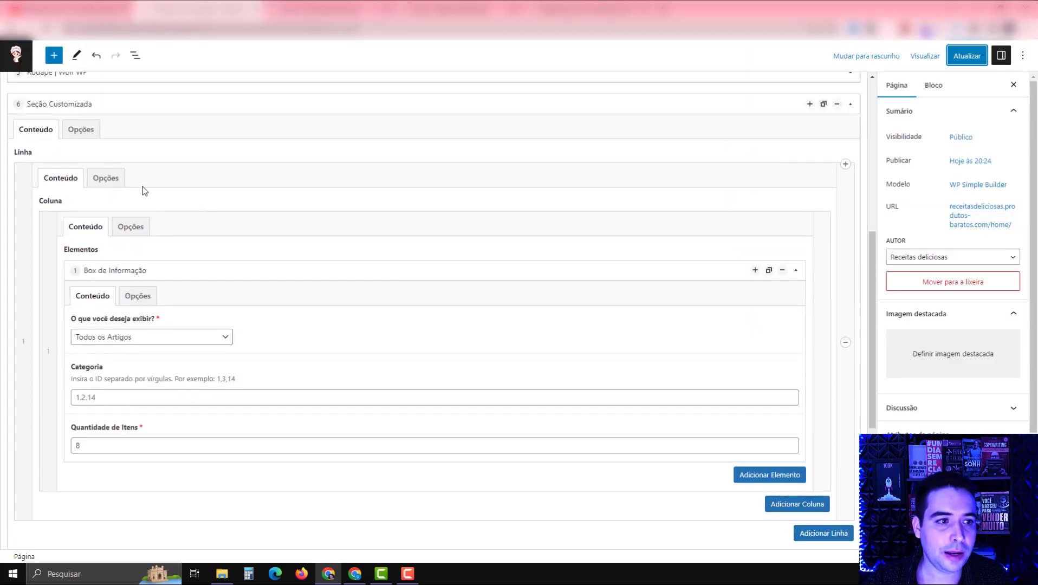
pyautogui.click(82, 130)
pyautogui.scroll(-1, 189, 223)
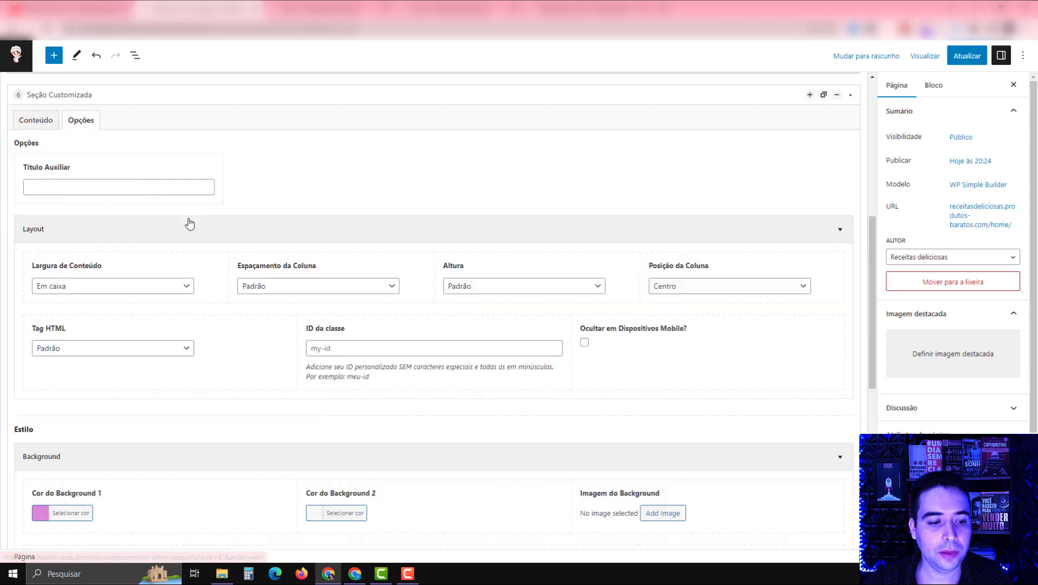
pyautogui.scroll(-4, 190, 223)
pyautogui.click(79, 250)
pyautogui.click(146, 253)
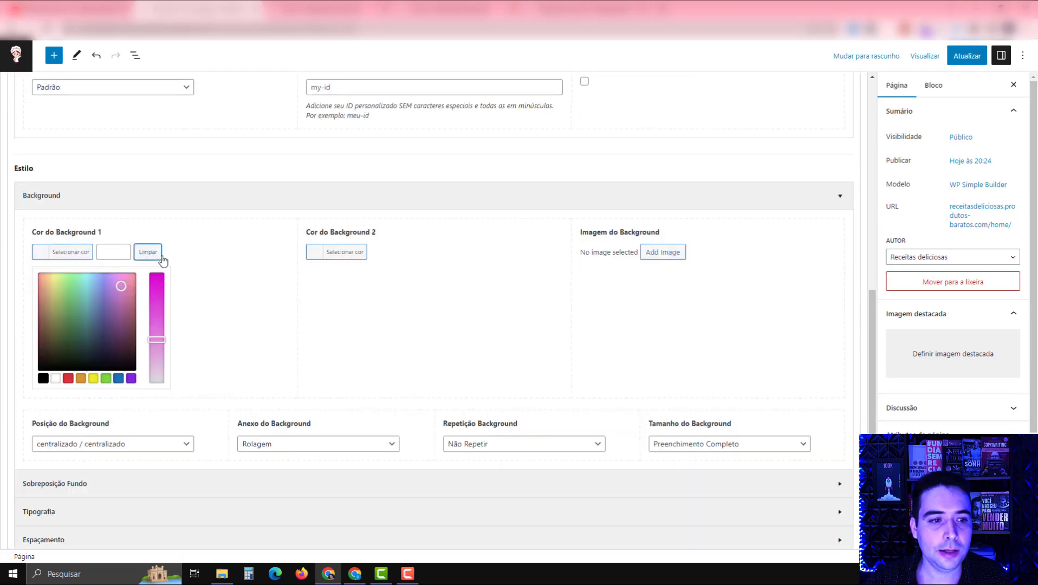
# Update the Home page, reload the published page to check the section's background, and return to the editor
pyautogui.click(967, 57)
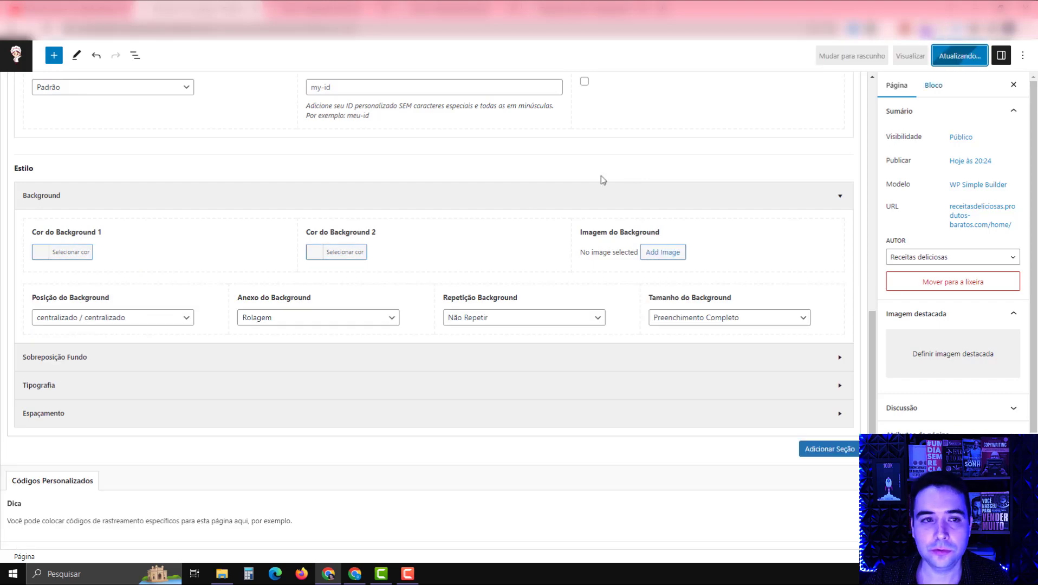
pyautogui.click(332, 4)
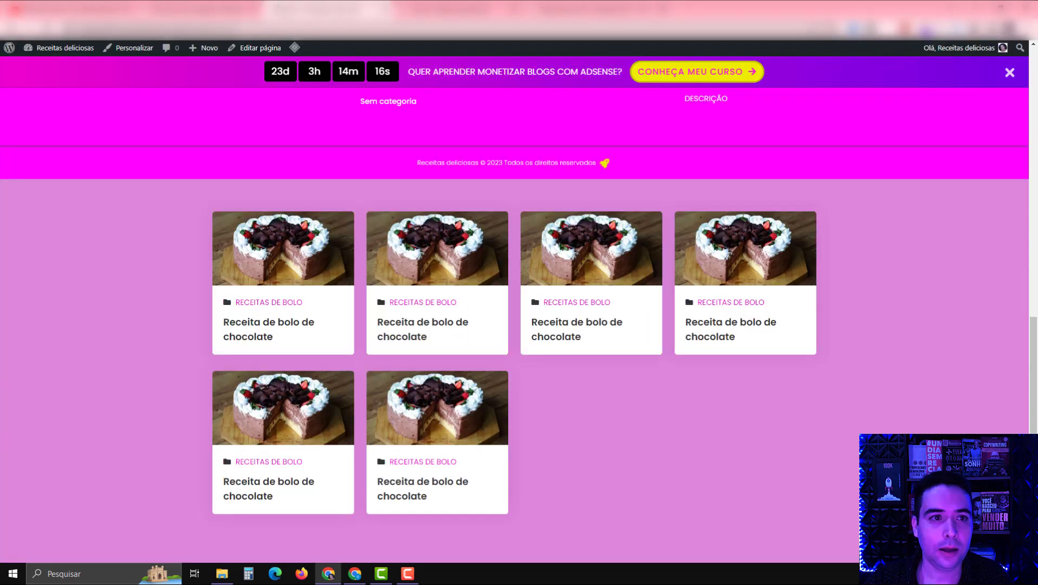
pyautogui.click(157, 27)
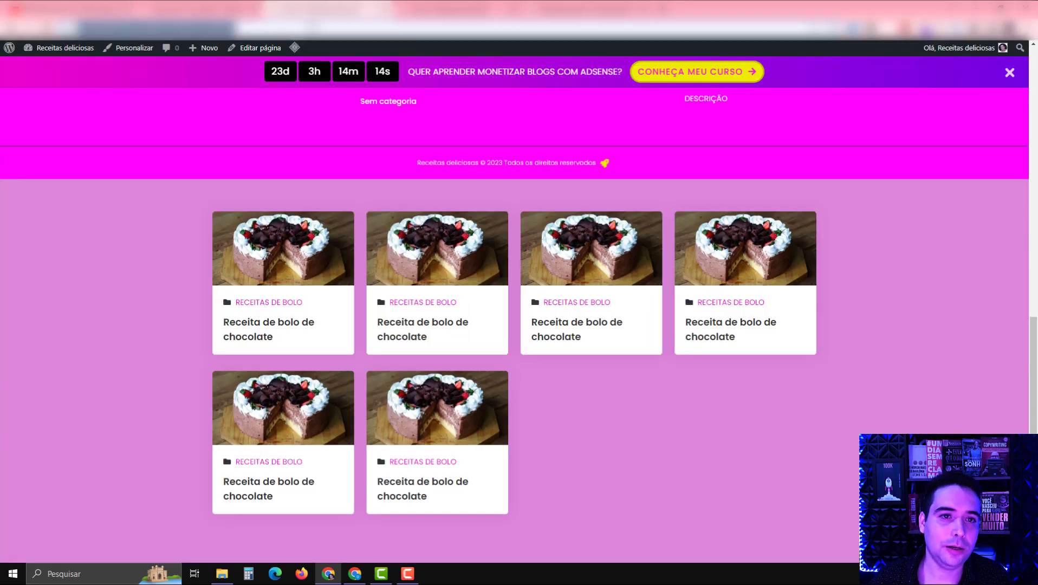
pyautogui.press('Return')
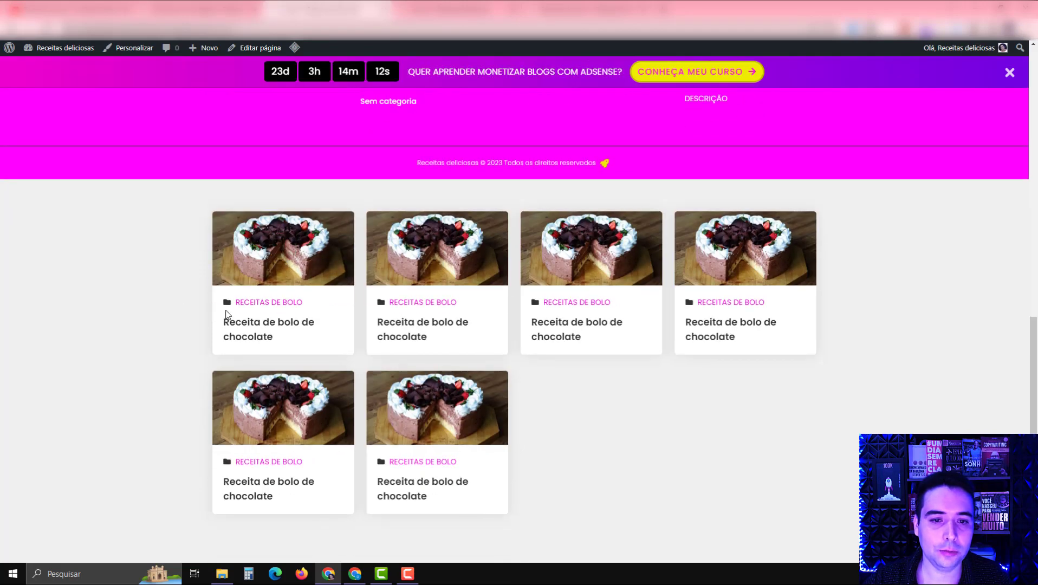
pyautogui.click(201, 8)
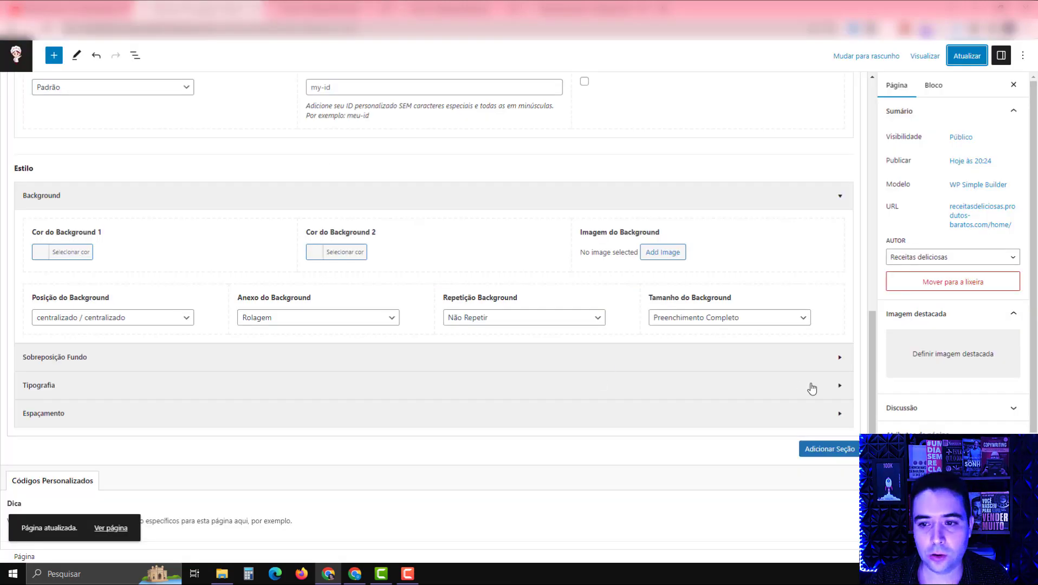
# Collapse the recipe-card Seção Customizada, move it above Rodapé | Wolf WP, and save the page
pyautogui.scroll(8, 810, 388)
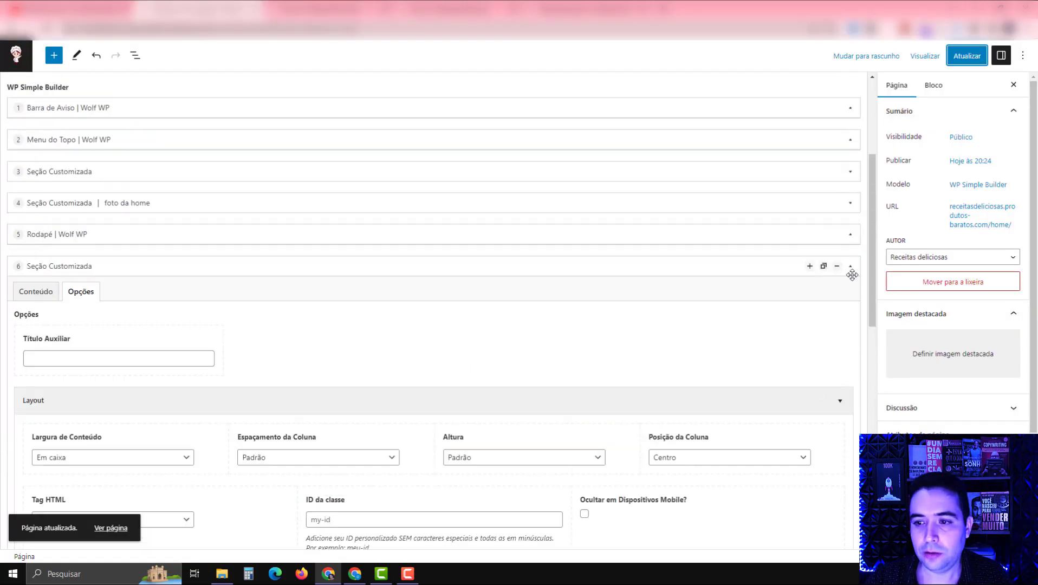
pyautogui.click(851, 268)
pyautogui.moveTo(107, 266); pyautogui.dragTo(102, 250)
pyautogui.hotkey('ctrl', 's')
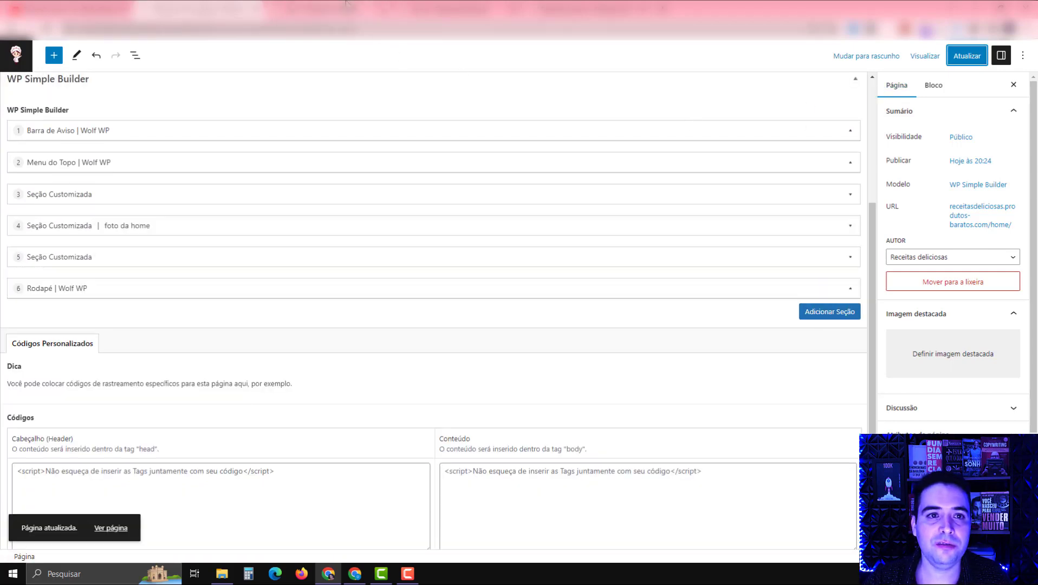
# Reload the published Home page and review the order of the welcome text, cake image, recipe cards and footer
pyautogui.click(346, 7)
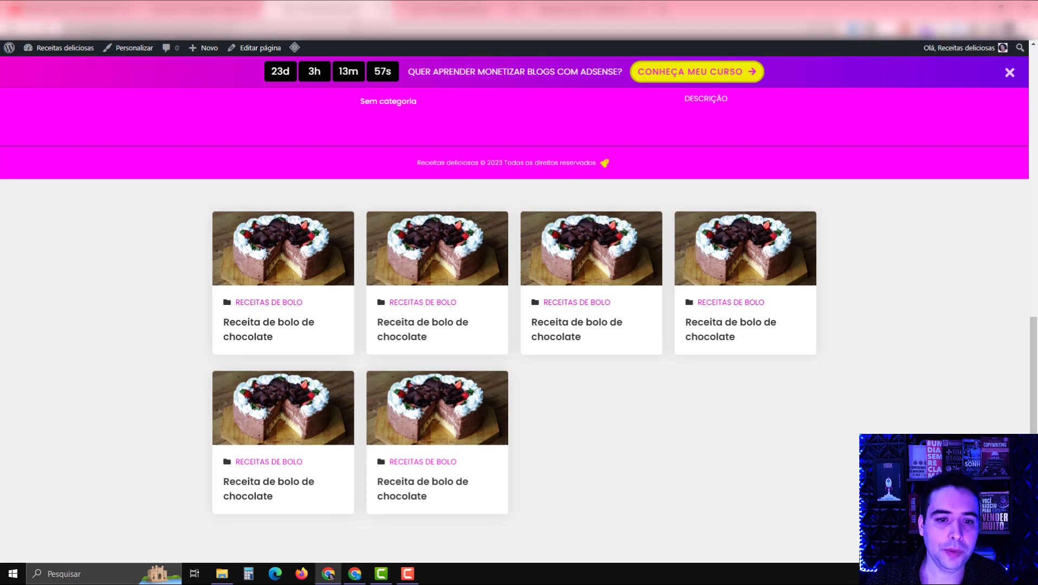
pyautogui.press('F5')
pyautogui.scroll(15, 581, 279)
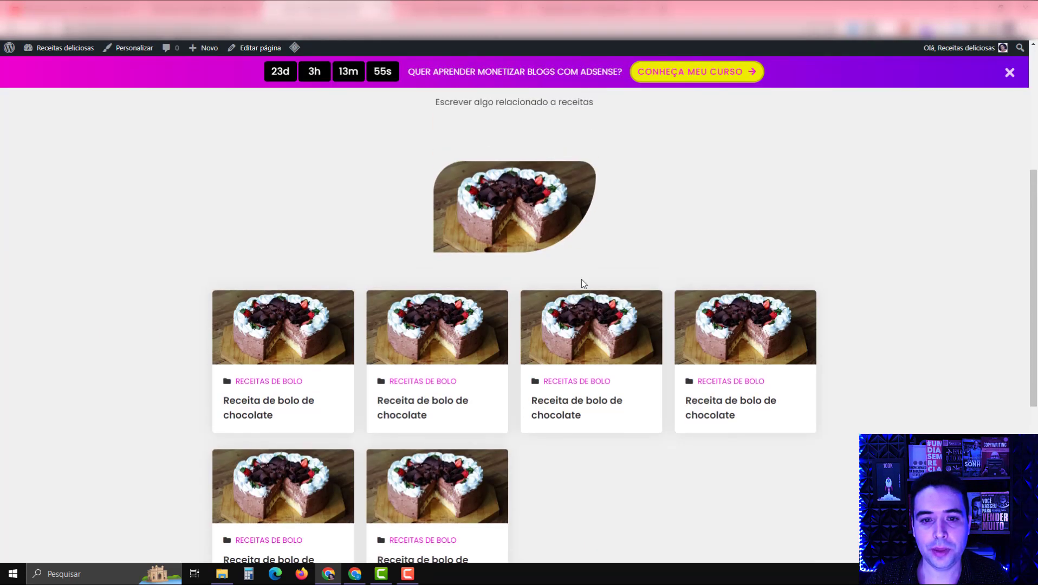
pyautogui.scroll(-2, 581, 278)
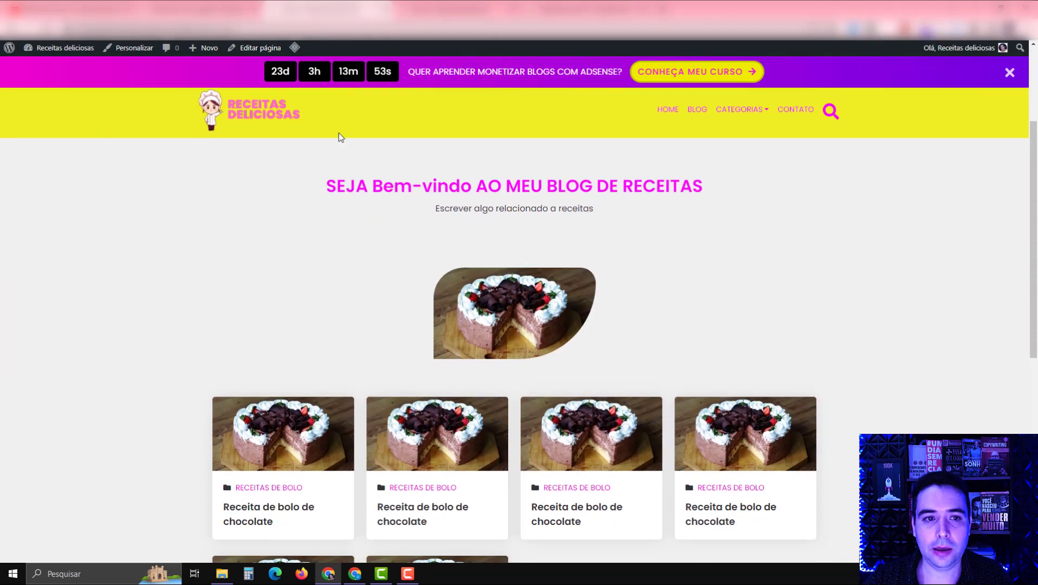
pyautogui.moveTo(327, 186); pyautogui.dragTo(690, 222)
pyautogui.click(691, 222)
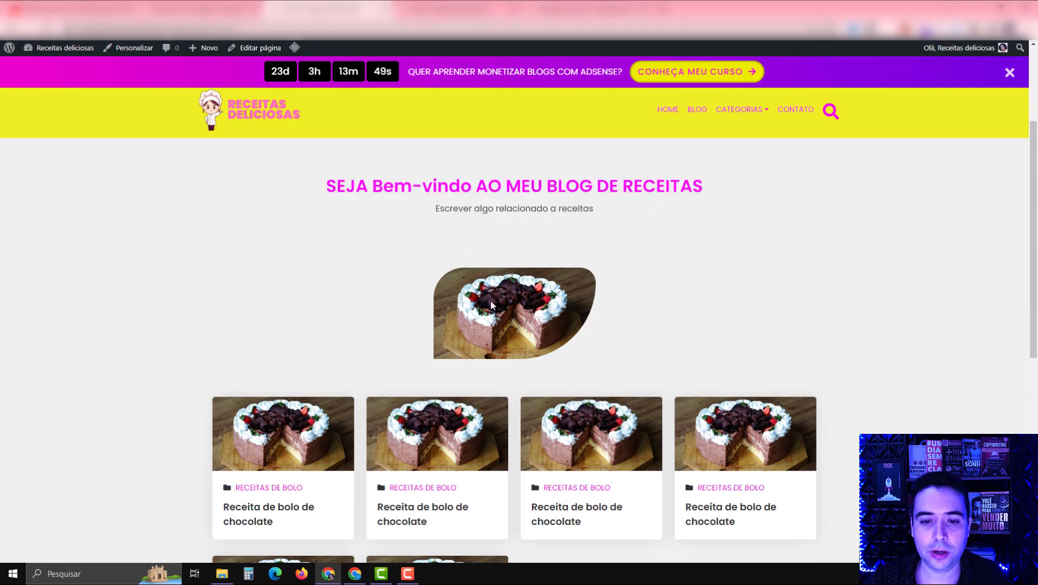
pyautogui.scroll(-4, 510, 294)
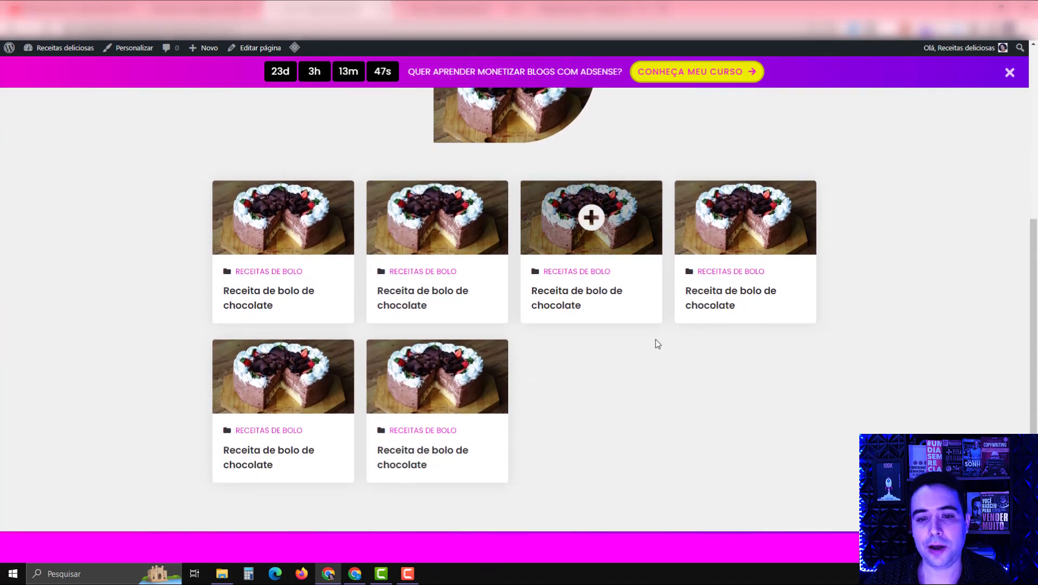
pyautogui.scroll(-3, 551, 362)
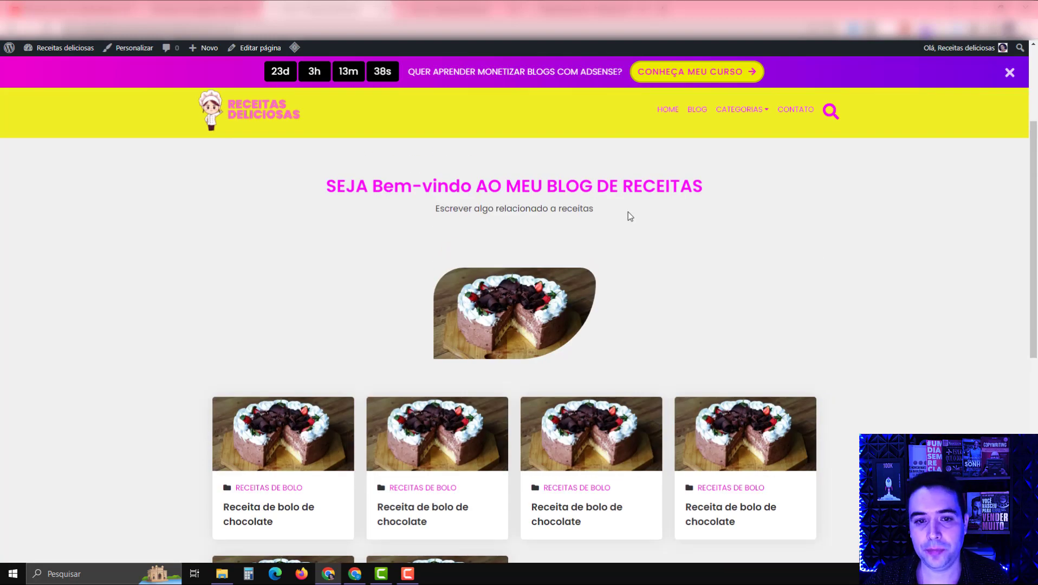
# Examine the digital marketing blog's home page as a reference, including its headline banner, newsletter section and latest articles
pyautogui.scroll(-1, 627, 212)
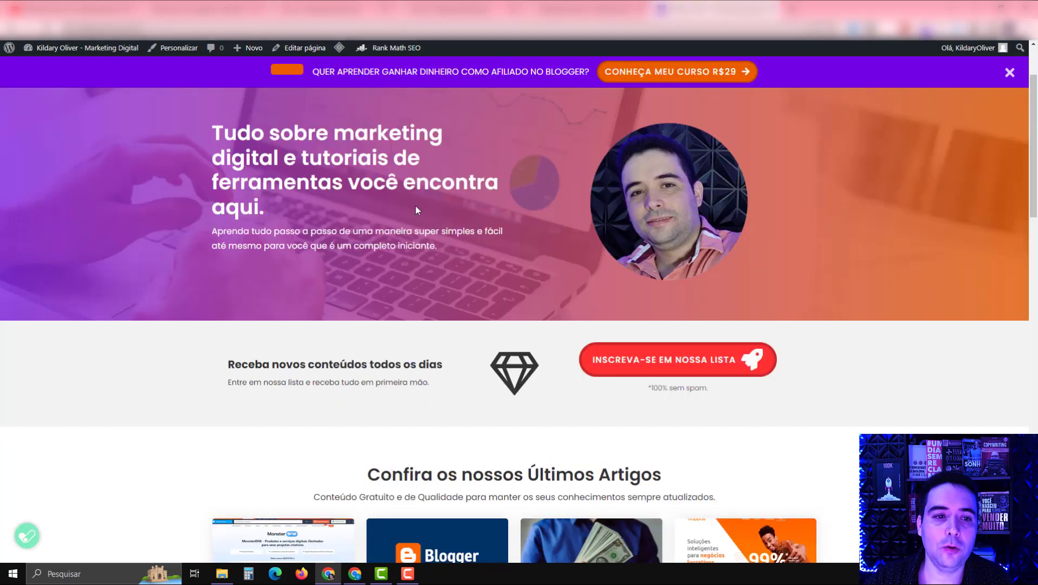
pyautogui.moveTo(189, 134); pyautogui.dragTo(279, 211)
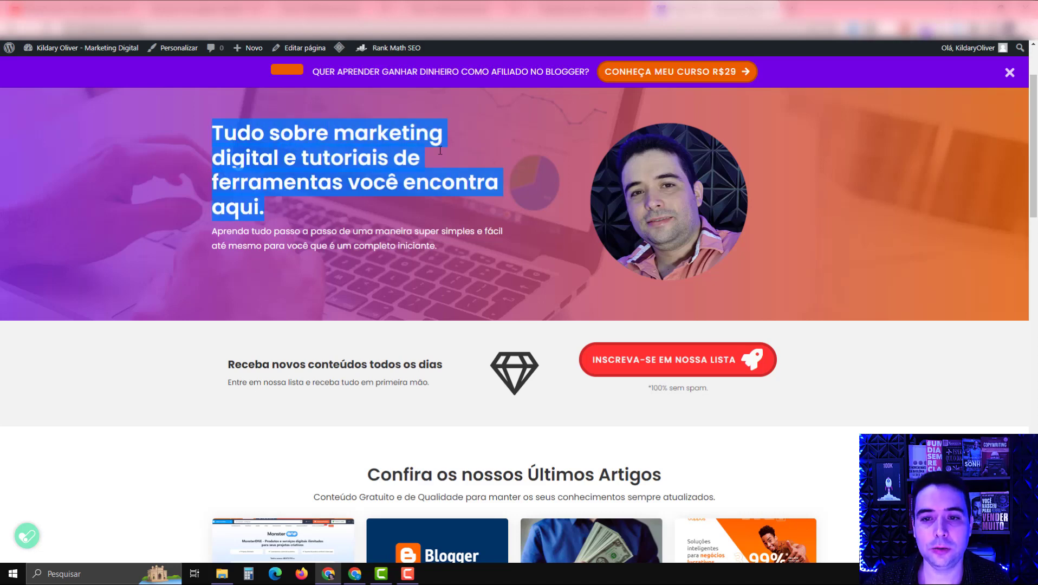
pyautogui.scroll(-3, 664, 174)
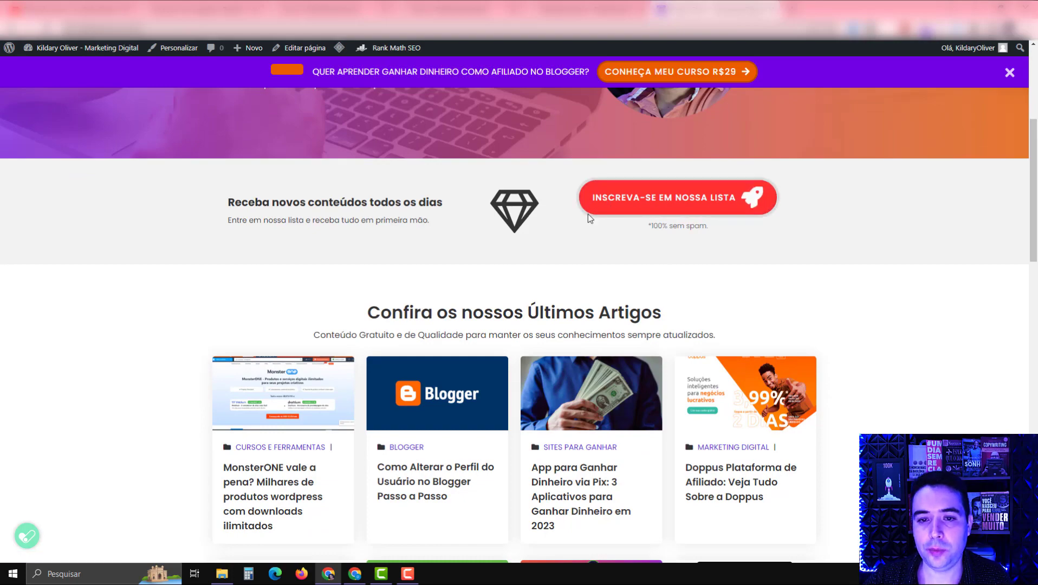
# Examine the rest of the reference home page, covering the article grid, online course cards, banner ads and footer
pyautogui.scroll(-2, 574, 217)
pyautogui.moveTo(367, 203); pyautogui.dragTo(552, 205)
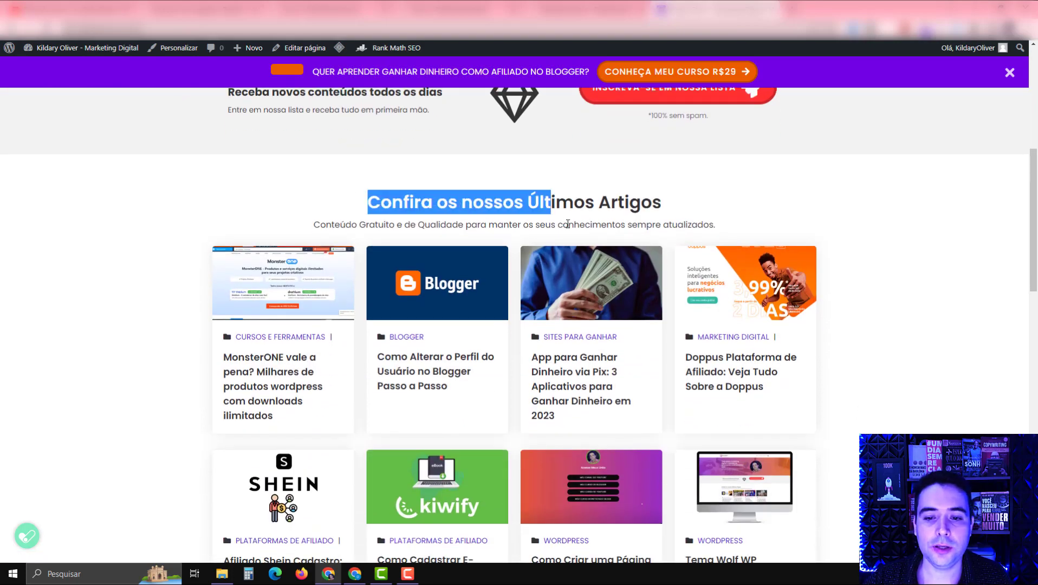
pyautogui.scroll(-6, 567, 228)
pyautogui.scroll(-4, 567, 228)
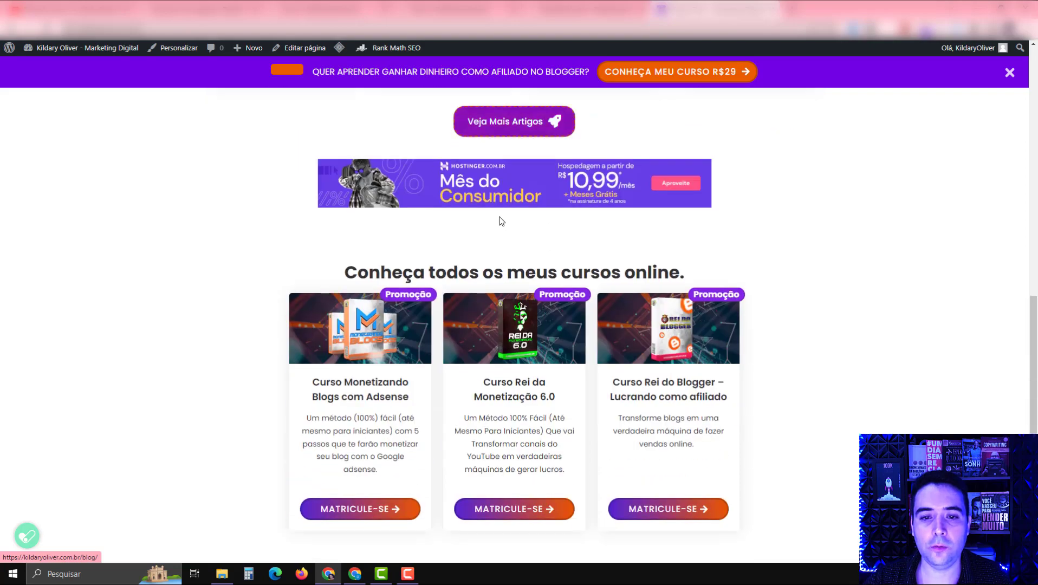
pyautogui.scroll(-5, 516, 369)
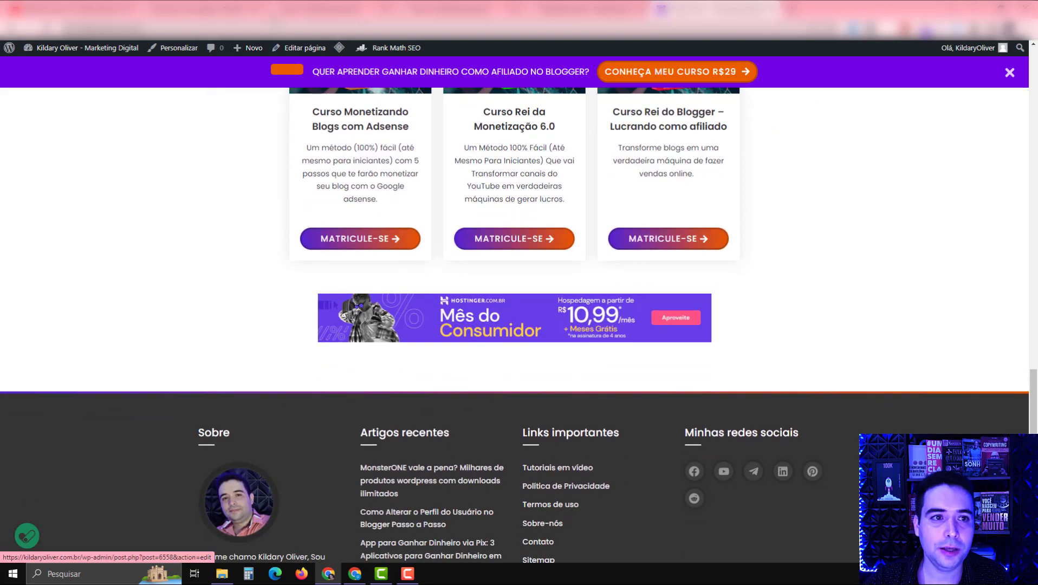
# Return to the Home page editor, add a new Seção Customizada with one row and one column, and open its choice of elements
pyautogui.hotkey('ctrl', 'Tab')
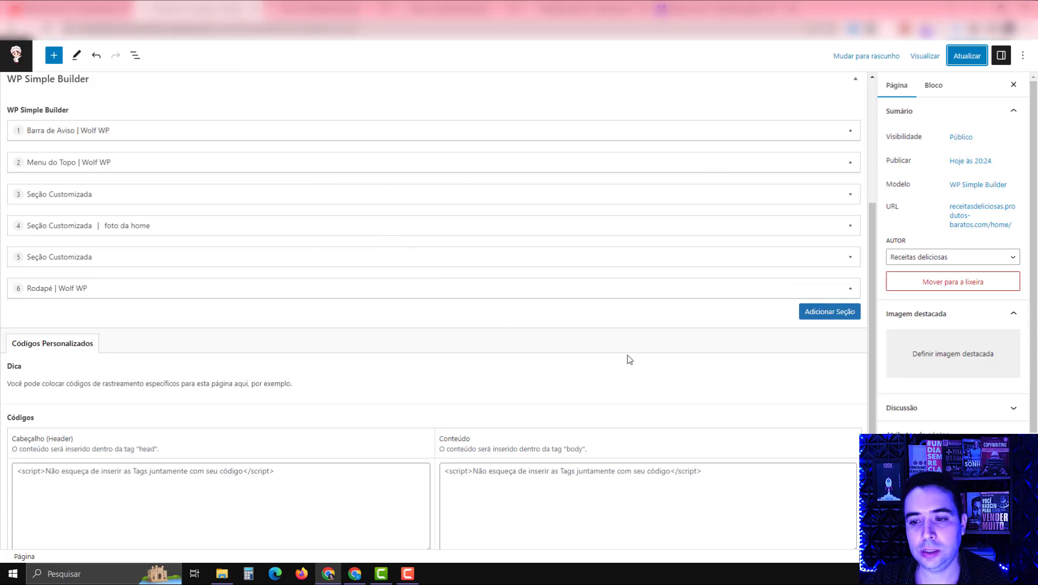
pyautogui.click(822, 313)
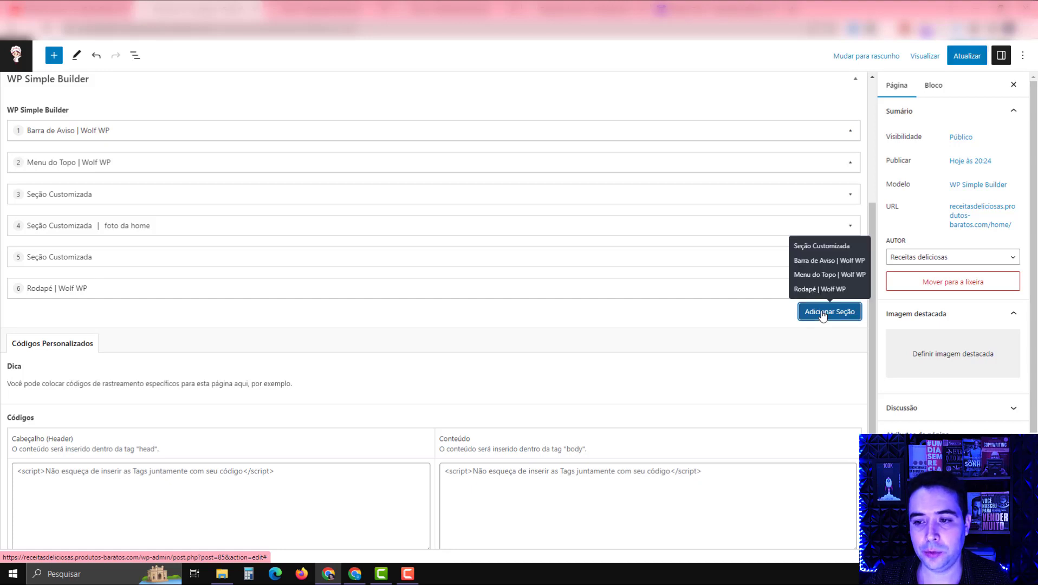
pyautogui.click(818, 245)
pyautogui.click(821, 386)
pyautogui.scroll(-1, 807, 381)
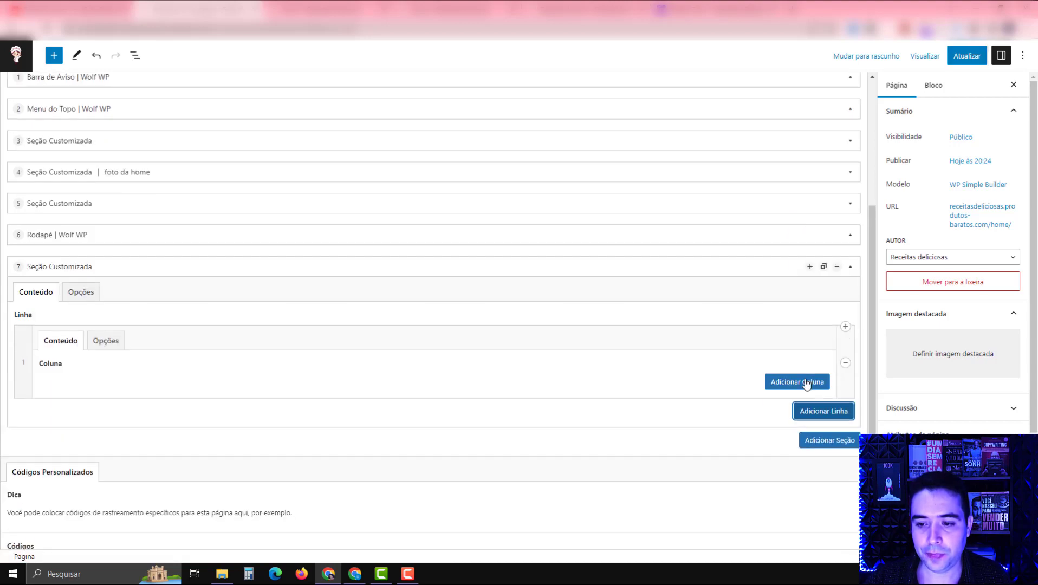
pyautogui.click(799, 382)
pyautogui.scroll(-3, 791, 352)
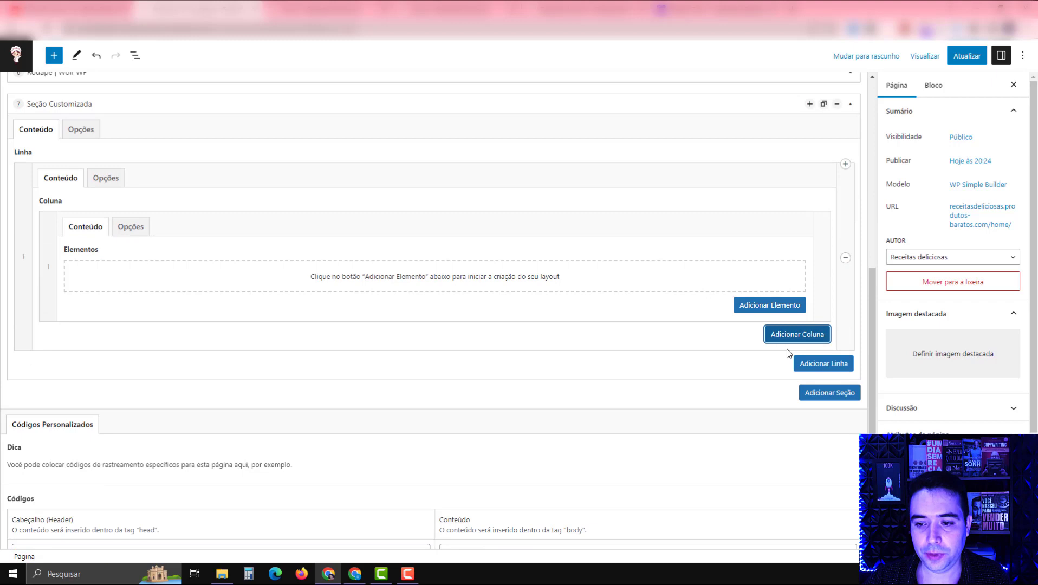
pyautogui.click(774, 309)
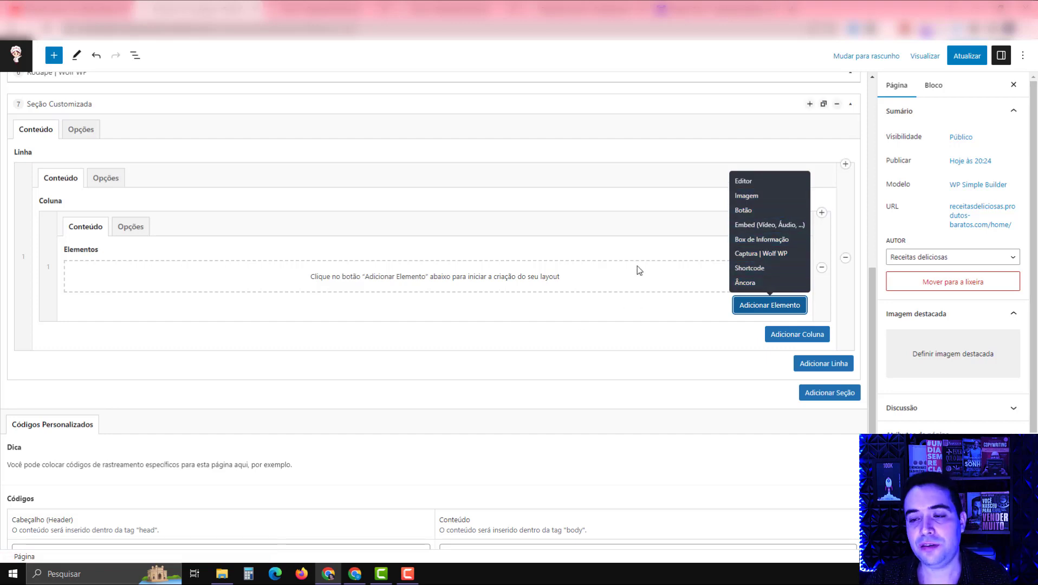
# Collapse the new Seção Customizada below Rodapé | Wolf WP and update the Home page
pyautogui.scroll(1, 850, 148)
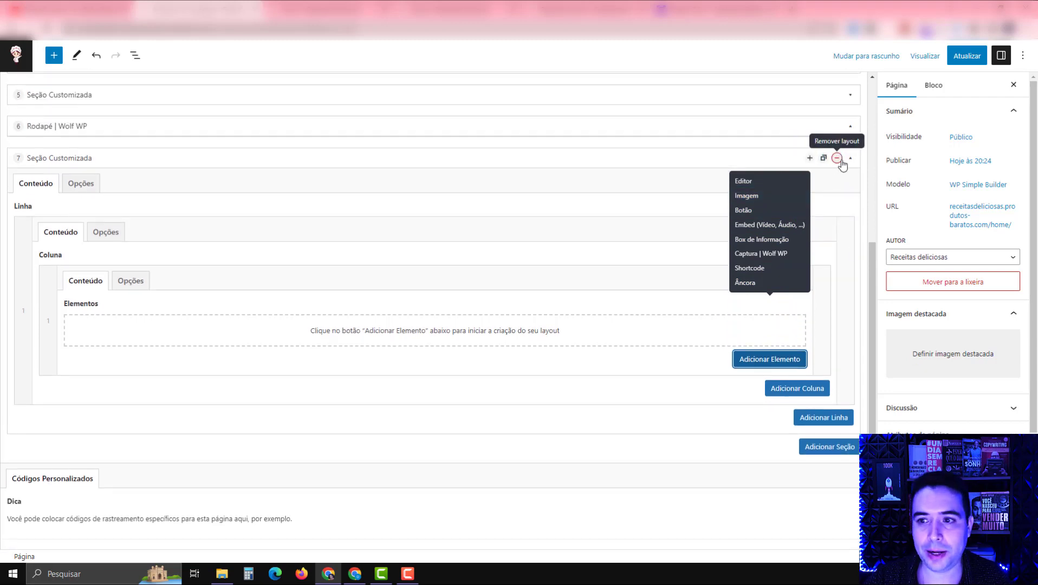
pyautogui.click(849, 158)
pyautogui.scroll(1, 777, 194)
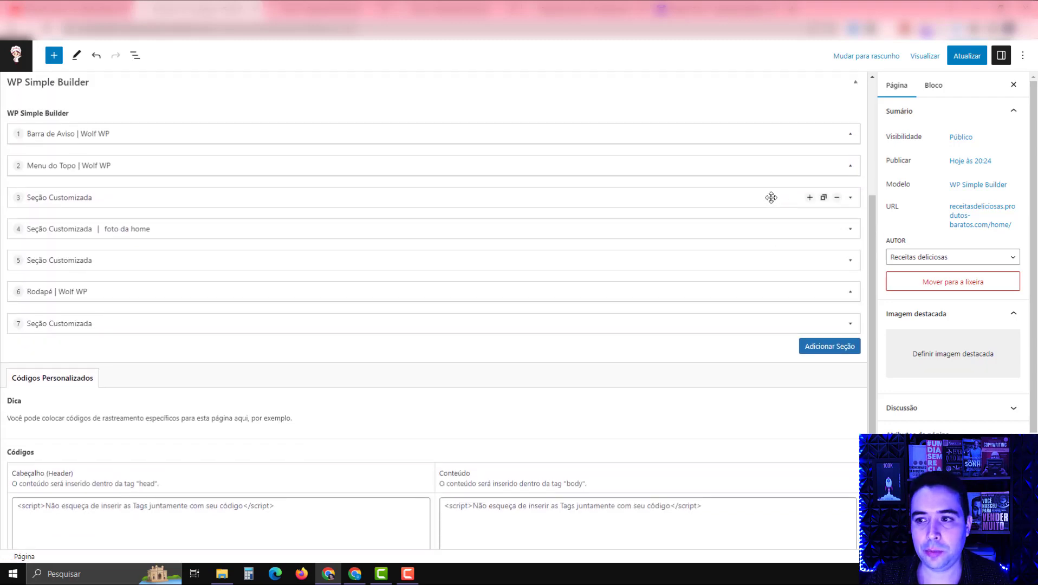
pyautogui.click(967, 57)
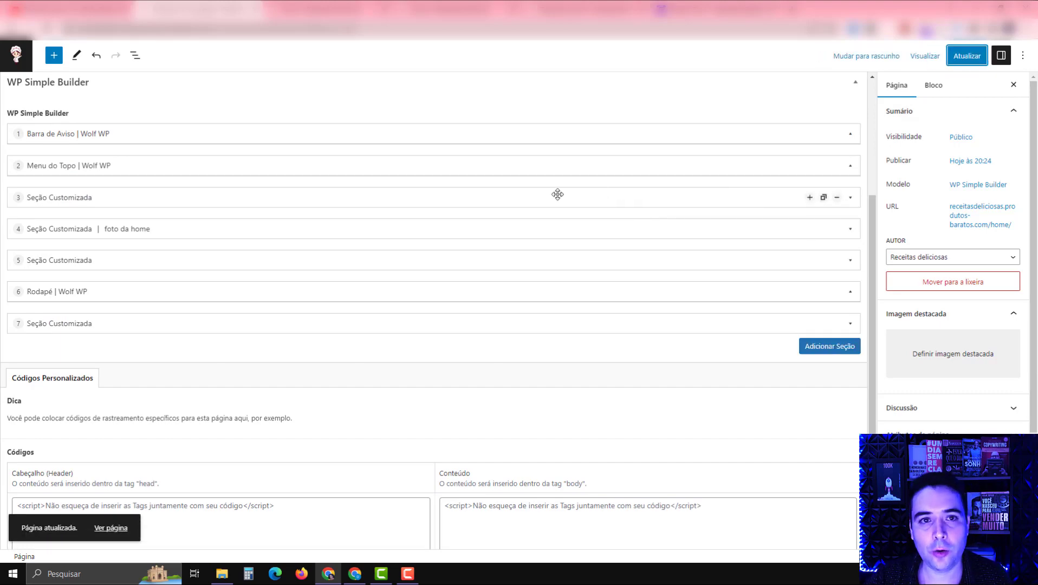
# Review the published recipe Home page from the welcome heading and cake image down through the recipe cards
pyautogui.scroll(3, 556, 195)
pyautogui.click(352, 8)
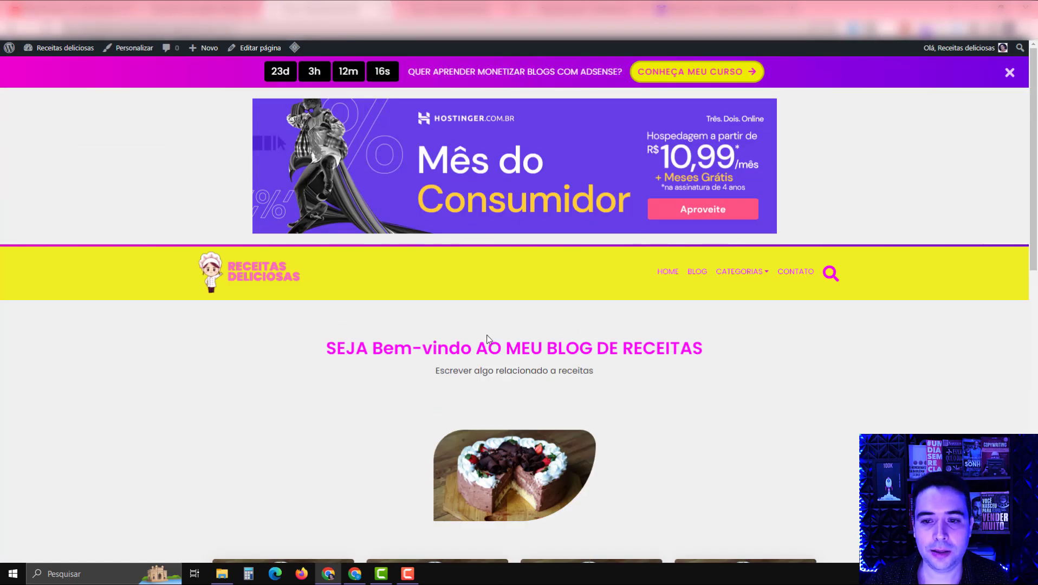
pyautogui.scroll(-3, 518, 326)
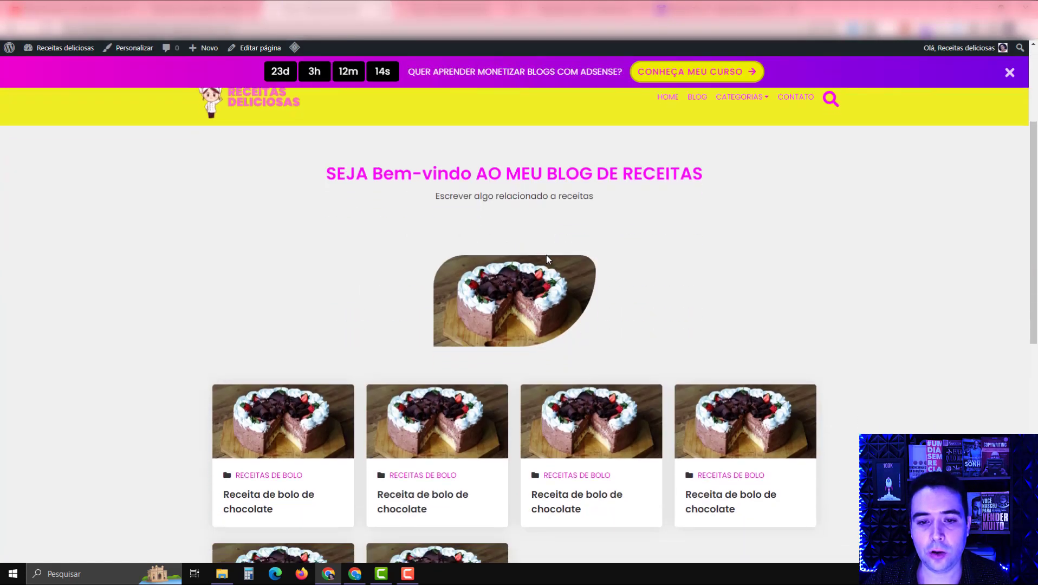
pyautogui.scroll(-5, 547, 258)
pyautogui.scroll(-4, 546, 255)
pyautogui.scroll(10, 545, 255)
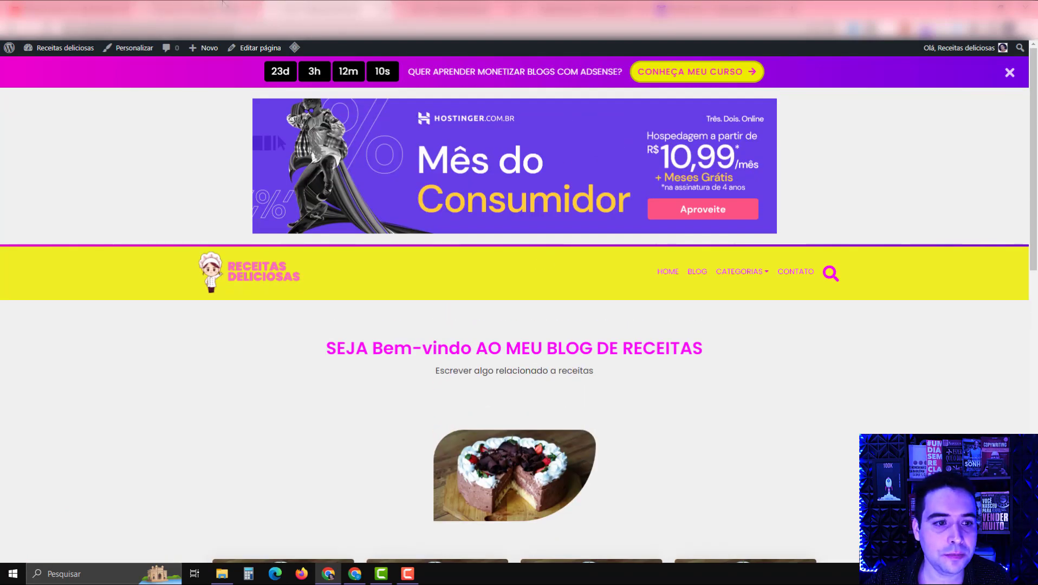
# Leave the Home page editor, go to the site's Produtos list and start a new product
pyautogui.click(200, 10)
pyautogui.click(18, 55)
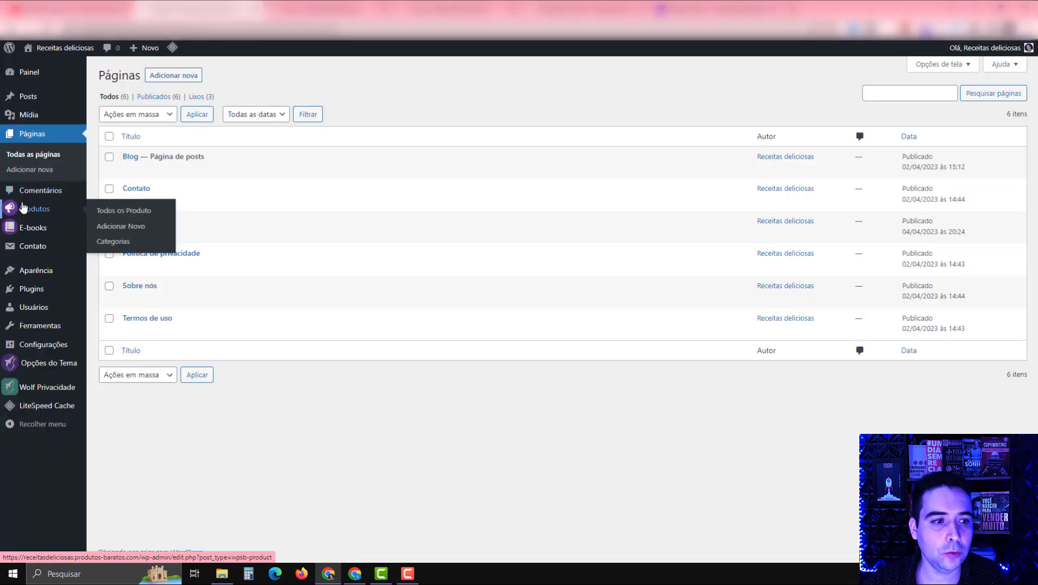
pyautogui.moveTo(30, 233)
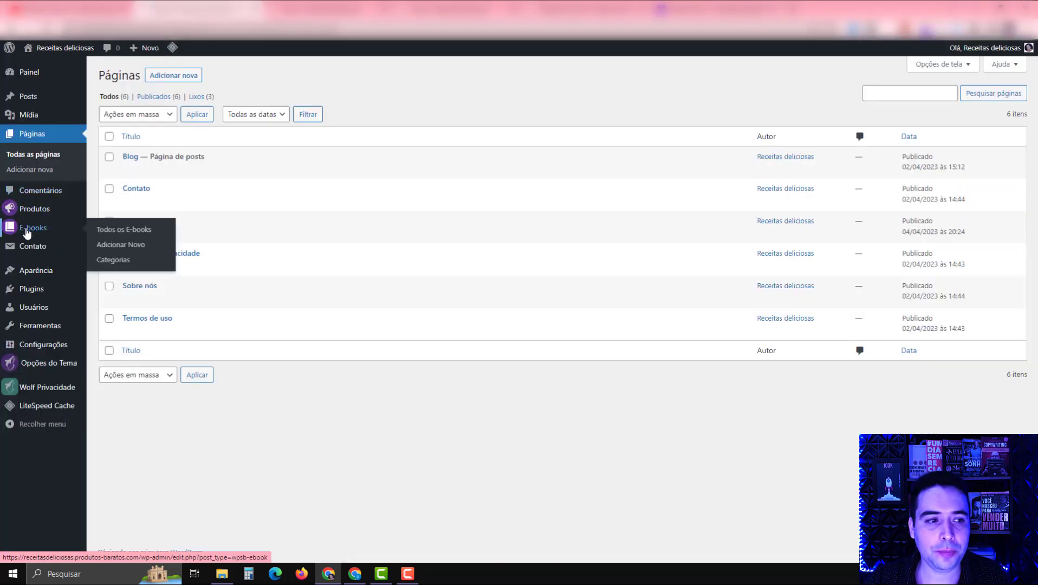
pyautogui.moveTo(31, 210)
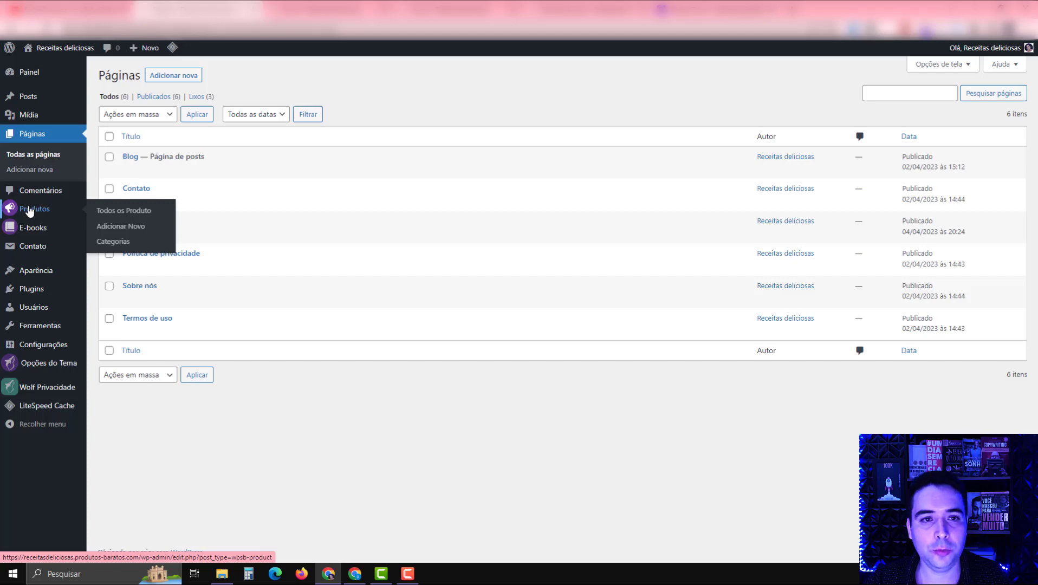
pyautogui.click(30, 210)
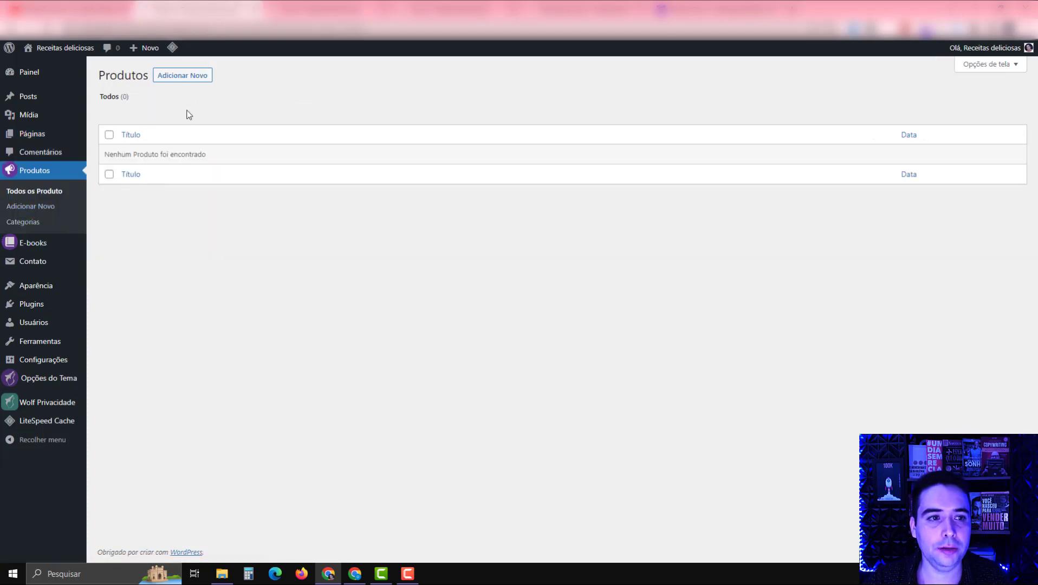
pyautogui.click(185, 79)
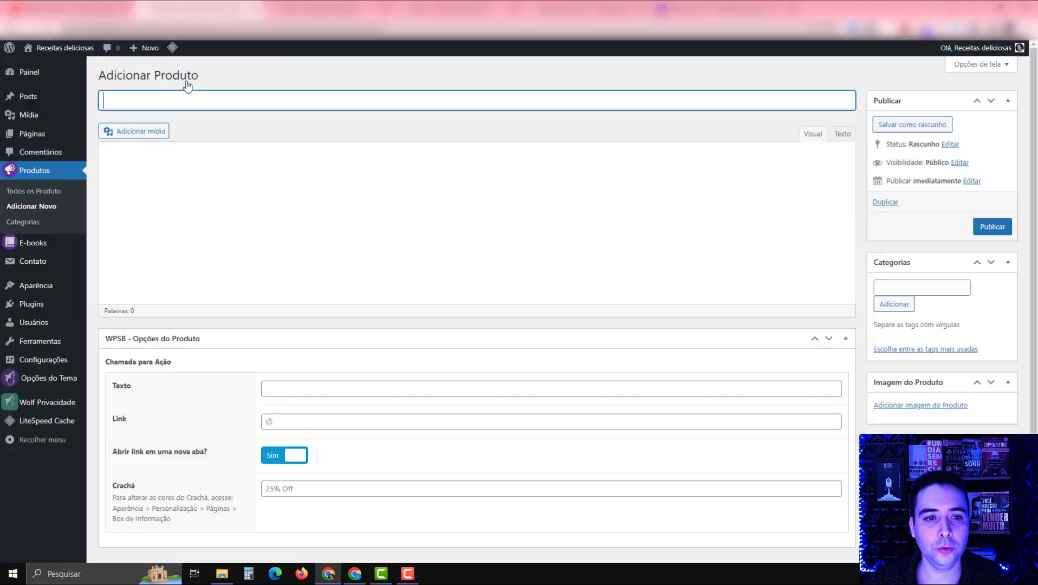
# Title the product "nome do produto" and enter the description "Escrever sobre o produto", accepting the spelling correction for its first word
pyautogui.write('n')
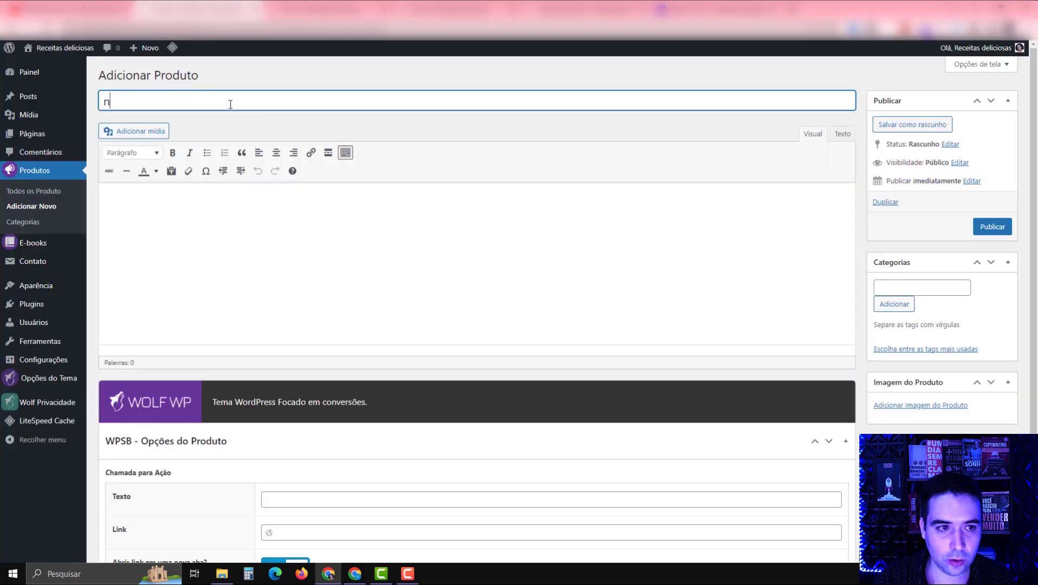
pyautogui.write('ome do produto')
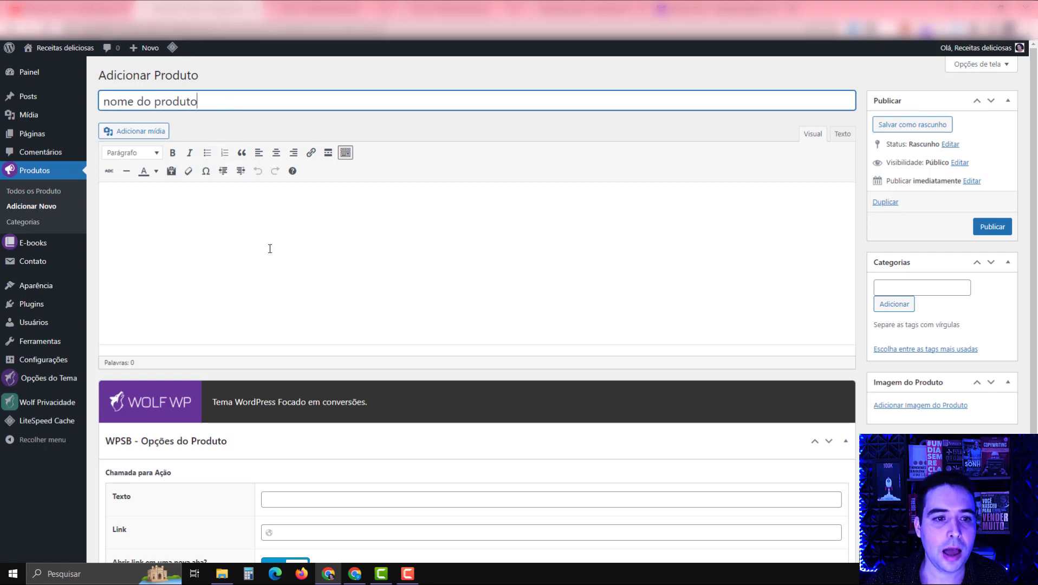
pyautogui.click(272, 245)
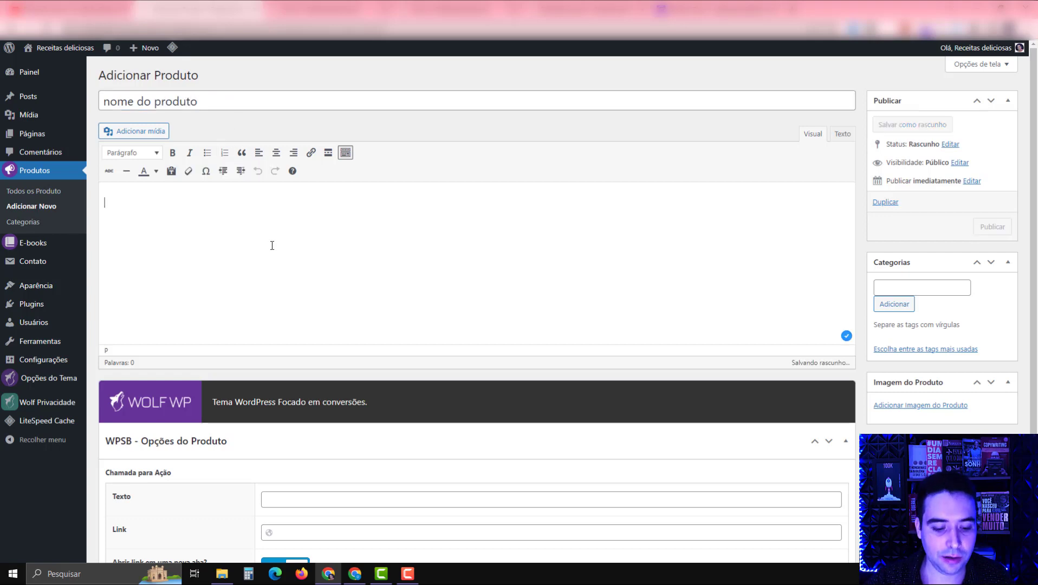
pyautogui.write('escrever so')
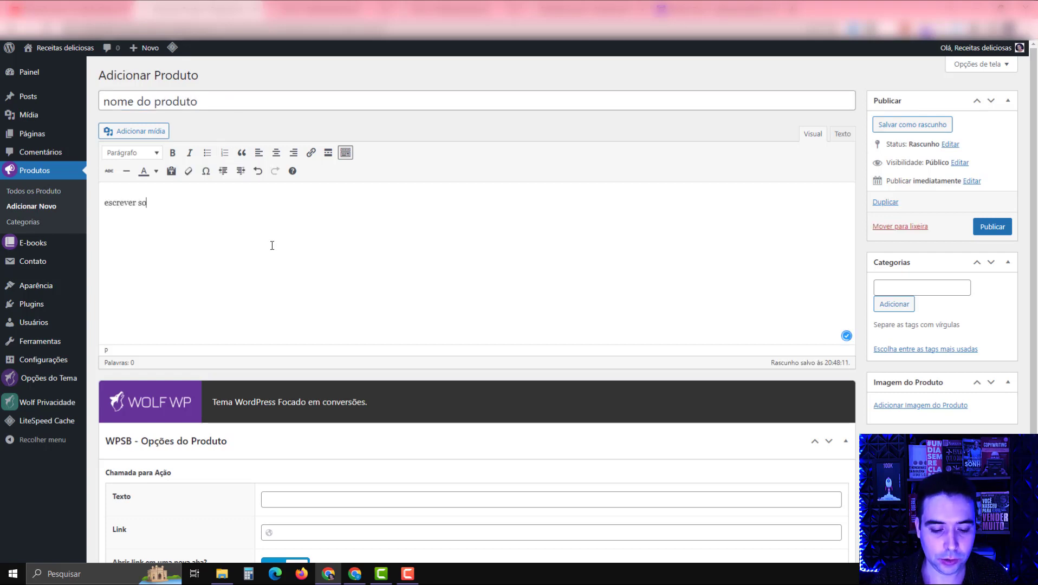
pyautogui.write('bre o produto')
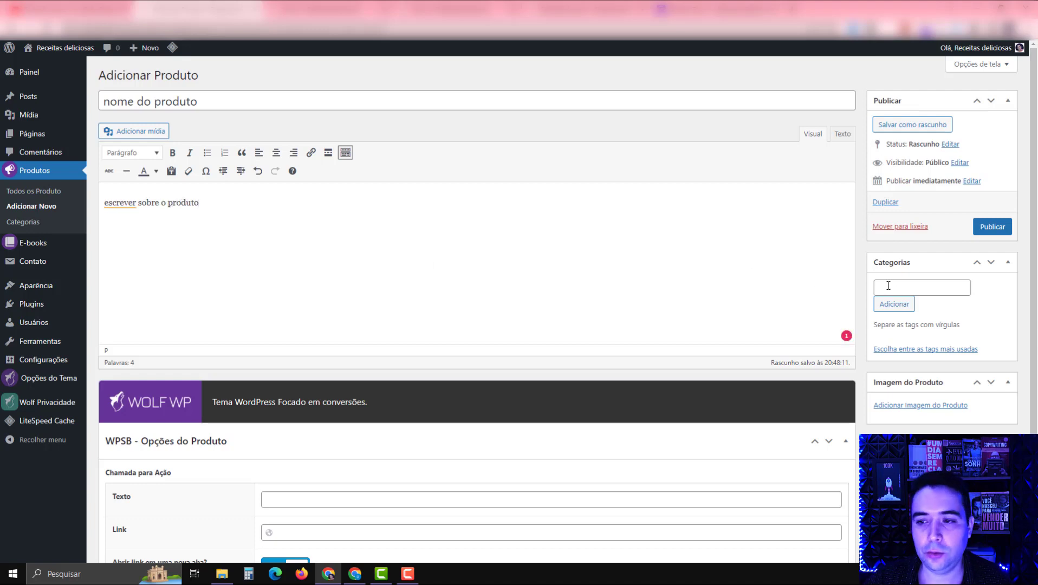
pyautogui.click(119, 206)
pyautogui.click(130, 128)
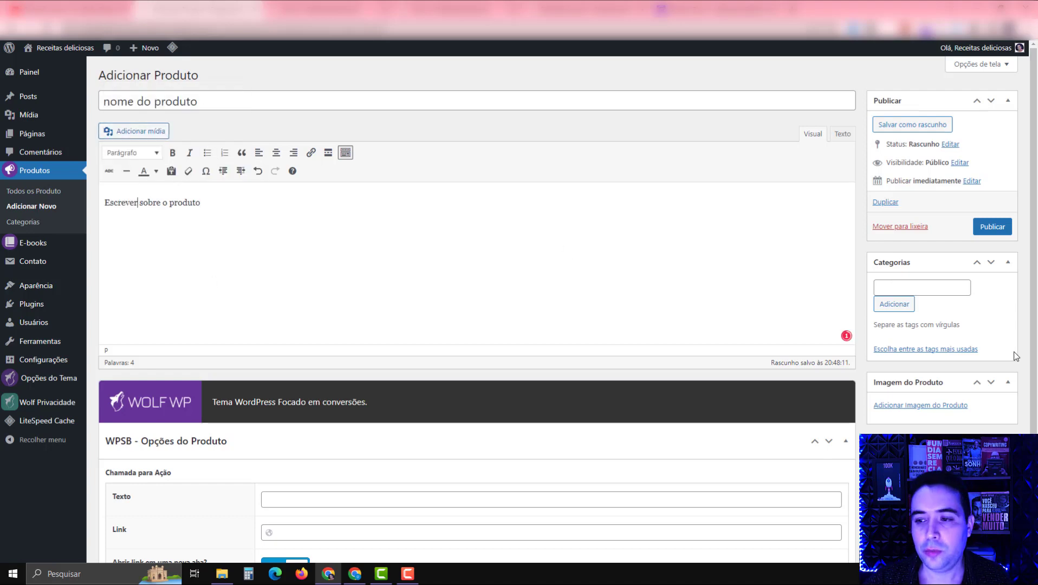
# Add the category bolo to the product and set the chocolate cake picture Design-sem-nome-100.png as its product image
pyautogui.click(898, 283)
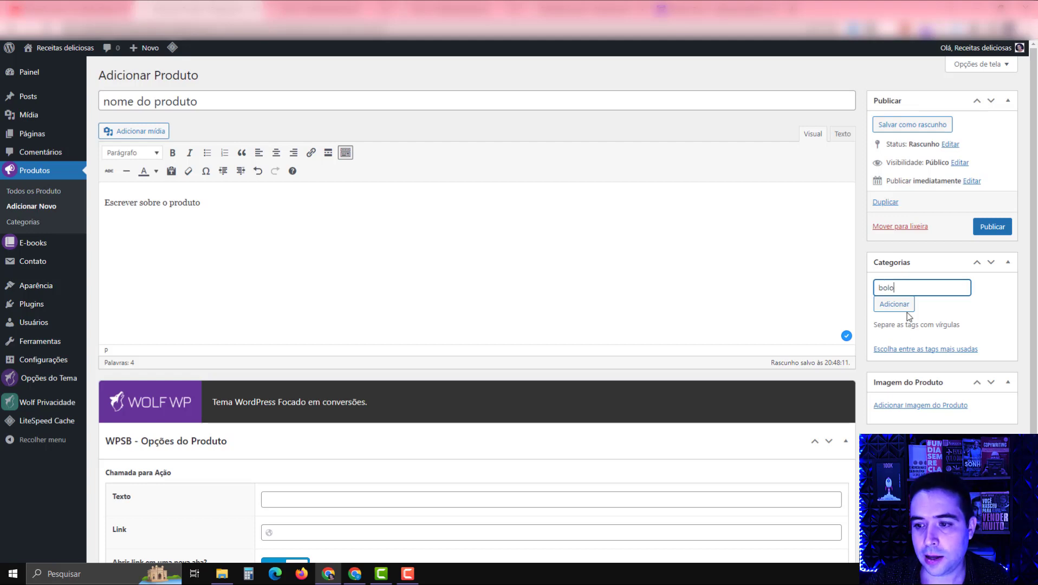
pyautogui.click(893, 304)
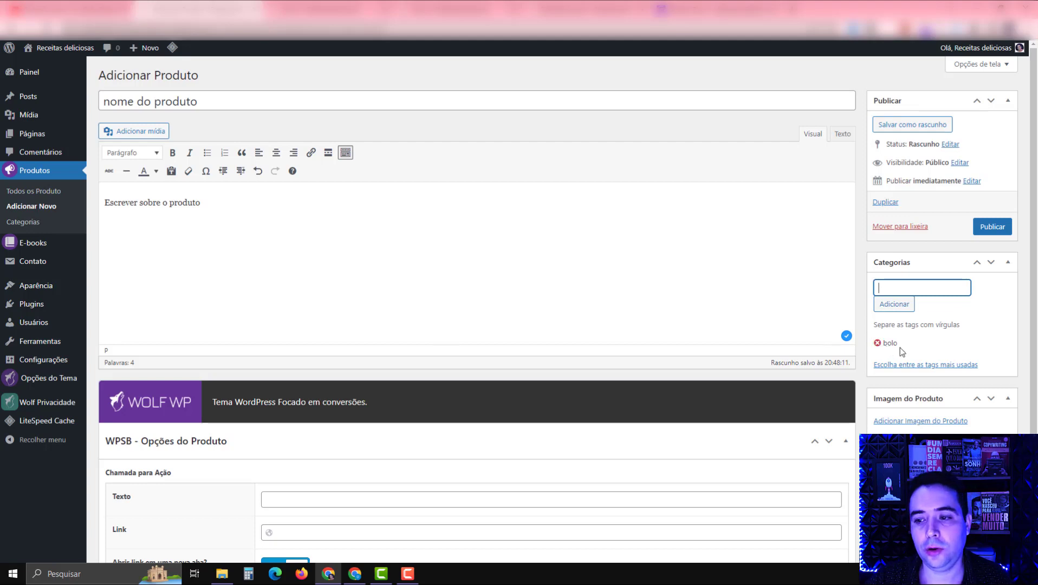
pyautogui.click(919, 420)
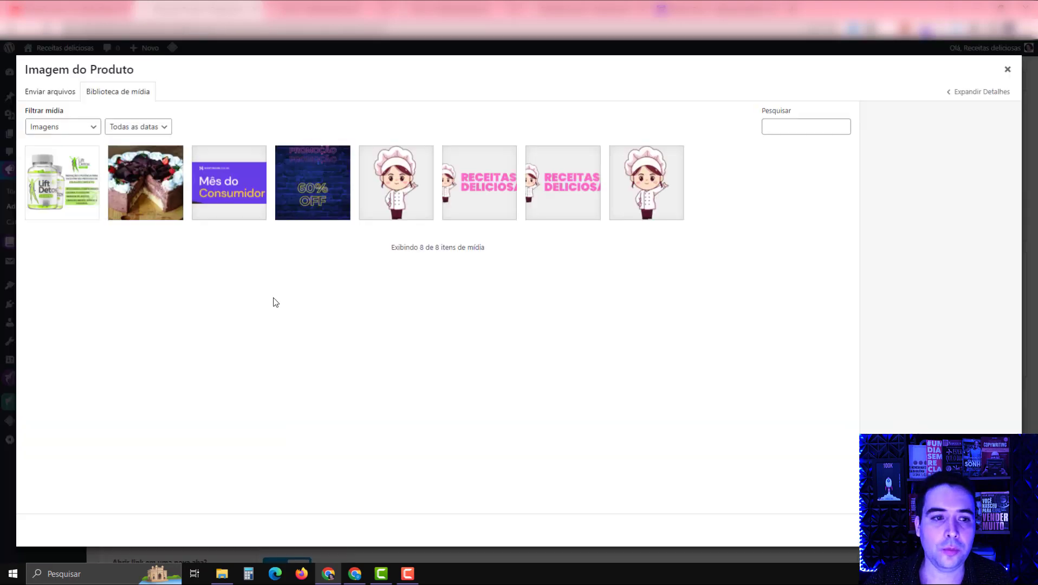
pyautogui.click(150, 189)
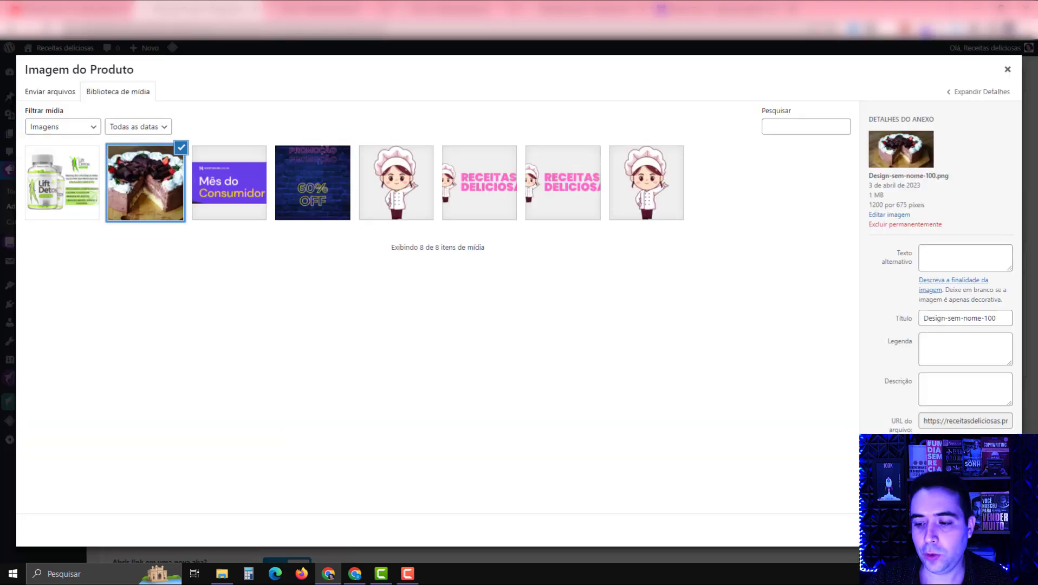
pyautogui.click(964, 530)
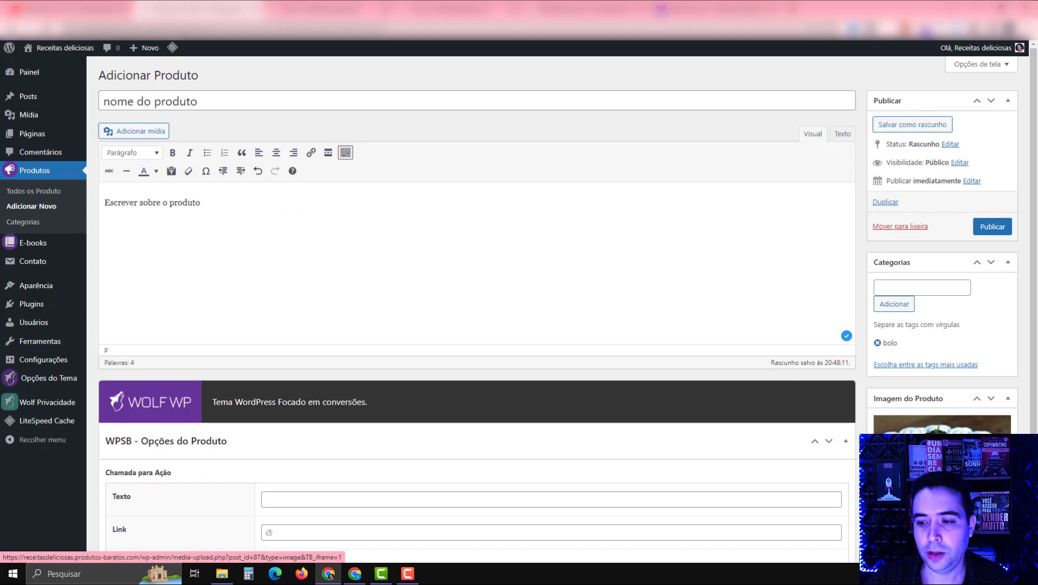
pyautogui.scroll(-2, 476, 308)
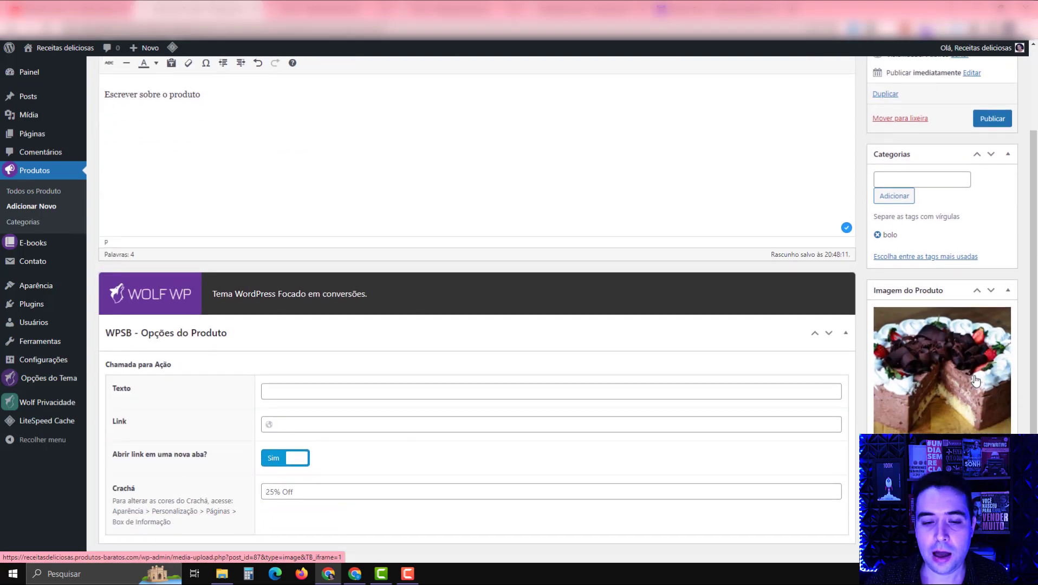
pyautogui.scroll(-1, 401, 299)
pyautogui.click(322, 364)
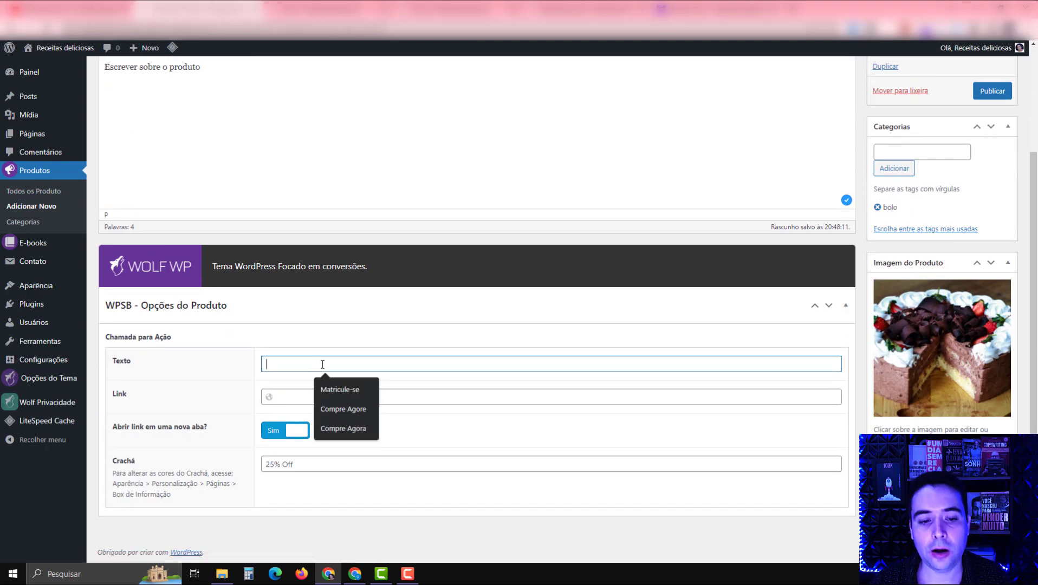
pyautogui.click(340, 389)
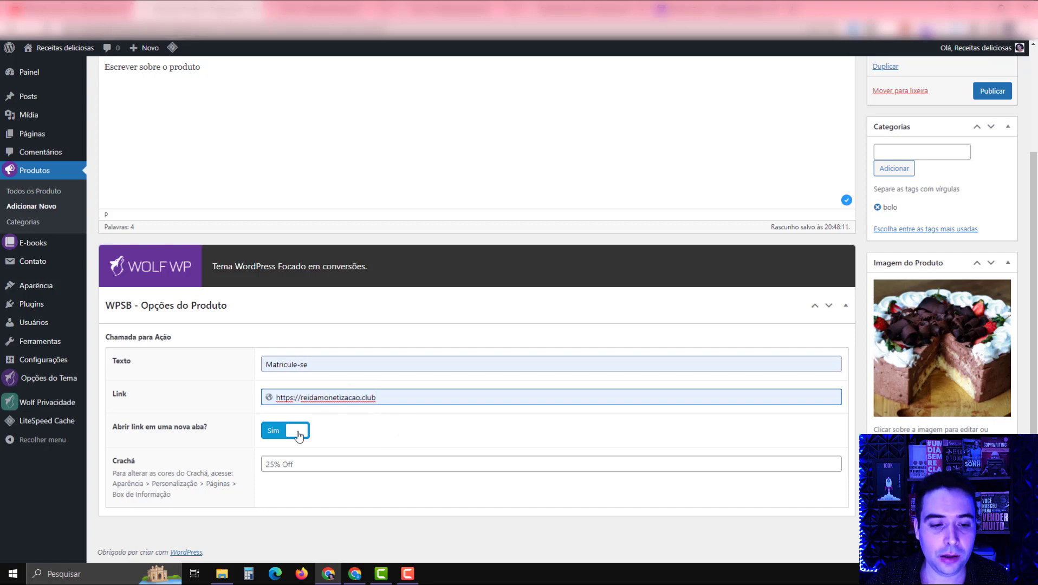
pyautogui.click(311, 465)
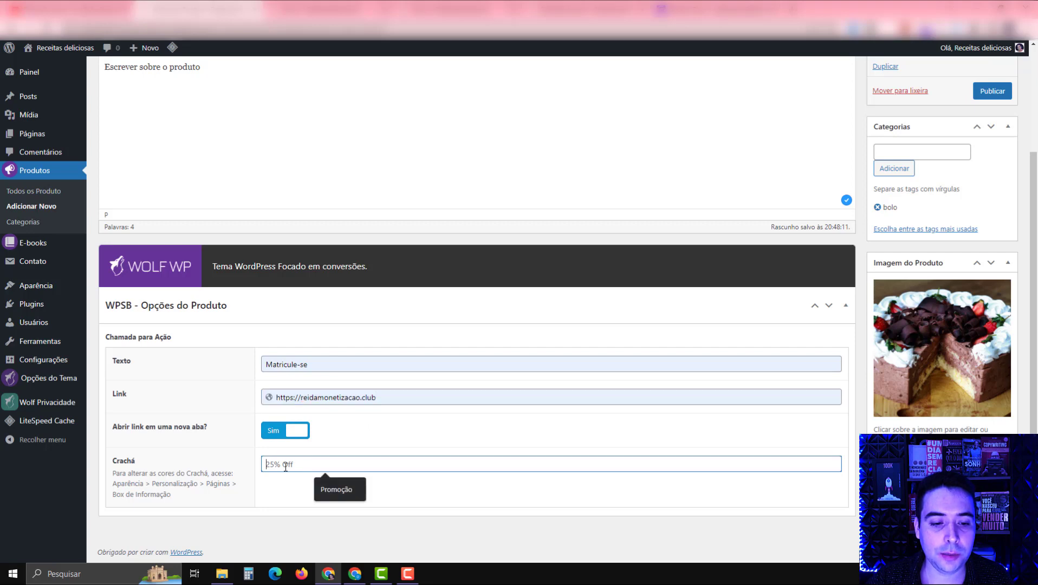
pyautogui.click(331, 487)
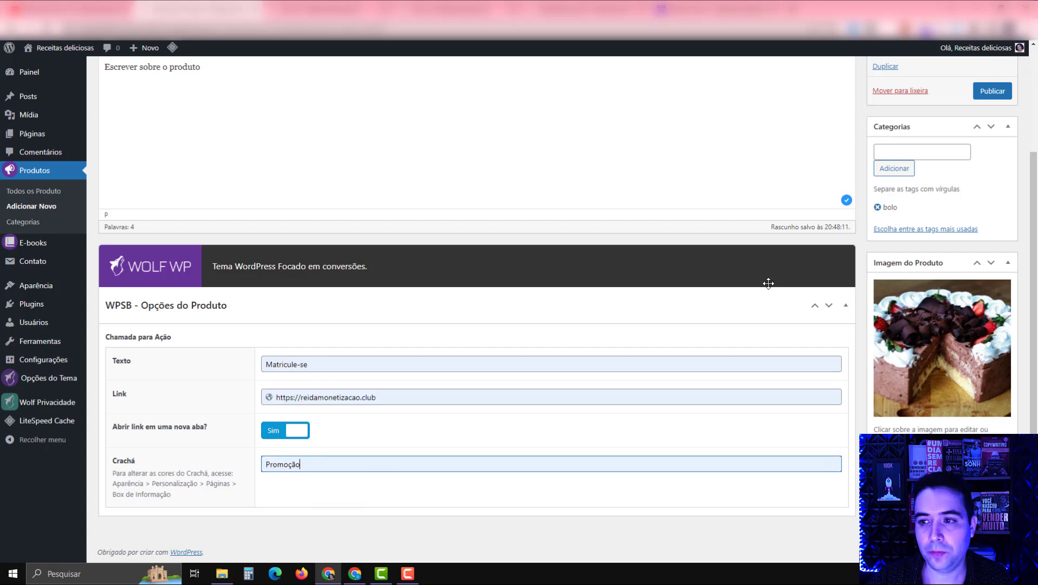
# Publish the product "nome do produto" and duplicate it twice from the list of all products
pyautogui.click(992, 91)
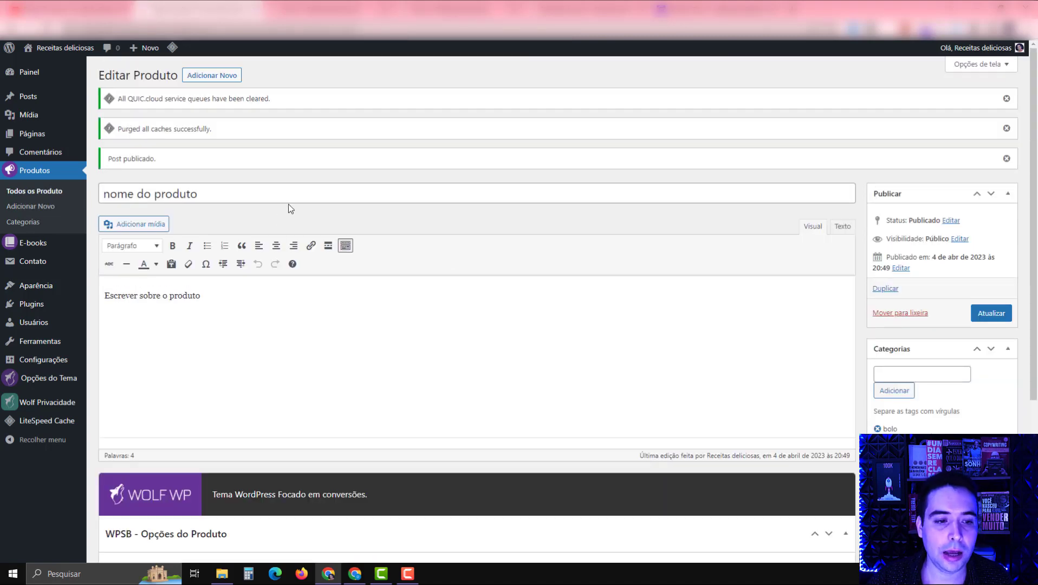
pyautogui.click(38, 190)
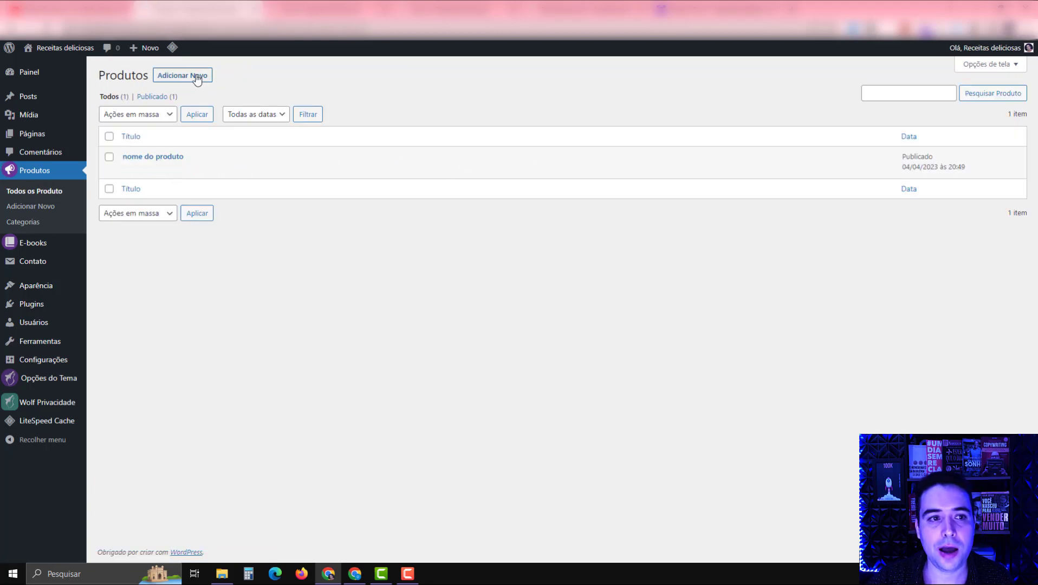
pyautogui.moveTo(174, 169)
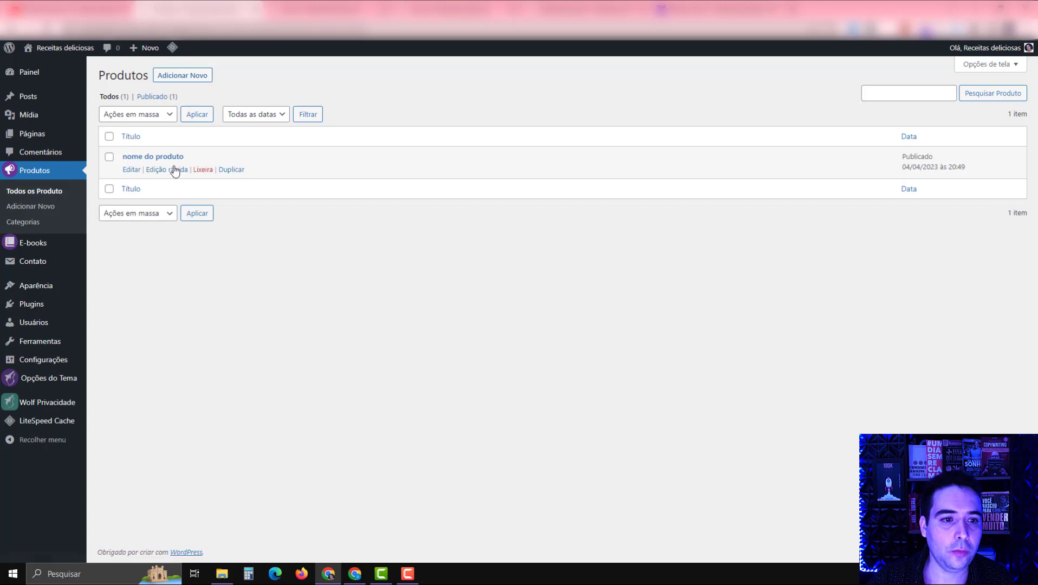
pyautogui.click(230, 170)
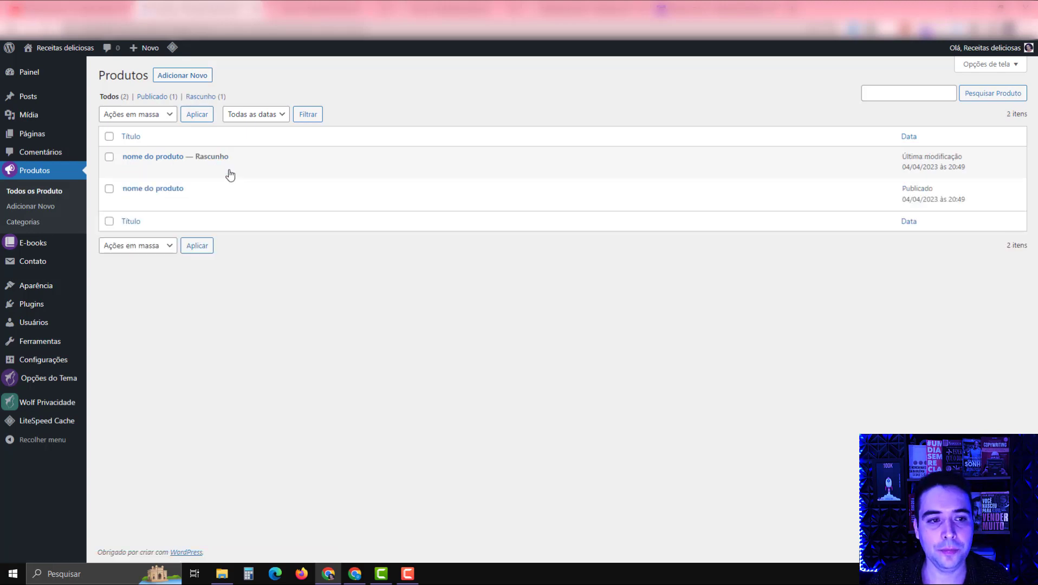
pyautogui.click(231, 202)
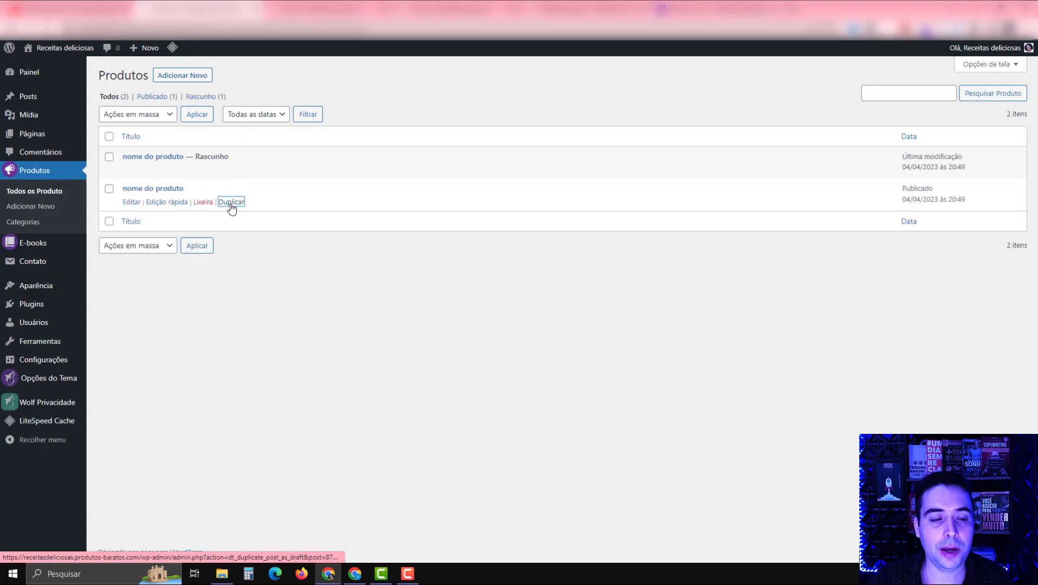
# Bulk-edit the two draft copies of the product and set their status to Publicado
pyautogui.click(109, 156)
pyautogui.click(109, 189)
pyautogui.click(147, 115)
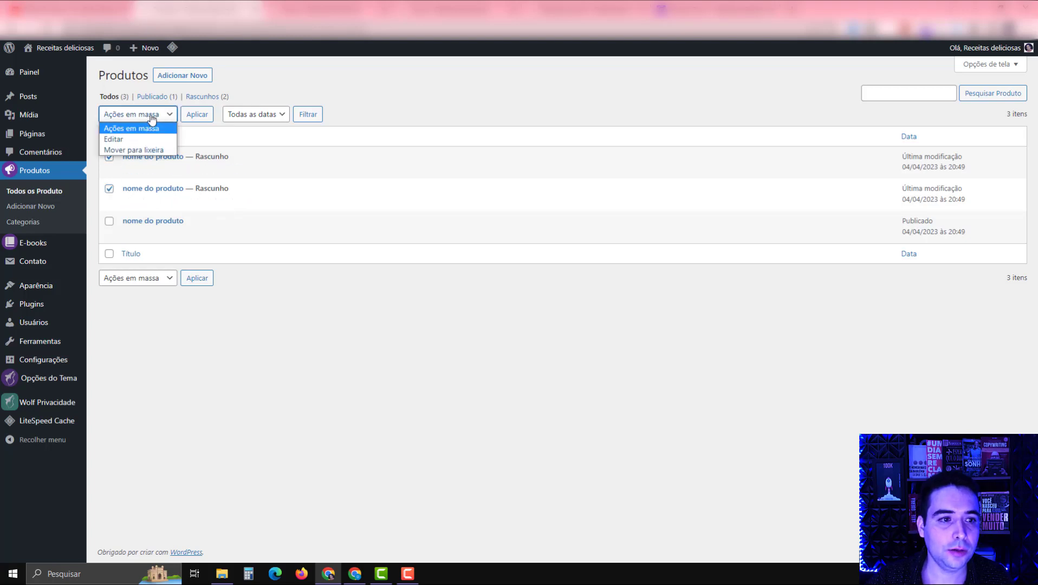
pyautogui.click(130, 139)
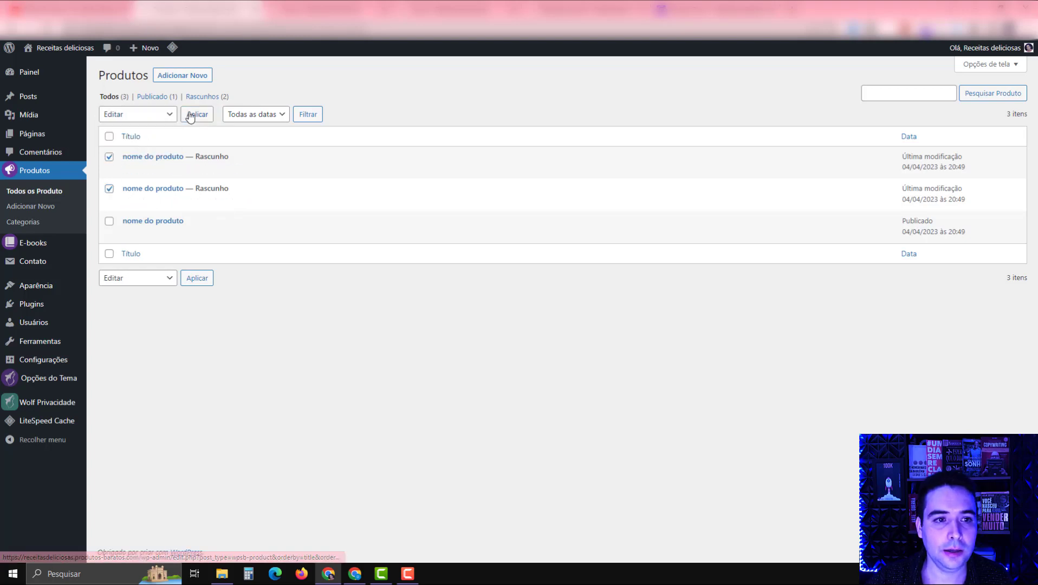
pyautogui.click(196, 115)
pyautogui.click(459, 244)
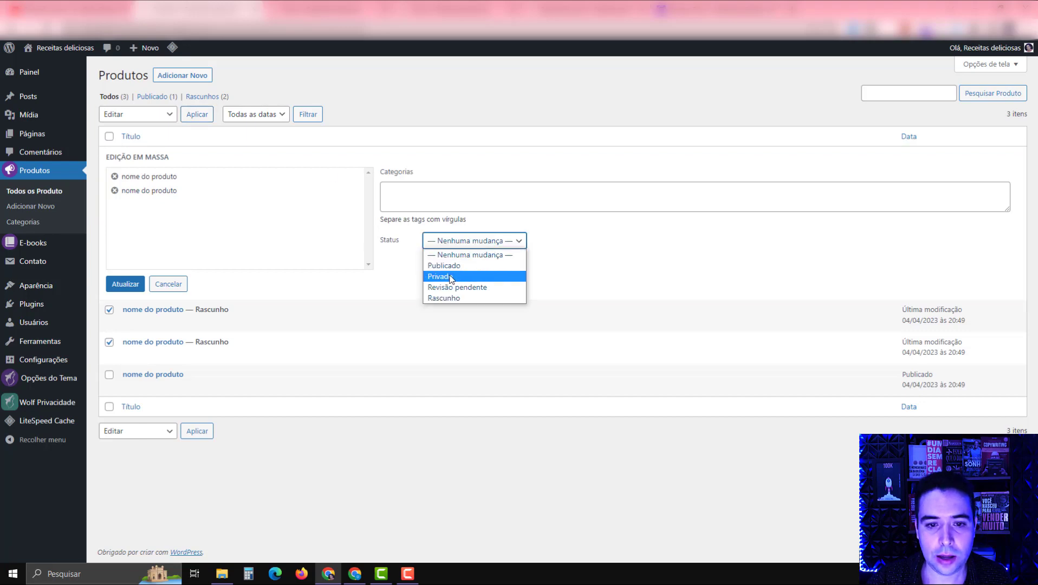
pyautogui.click(450, 265)
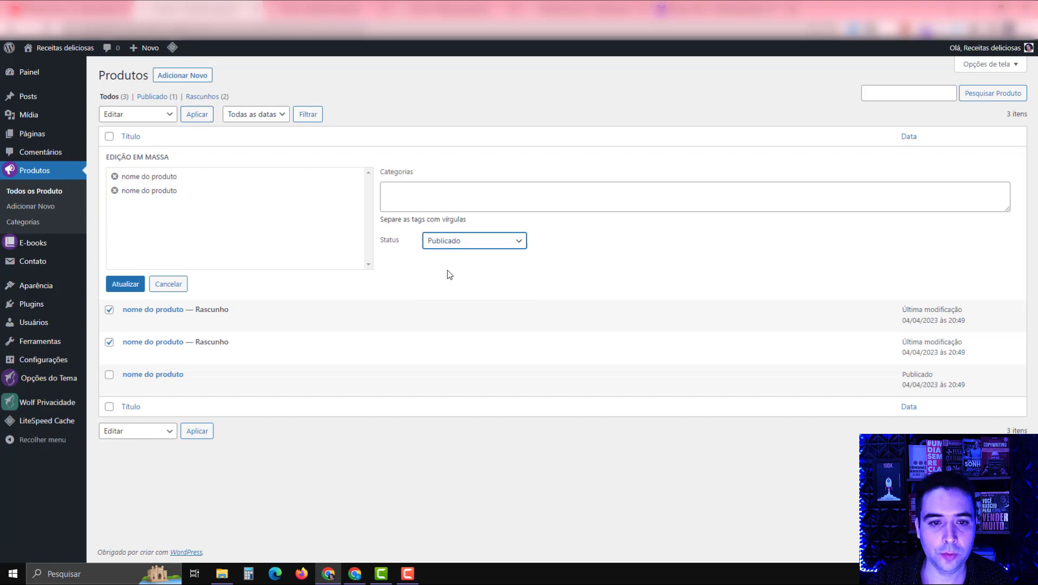
pyautogui.click(133, 285)
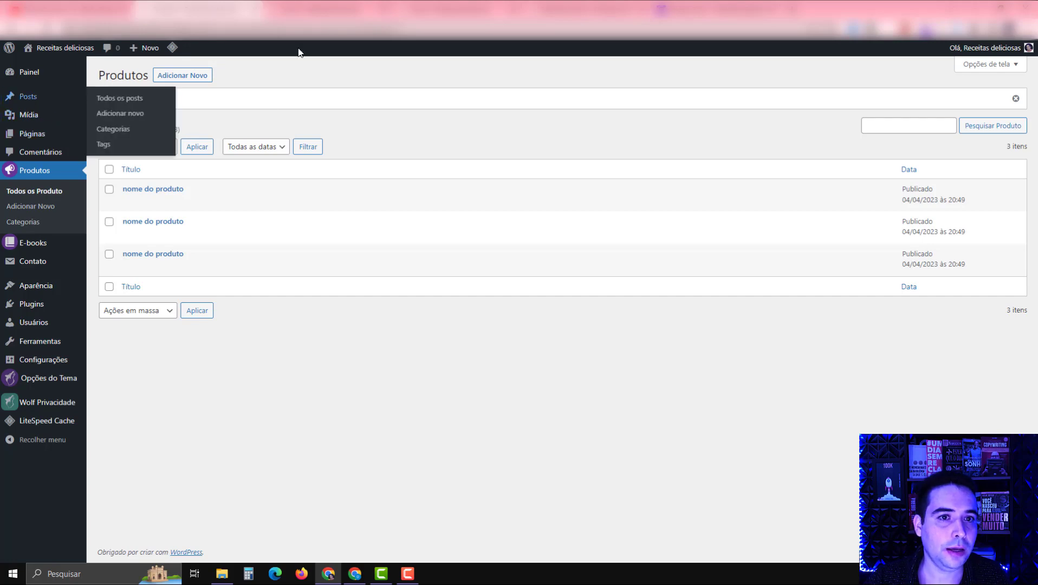
# Return to the site's Home page and open it for editing
pyautogui.click(320, 5)
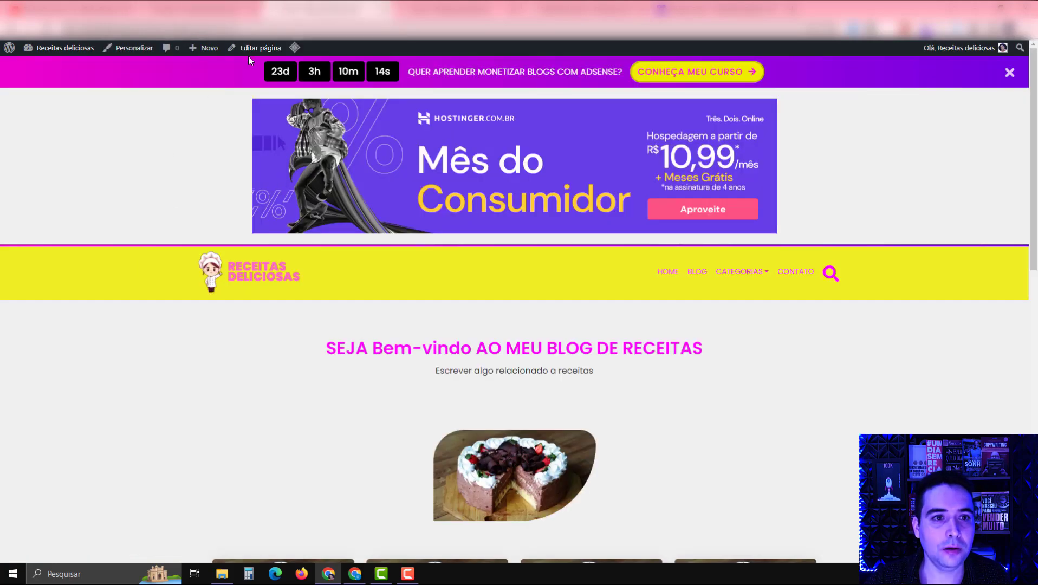
pyautogui.moveTo(249, 48)
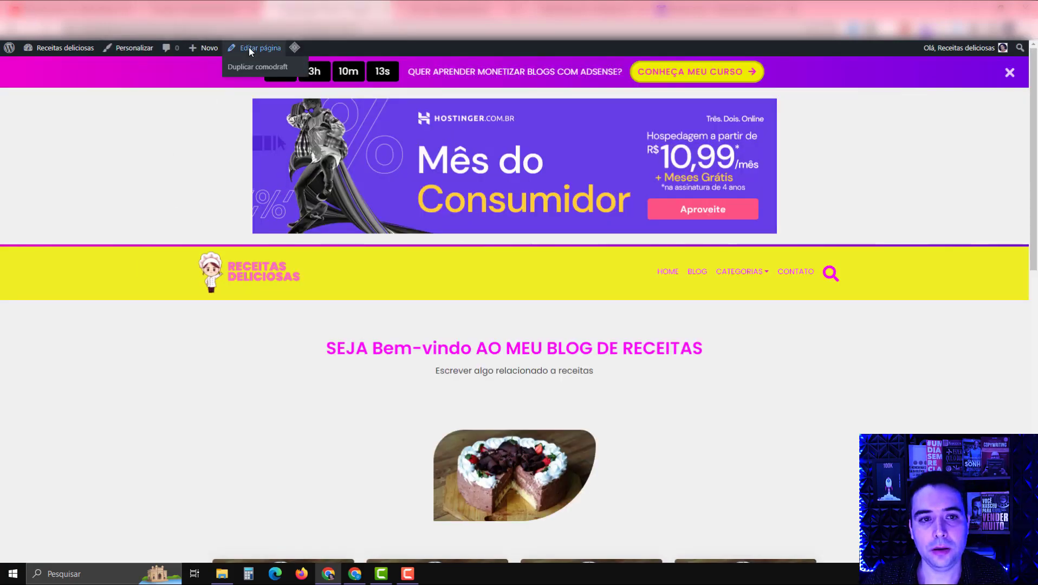
pyautogui.click(249, 47)
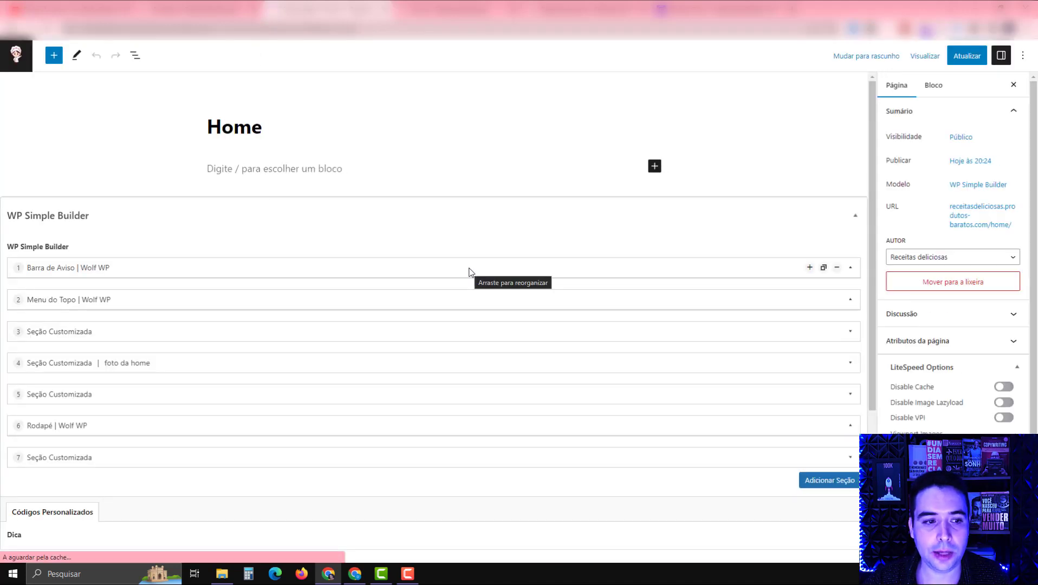
# Add a new custom section at the end of the Home page with one row, one column and a Box de Informação element
pyautogui.scroll(-2, 468, 270)
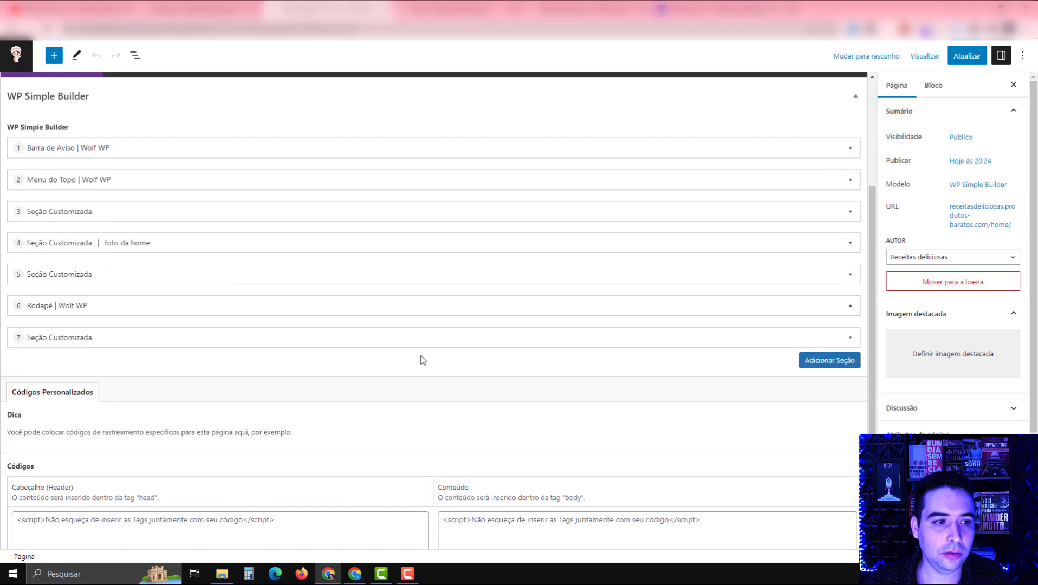
pyautogui.click(811, 370)
pyautogui.click(815, 291)
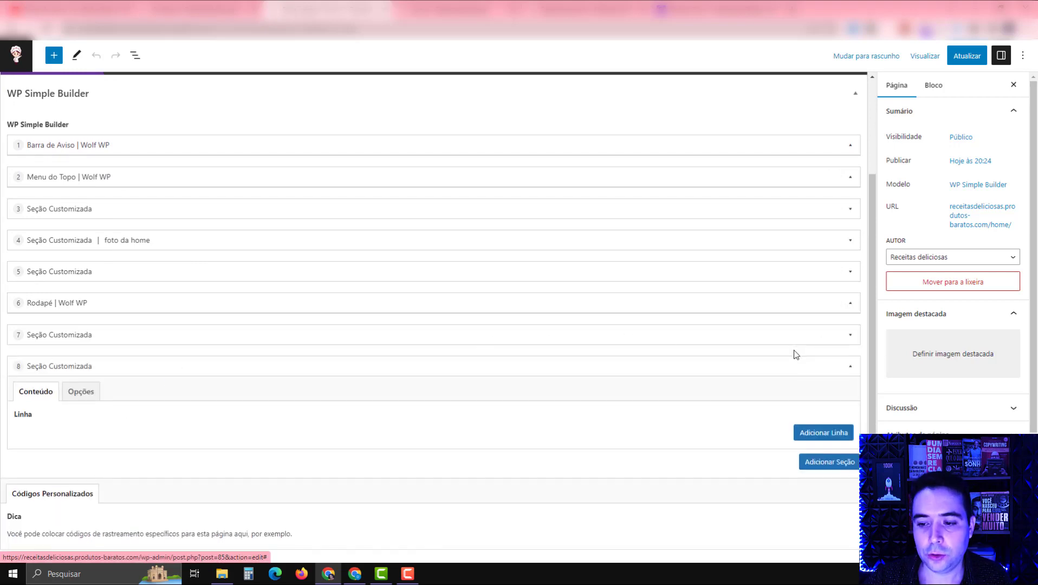
pyautogui.scroll(-2, 796, 344)
pyautogui.click(815, 328)
pyautogui.scroll(-2, 802, 314)
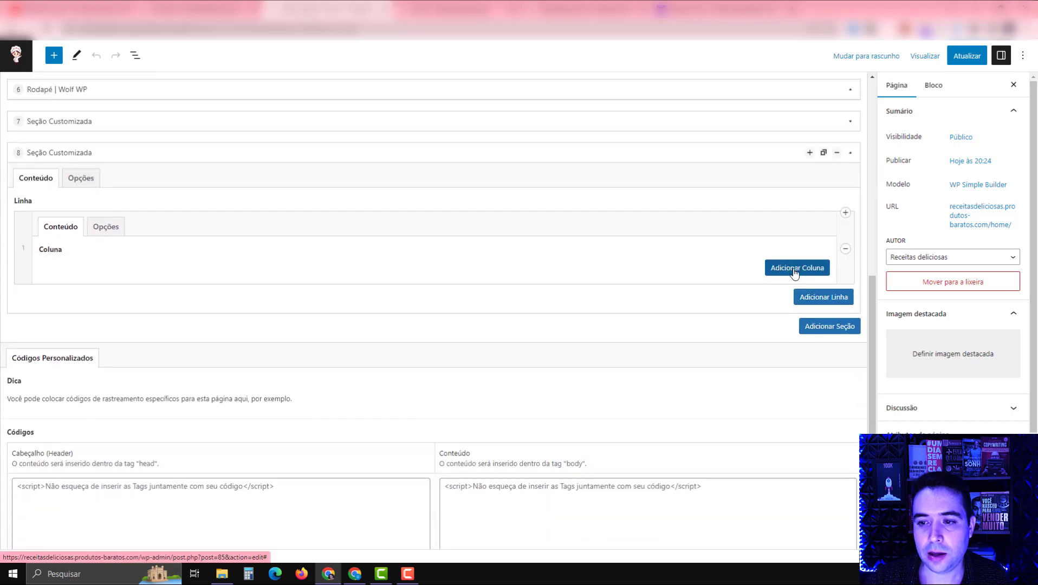
pyautogui.click(794, 271)
pyautogui.scroll(-1, 787, 308)
pyautogui.click(771, 301)
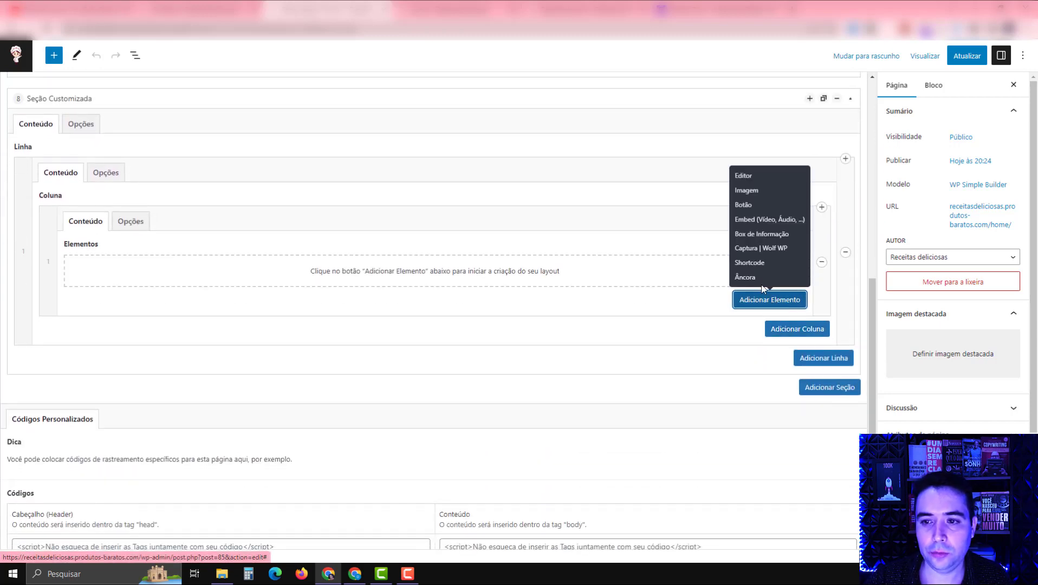
pyautogui.click(753, 234)
# Set the information box to display Todos os Produtos with an item quantity of 3
pyautogui.click(205, 331)
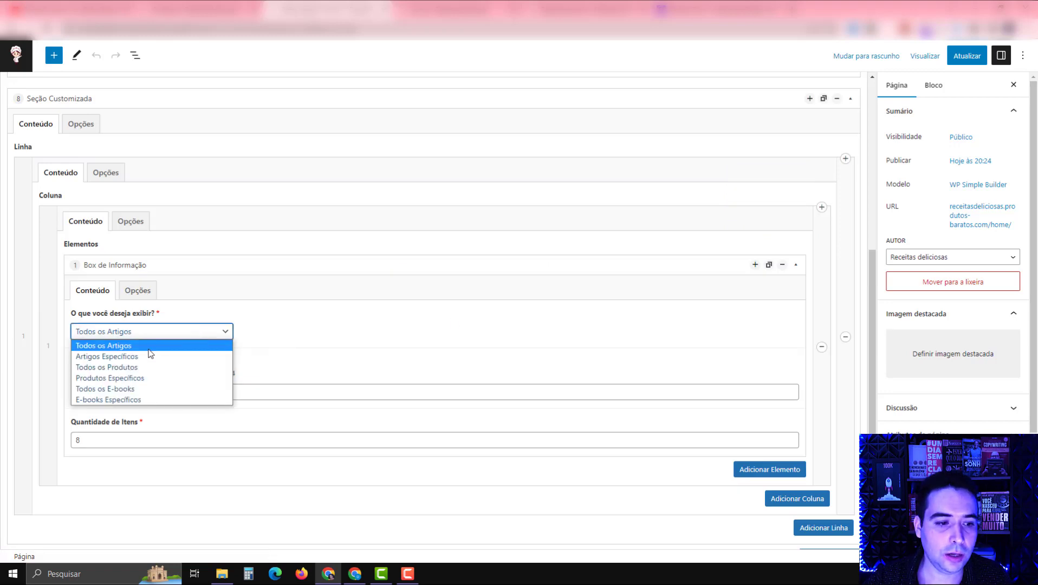
pyautogui.click(122, 367)
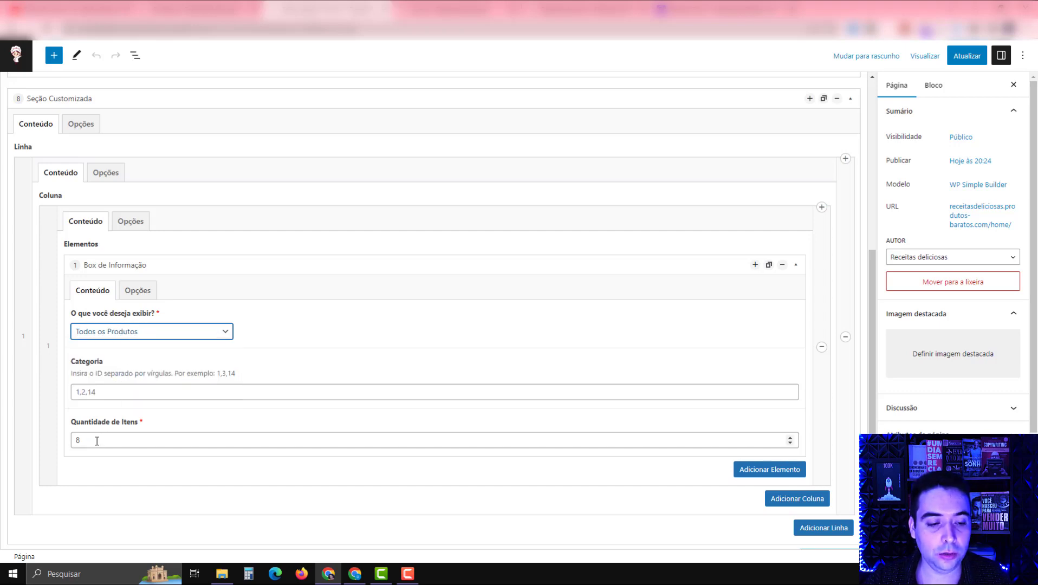
pyautogui.moveTo(89, 442); pyautogui.dragTo(74, 446)
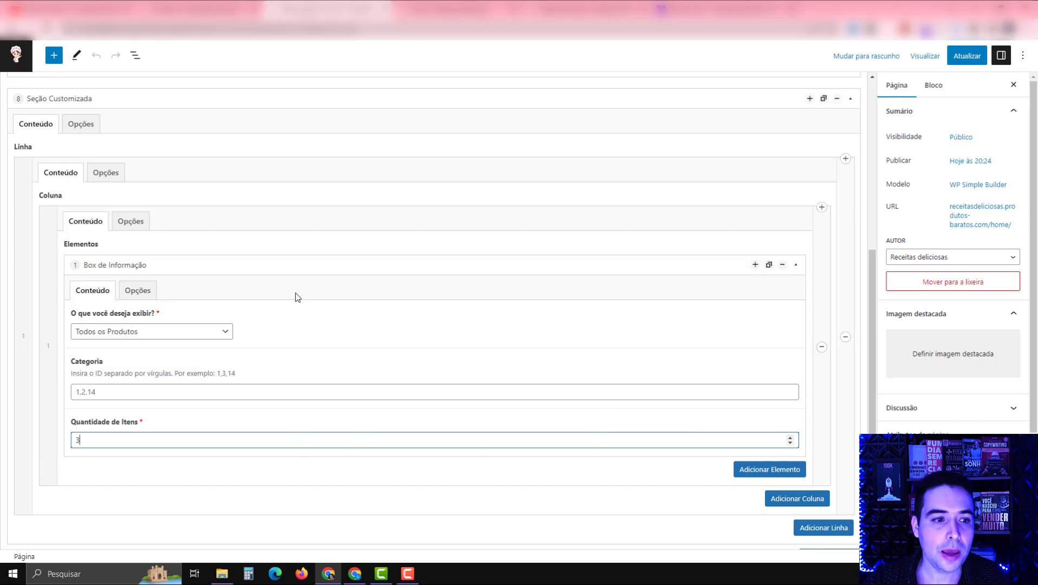
# Set the new section's layout to content width Em caixa and column position Centro
pyautogui.scroll(1, 263, 268)
pyautogui.click(81, 177)
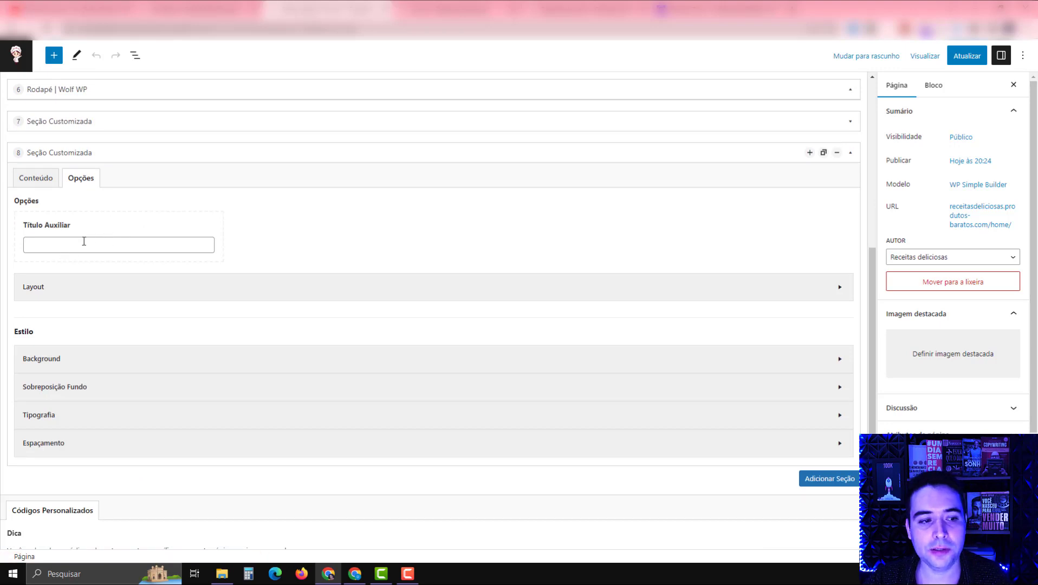
pyautogui.click(60, 298)
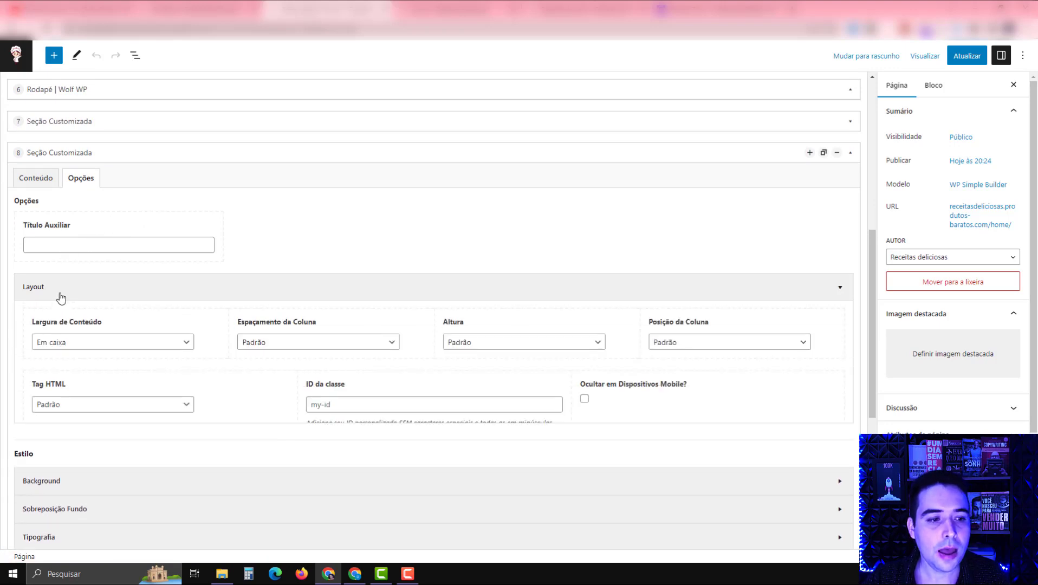
pyautogui.click(139, 346)
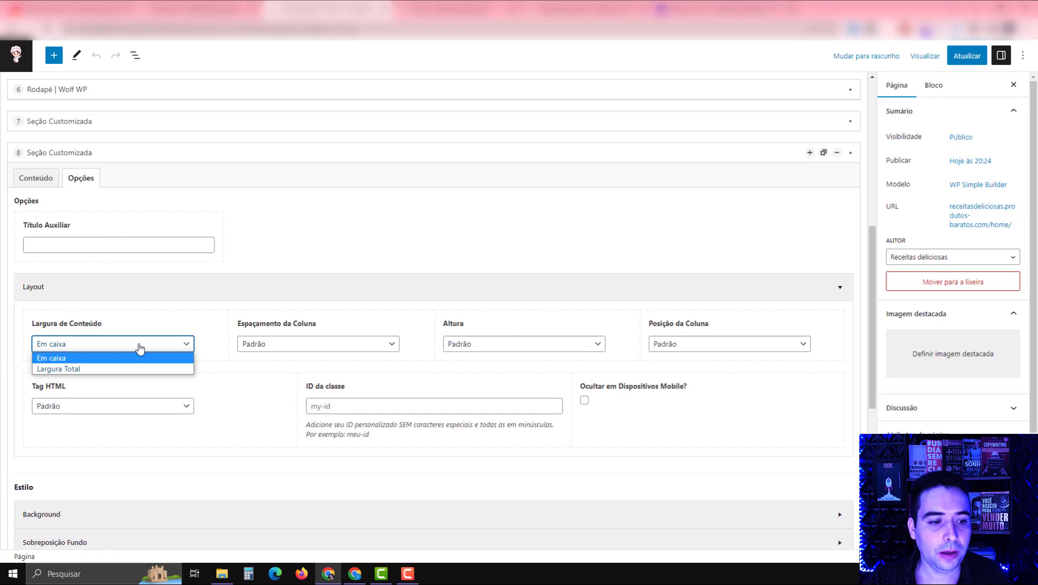
pyautogui.click(92, 358)
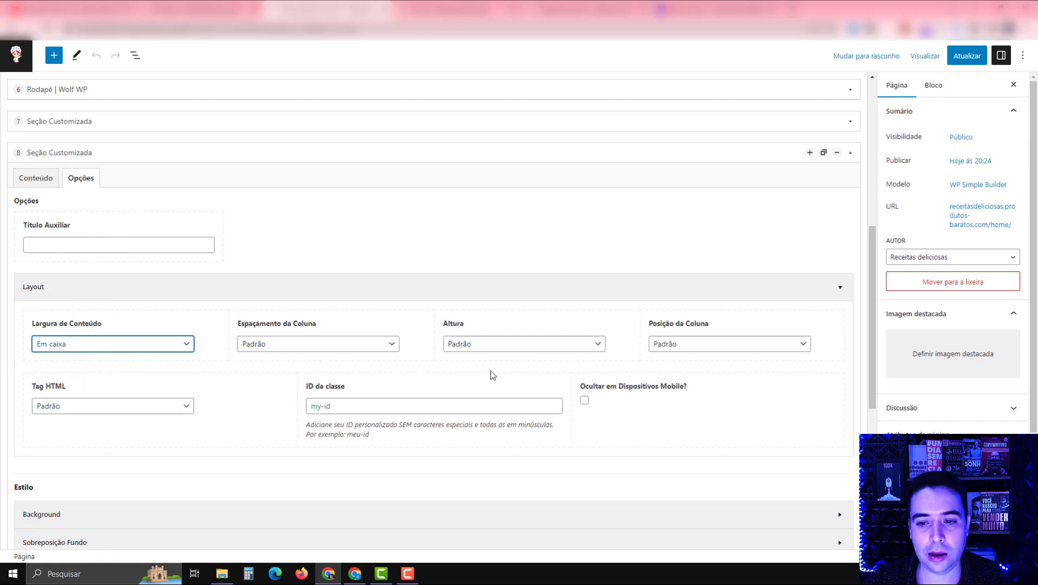
pyautogui.click(704, 344)
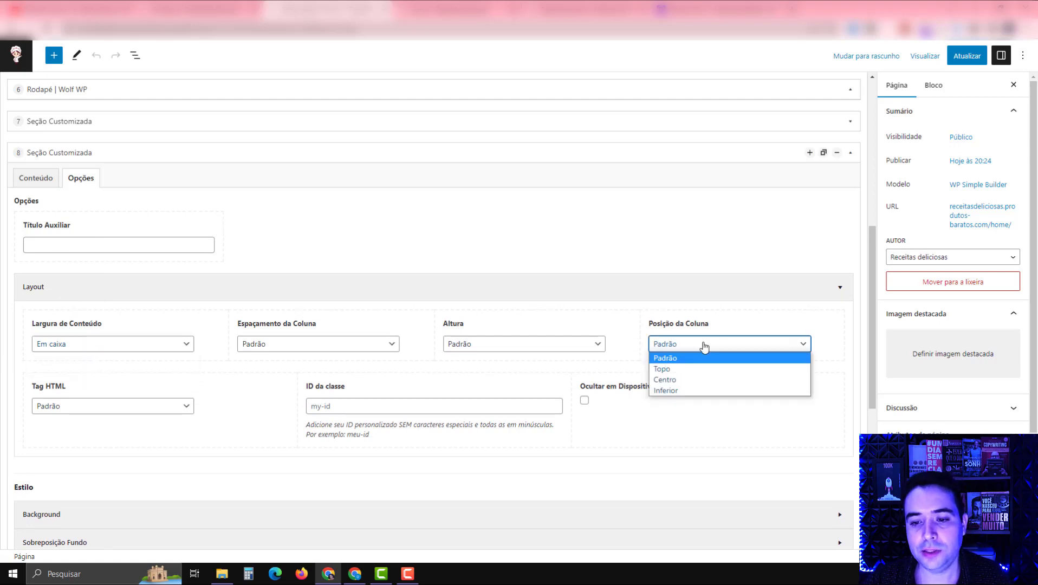
pyautogui.click(681, 378)
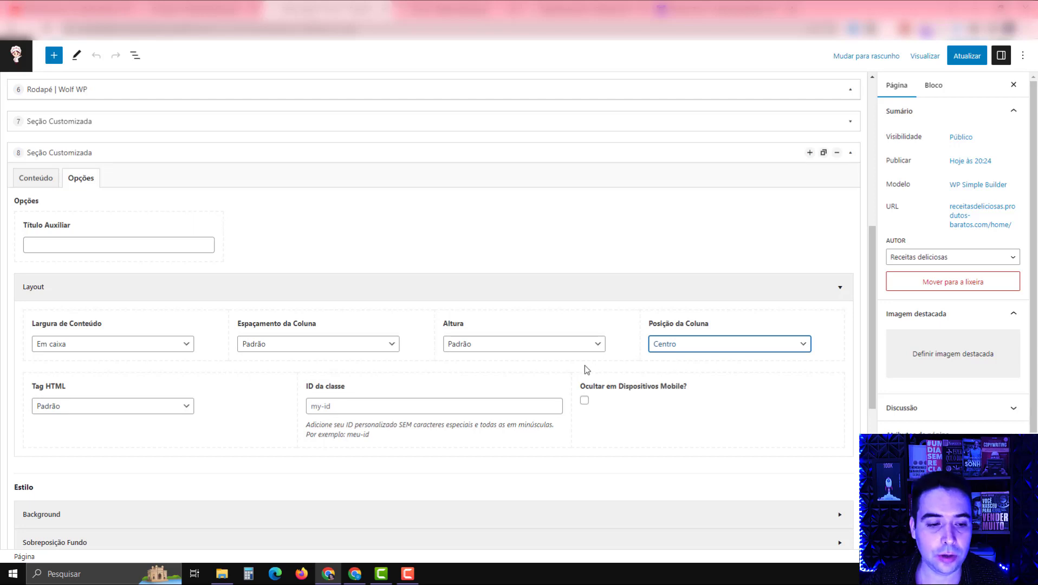
# Examine the background and other style options available for the new product section
pyautogui.scroll(-3, 584, 365)
pyautogui.click(53, 351)
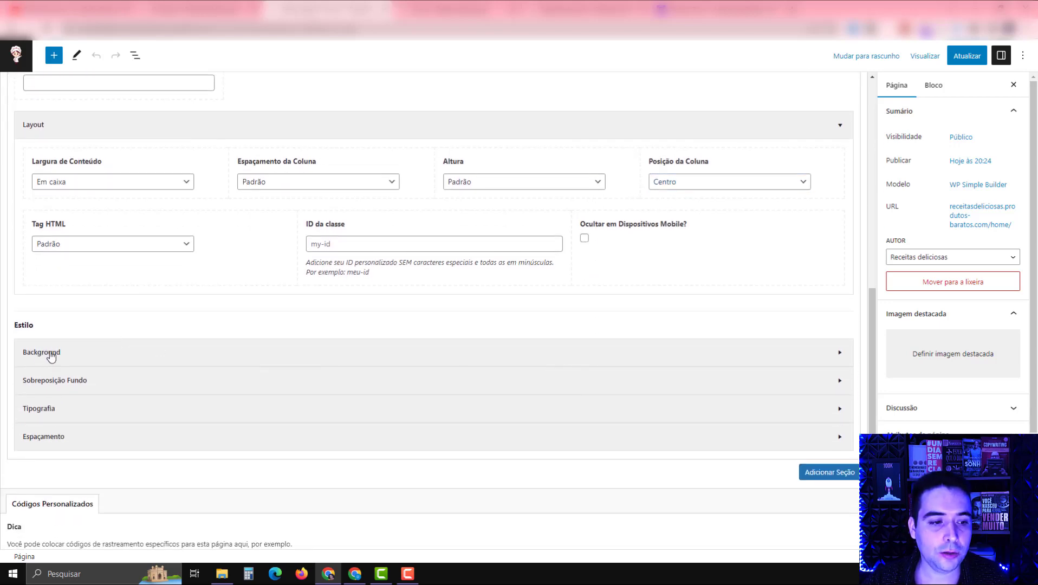
pyautogui.scroll(-1, 155, 377)
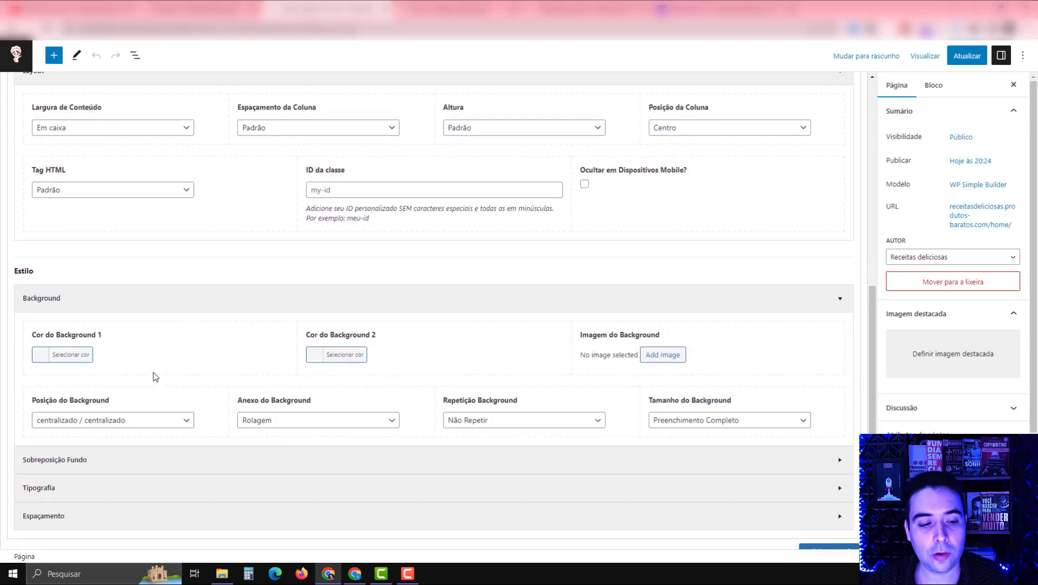
pyautogui.scroll(-1, 130, 395)
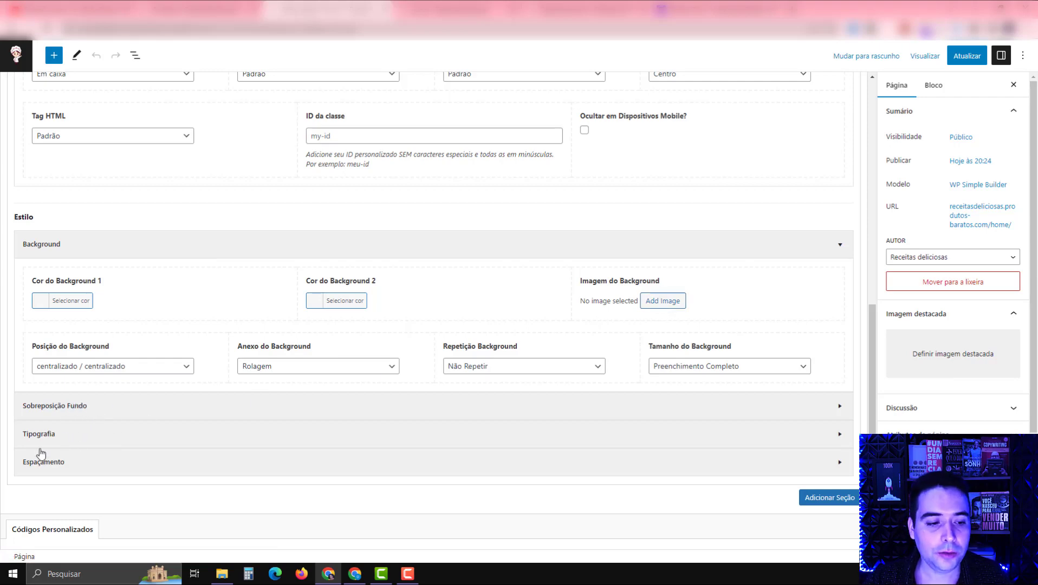
pyautogui.scroll(2, 379, 392)
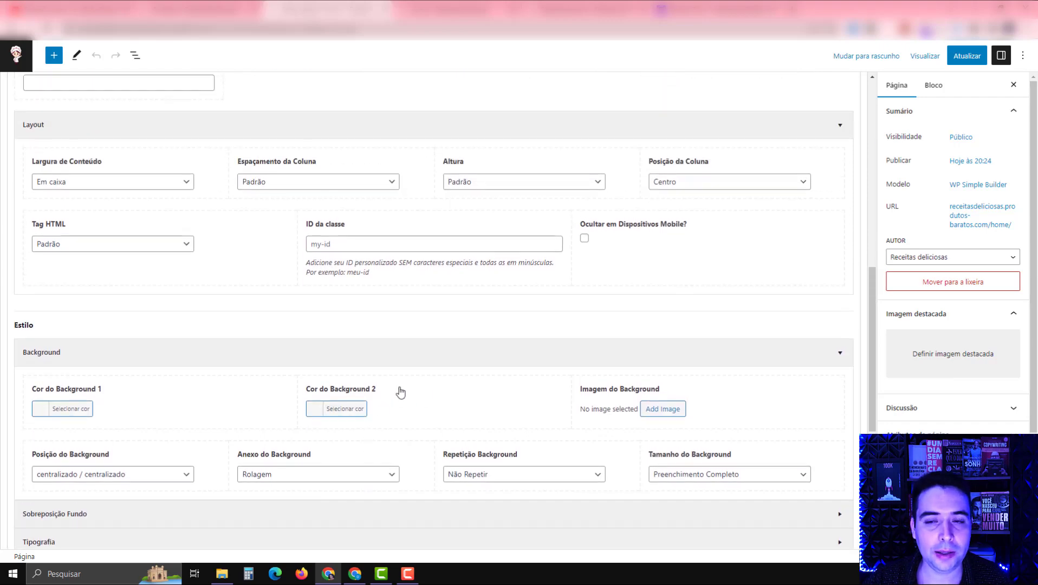
pyautogui.scroll(2, 708, 336)
pyautogui.scroll(2, 708, 336)
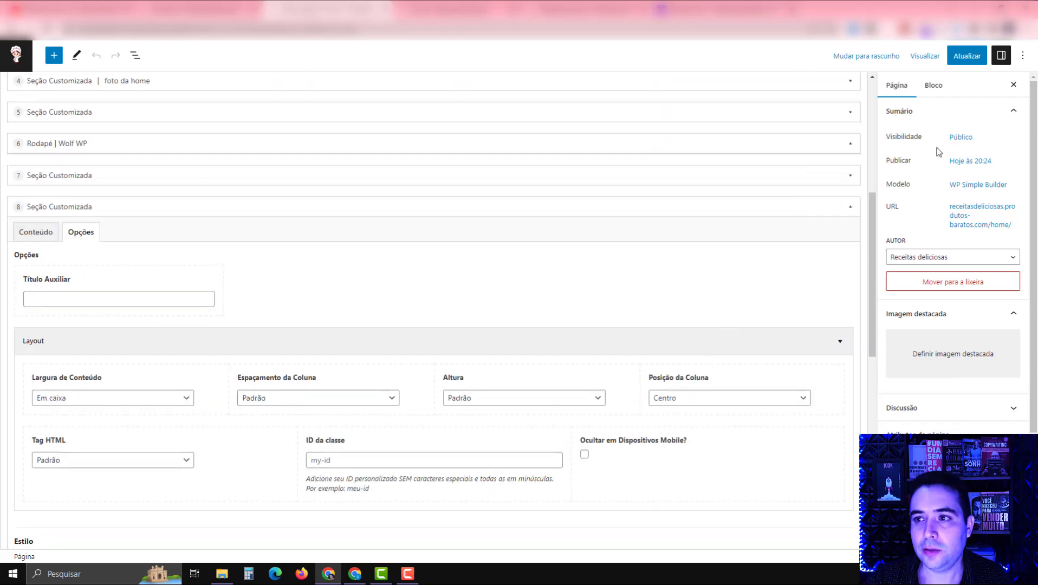
# Update the Home page with the product section placed above the Rodapé section, and review the product cards on the site
pyautogui.click(968, 58)
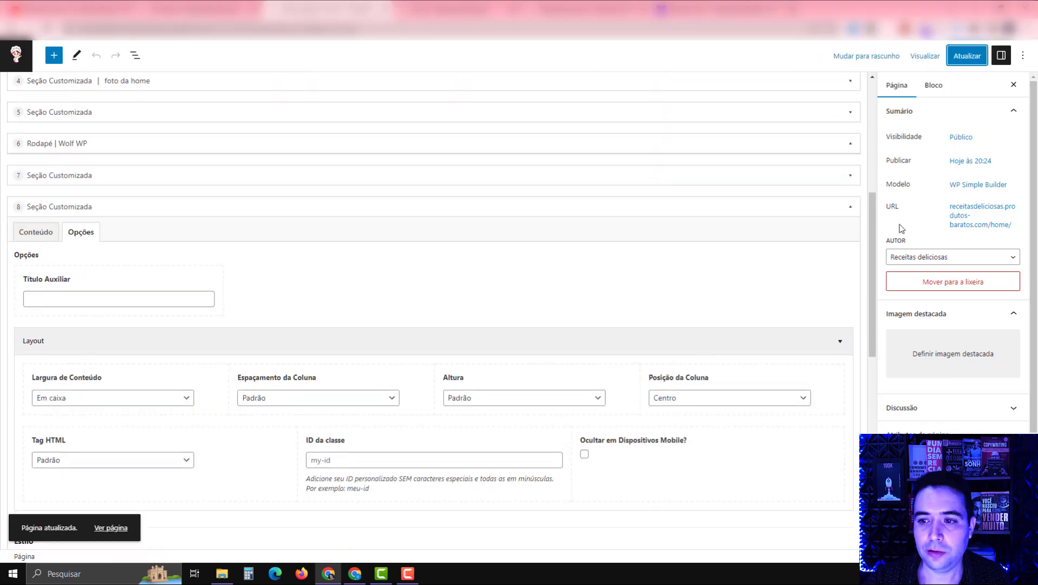
pyautogui.click(851, 206)
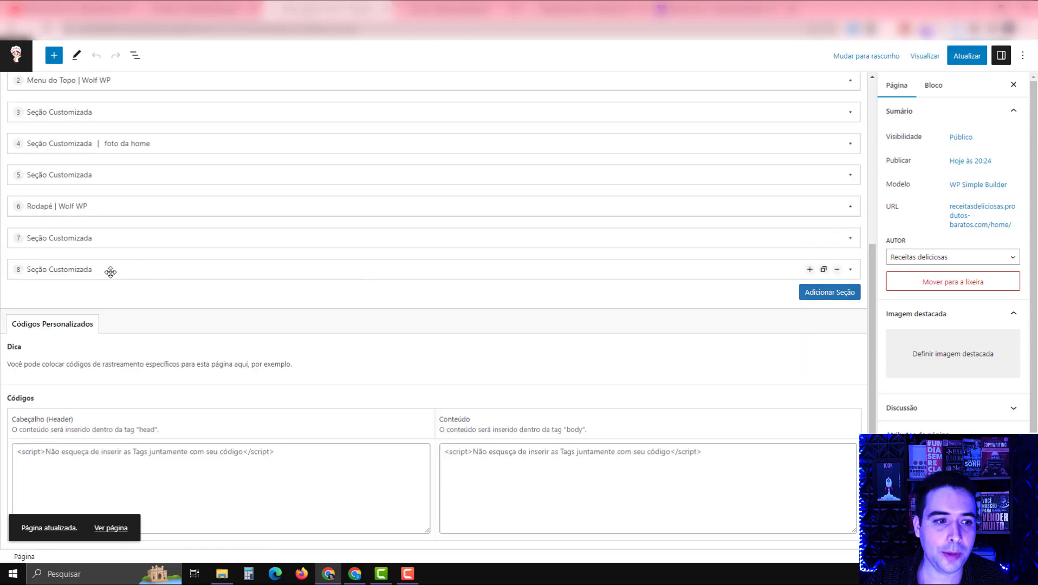
pyautogui.moveTo(109, 270); pyautogui.dragTo(89, 255)
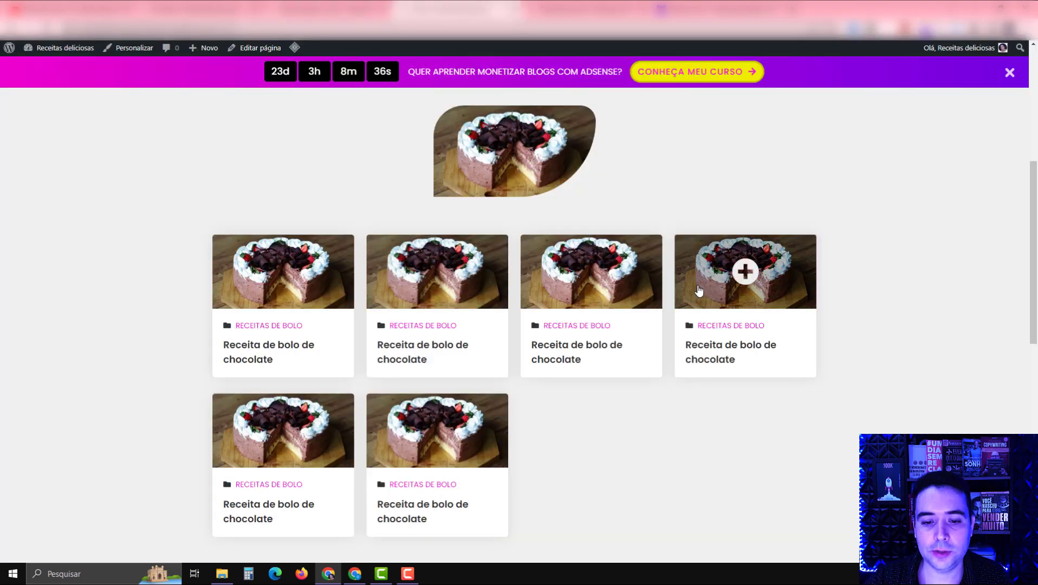
pyautogui.scroll(-5, 618, 225)
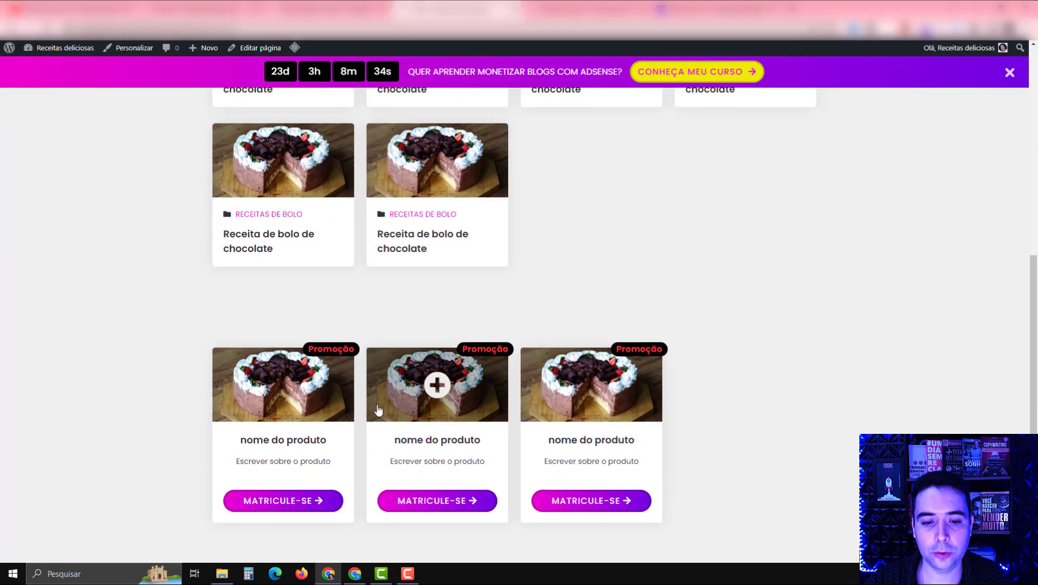
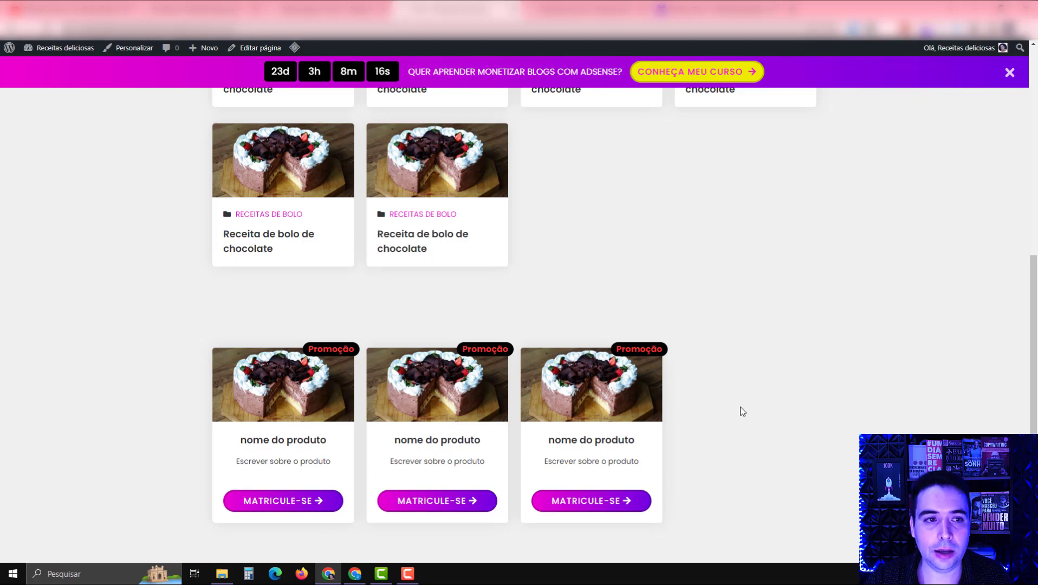
# Set the mobile content alignment of the product section's column to Centro in the page editor
pyautogui.hotkey('ctrl', 'shift', 'Tab')
pyautogui.click(849, 237)
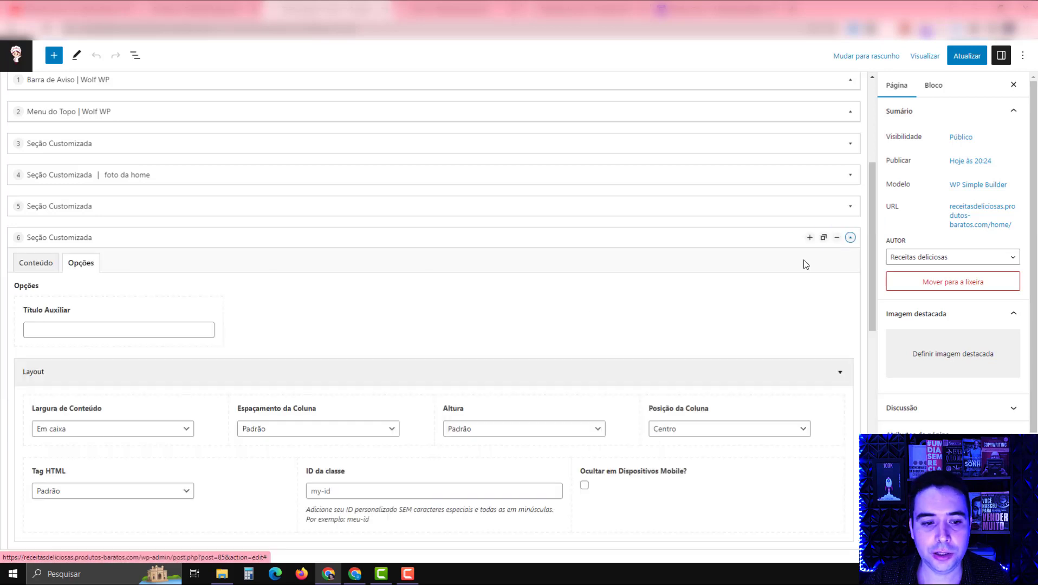
pyautogui.scroll(-2, 389, 296)
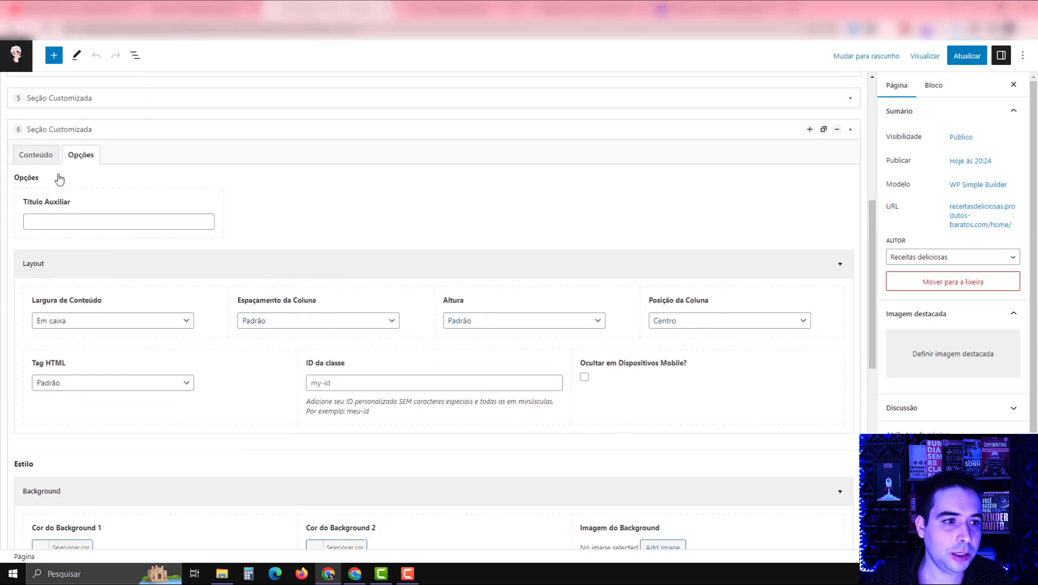
pyautogui.click(42, 160)
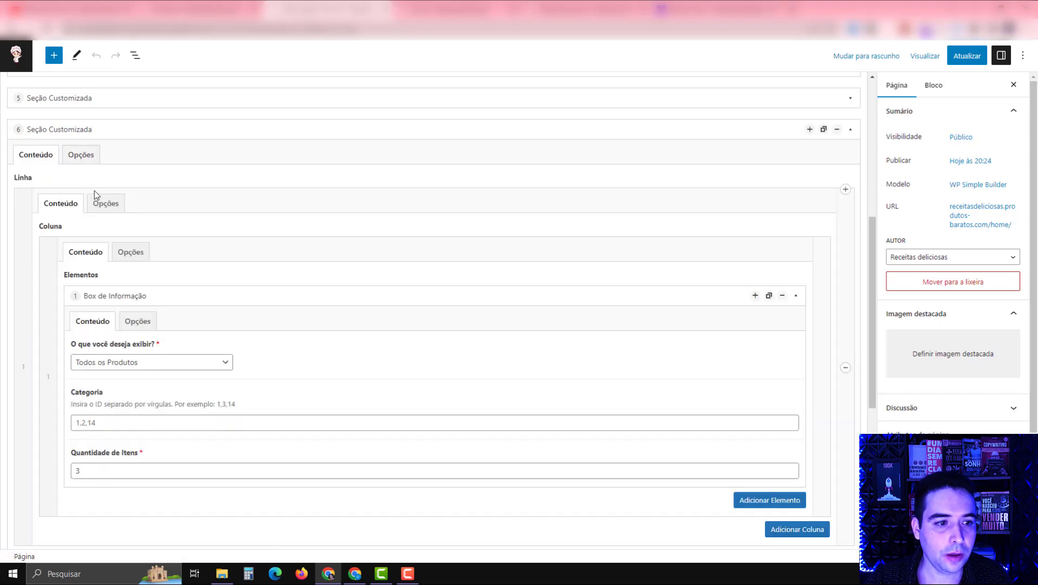
pyautogui.click(129, 263)
pyautogui.click(125, 302)
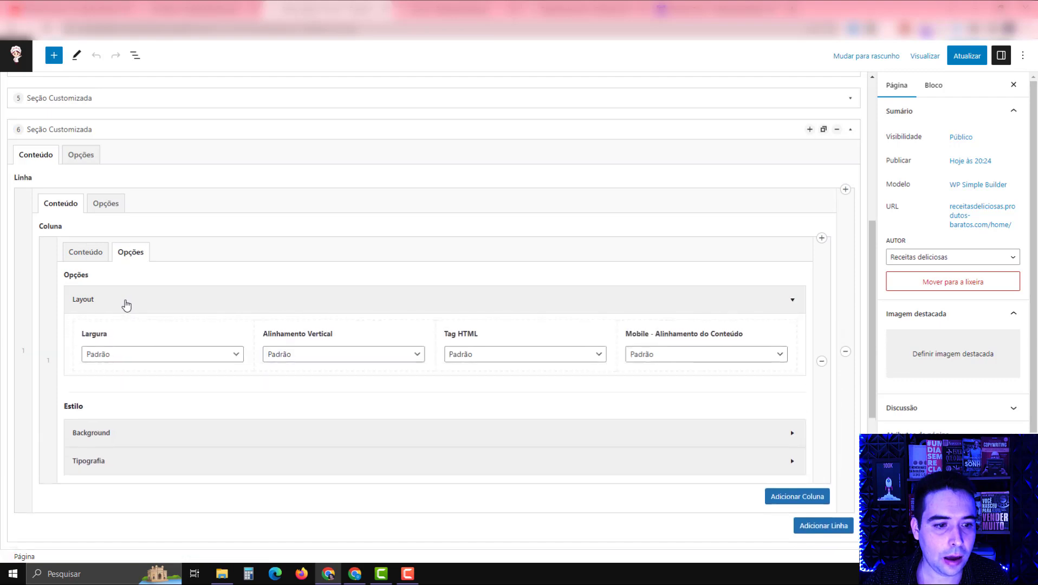
pyautogui.click(692, 357)
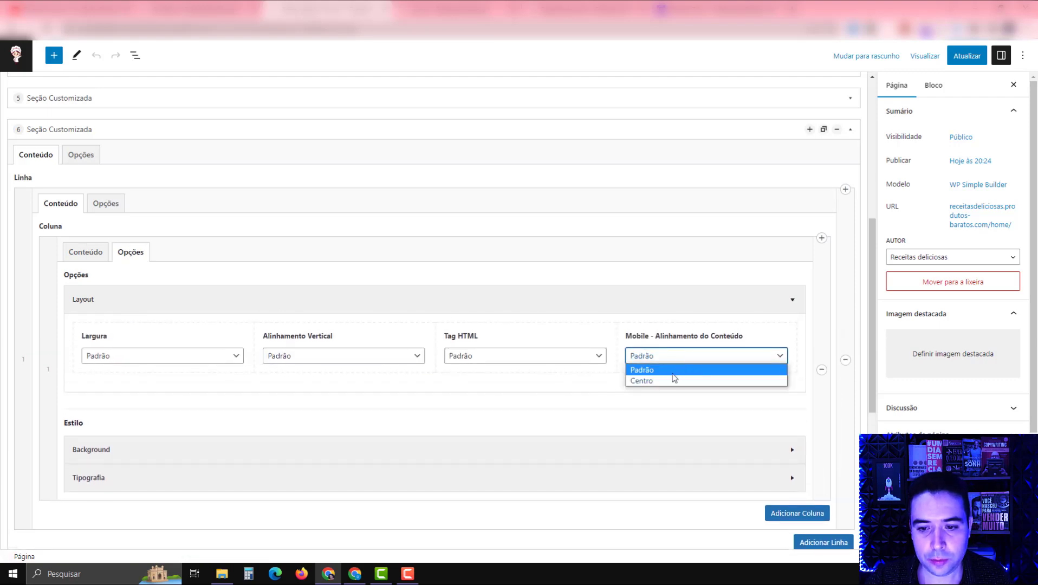
pyautogui.click(663, 382)
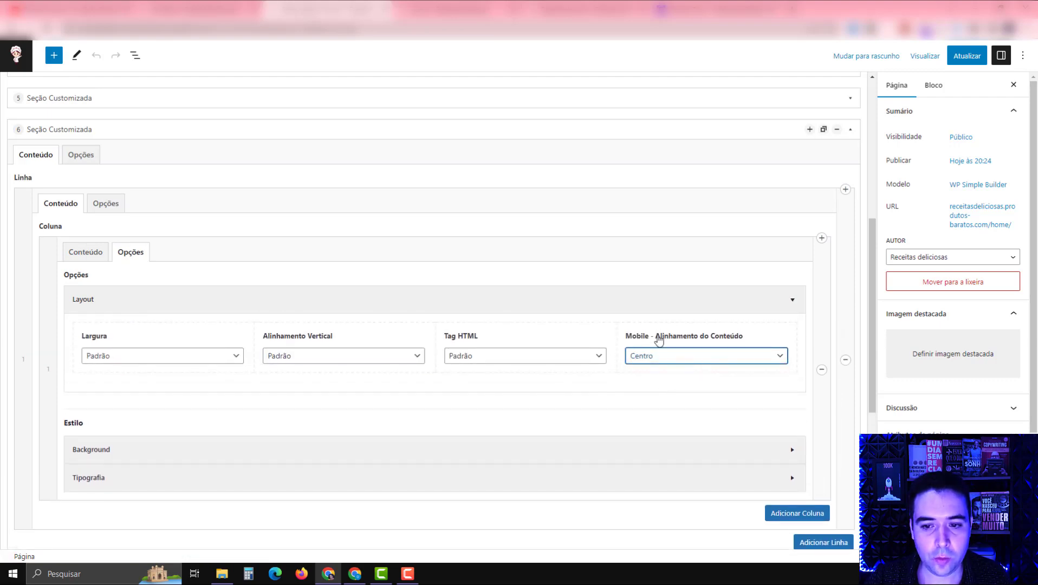
# Set the horizontal alignment of the product section's Box de Informação element to Centro
pyautogui.click(97, 257)
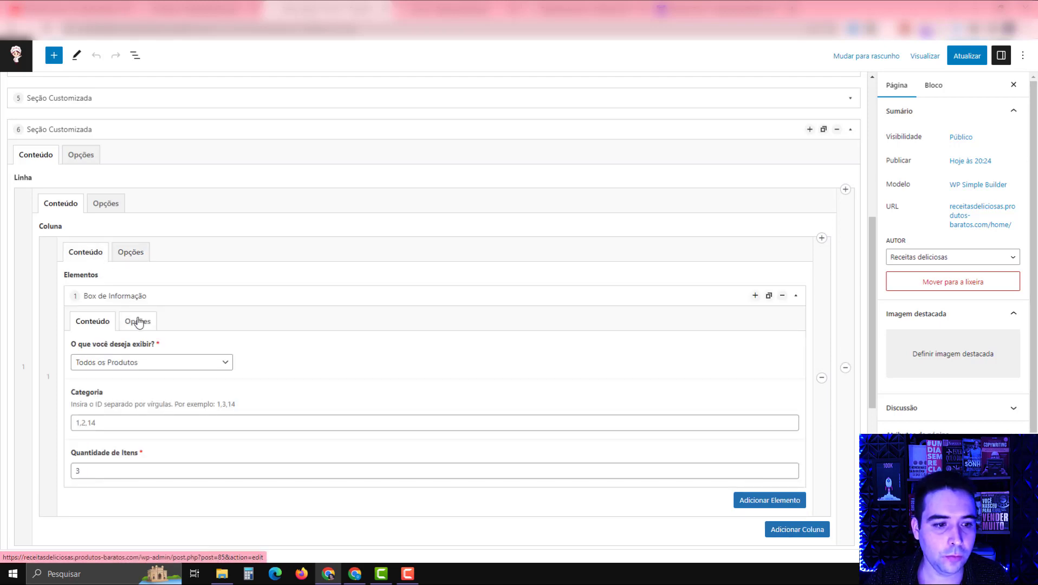
pyautogui.click(139, 322)
pyautogui.click(130, 375)
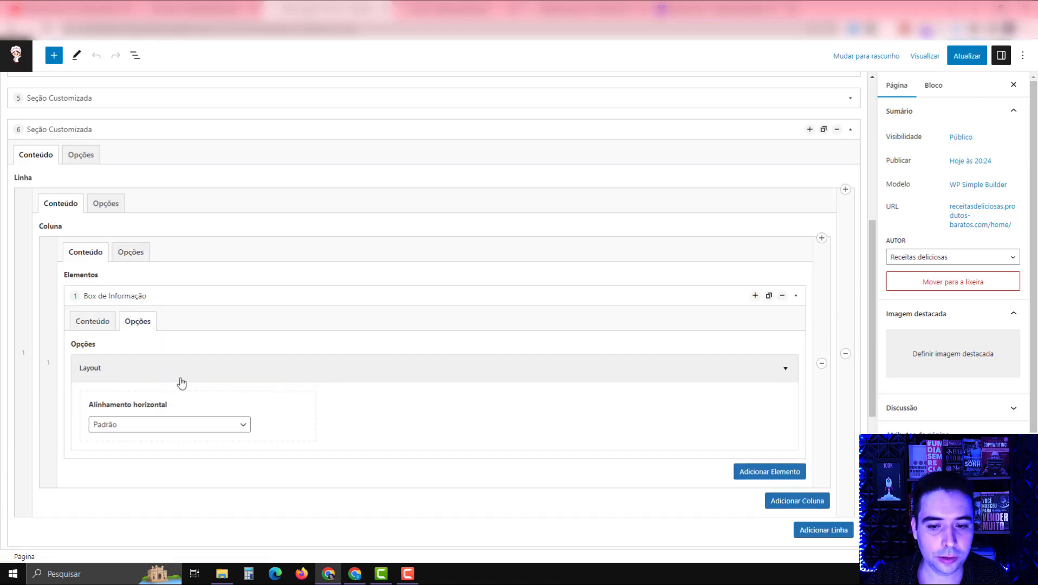
pyautogui.click(176, 425)
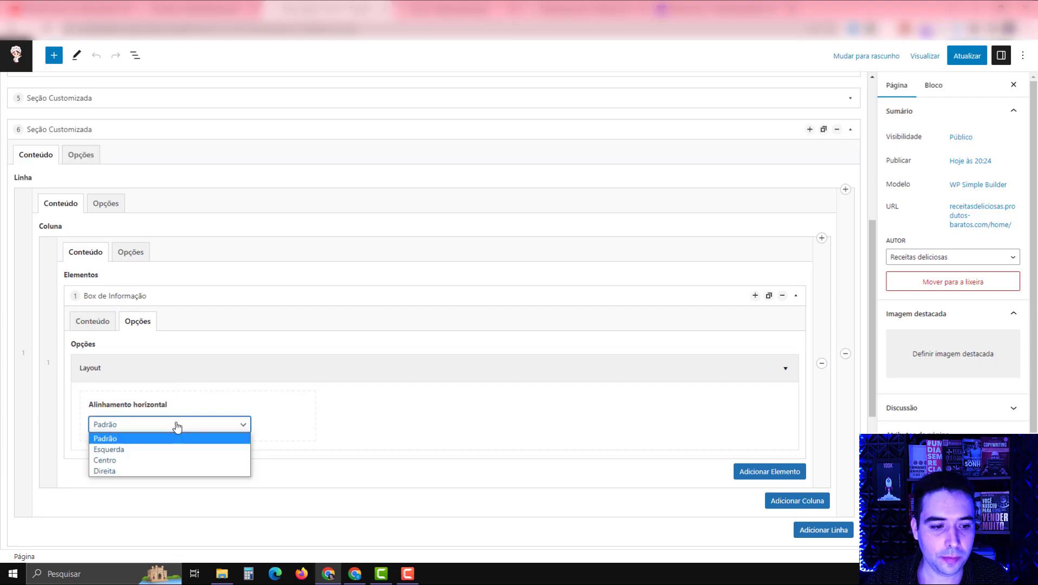
pyautogui.click(123, 459)
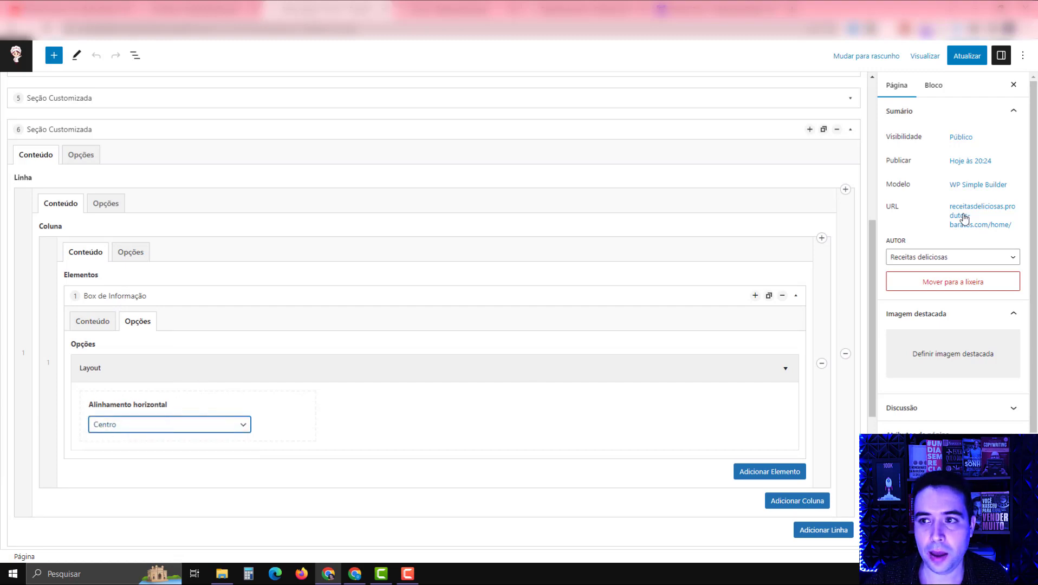
# Update the Home page and check the alignment of the product cards on the reloaded site
pyautogui.click(969, 61)
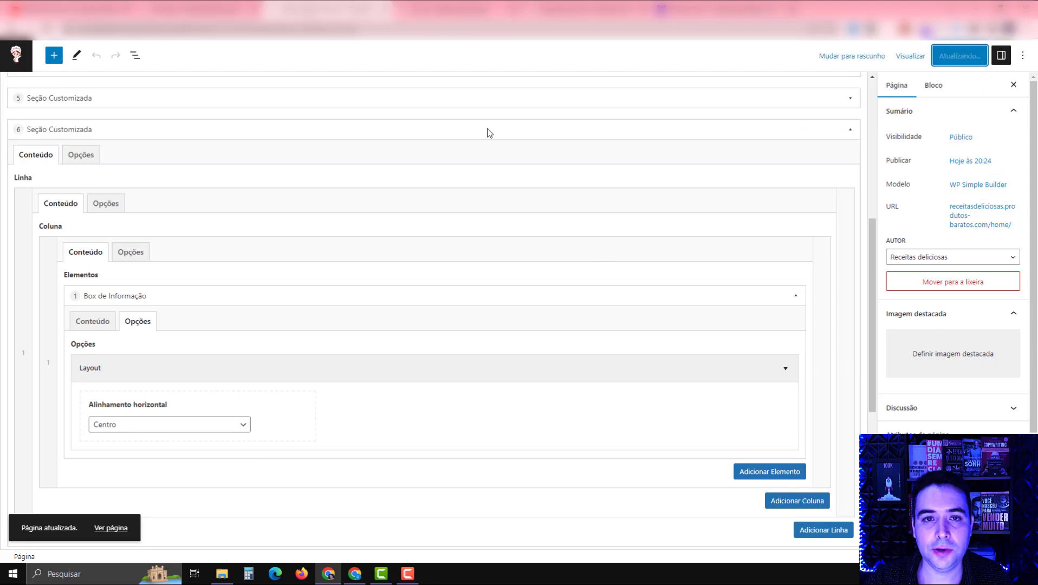
pyautogui.click(469, 8)
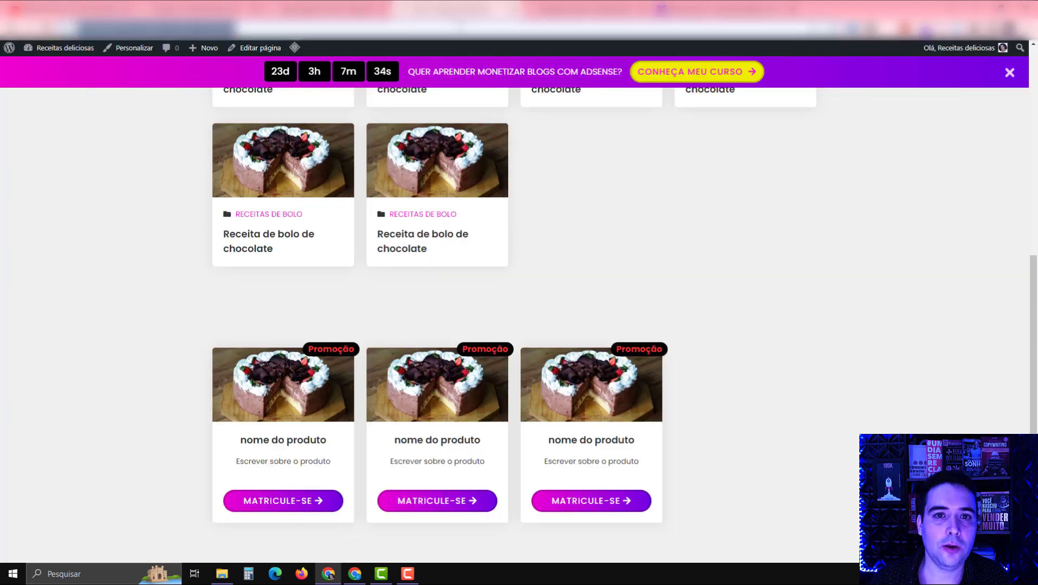
pyautogui.press('F5')
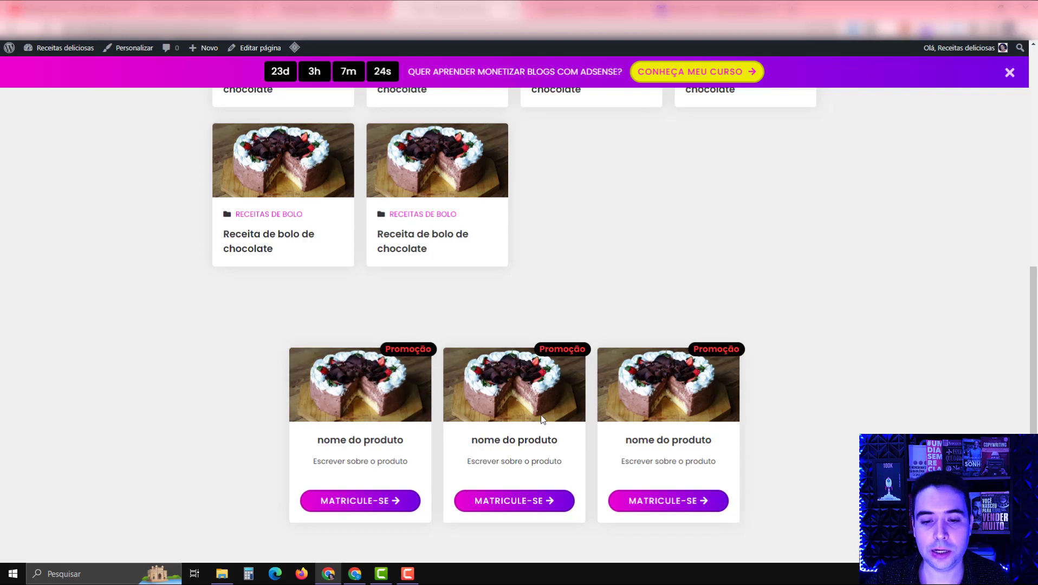
pyautogui.scroll(-1, 575, 445)
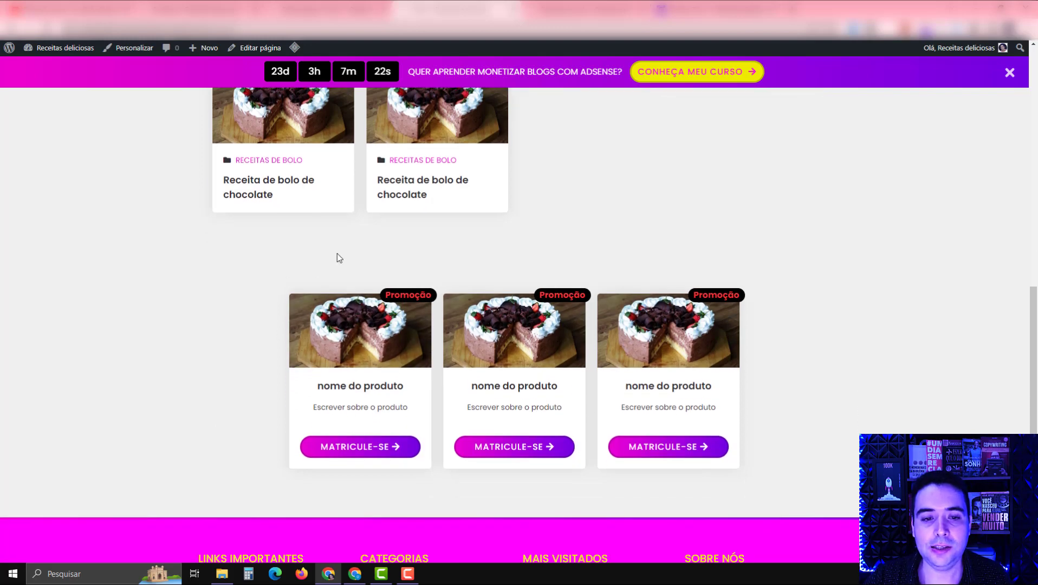
pyautogui.scroll(8, 522, 268)
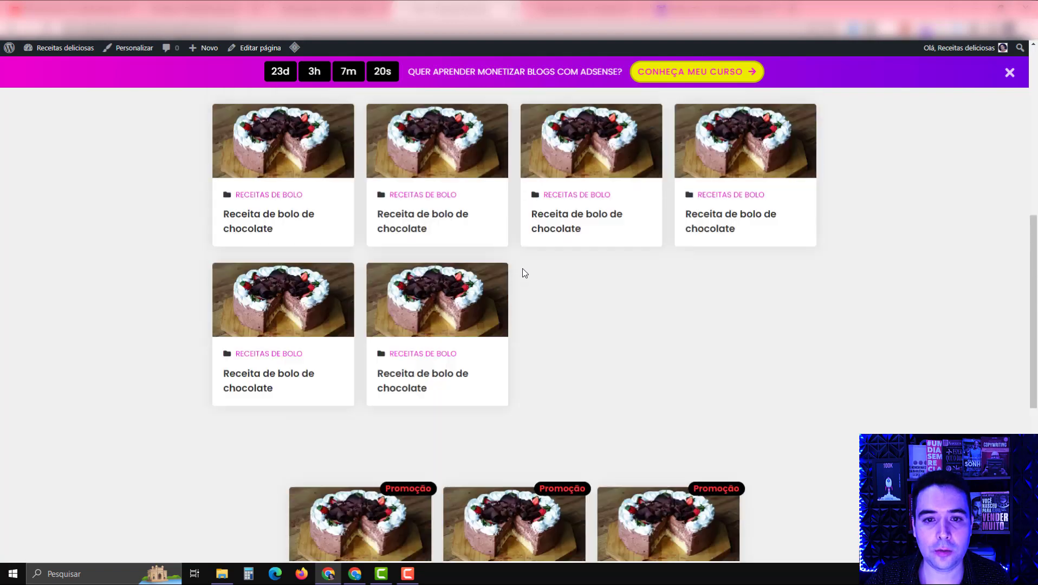
# Duplicate the welcome text section (section 3) and place the copy directly above the product section
pyautogui.click(328, 8)
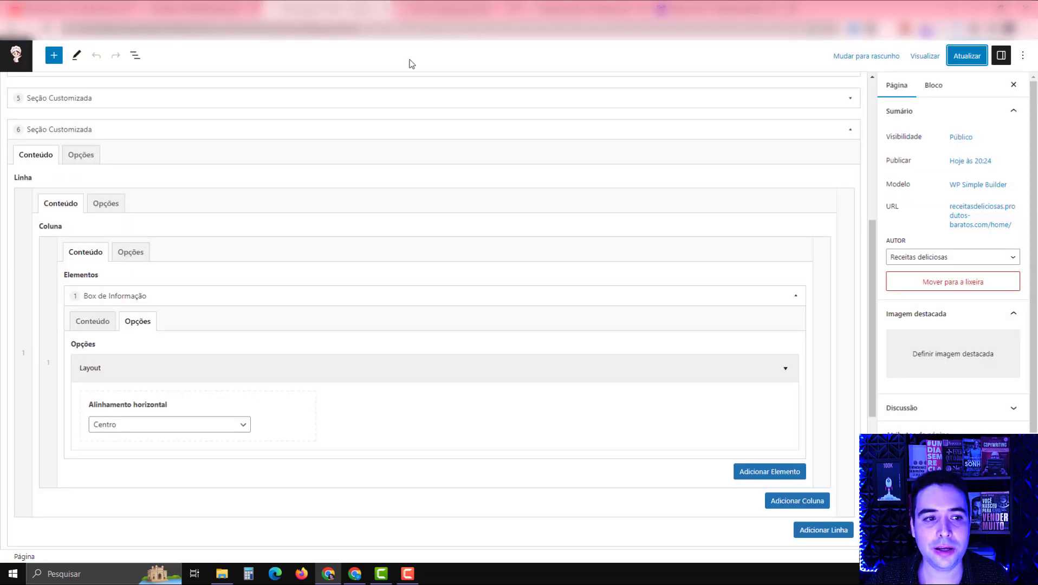
pyautogui.click(851, 131)
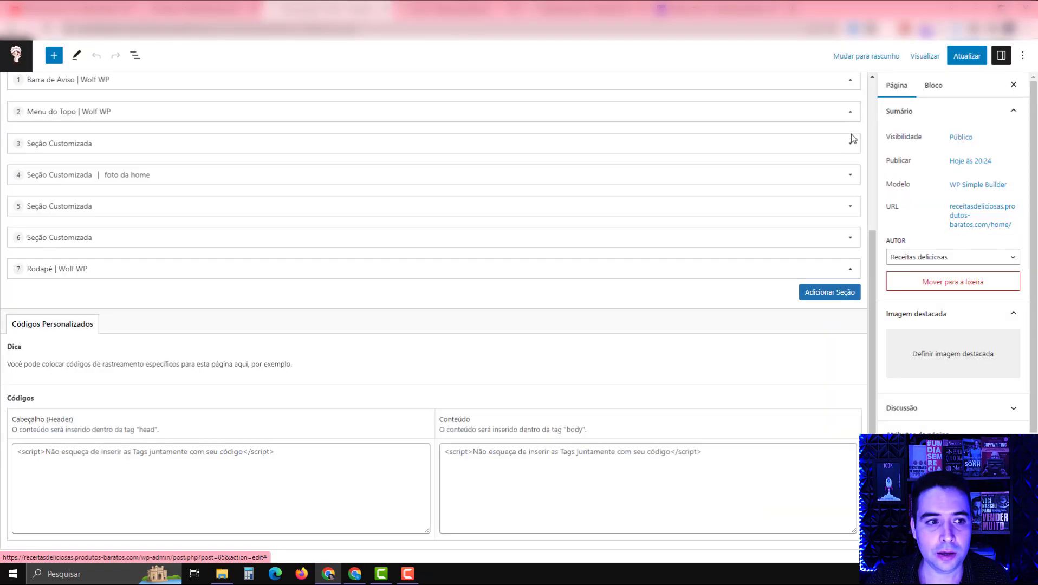
pyautogui.scroll(1, 588, 309)
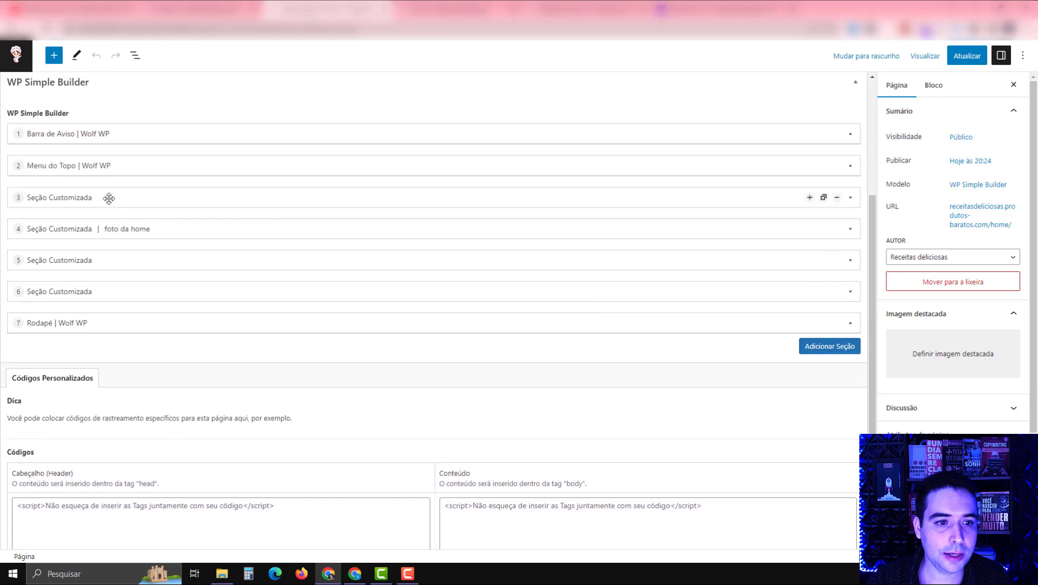
pyautogui.click(824, 198)
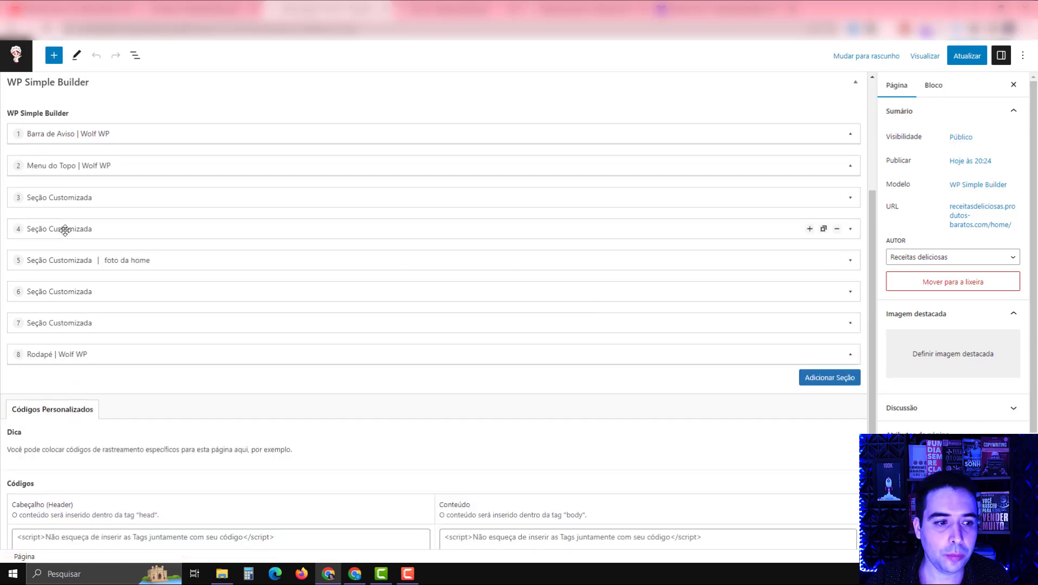
pyautogui.moveTo(65, 231); pyautogui.dragTo(693, 318)
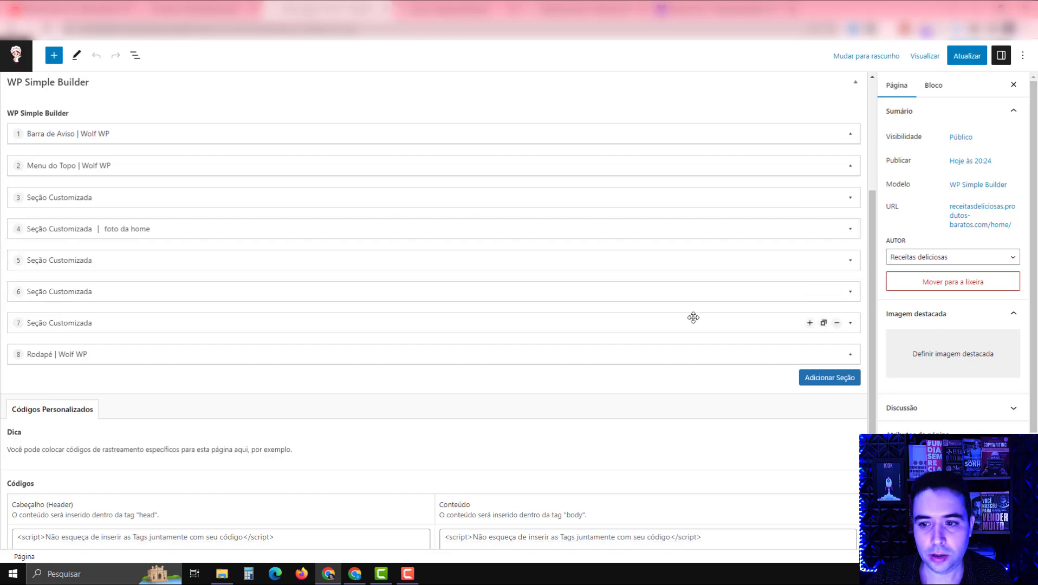
# Replace the duplicated section's heading with CONFIRA NOSSOS PRODUTOS in the visual editor
pyautogui.click(849, 291)
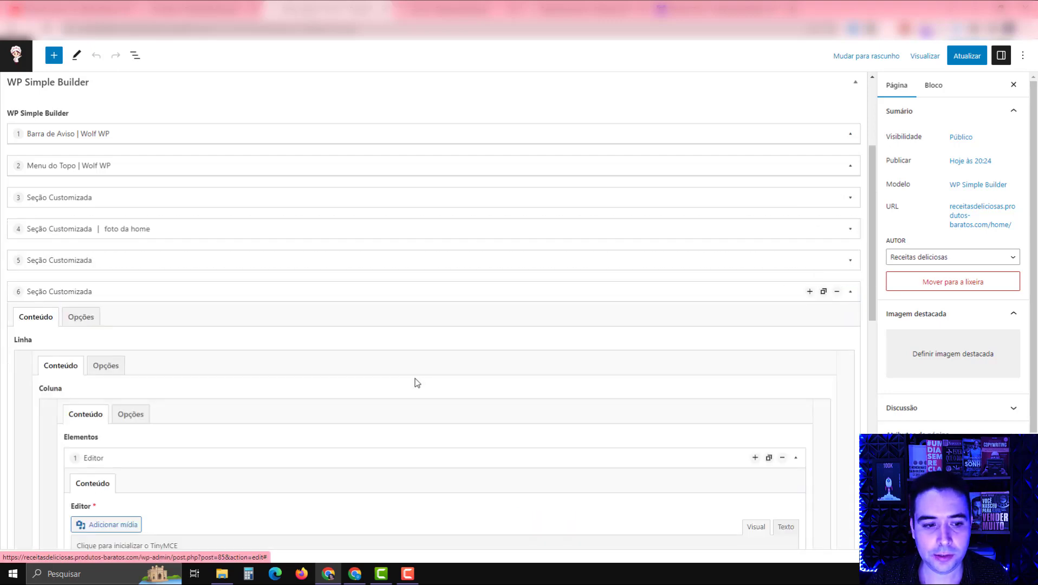
pyautogui.scroll(-5, 417, 383)
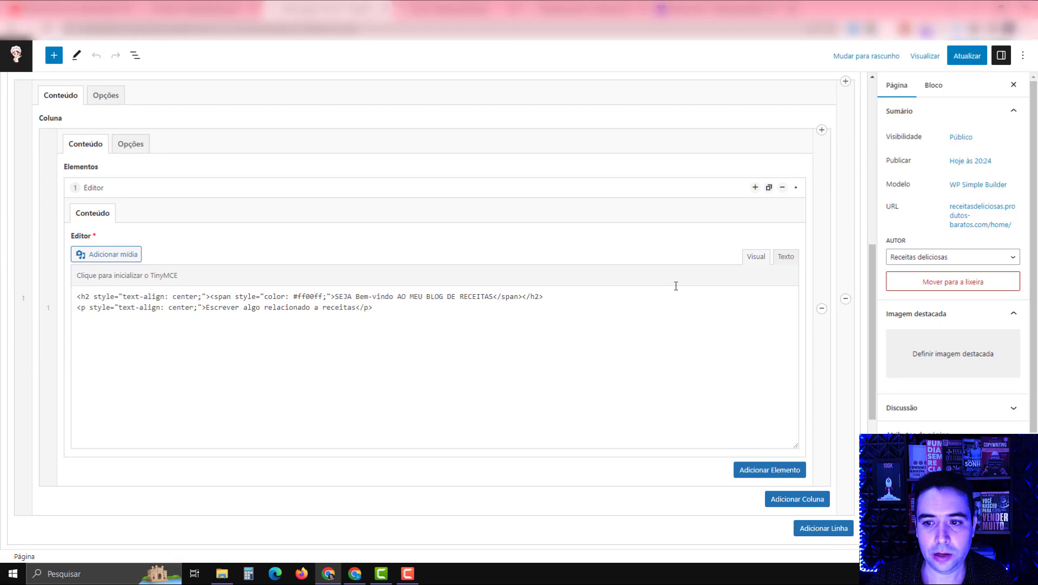
pyautogui.click(755, 260)
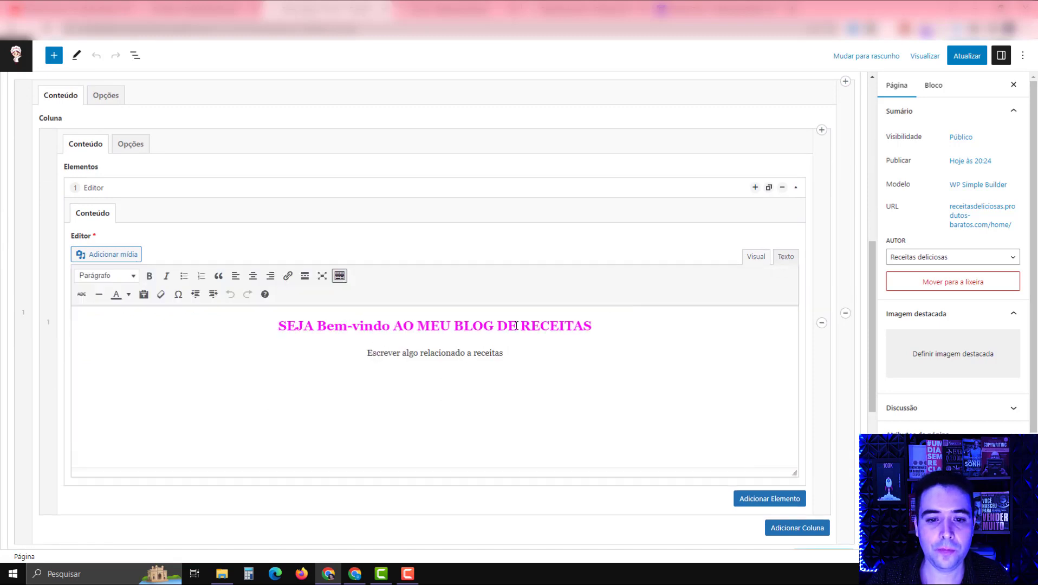
pyautogui.click(464, 327)
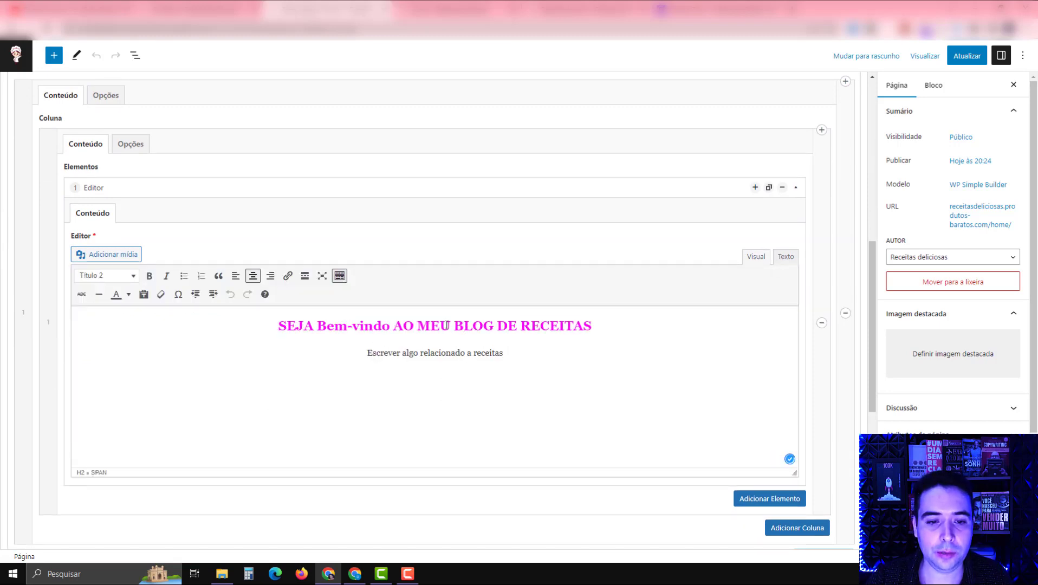
pyautogui.tripleClick(447, 325)
pyautogui.write('C')
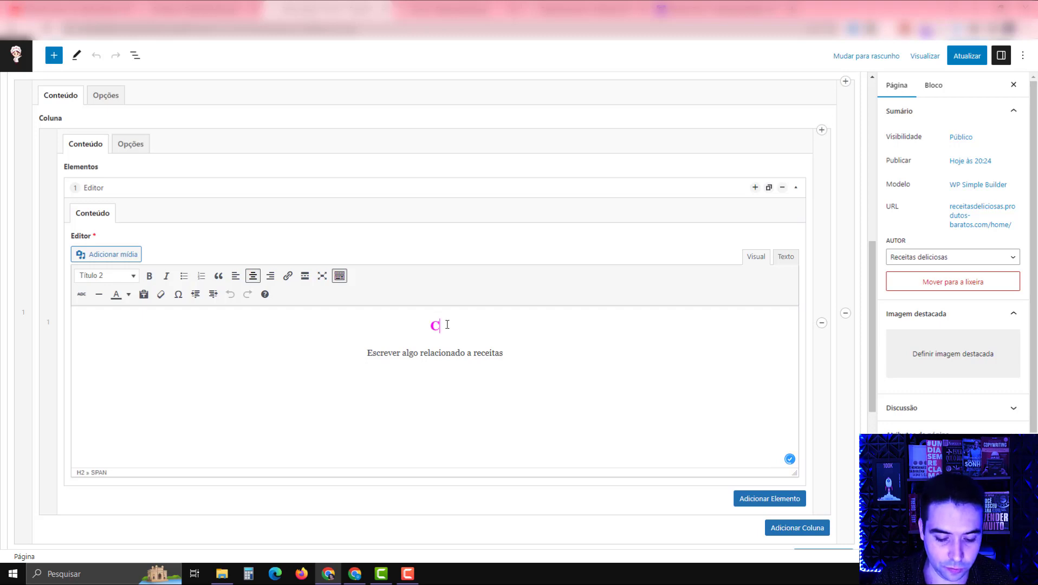
pyautogui.write('ONFIRA N')
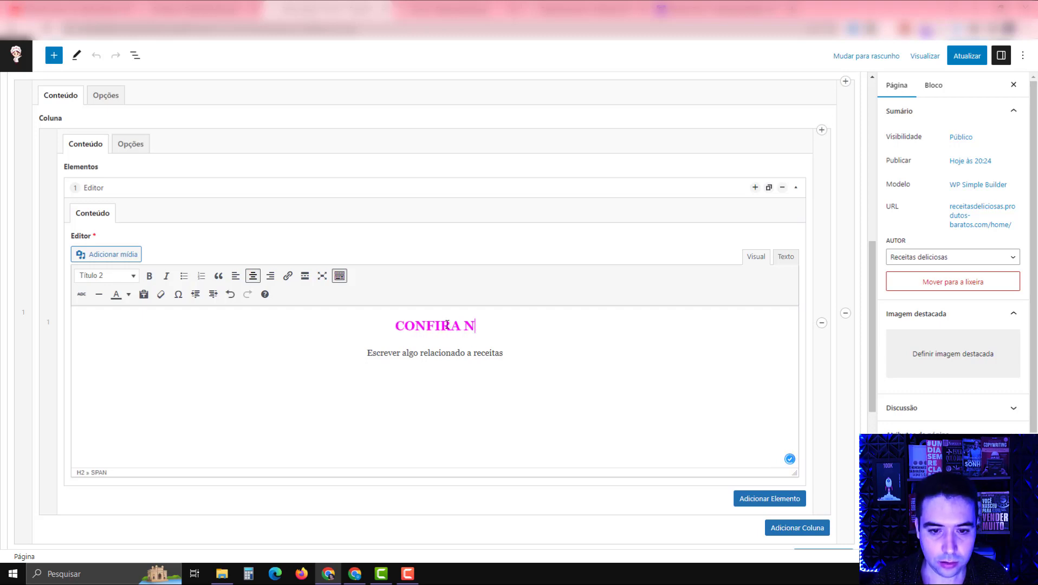
pyautogui.write('OSSOS PRODUTOS')
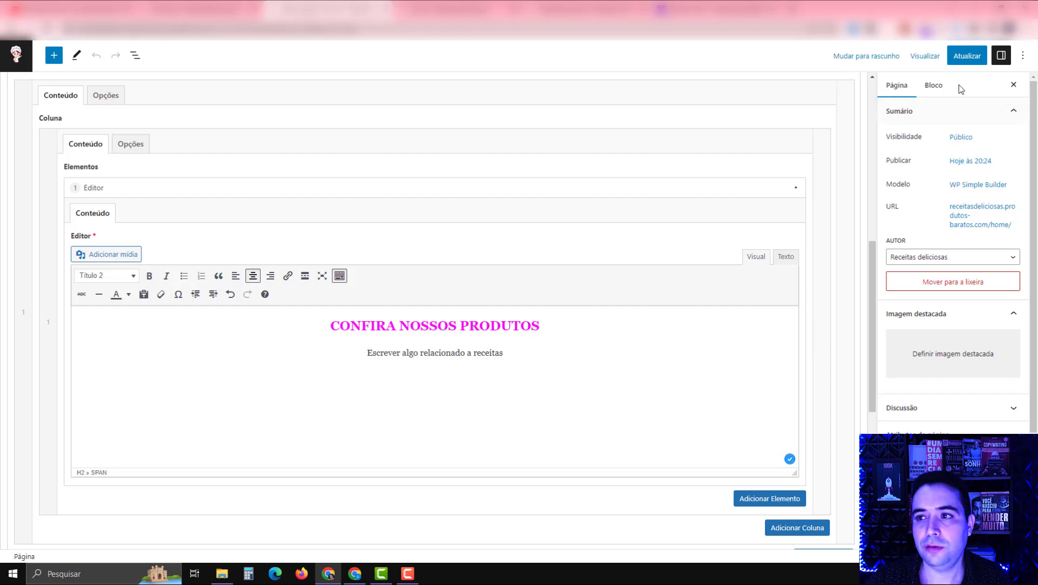
# Update the Home page and review the new product heading and the whole page on the reloaded site
pyautogui.click(968, 56)
pyautogui.hotkey('ctrl', 'Tab')
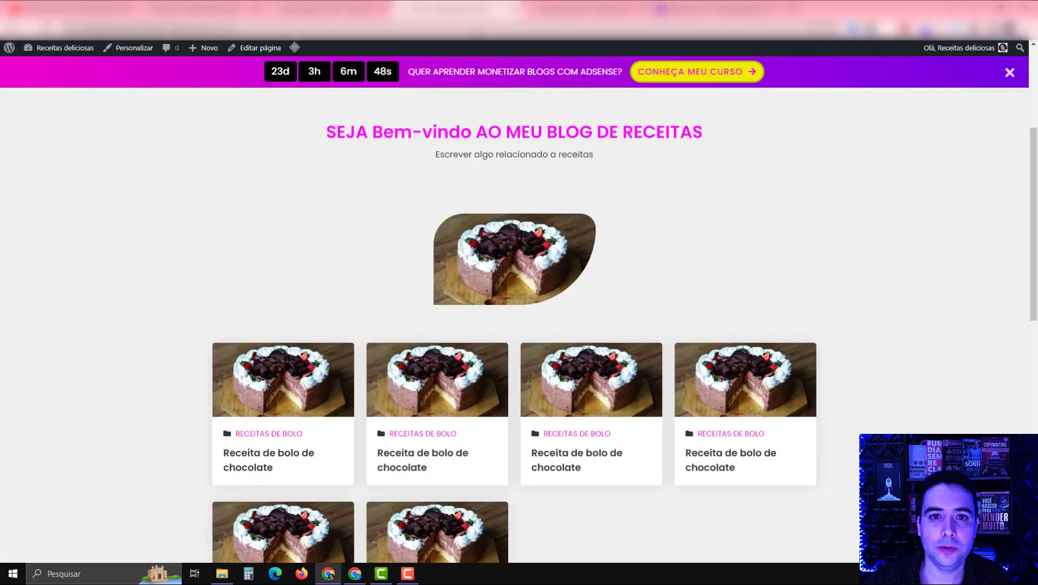
pyautogui.press('F5')
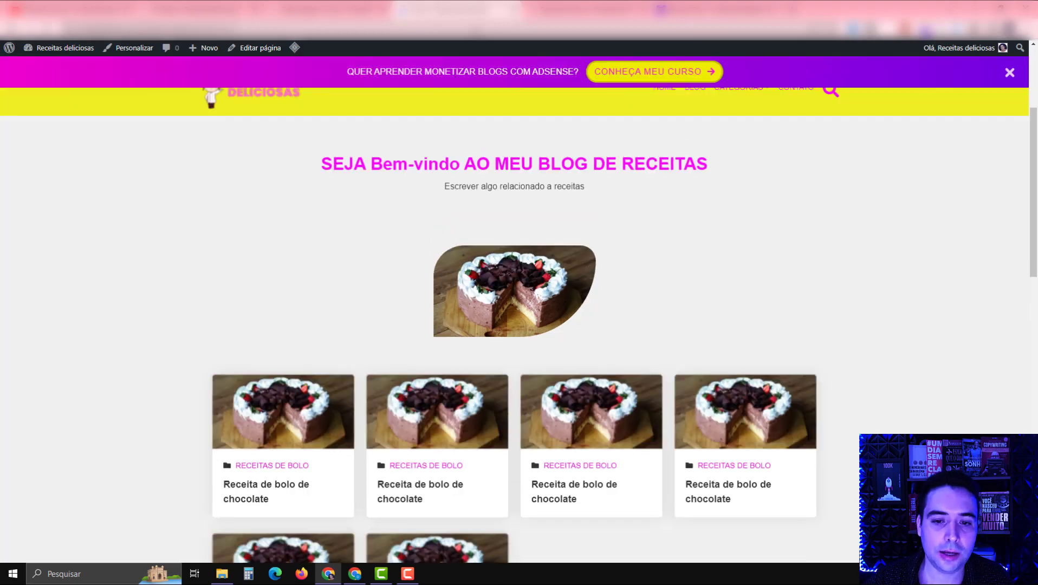
pyautogui.scroll(-3, 547, 339)
pyautogui.scroll(-4, 547, 340)
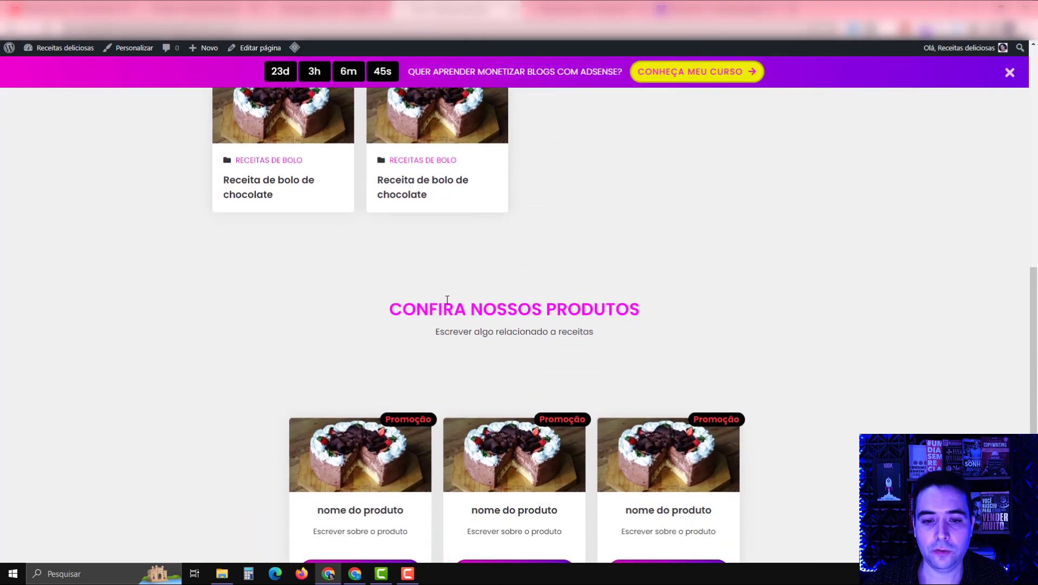
pyautogui.scroll(-3, 654, 376)
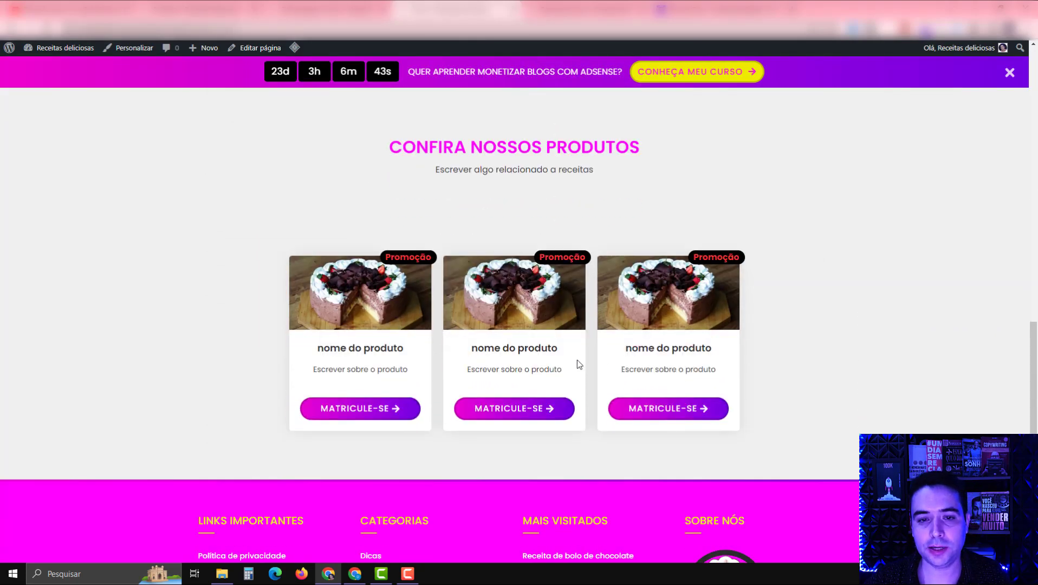
pyautogui.scroll(4, 577, 361)
pyautogui.scroll(6, 565, 347)
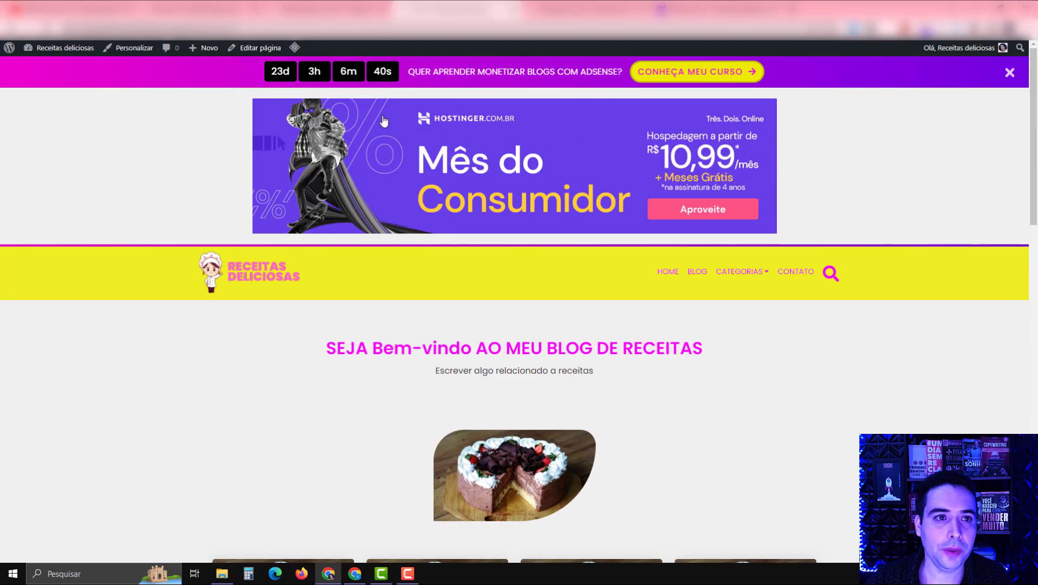
# Return to the Home page editor and view the HTML source of the CONFIRA NOSSOS PRODUTOS text
pyautogui.click(328, 10)
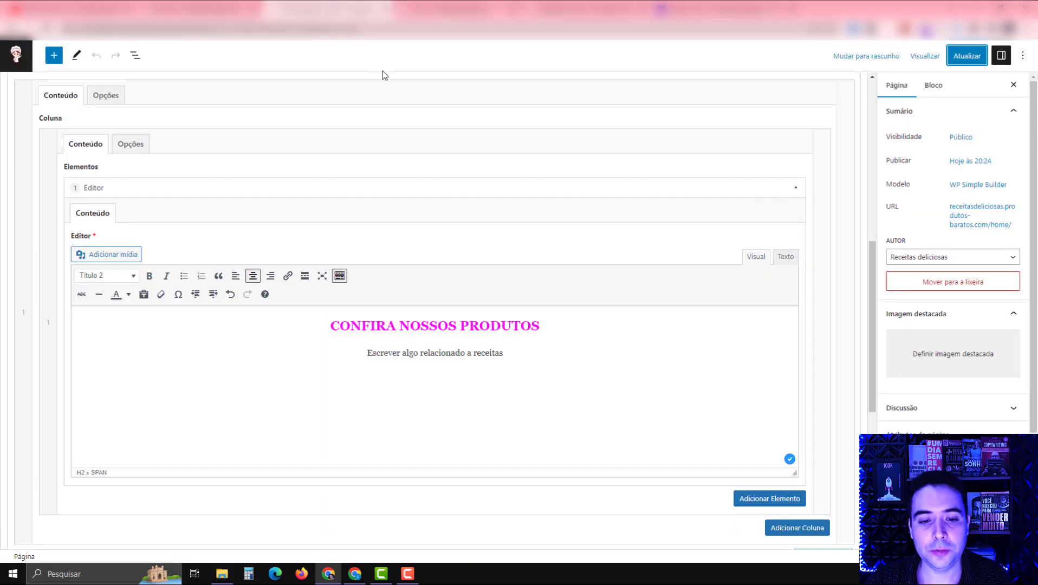
pyautogui.click(526, 353)
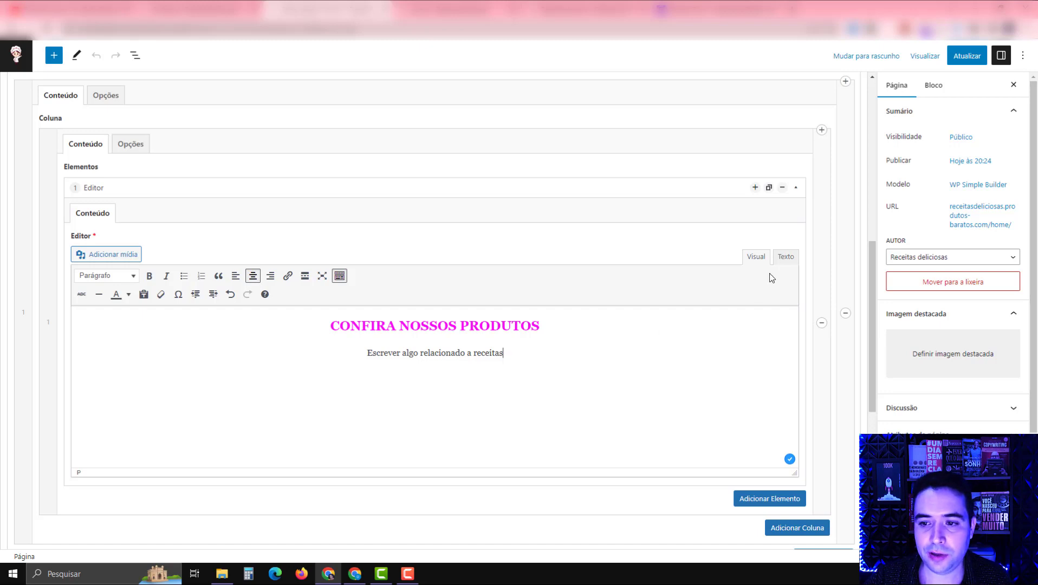
pyautogui.click(784, 258)
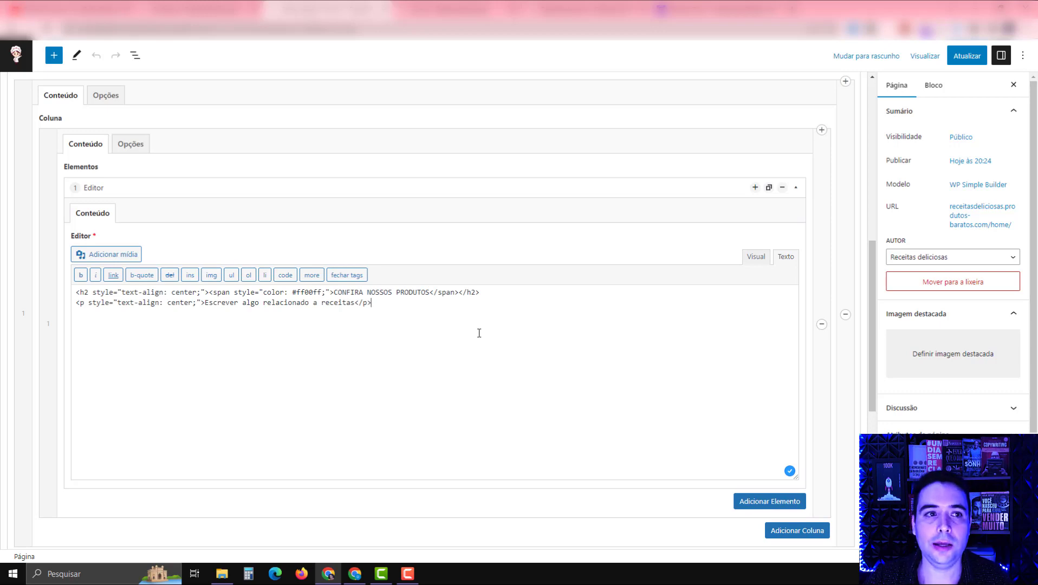
# Add a new custom section after the footer section of the Home page and insert a row in it
pyautogui.scroll(-5, 682, 412)
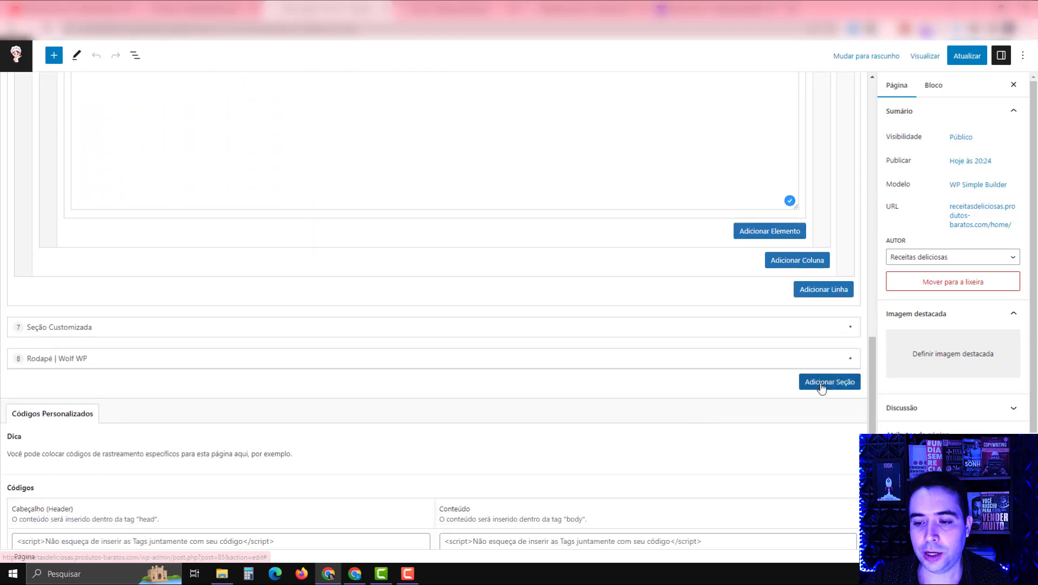
pyautogui.click(829, 385)
pyautogui.click(809, 321)
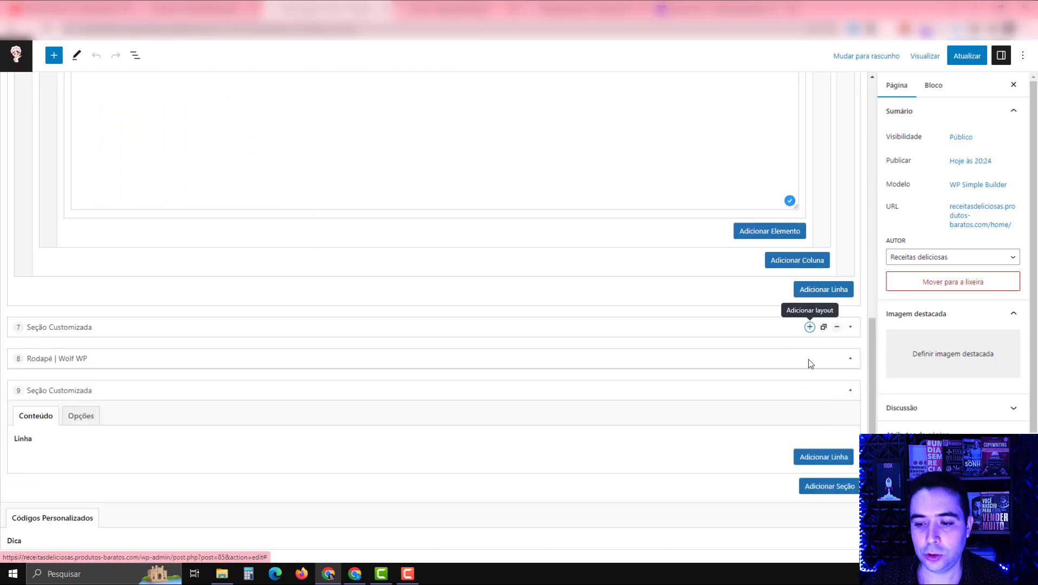
pyautogui.click(811, 459)
pyautogui.scroll(-3, 793, 488)
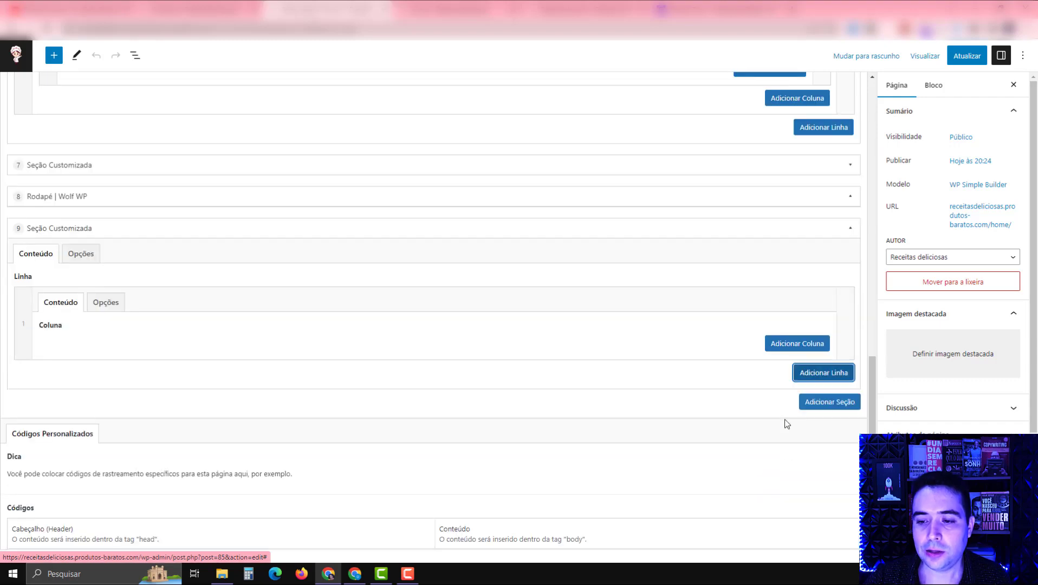
# Add a column with an Editor element to the new section's row and initialise its visual text editor
pyautogui.click(788, 345)
pyautogui.click(771, 423)
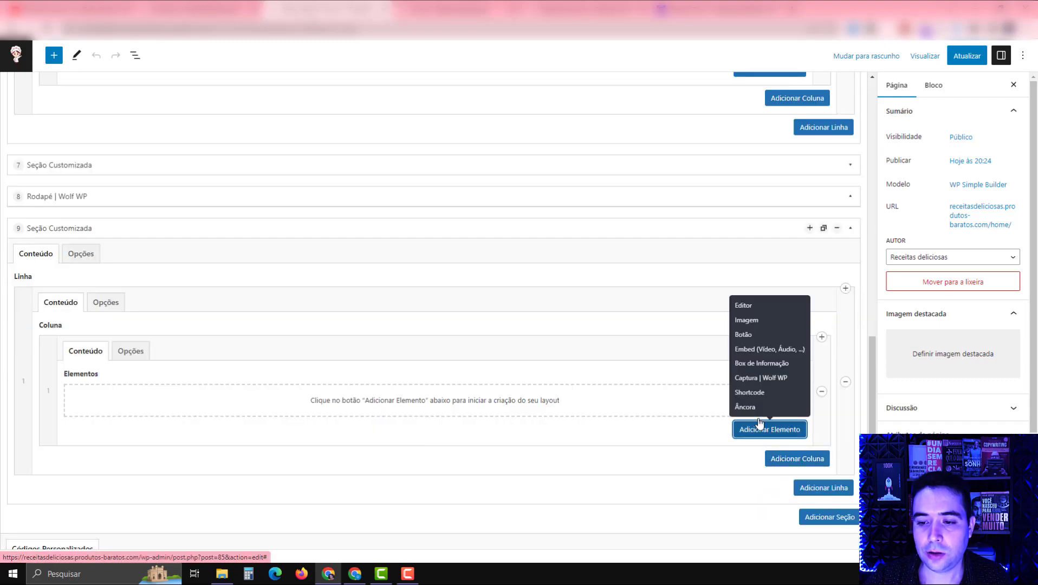
pyautogui.click(747, 306)
pyautogui.scroll(-4, 746, 310)
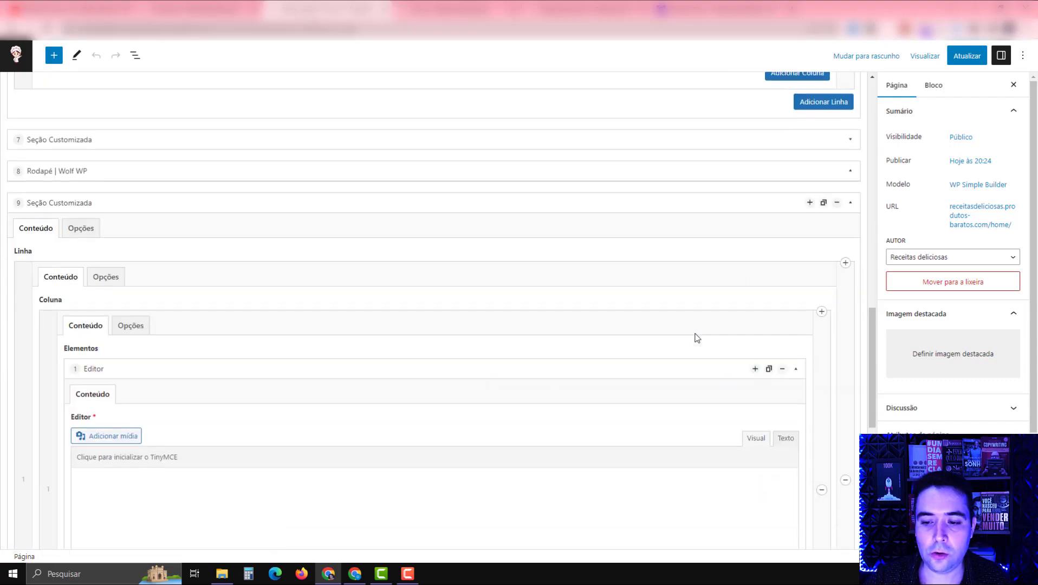
pyautogui.click(784, 257)
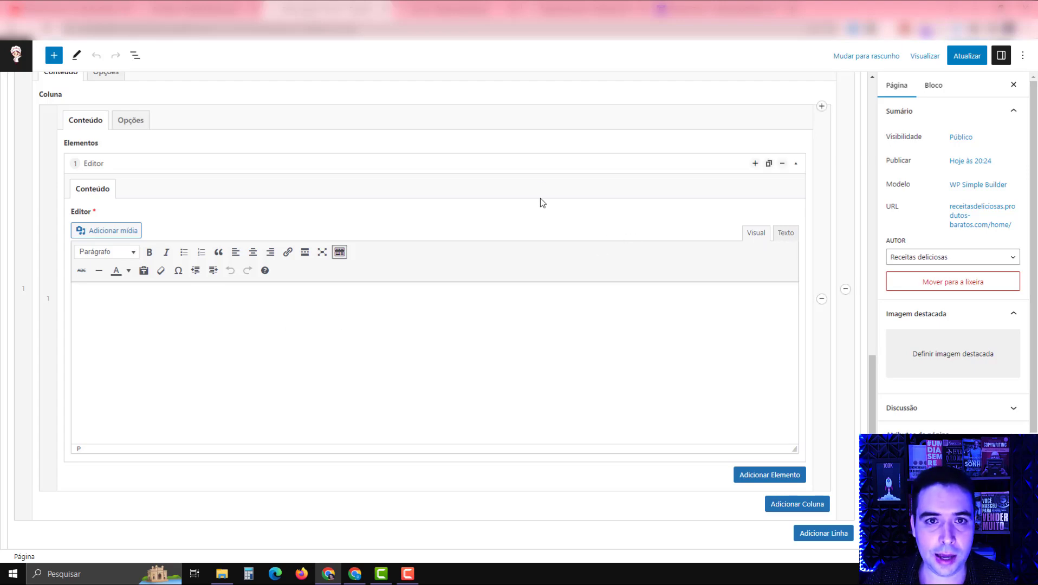
# Review the Home page on the live site, from the welcome heading through the recipe posts to the products
pyautogui.hotkey('ctrl', 'Tab')
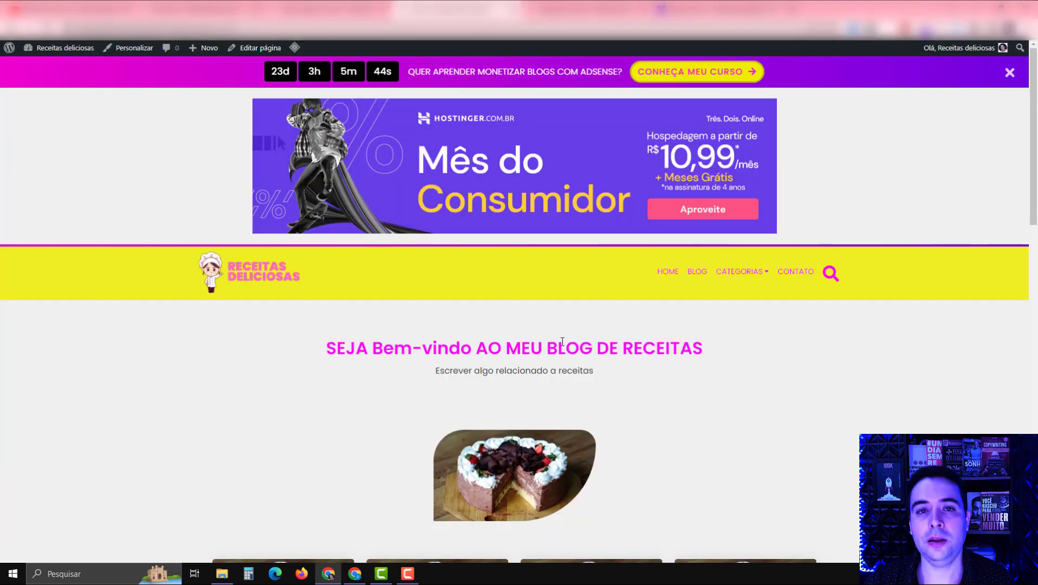
pyautogui.scroll(-15, 562, 341)
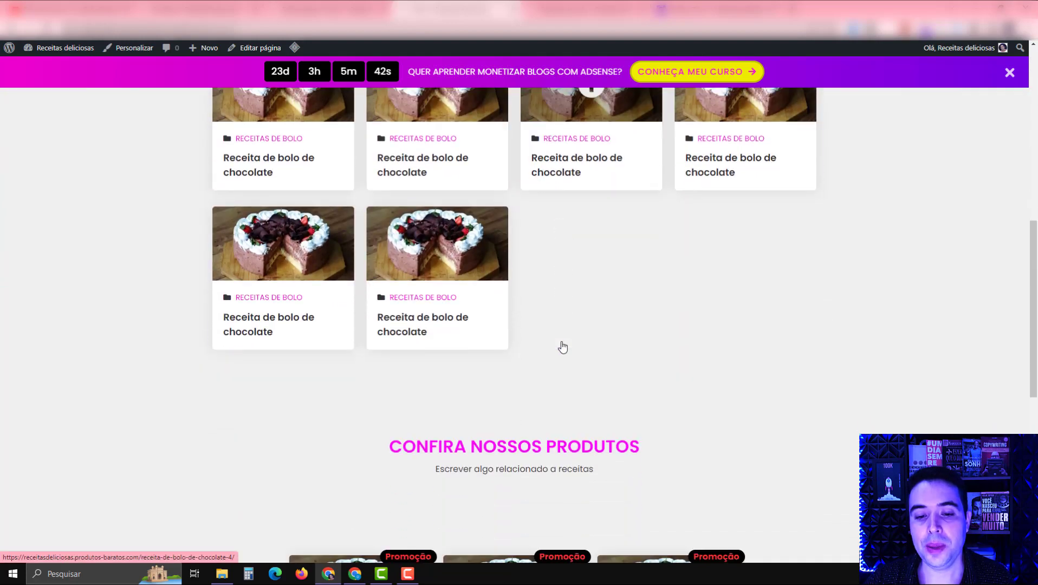
pyautogui.scroll(-1, 561, 341)
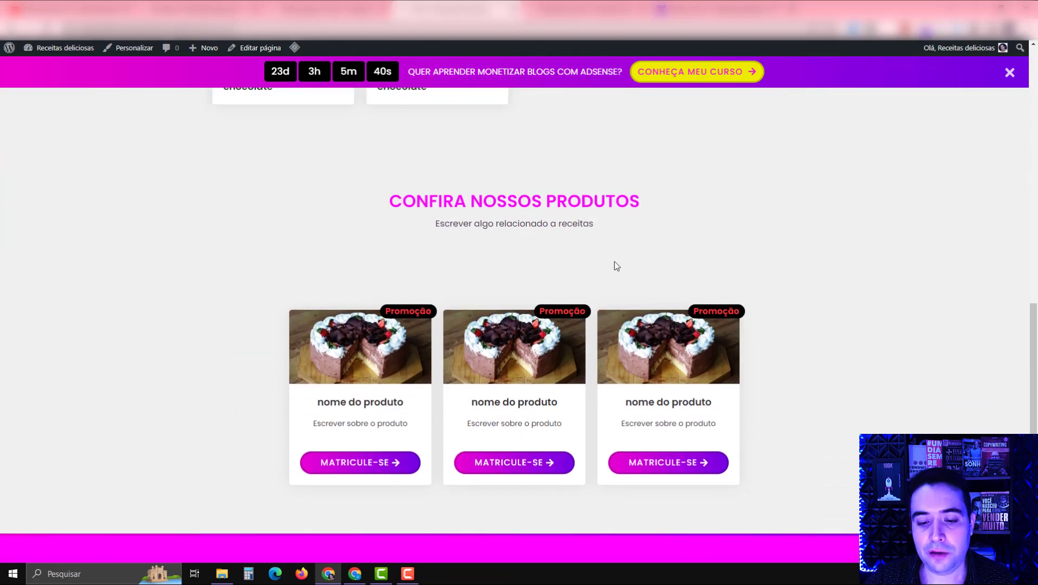
pyautogui.scroll(-4, 615, 262)
pyautogui.scroll(10, 618, 262)
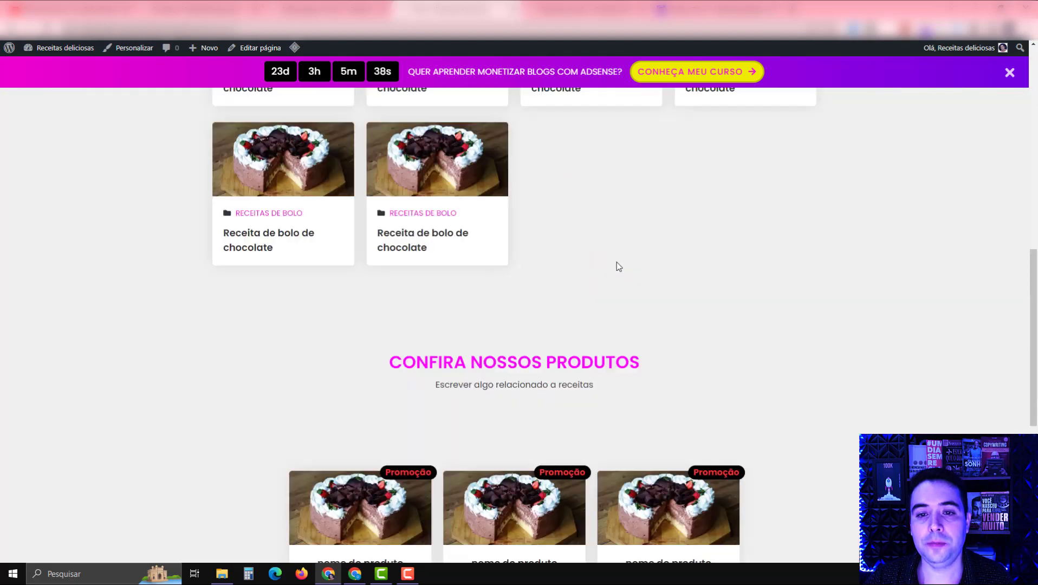
pyautogui.scroll(4, 617, 265)
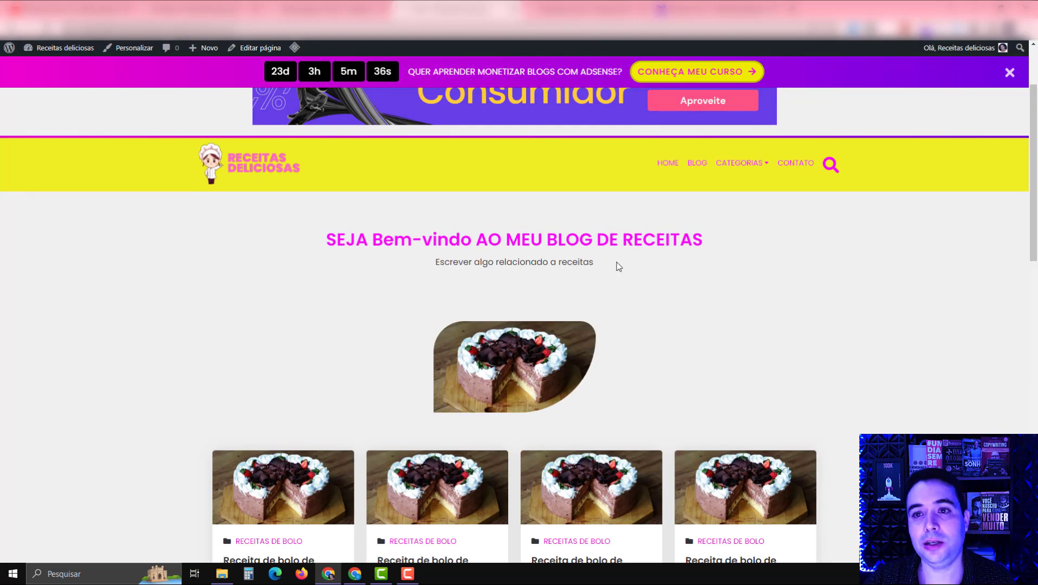
pyautogui.scroll(2, 603, 241)
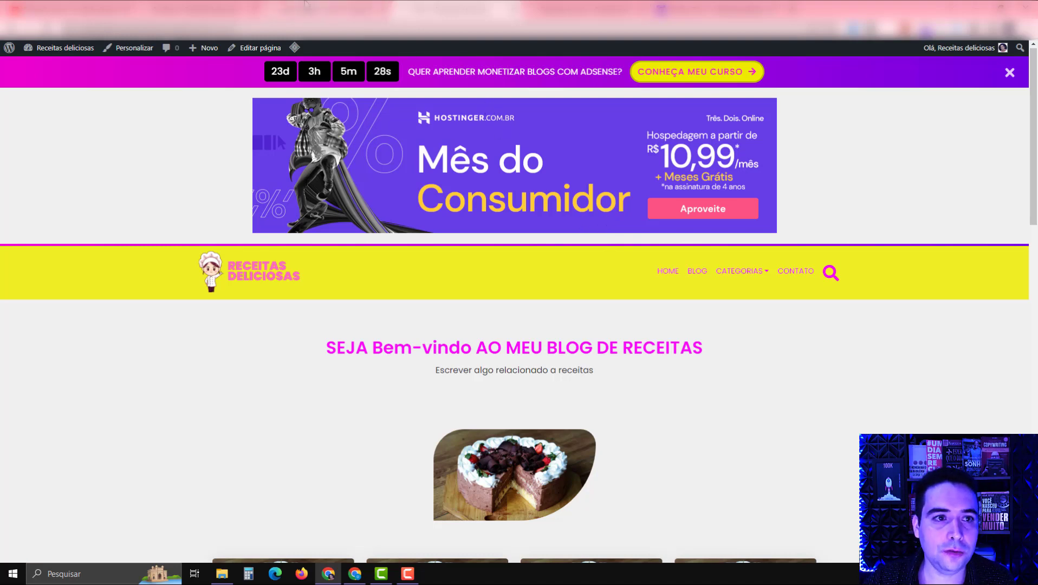
# Set Home as the site's static front page in the WordPress reading settings and save the changes
pyautogui.click(246, 9)
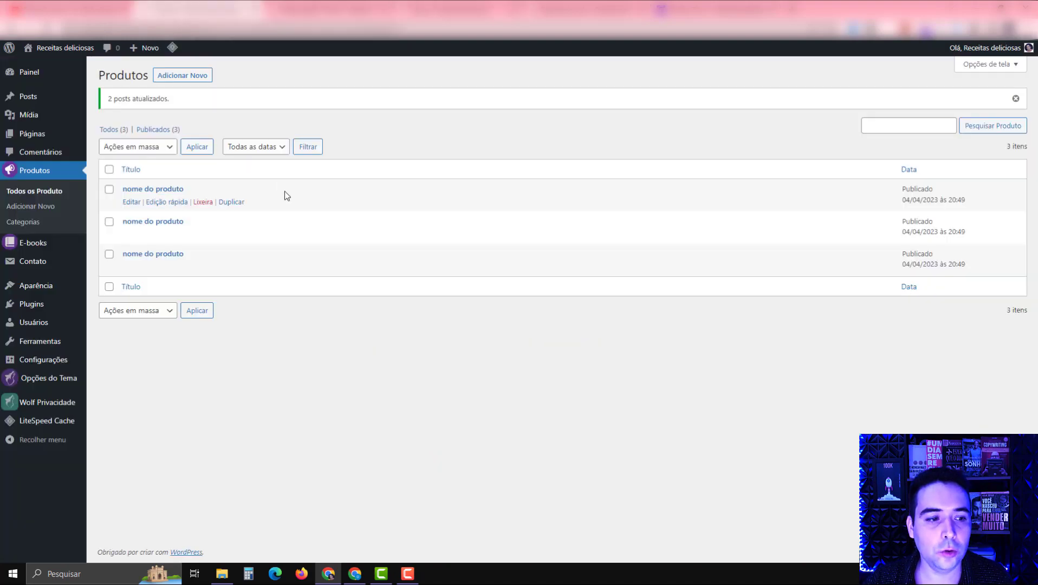
pyautogui.moveTo(45, 368)
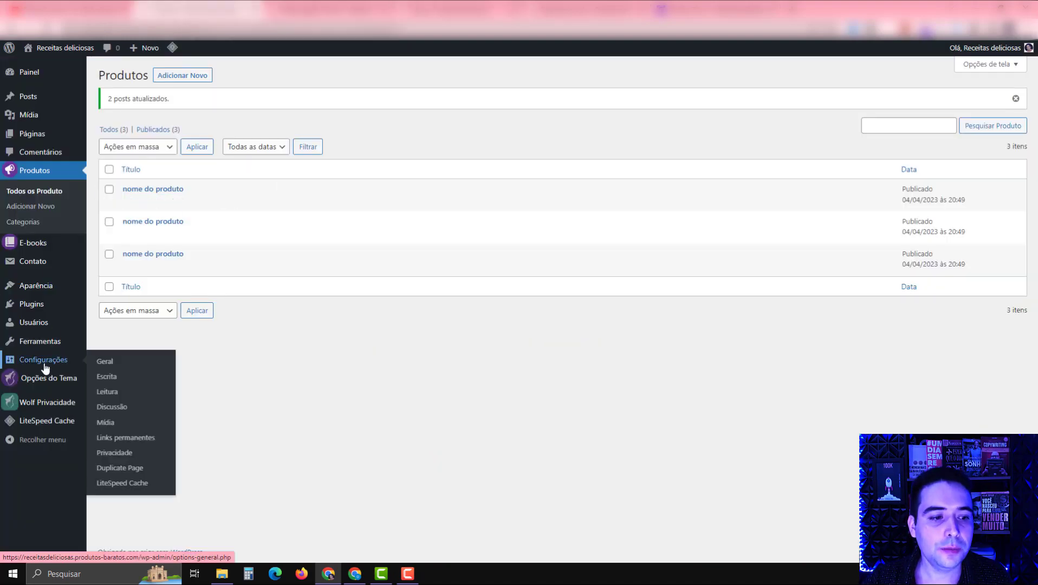
pyautogui.click(106, 392)
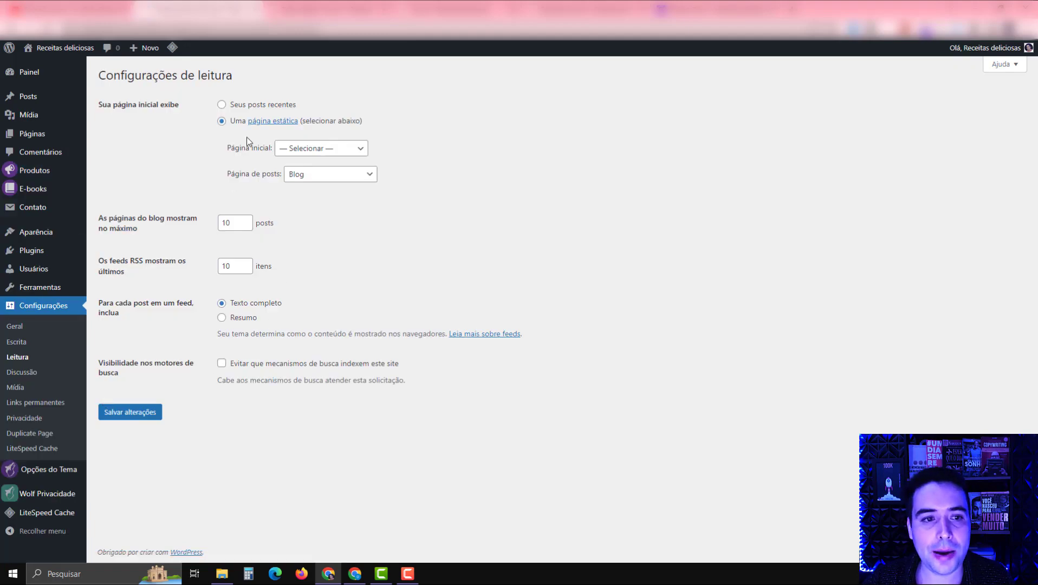
pyautogui.click(317, 150)
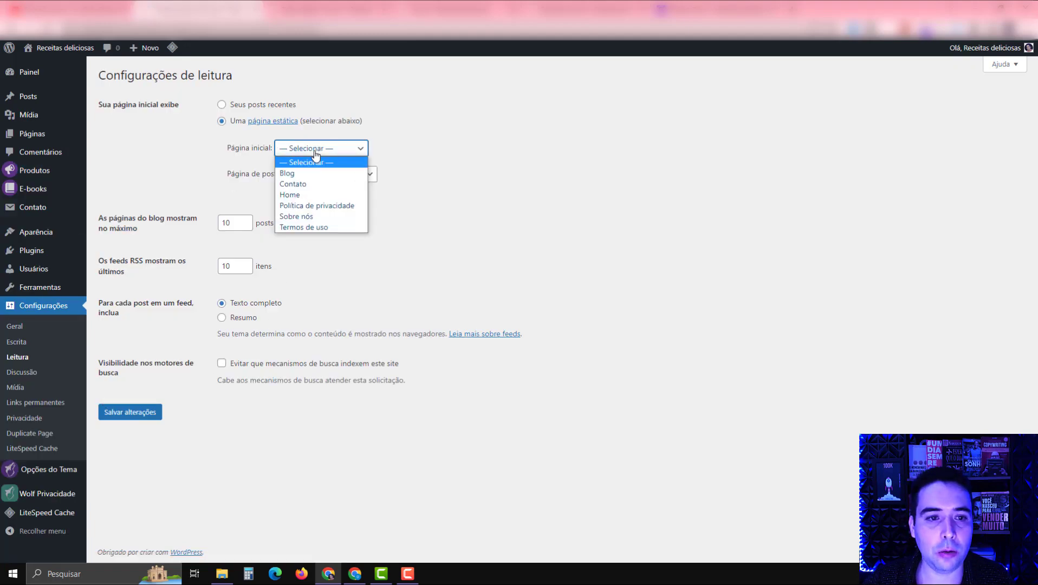
pyautogui.click(304, 195)
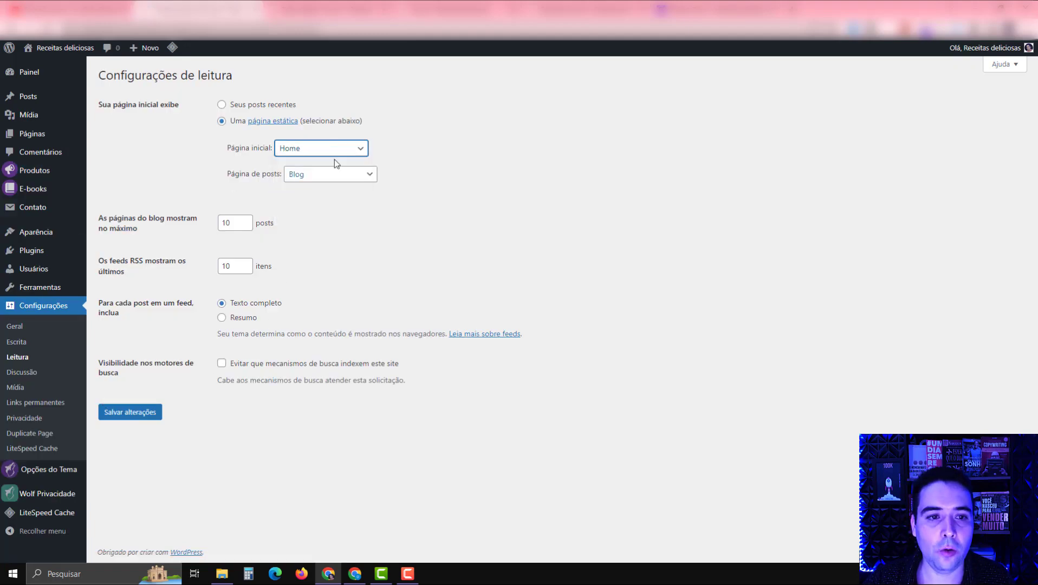
pyautogui.click(145, 412)
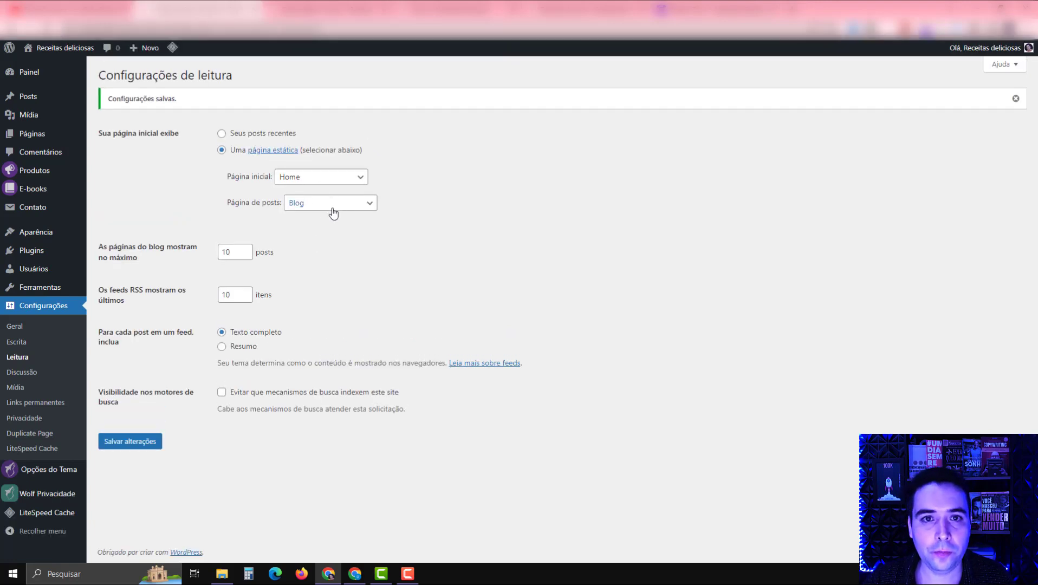
# Open the site's root address and review the new front page from the header banner to the footer
pyautogui.click(436, 10)
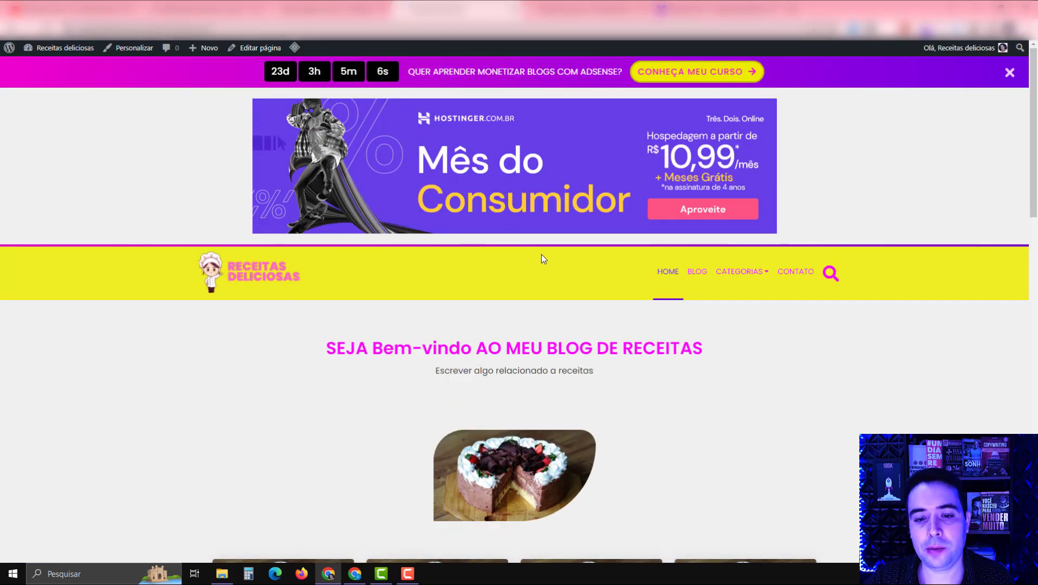
pyautogui.scroll(-15, 541, 255)
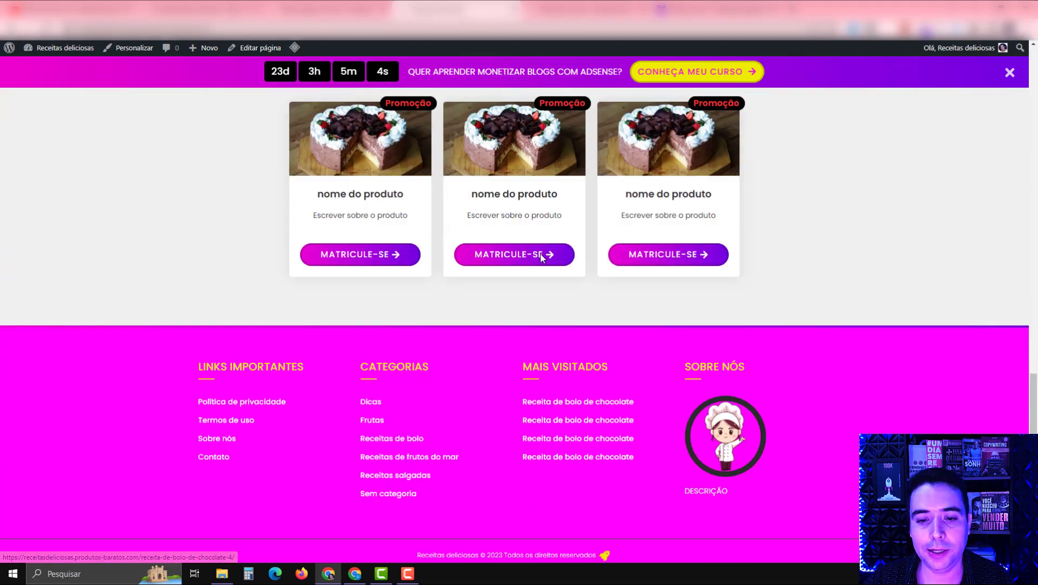
pyautogui.scroll(15, 540, 254)
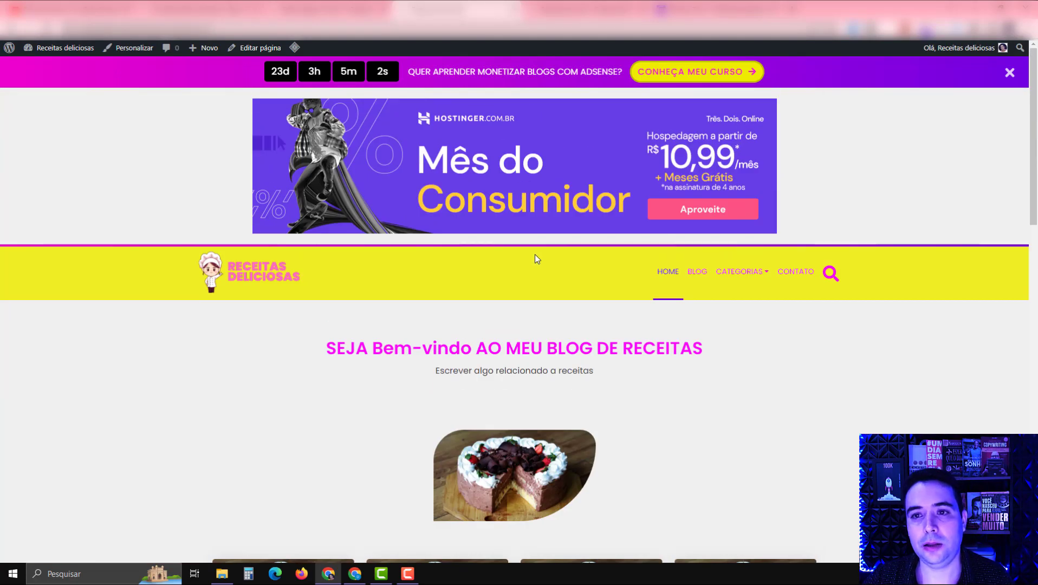
# Open the site's Blog page and examine its post cards, sidebar and footer
pyautogui.click(698, 272)
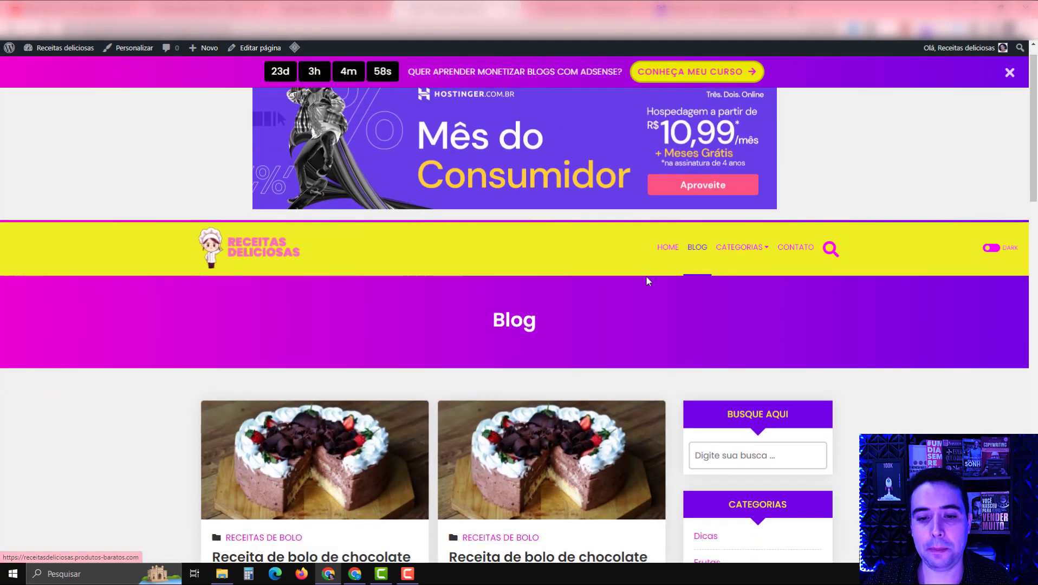
pyautogui.scroll(-3, 645, 276)
pyautogui.scroll(-2, 704, 314)
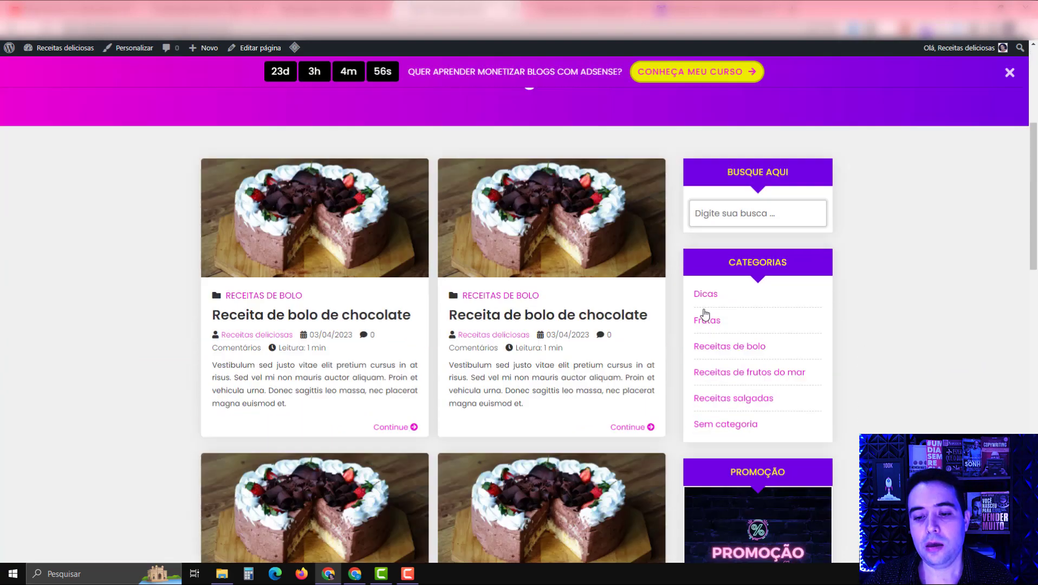
pyautogui.scroll(-15, 704, 314)
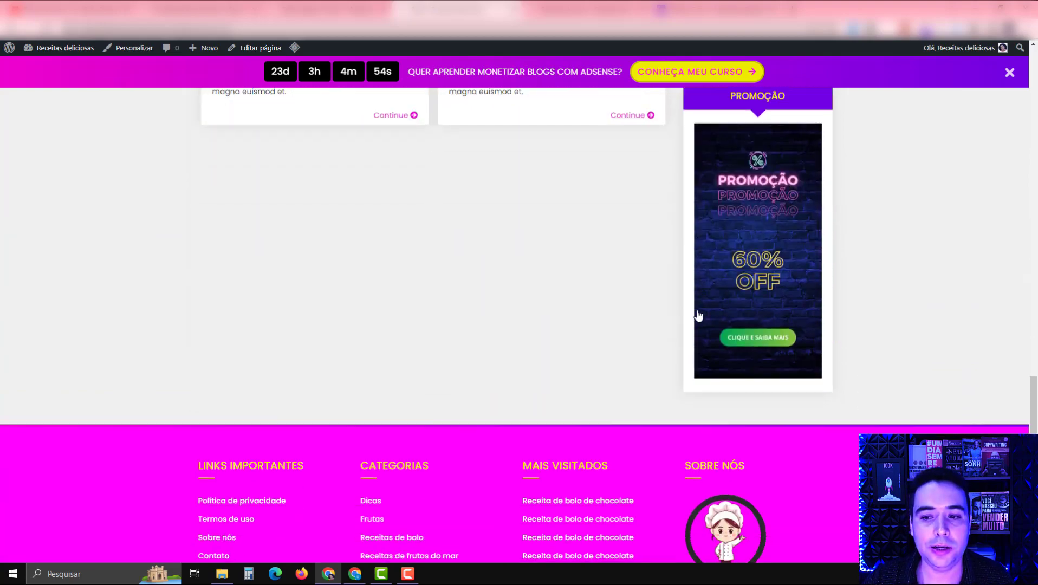
pyautogui.scroll(-2, 698, 316)
pyautogui.scroll(20, 697, 313)
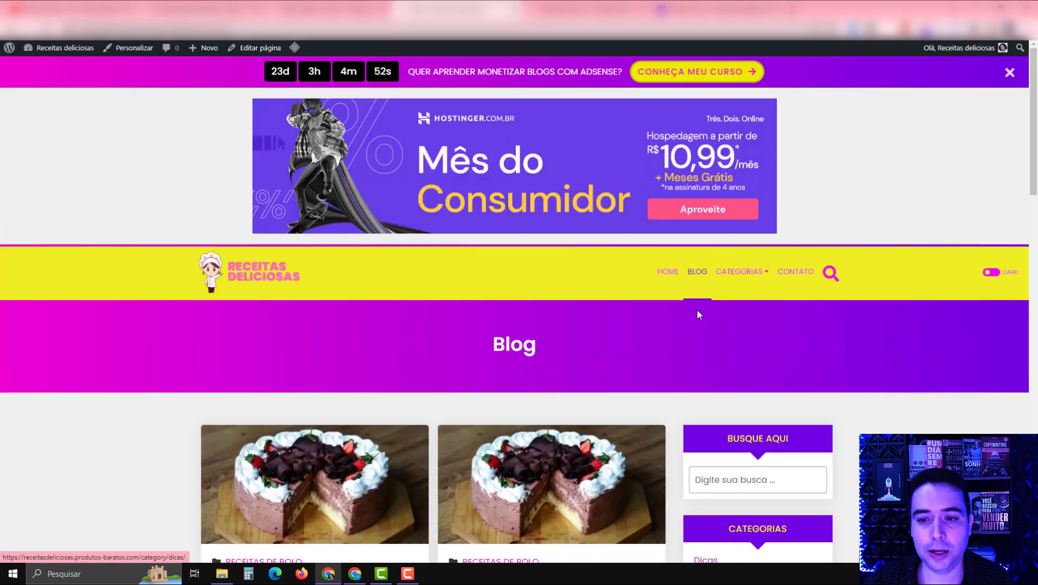
# Check the site's category list, then open the Contato page and review its contact form
pyautogui.moveTo(741, 271)
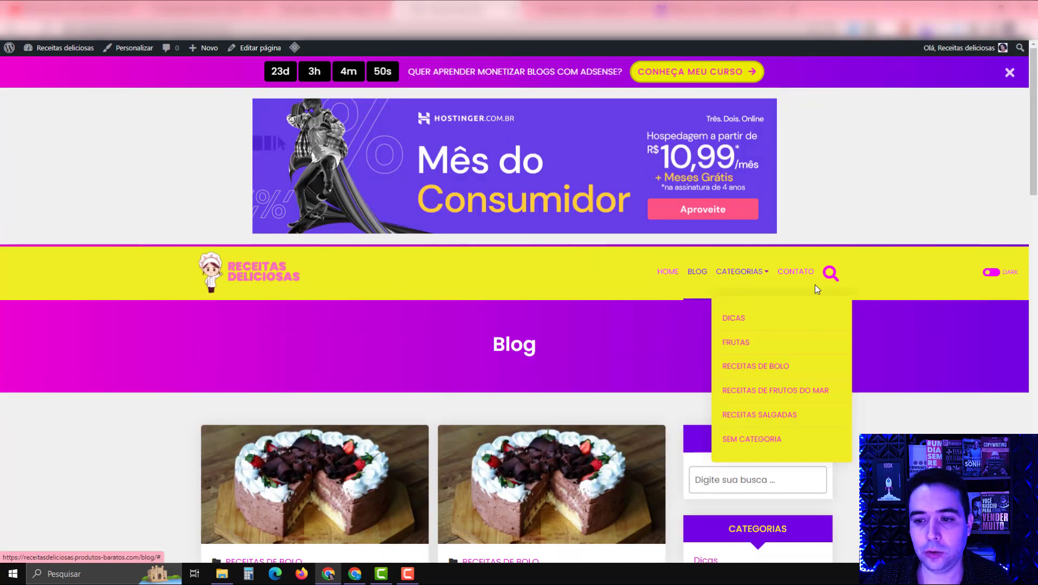
pyautogui.click(788, 271)
pyautogui.scroll(-5, 396, 290)
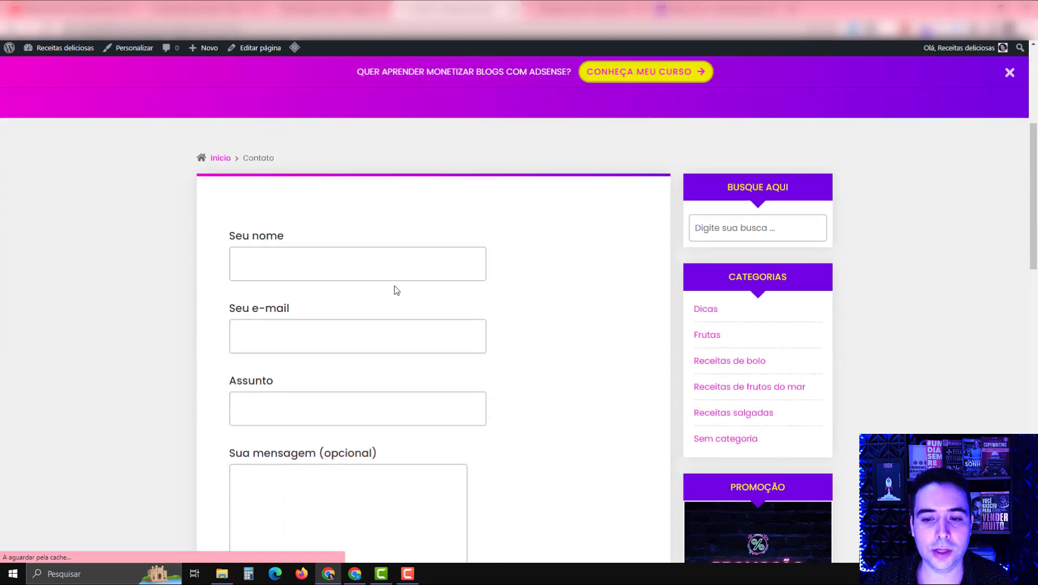
pyautogui.scroll(-5, 595, 345)
pyautogui.scroll(10, 591, 345)
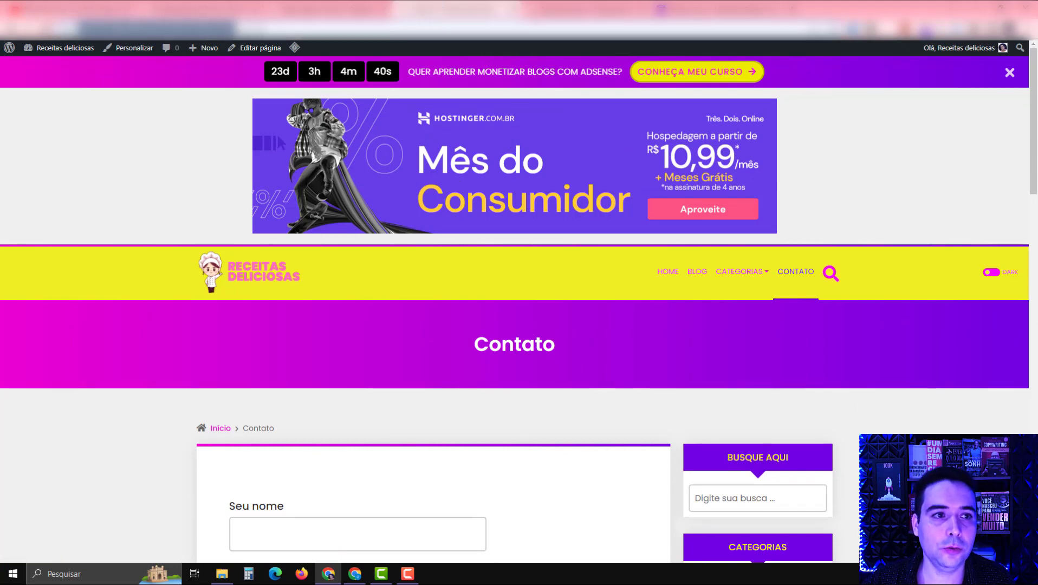
pyautogui.rightClick(117, 26)
pyautogui.click(148, 92)
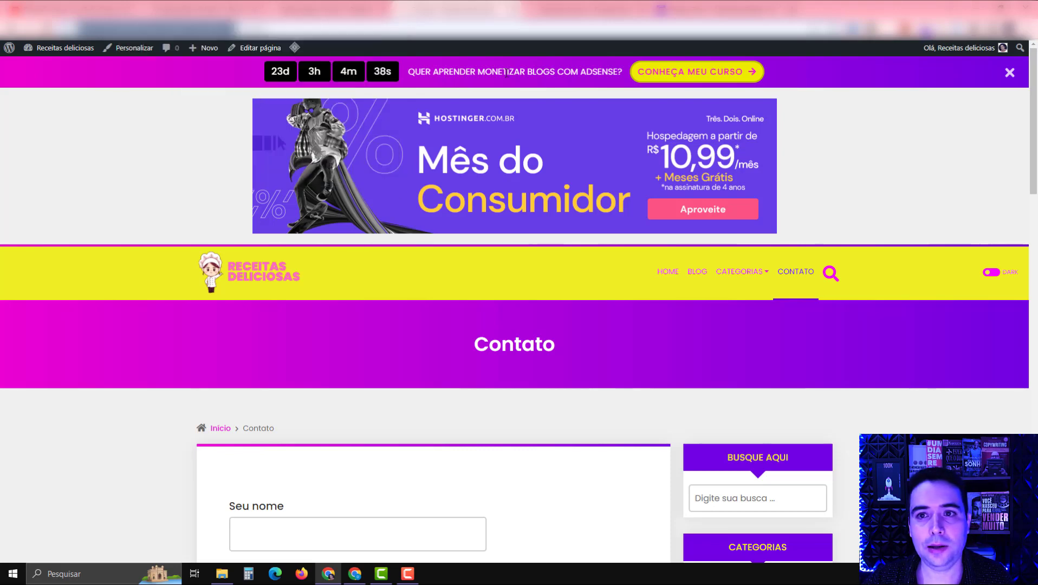
pyautogui.click(710, 10)
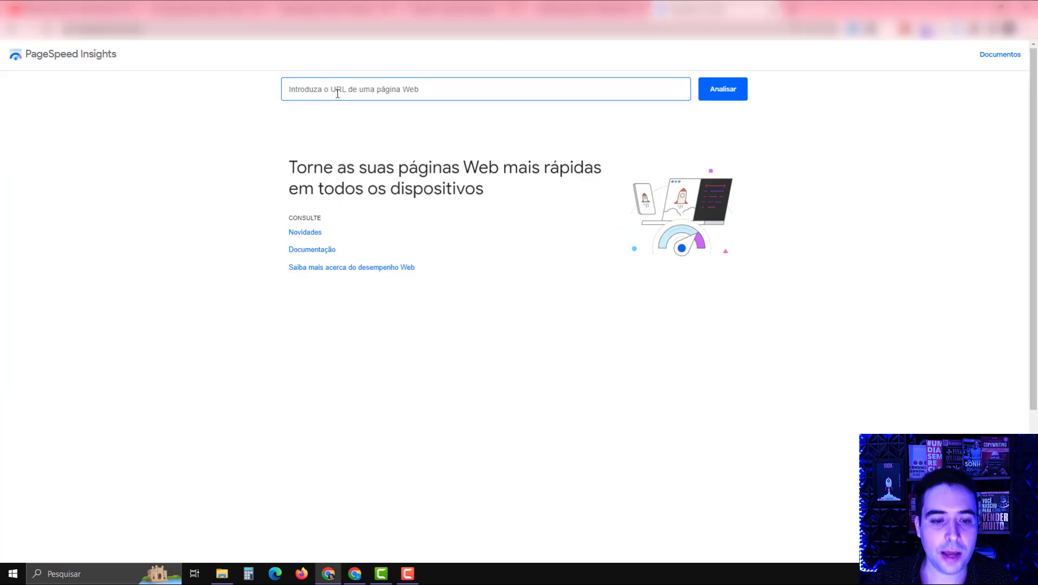
pyautogui.write('https://receitasdeliciosas.produtos-baratos.com/')
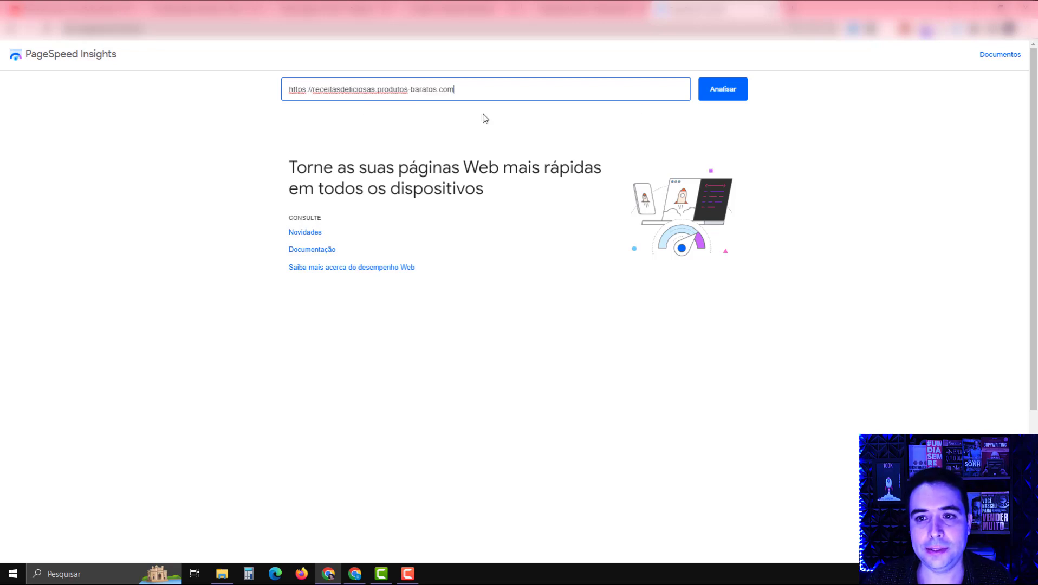
pyautogui.click(711, 94)
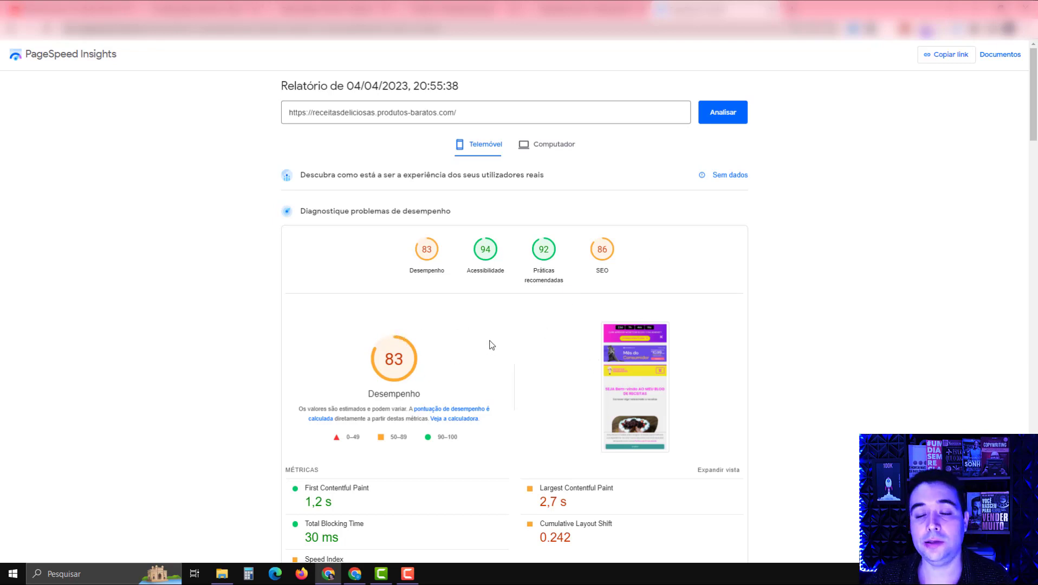
# Show the desktop results of the PageSpeed Insights report
pyautogui.click(554, 147)
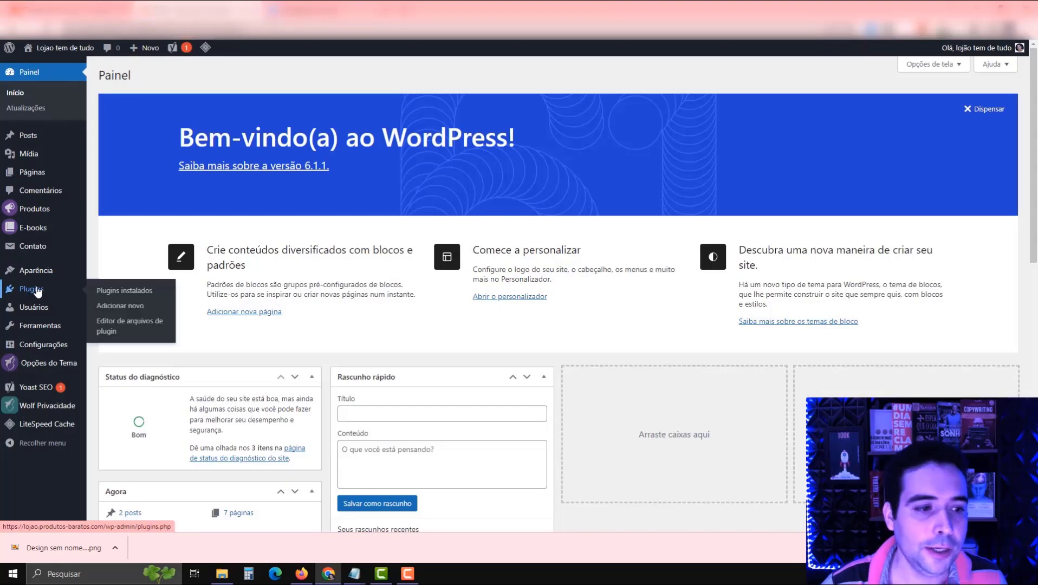
# Search the plugin directory of the Lojao tem de tudo site for "webp", then install and activate WebP Express
pyautogui.click(38, 292)
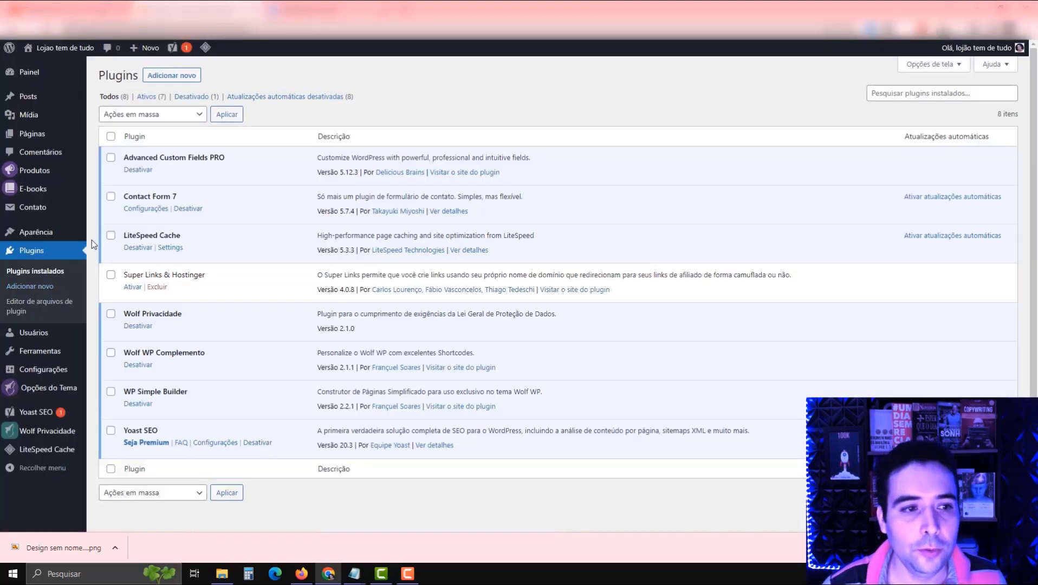
pyautogui.click(175, 77)
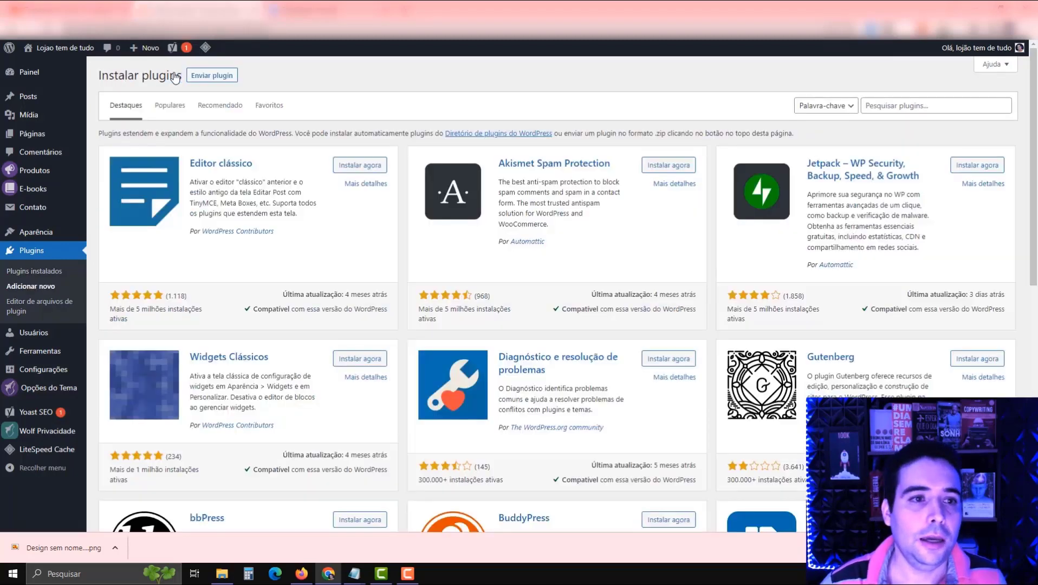
pyautogui.click(879, 105)
pyautogui.write('webp')
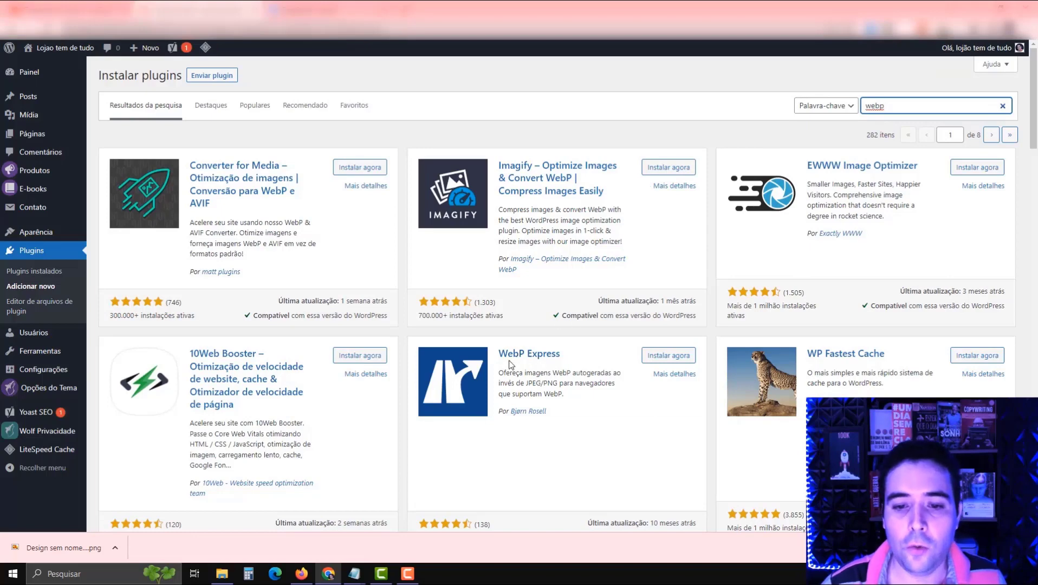
pyautogui.click(651, 357)
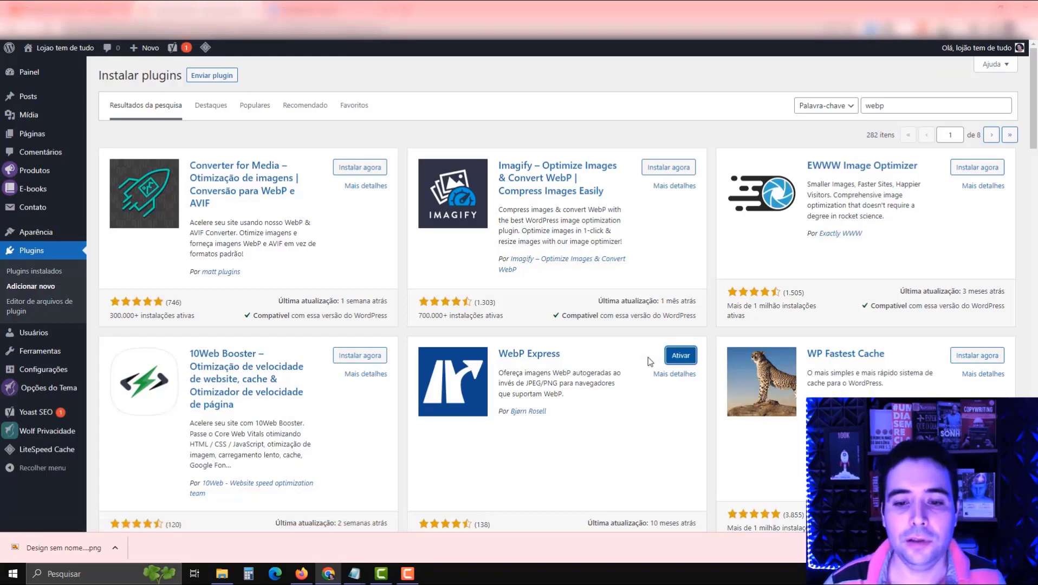
pyautogui.click(682, 356)
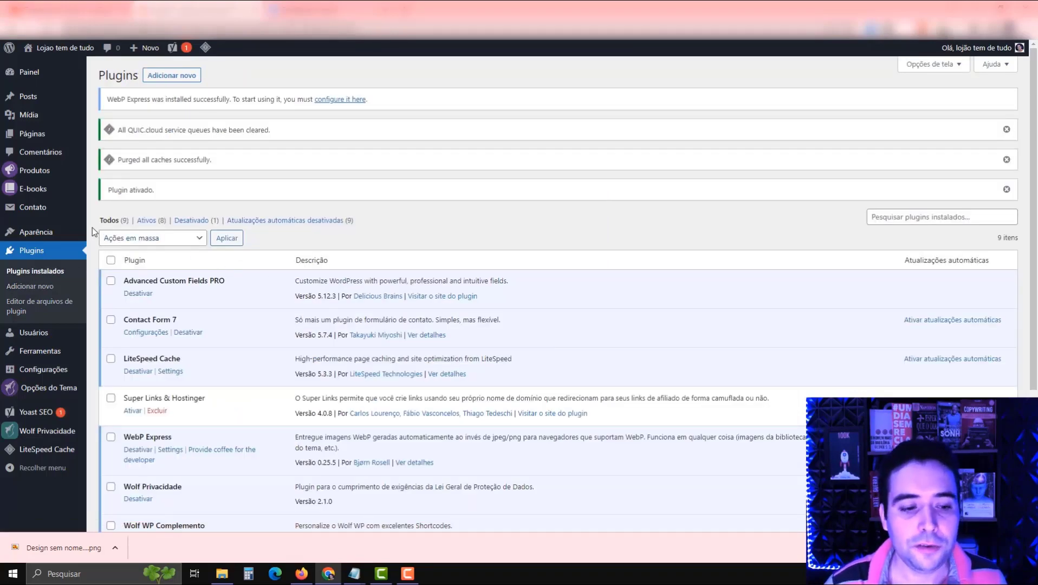
# Open the WebP Express settings and enable the Alter HTML option
pyautogui.scroll(-4, 92, 228)
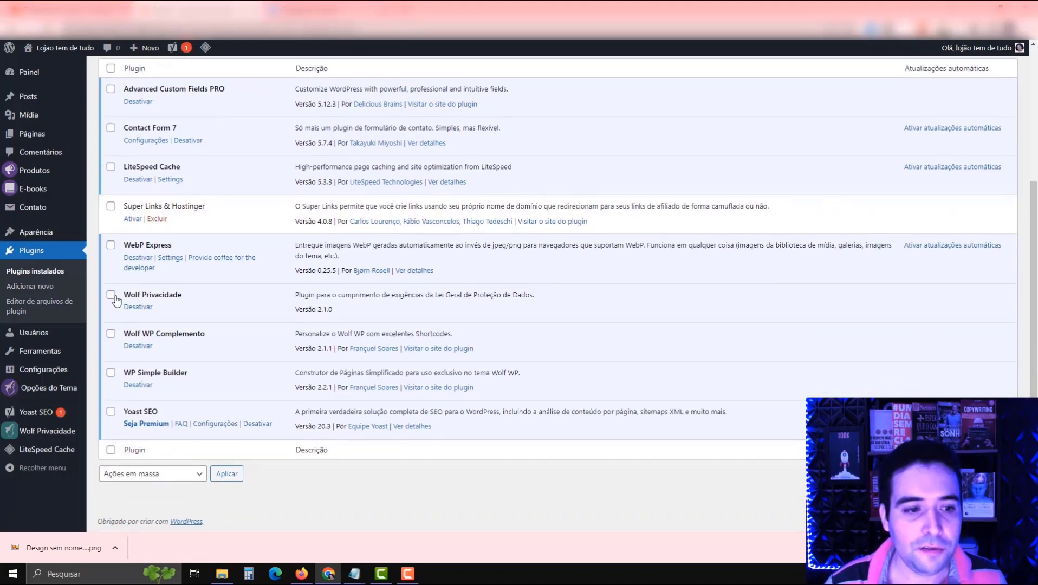
pyautogui.click(170, 259)
pyautogui.scroll(-3, 174, 269)
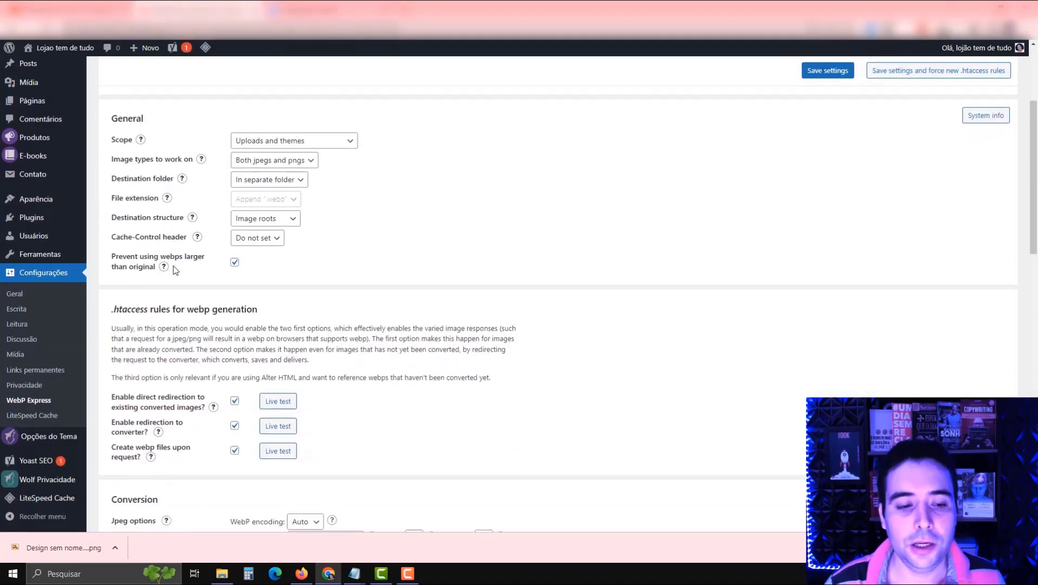
pyautogui.scroll(-12, 174, 269)
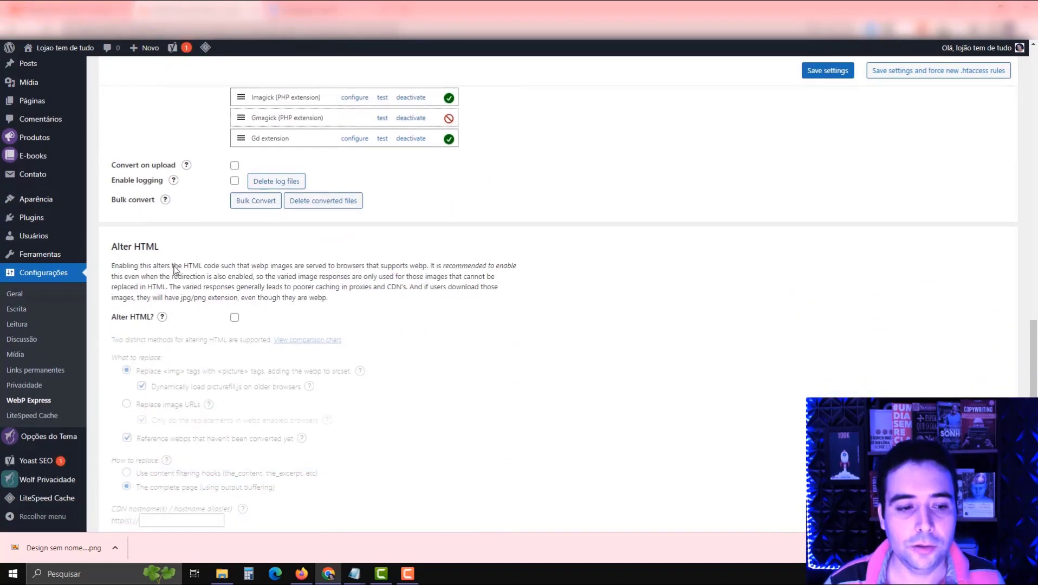
pyautogui.scroll(-1, 174, 269)
pyautogui.click(234, 271)
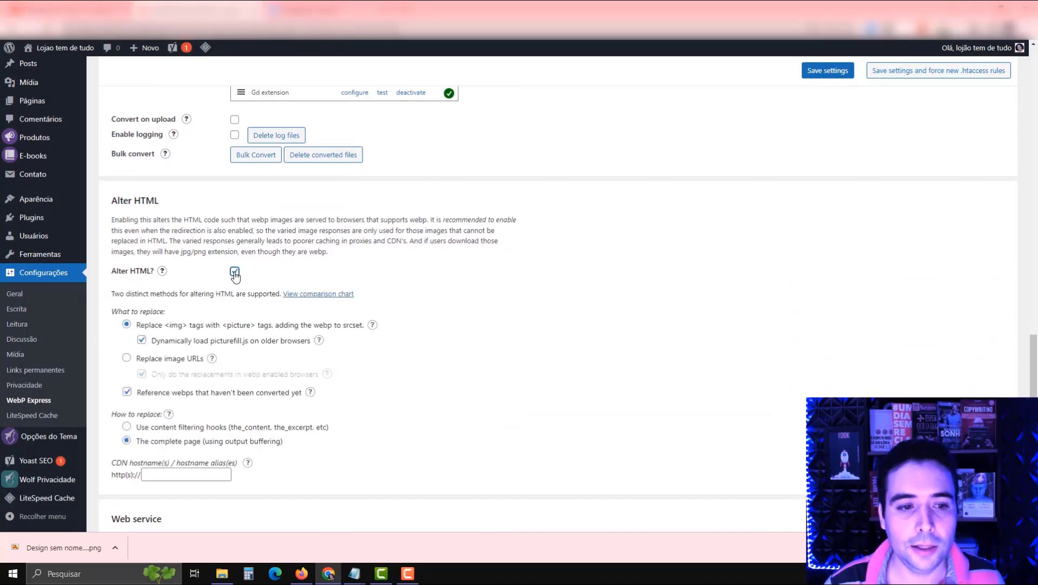
# Bulk convert all unconverted uploads and theme images to WebP, check the conversion log and close it
pyautogui.click(254, 155)
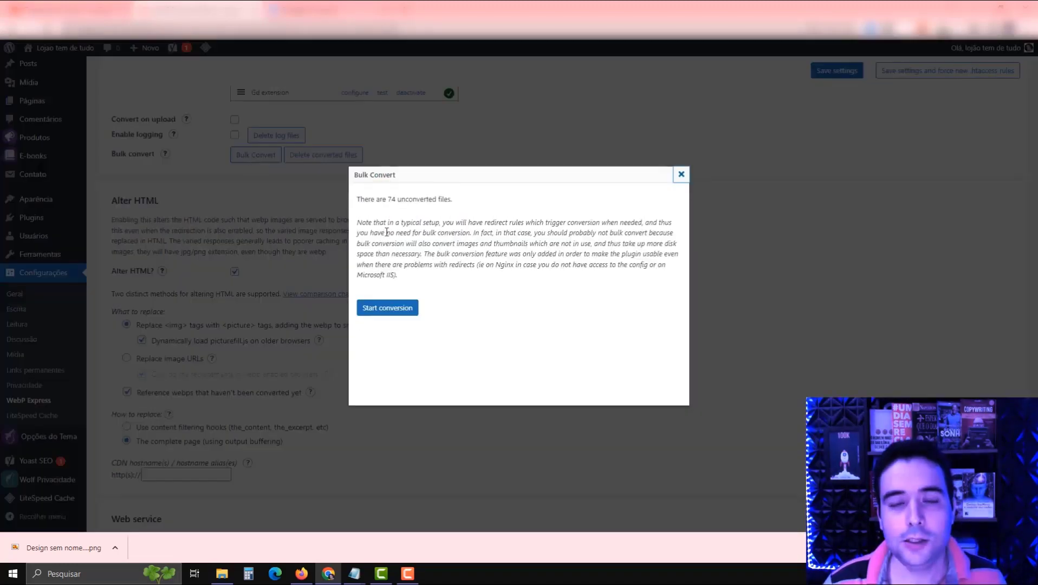
pyautogui.click(393, 309)
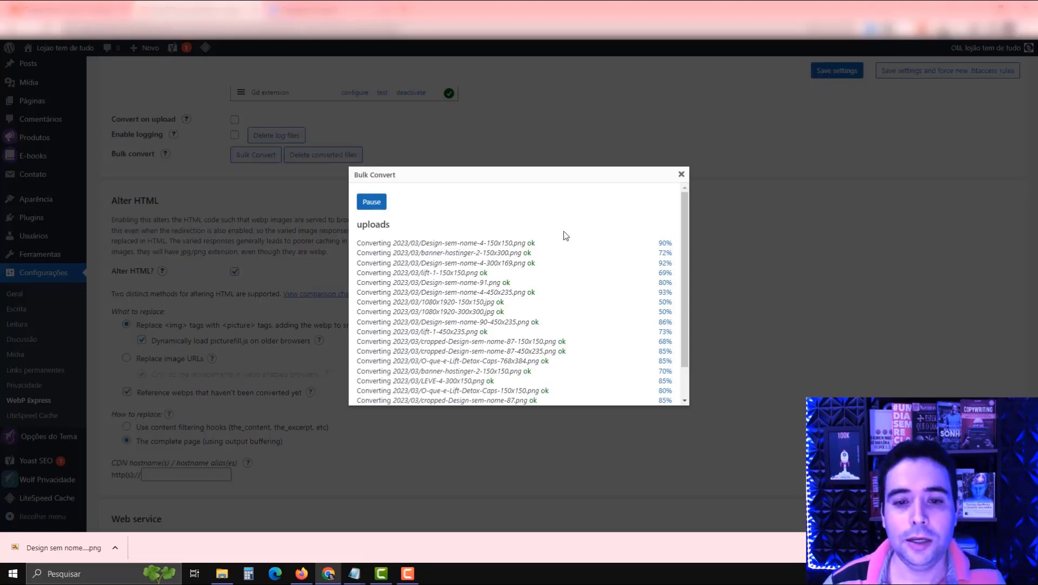
pyautogui.scroll(-4, 563, 234)
pyautogui.scroll(5, 576, 307)
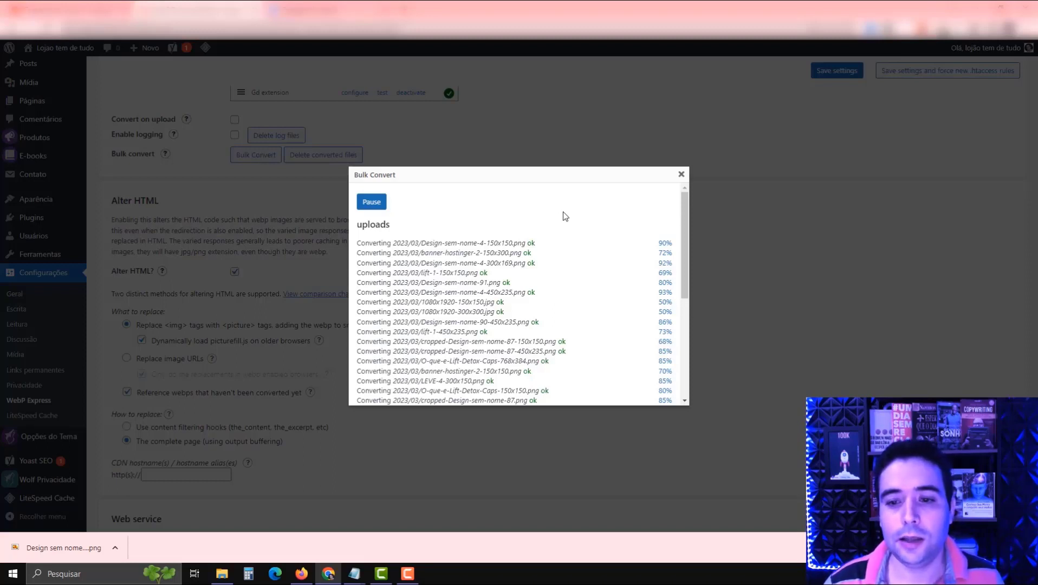
pyautogui.scroll(-5, 557, 212)
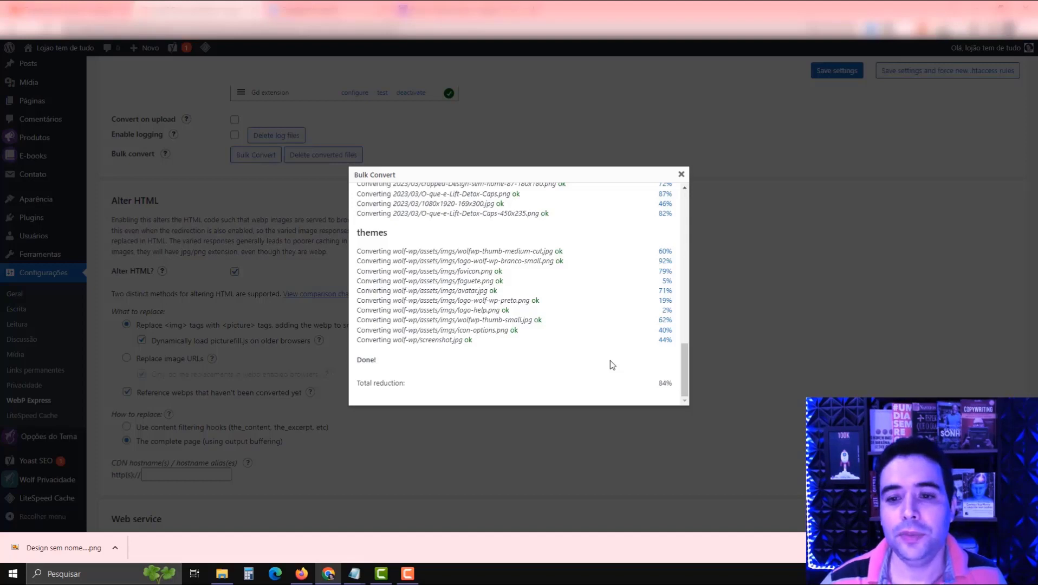
pyautogui.click(680, 175)
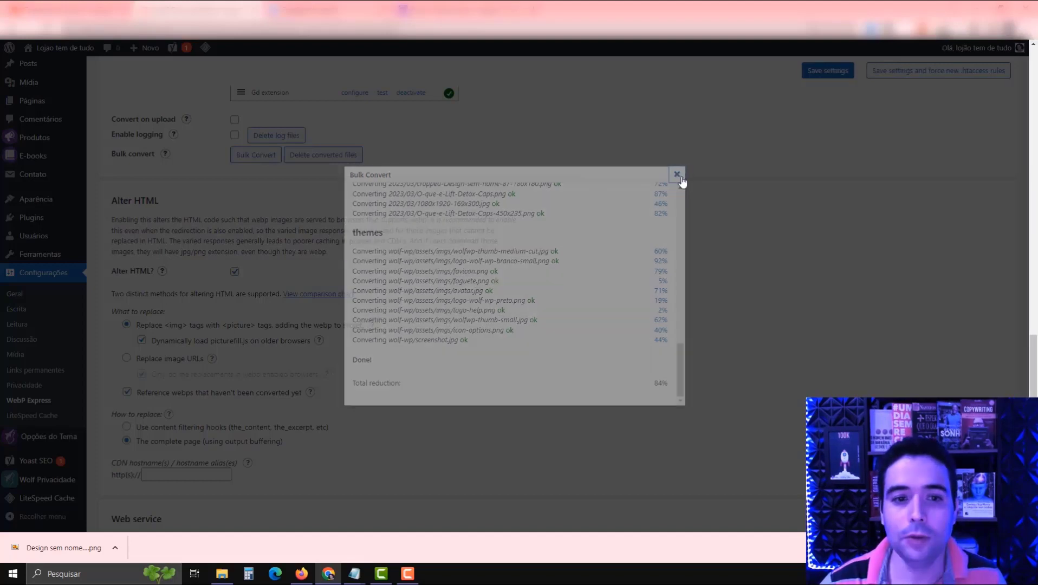
# Save the WebP Express settings while forcing new .htaccess rules, and purge all LiteSpeed caches
pyautogui.scroll(1, 818, 120)
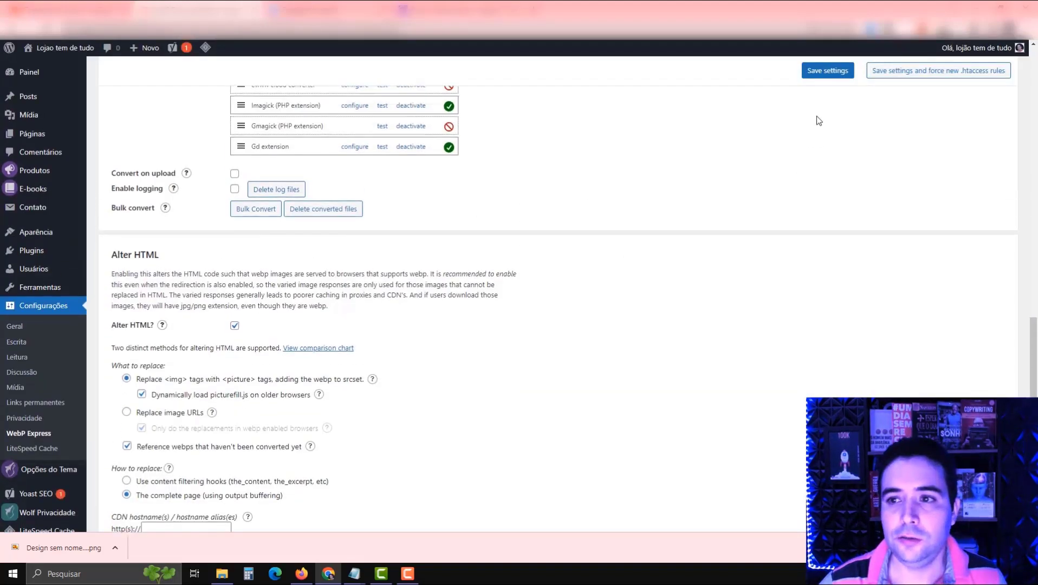
pyautogui.scroll(10, 861, 157)
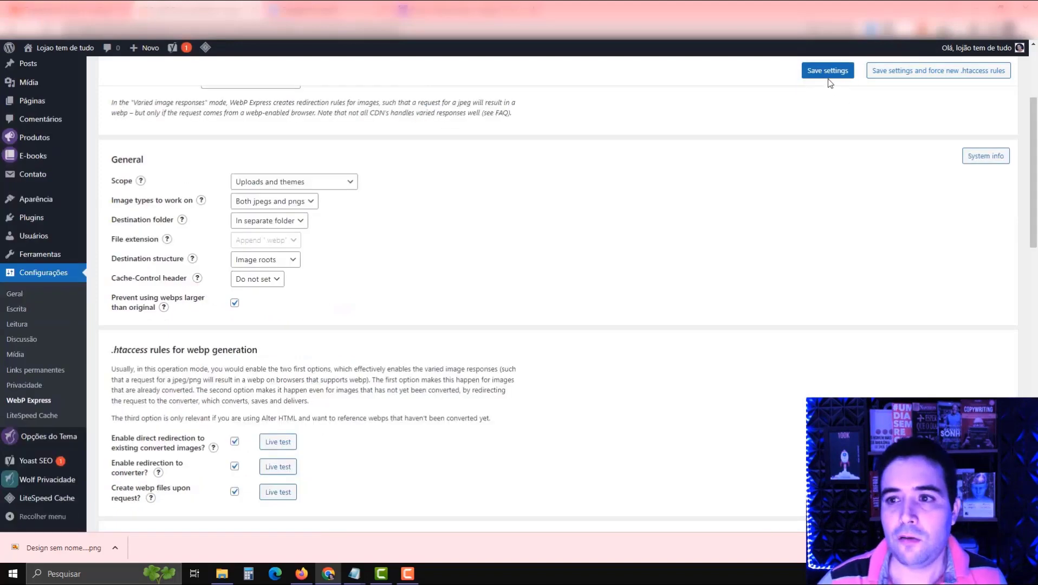
pyautogui.click(907, 78)
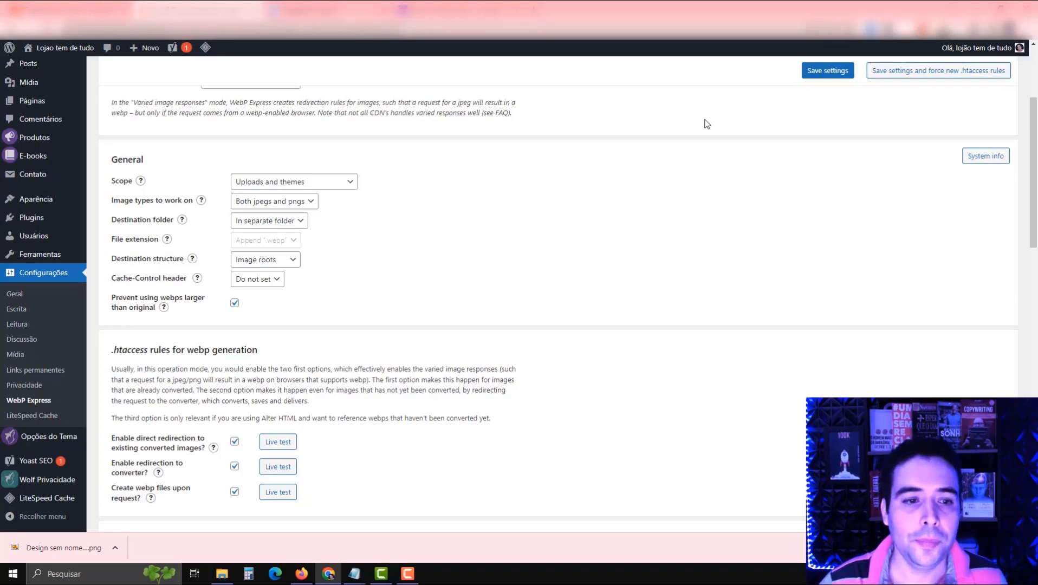
pyautogui.moveTo(205, 48)
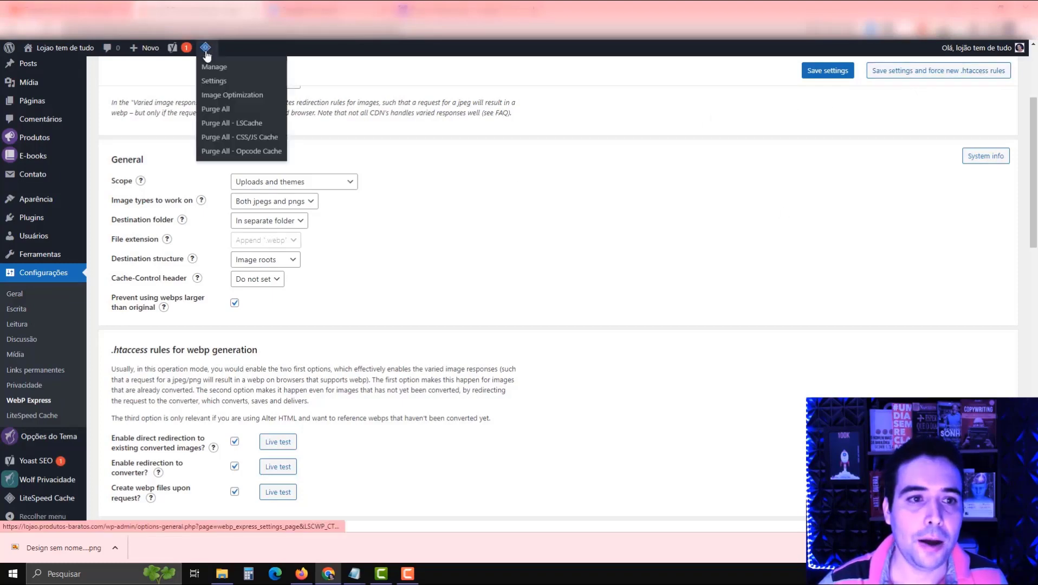
pyautogui.click(220, 110)
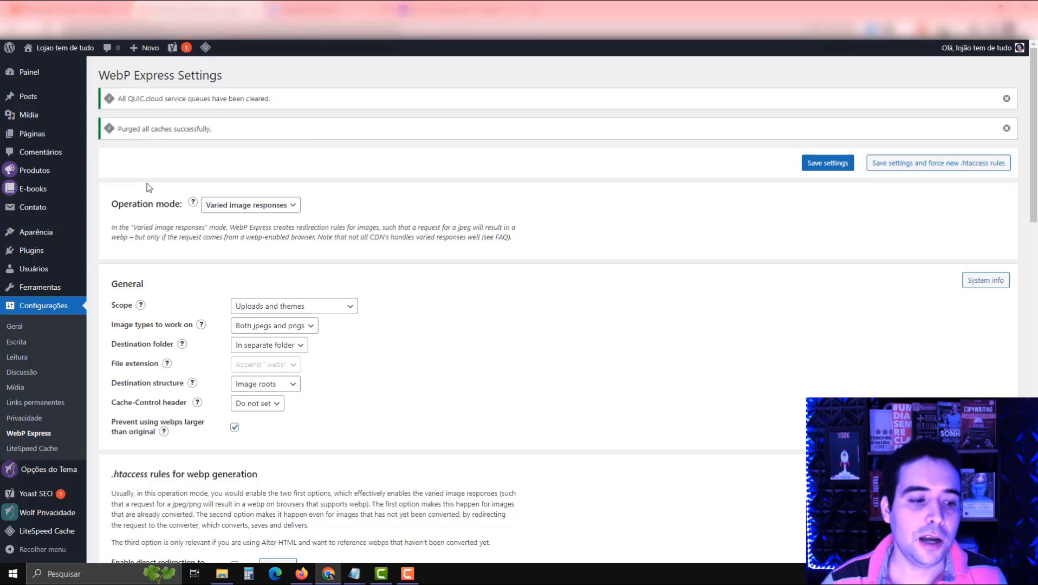
# In the LiteSpeed Cache general settings, turn on Automatically Upgrade, Guest Mode and Guest Optimization, and save the changes
pyautogui.moveTo(39, 535)
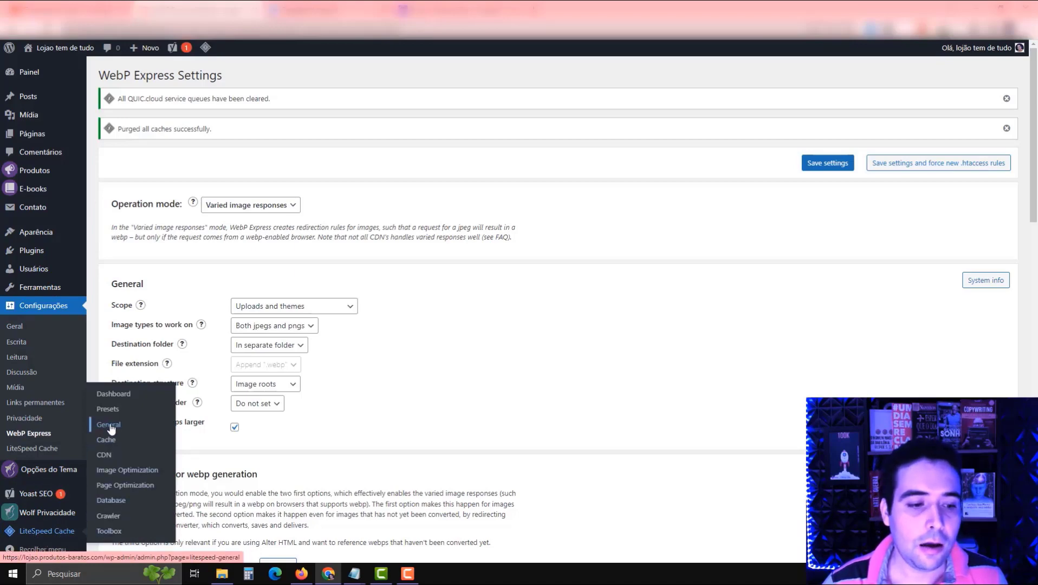
pyautogui.click(110, 425)
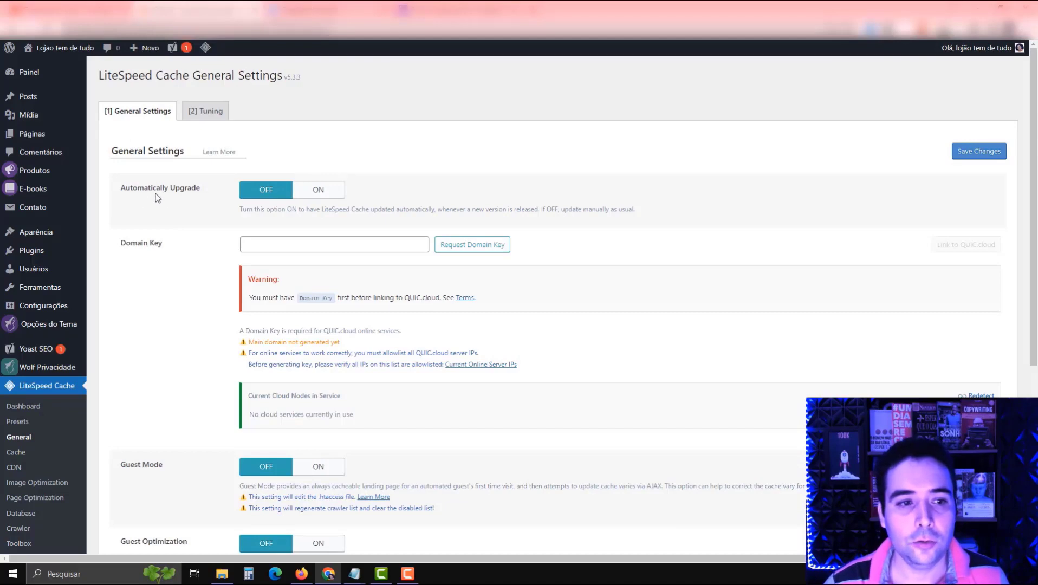
pyautogui.click(319, 192)
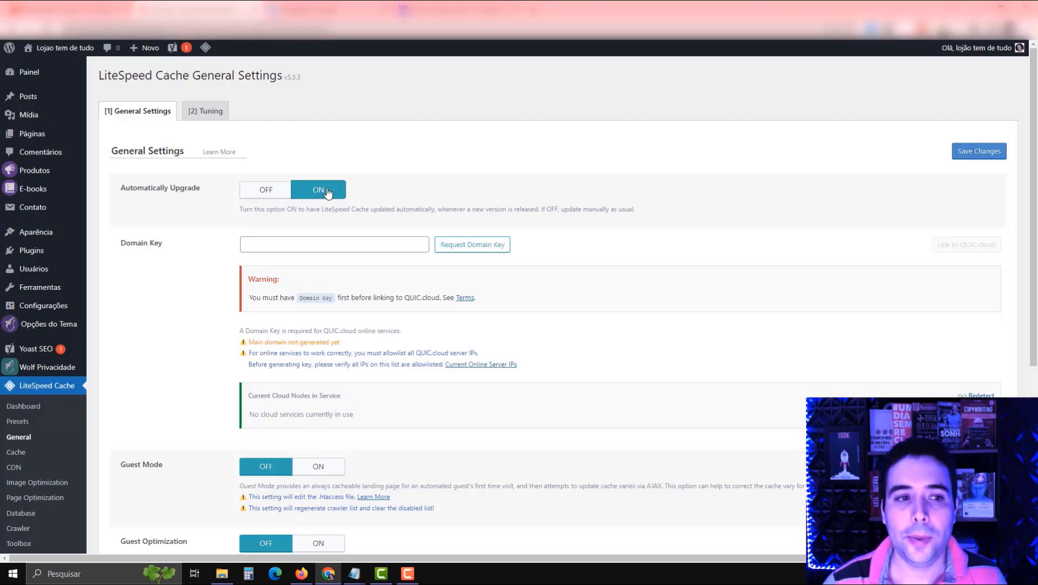
pyautogui.scroll(-1, 292, 227)
pyautogui.scroll(1, 262, 235)
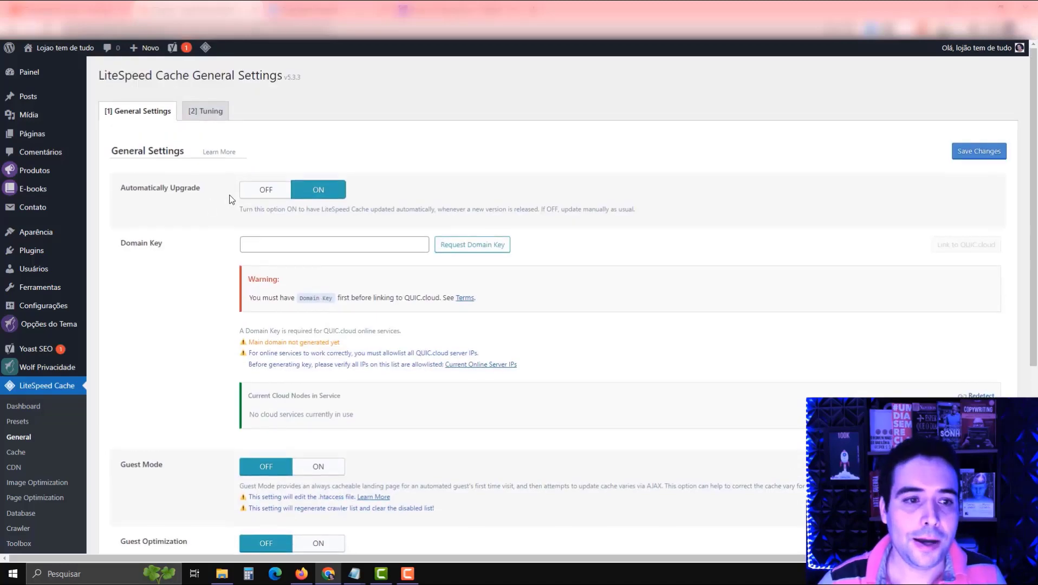
pyautogui.scroll(-4, 331, 292)
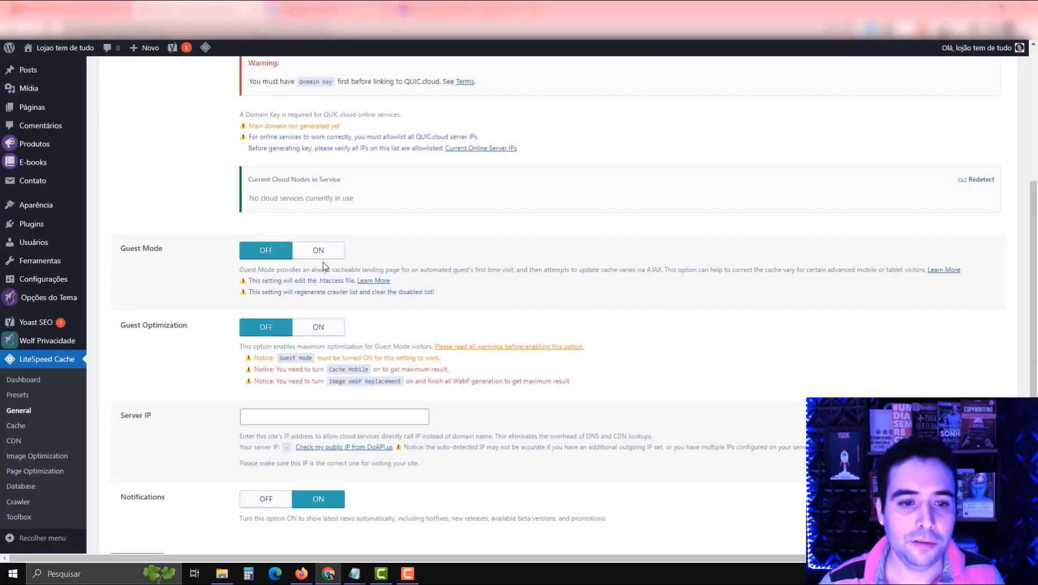
pyautogui.click(319, 252)
pyautogui.click(324, 333)
pyautogui.scroll(-2, 352, 379)
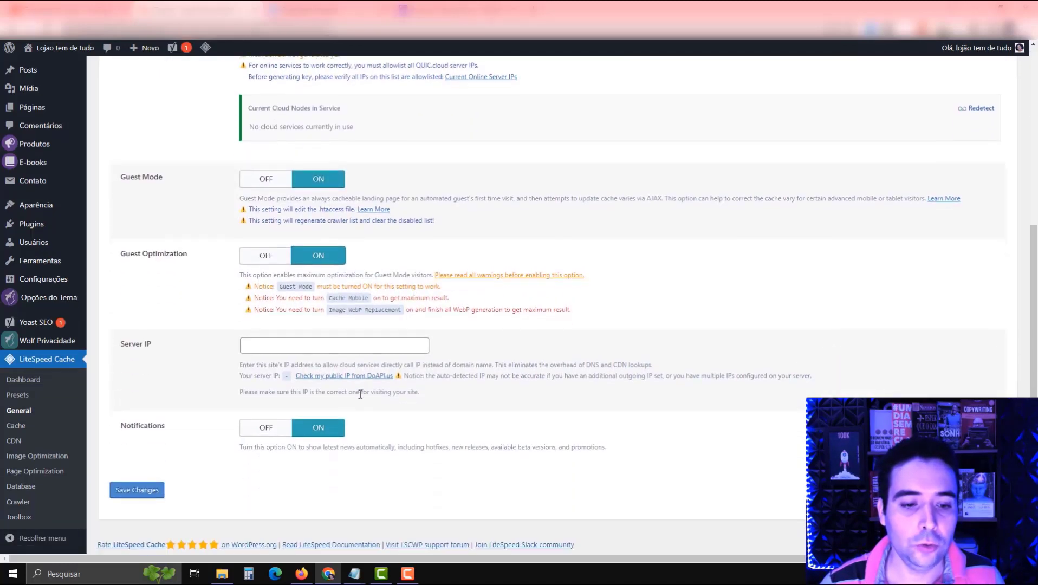
pyautogui.click(144, 488)
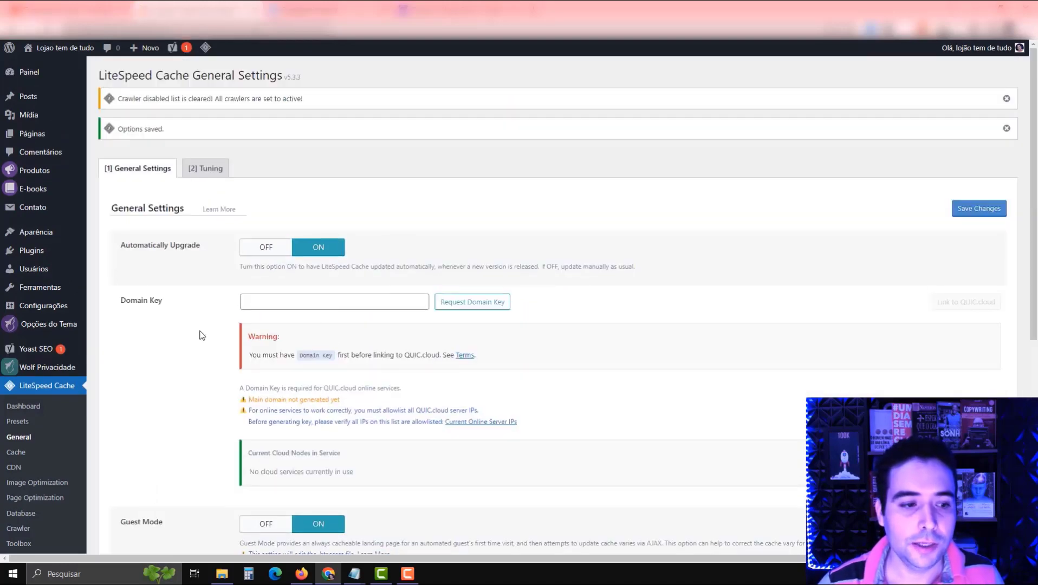
# Turn on Cache Mobile in the LiteSpeed cache control settings and save the changes
pyautogui.click(15, 453)
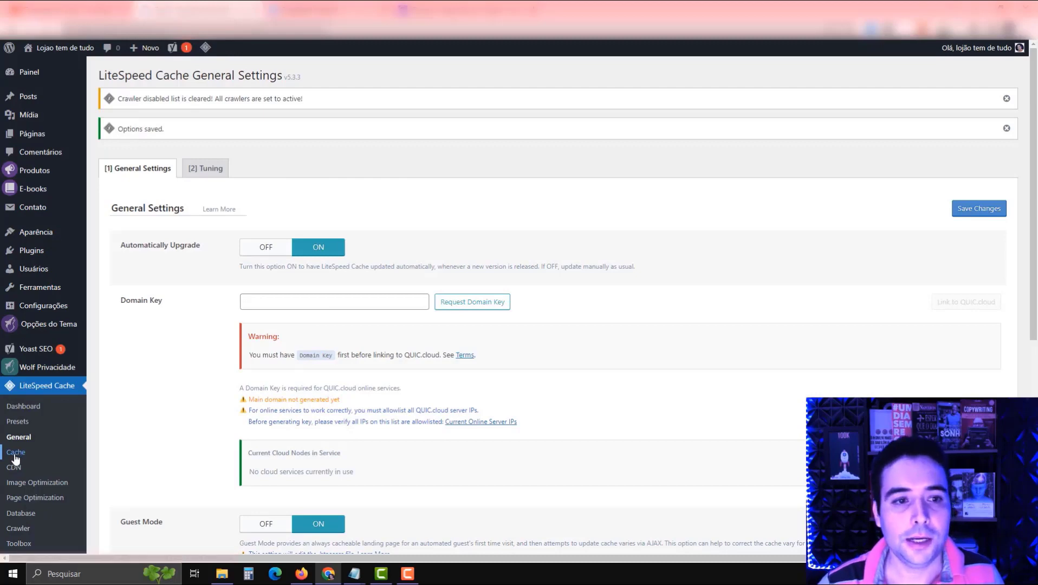
pyautogui.scroll(-6, 236, 216)
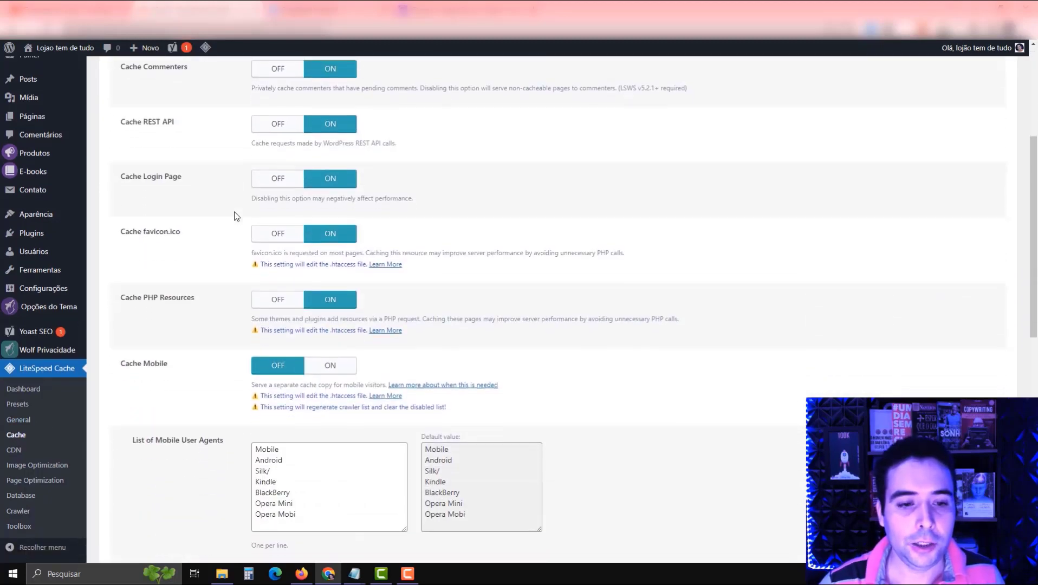
pyautogui.scroll(5, 327, 163)
pyautogui.scroll(-3, 342, 388)
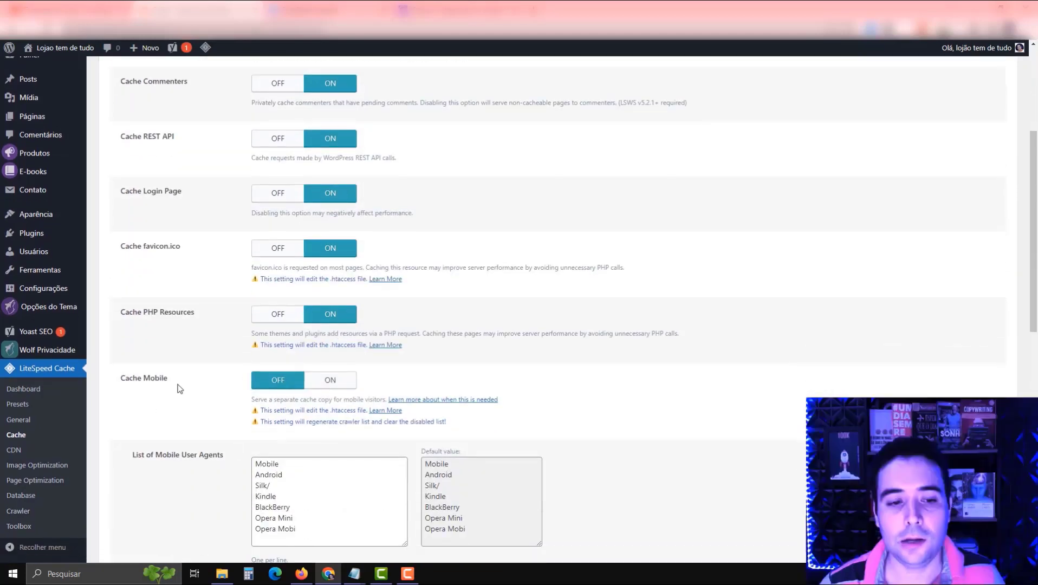
pyautogui.click(321, 384)
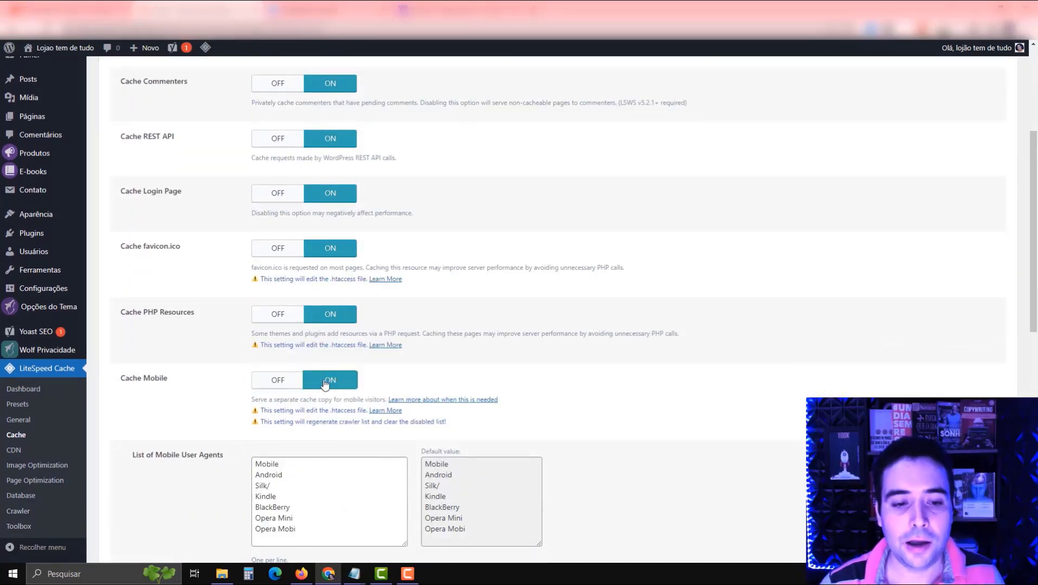
pyautogui.scroll(-2, 253, 415)
pyautogui.scroll(-9, 253, 414)
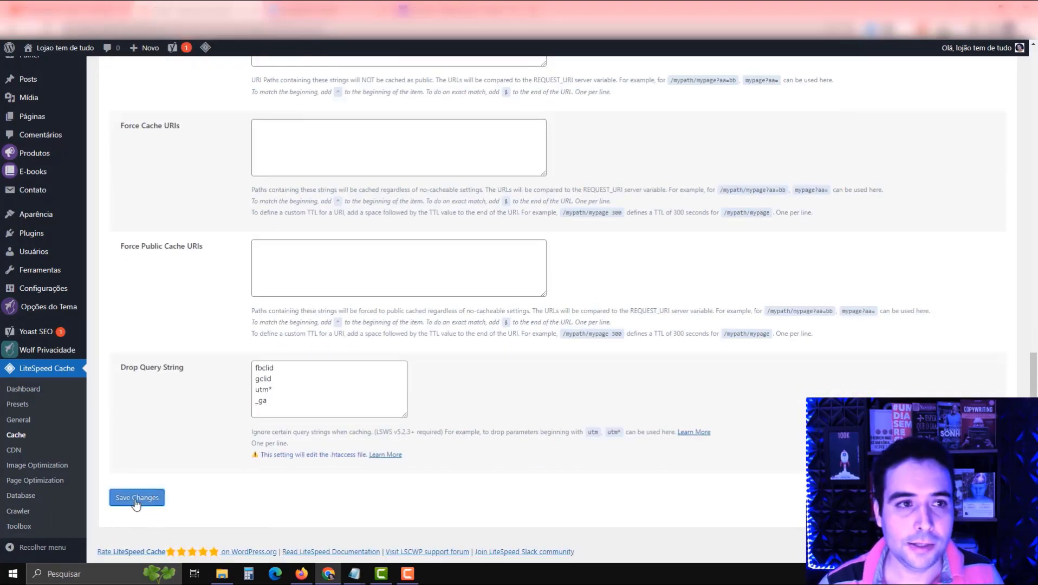
pyautogui.click(136, 498)
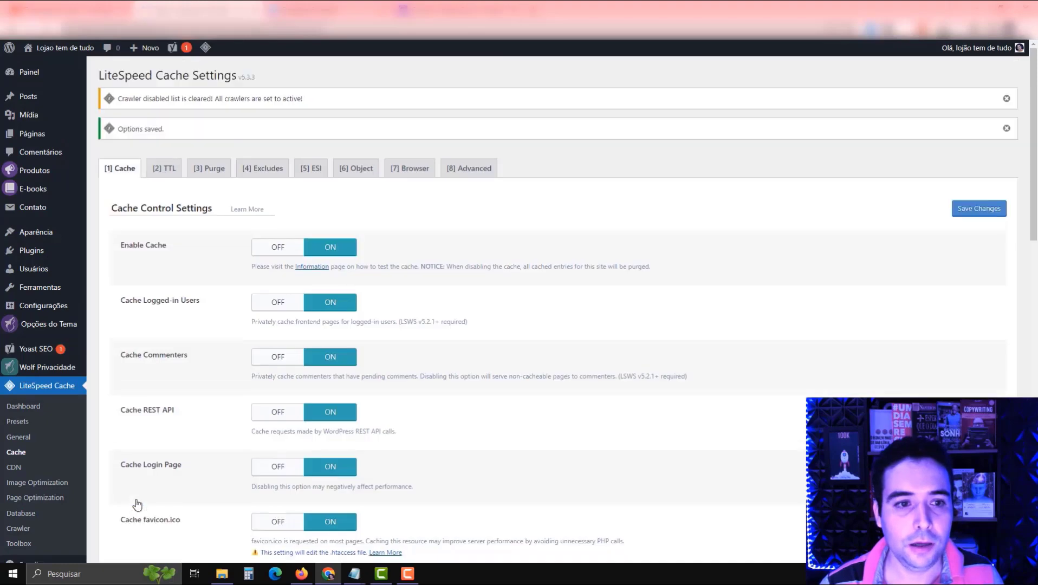
# Look through the TTL and Excludes cache settings, then turn on Enable ESI in the ESI settings and save the changes
pyautogui.click(163, 168)
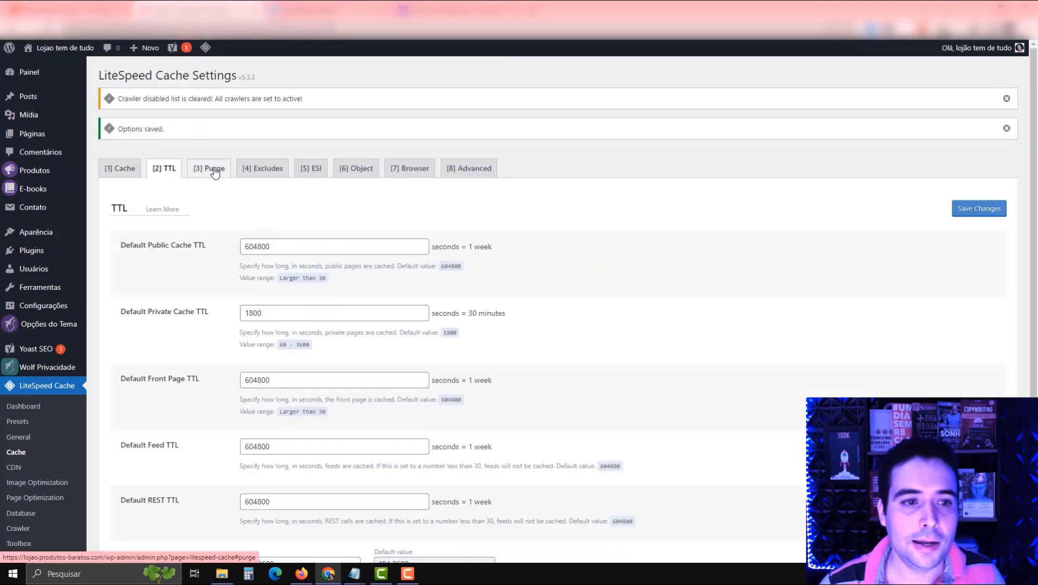
pyautogui.click(265, 168)
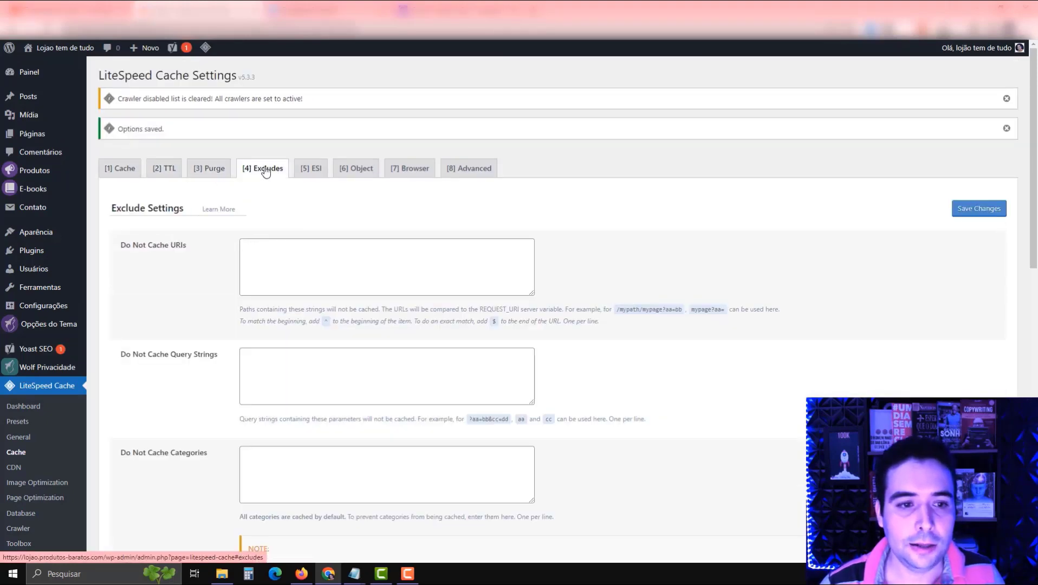
pyautogui.click(311, 168)
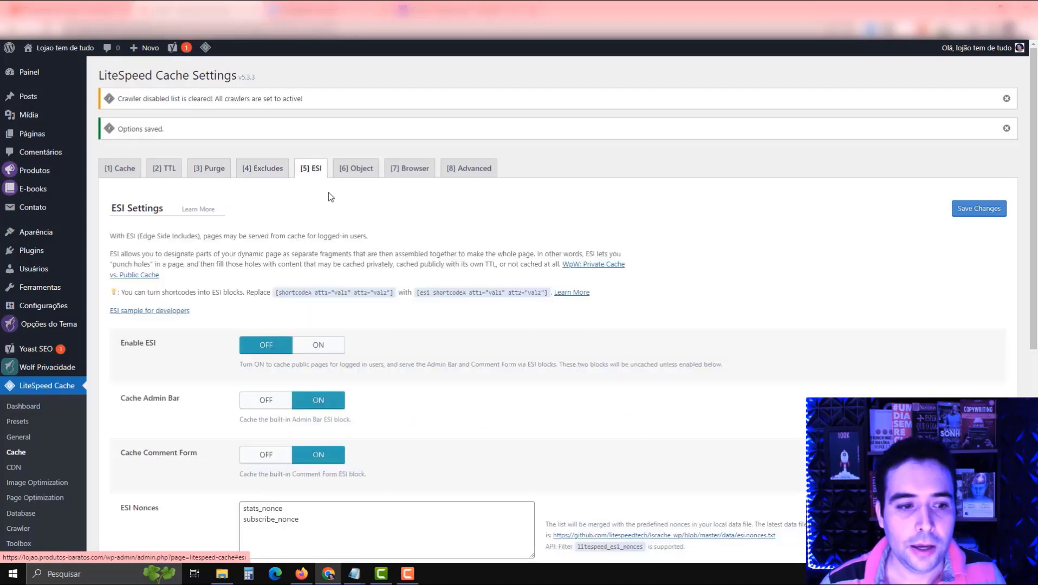
pyautogui.scroll(-1, 374, 253)
pyautogui.click(321, 291)
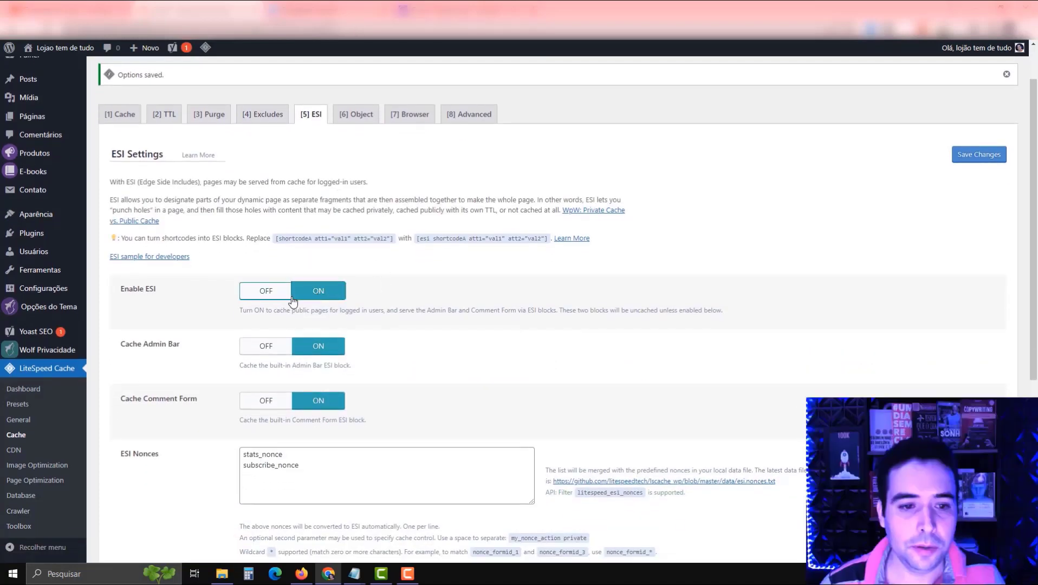
pyautogui.scroll(-3, 322, 295)
pyautogui.scroll(-3, 323, 251)
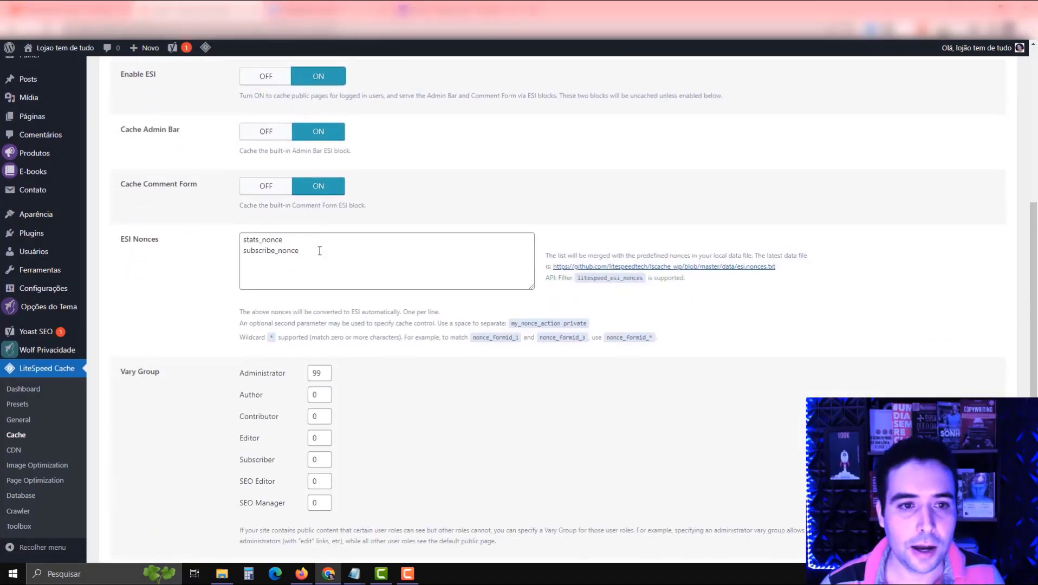
pyautogui.click(137, 498)
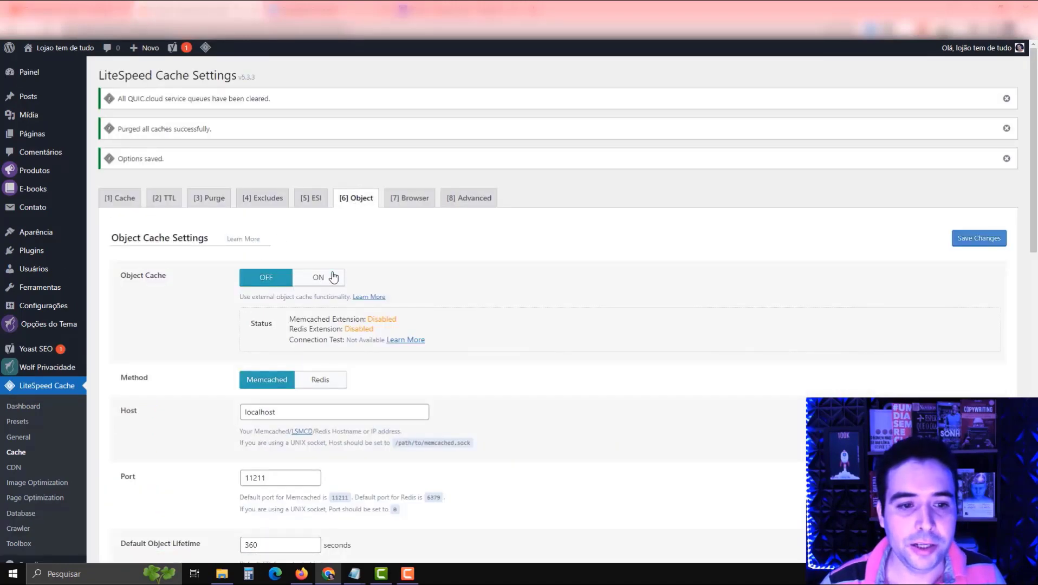
# Turn on Browser Cache in the LiteSpeed browser cache settings and save the changes
pyautogui.click(411, 199)
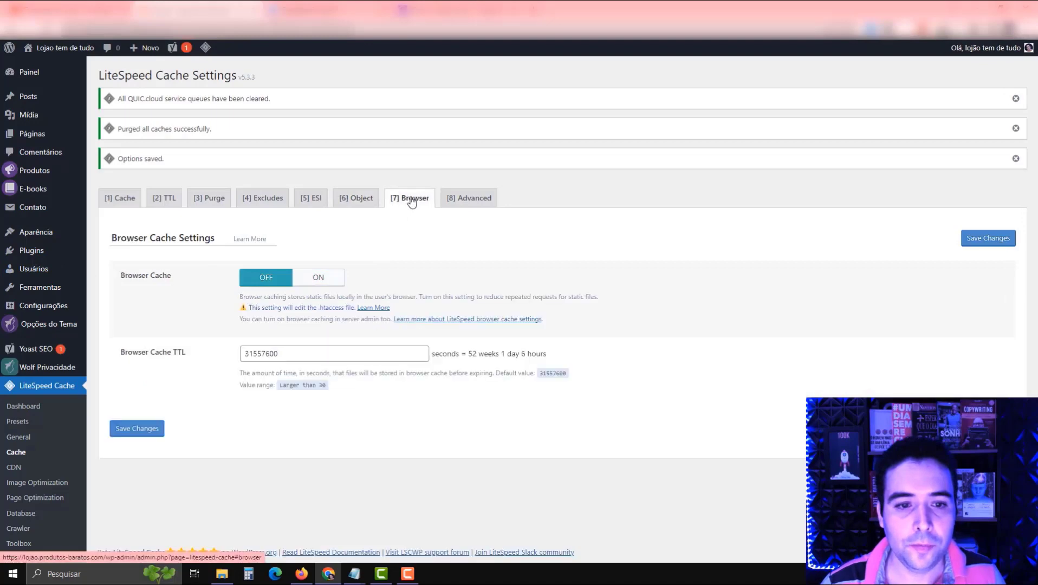
pyautogui.click(327, 281)
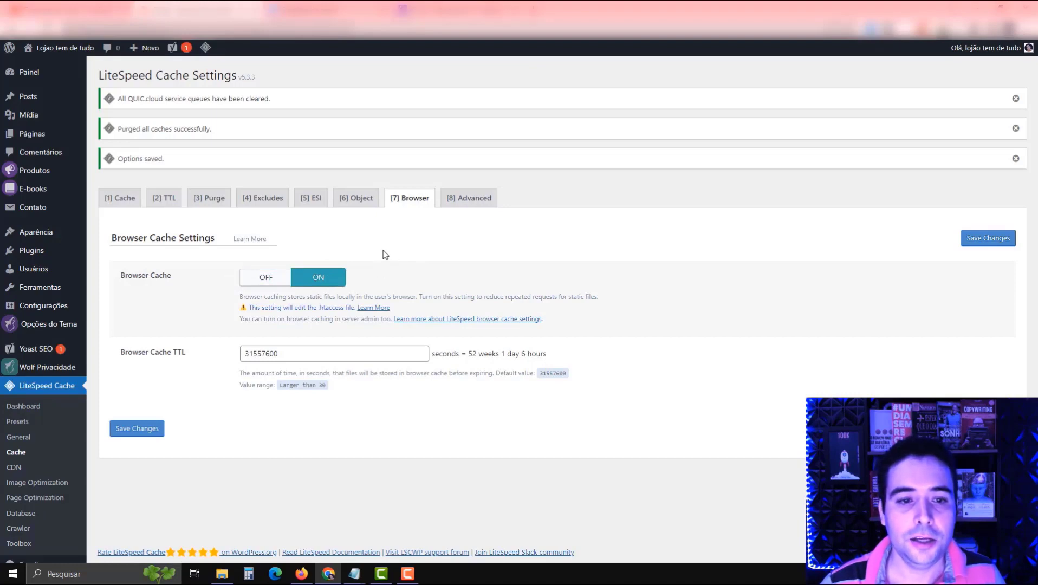
pyautogui.click(139, 429)
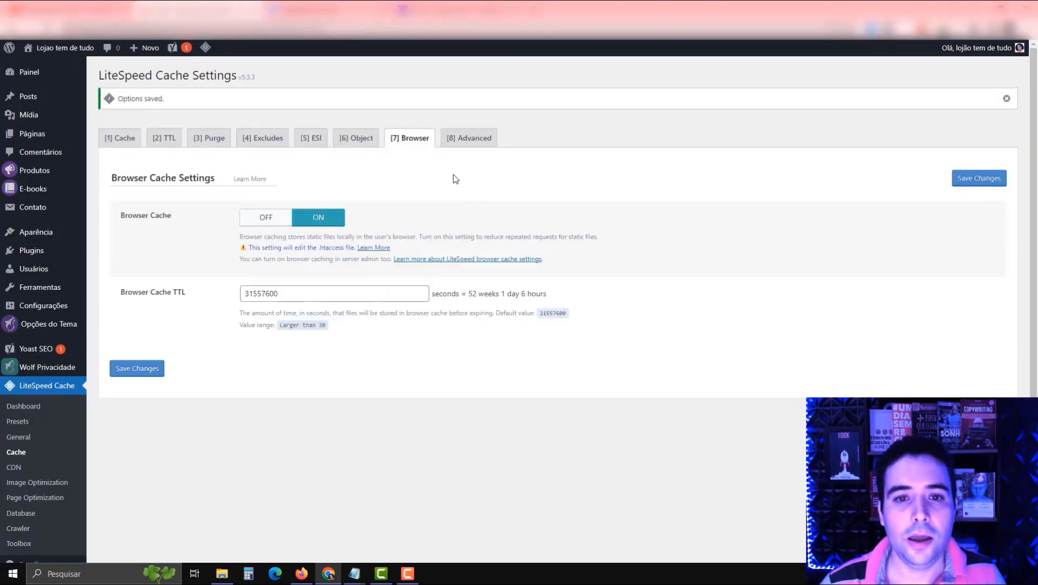
# Turn on Improve HTTP/HTTPS Compatibility in the advanced cache settings and save the changes
pyautogui.click(474, 142)
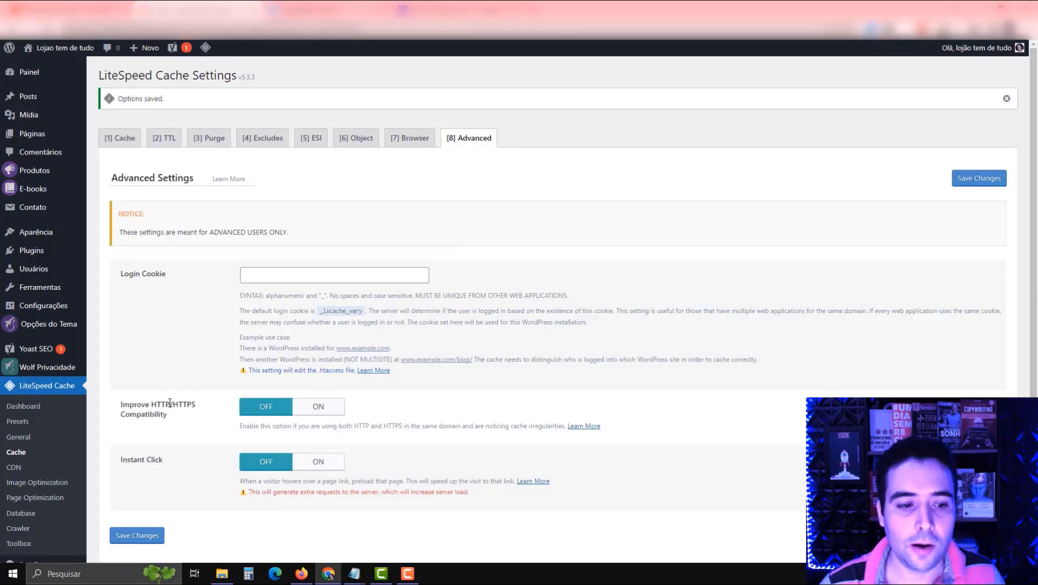
pyautogui.click(317, 412)
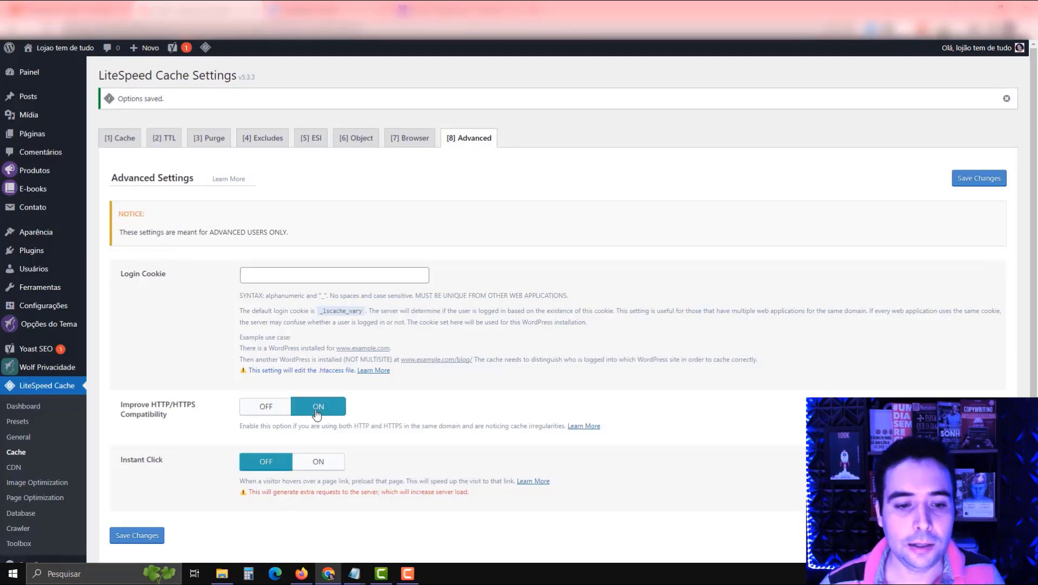
pyautogui.click(143, 536)
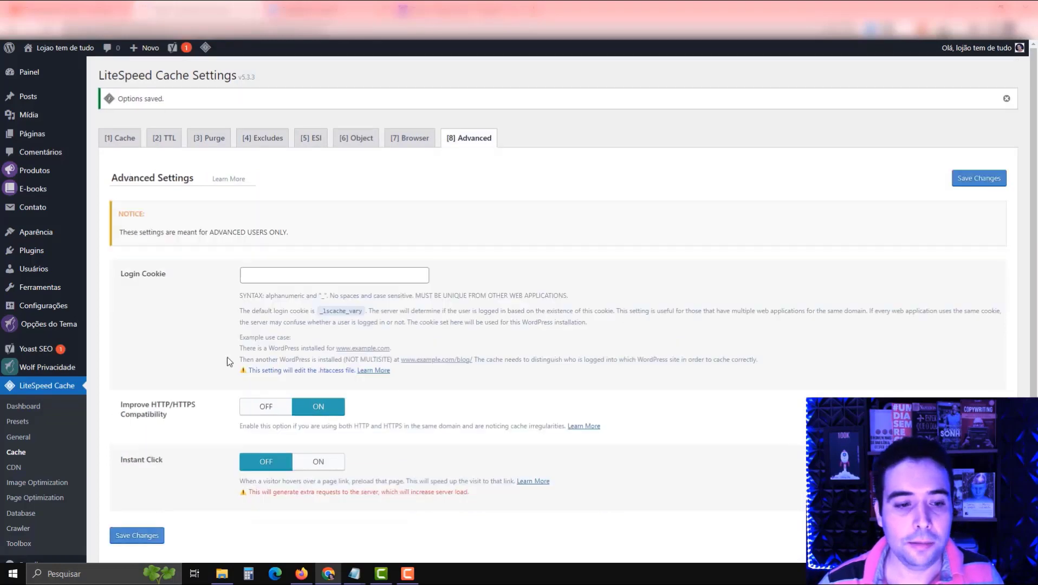
# In the LiteSpeed image optimization settings, turn on Auto Request Cron, Optimize Losslessly and Image WebP Replacement, and save the changes
pyautogui.scroll(-1, 108, 487)
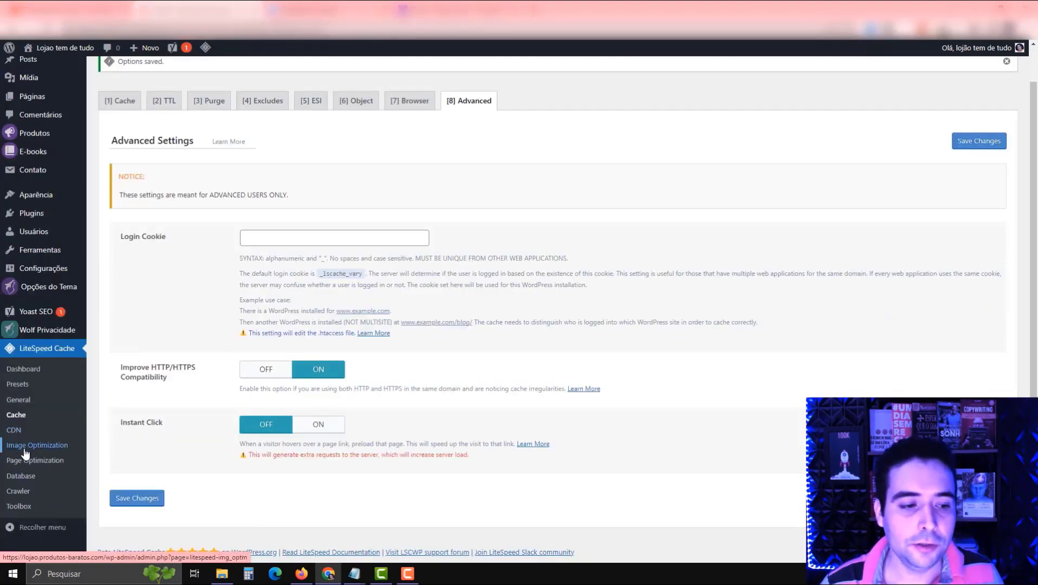
pyautogui.click(24, 446)
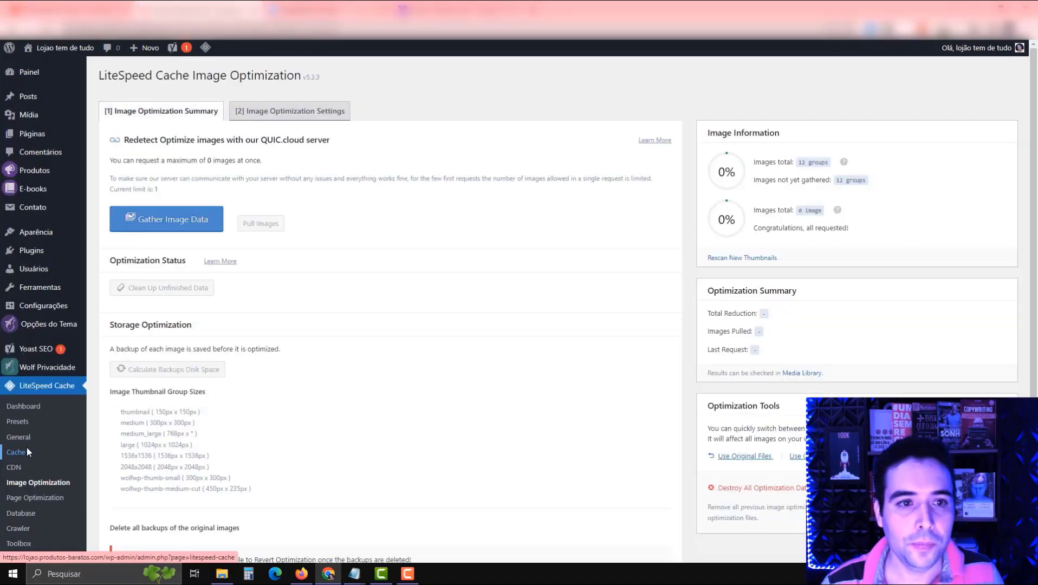
pyautogui.click(311, 117)
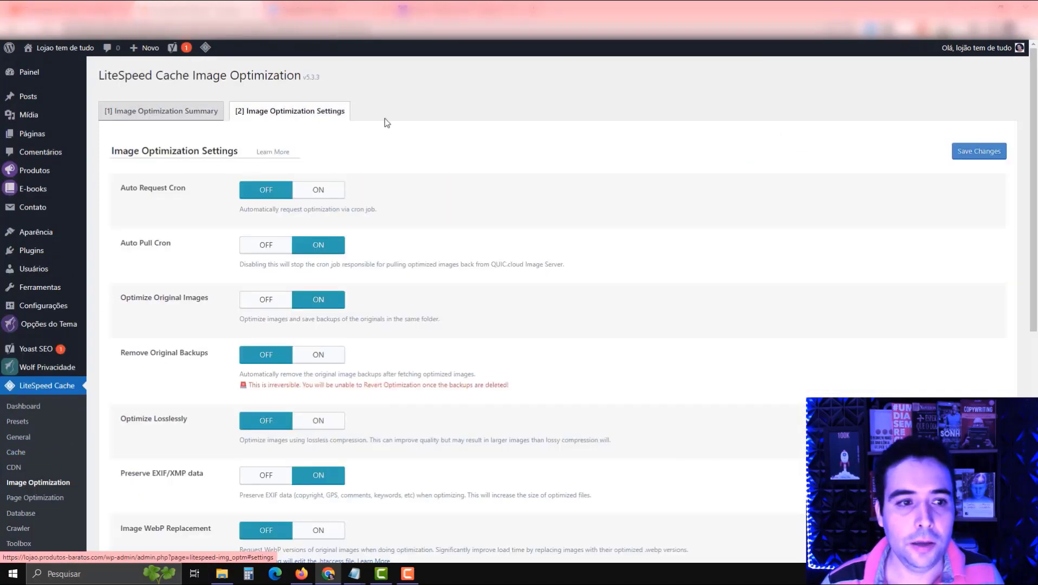
pyautogui.click(326, 193)
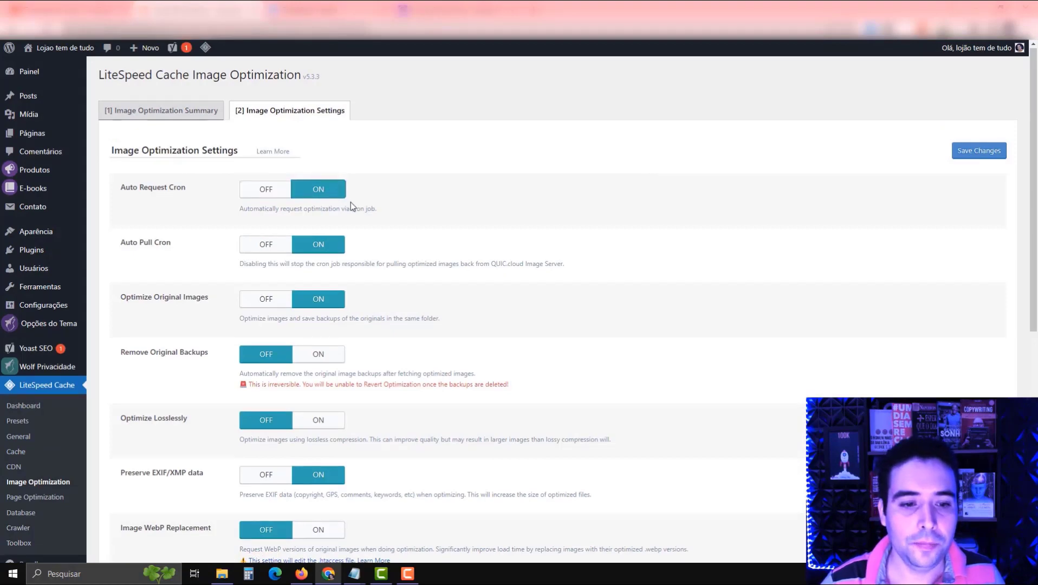
pyautogui.scroll(-2, 352, 227)
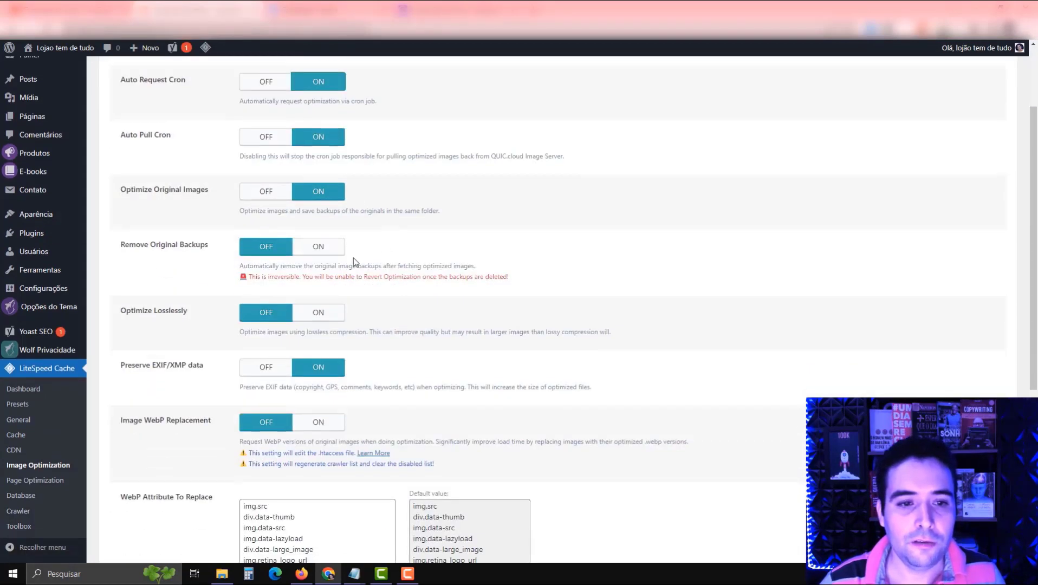
pyautogui.click(330, 314)
pyautogui.click(317, 422)
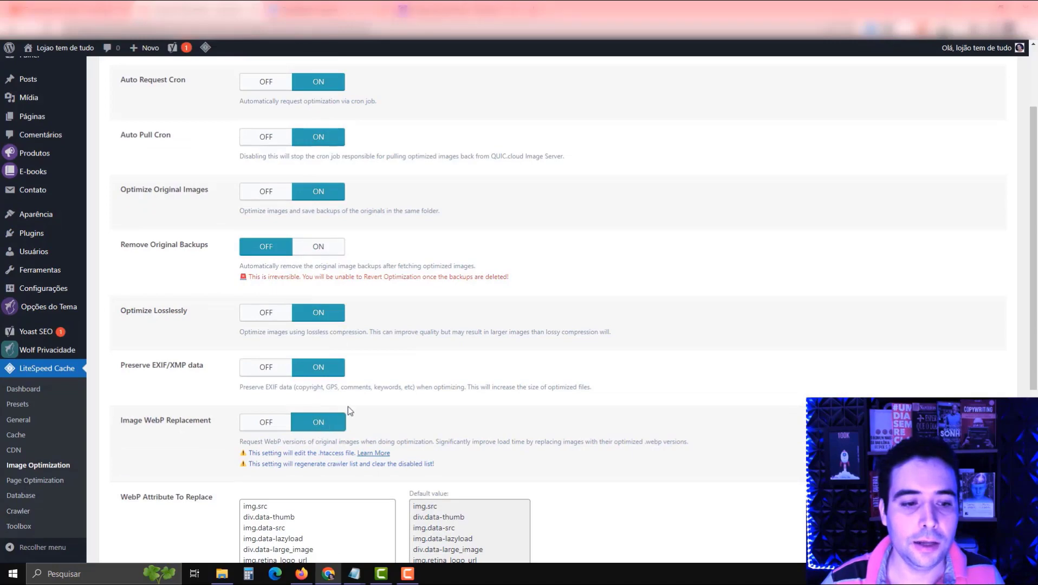
pyautogui.scroll(-5, 356, 394)
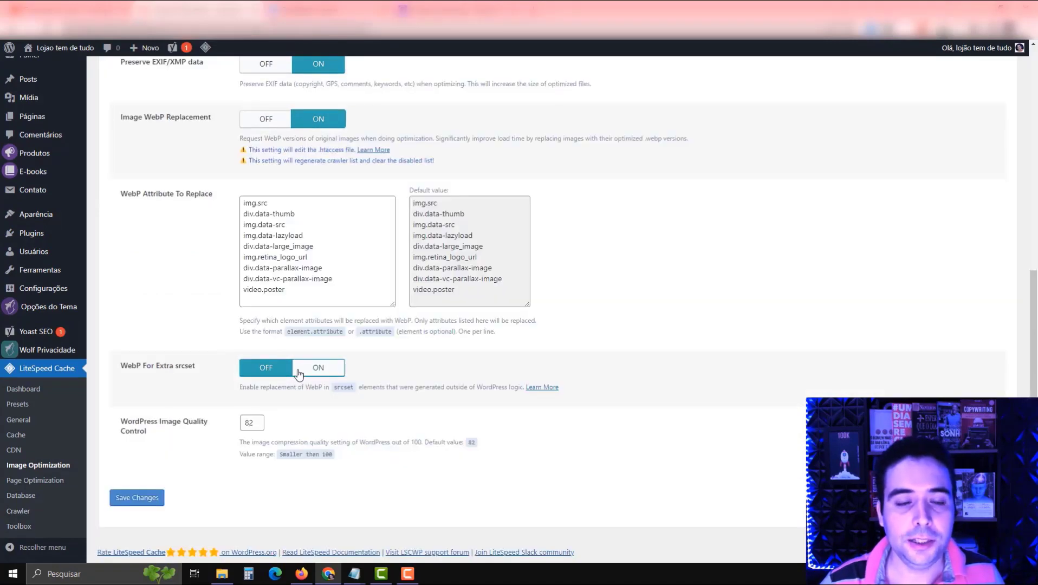
pyautogui.scroll(8, 318, 358)
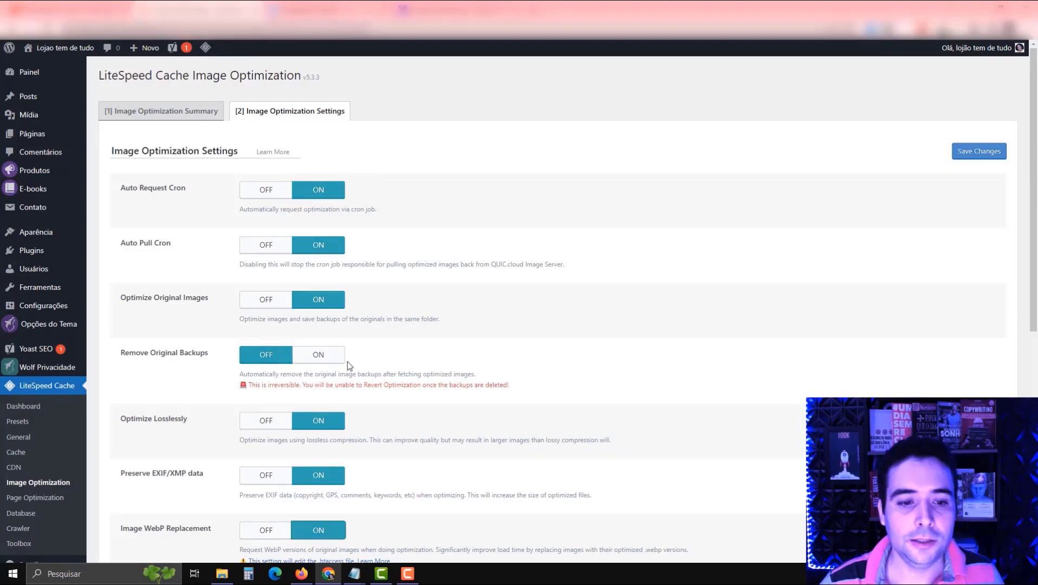
pyautogui.scroll(-7, 347, 366)
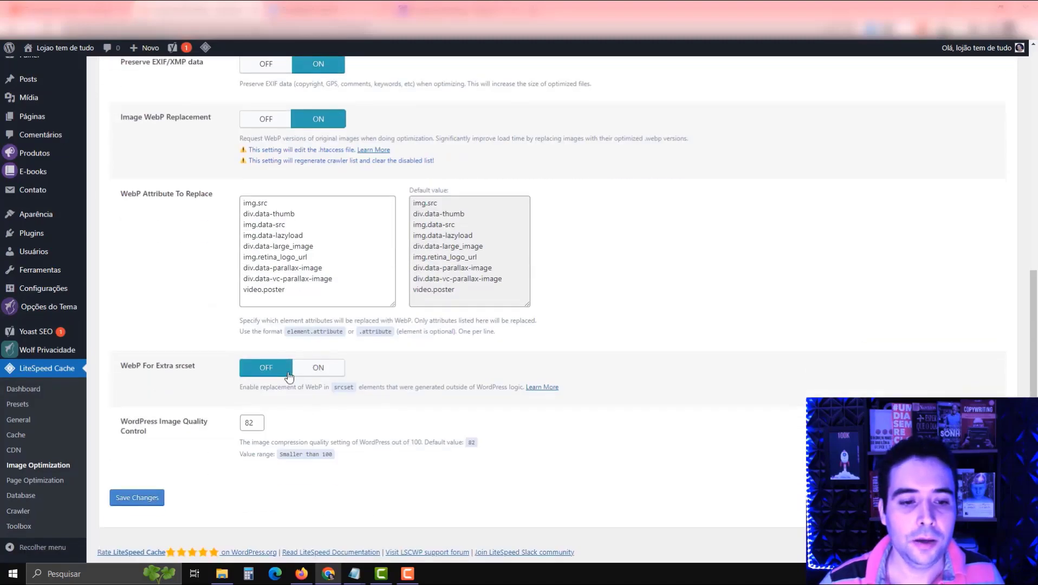
pyautogui.click(135, 497)
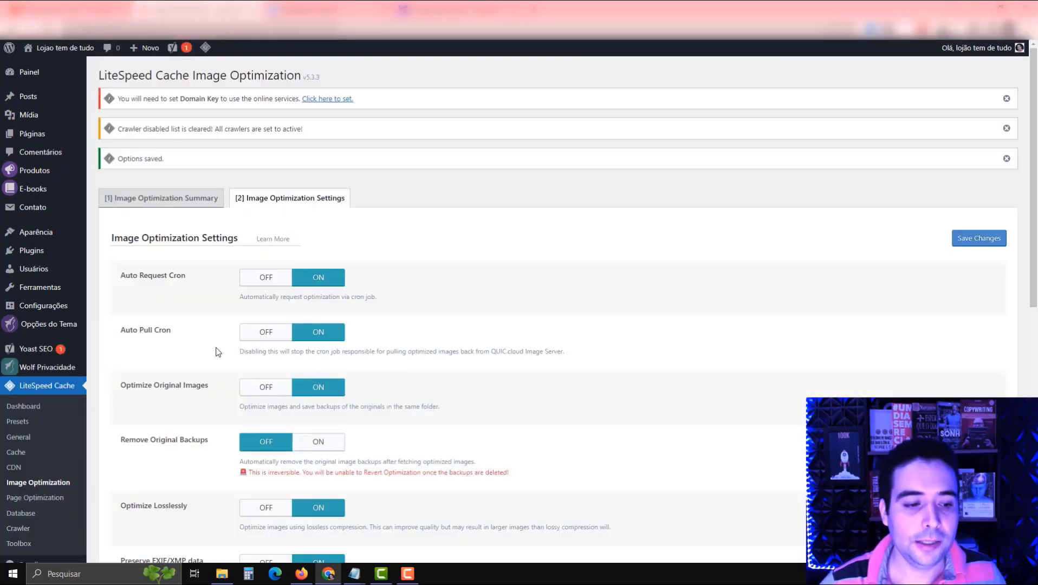
# Turn on CSS Minify and CSS Combine in the LiteSpeed page optimization CSS settings
pyautogui.click(29, 499)
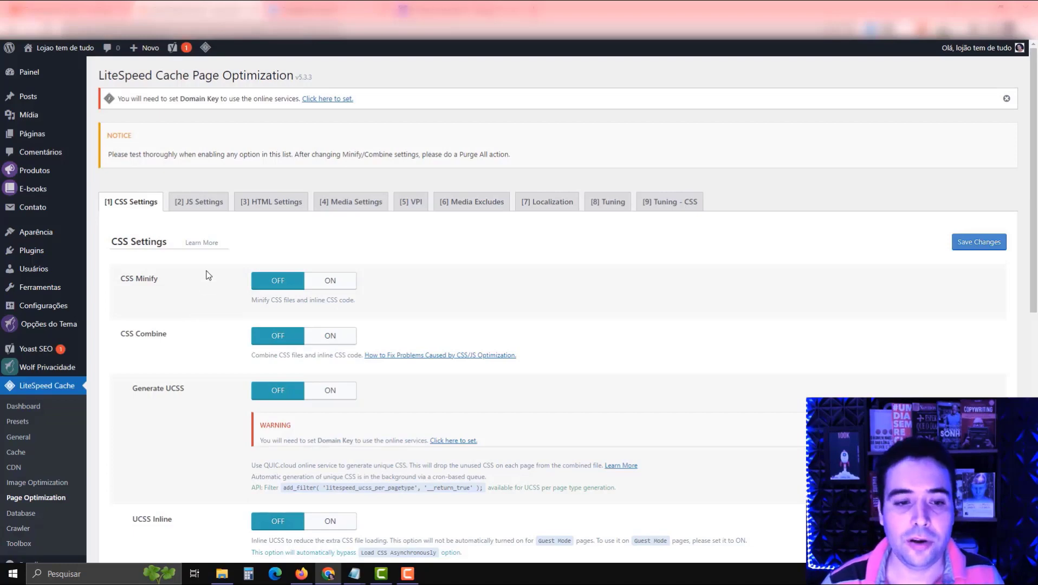
pyautogui.scroll(-2, 207, 279)
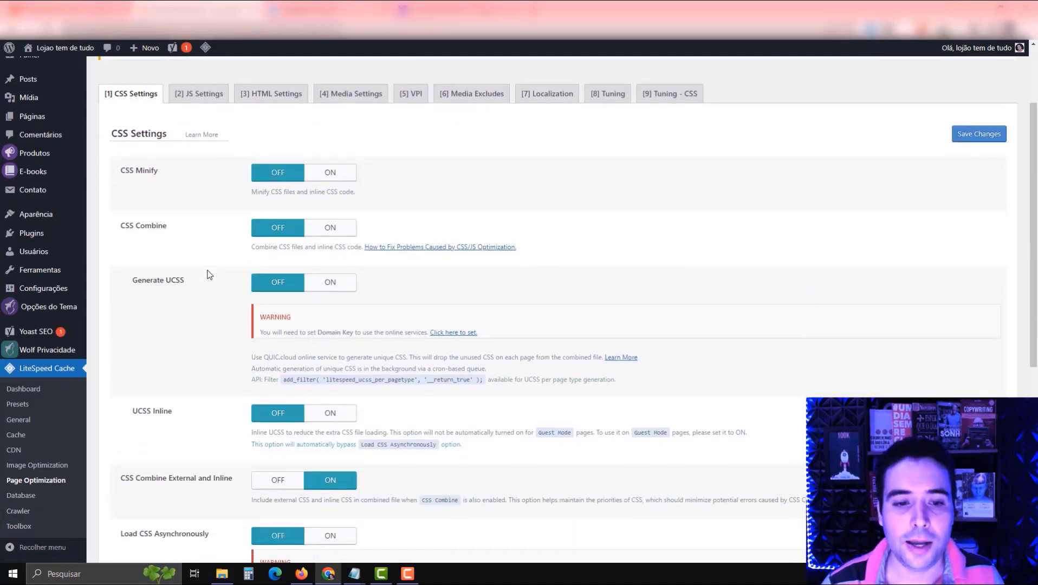
pyautogui.click(329, 172)
pyautogui.click(334, 227)
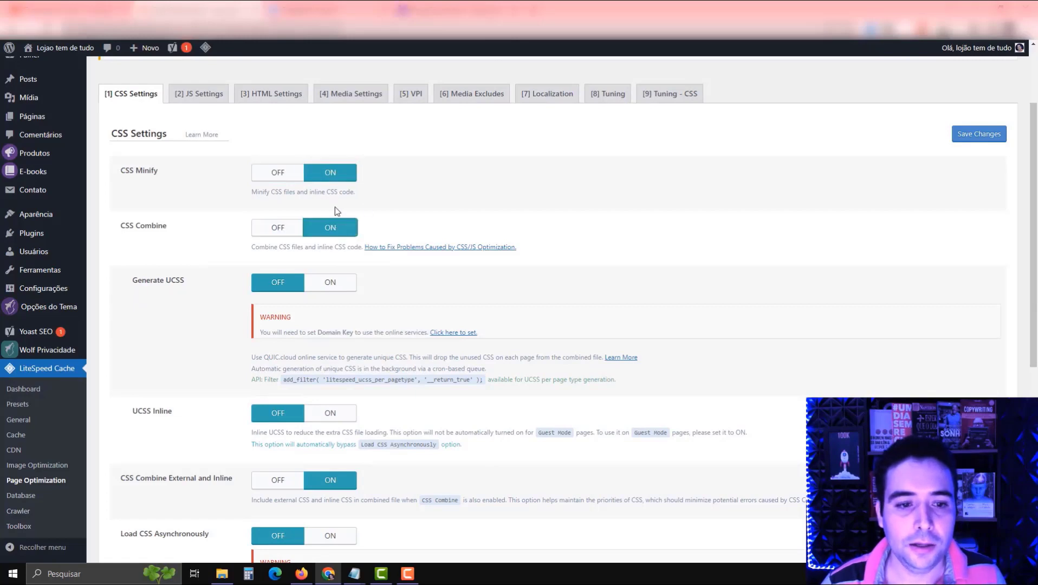
# Turn on UCSS Inline, Load CSS Asynchronously and CCSS Per URL, set Font Display Optimization to Swap, and save the CSS settings
pyautogui.scroll(-1, 348, 283)
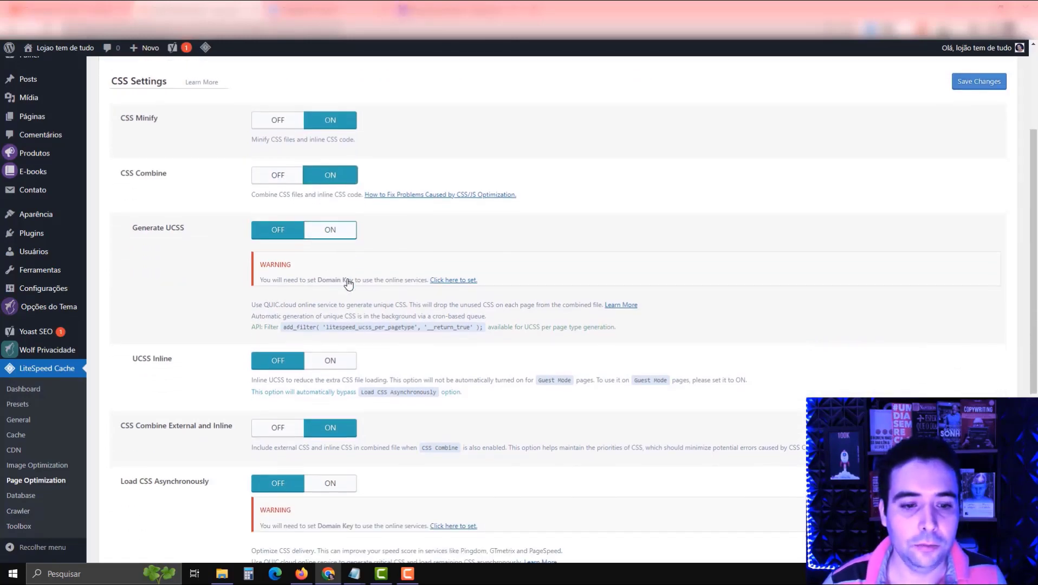
pyautogui.scroll(-1, 333, 363)
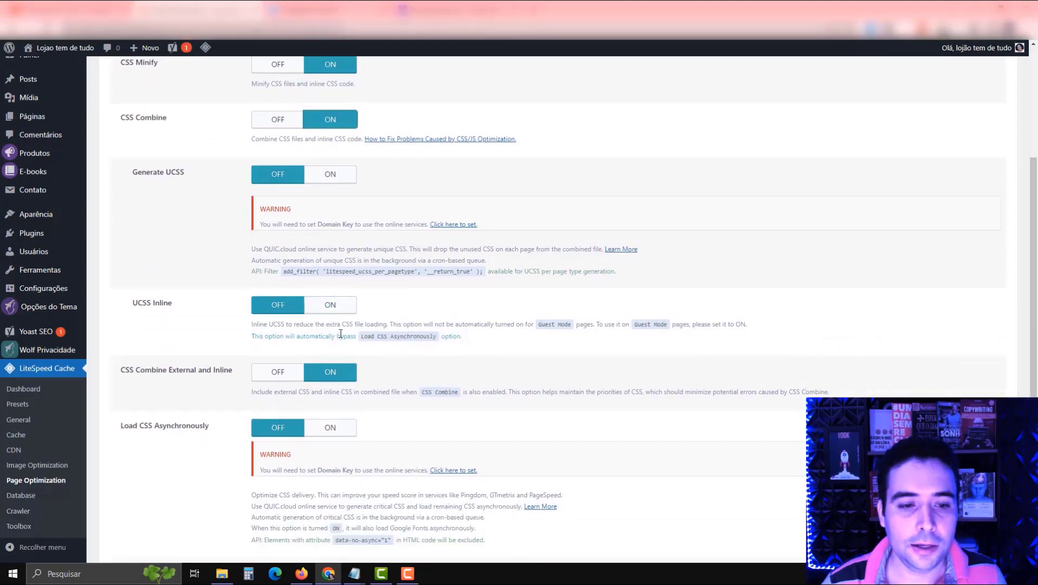
pyautogui.click(331, 303)
pyautogui.scroll(-1, 331, 304)
pyautogui.click(331, 373)
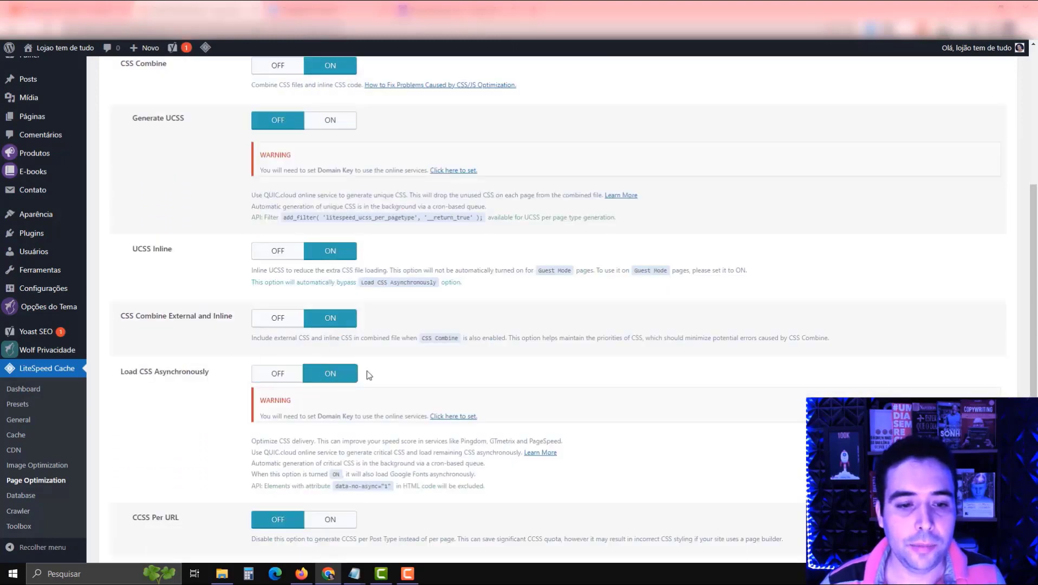
pyautogui.scroll(-4, 397, 268)
pyautogui.click(331, 313)
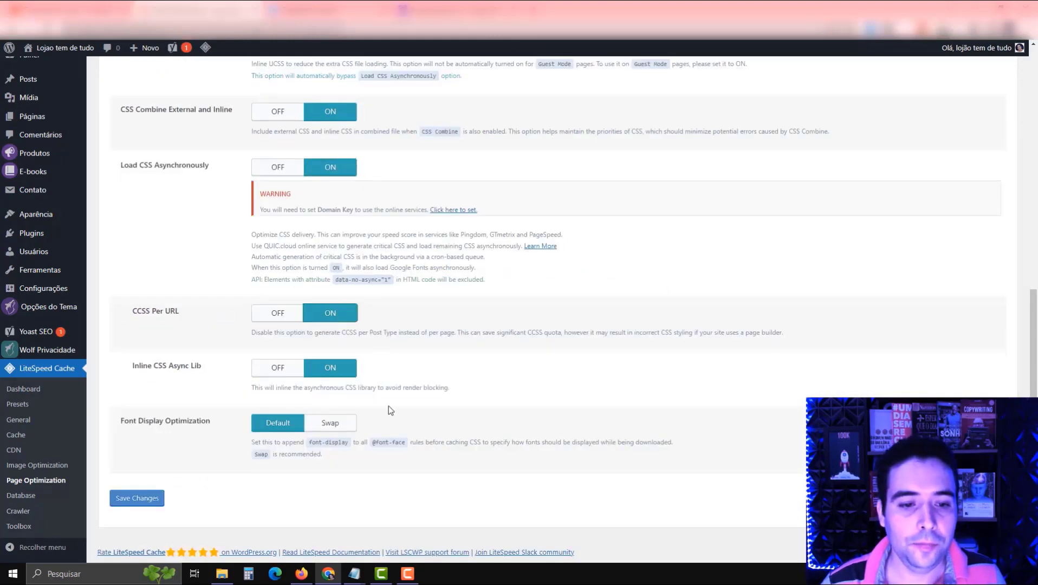
pyautogui.click(330, 422)
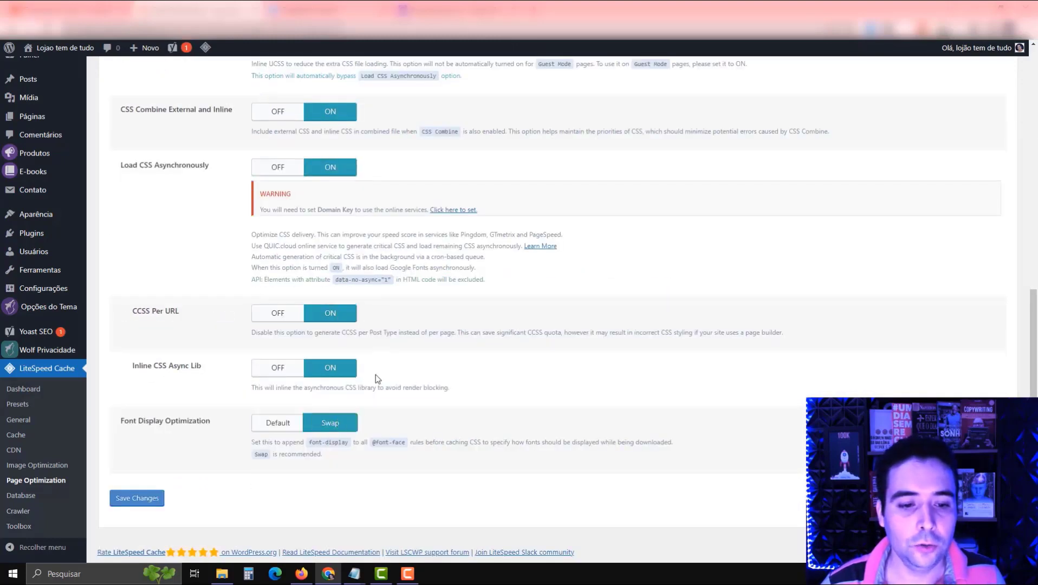
pyautogui.click(142, 501)
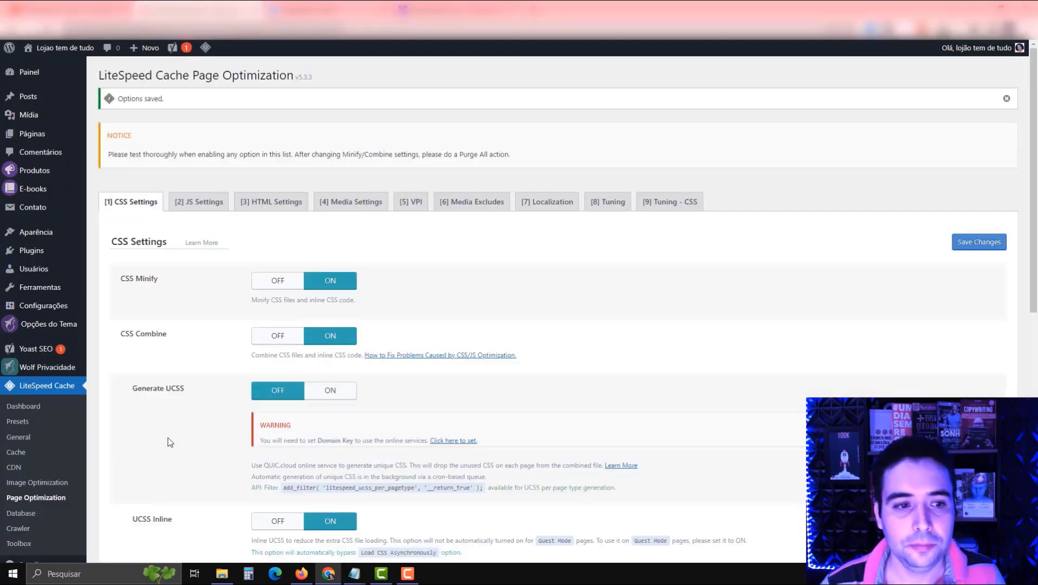
# Turn on JS Minify in the page optimization JS settings and save the changes
pyautogui.click(198, 209)
pyautogui.scroll(-1, 316, 236)
pyautogui.click(317, 236)
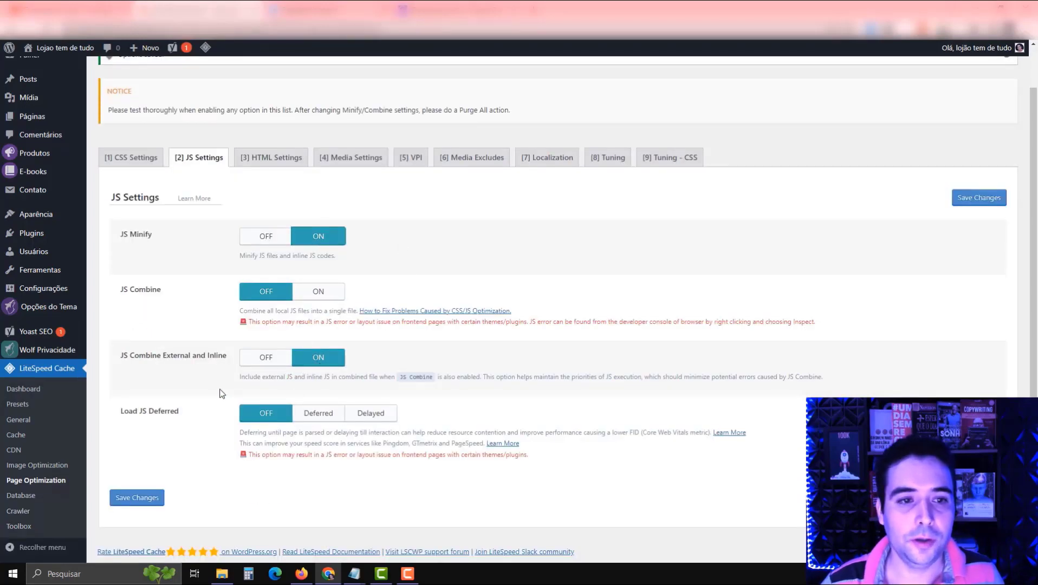
pyautogui.click(137, 501)
pyautogui.click(137, 497)
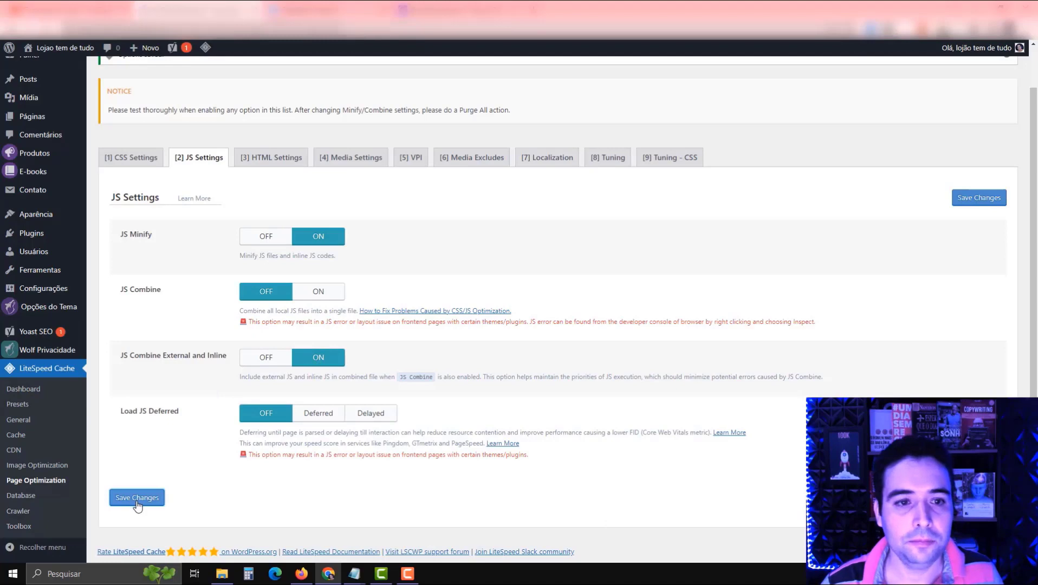
# Turn on HTML Minify and DNS Prefetch Control in the LiteSpeed page optimization HTML settings
pyautogui.click(273, 208)
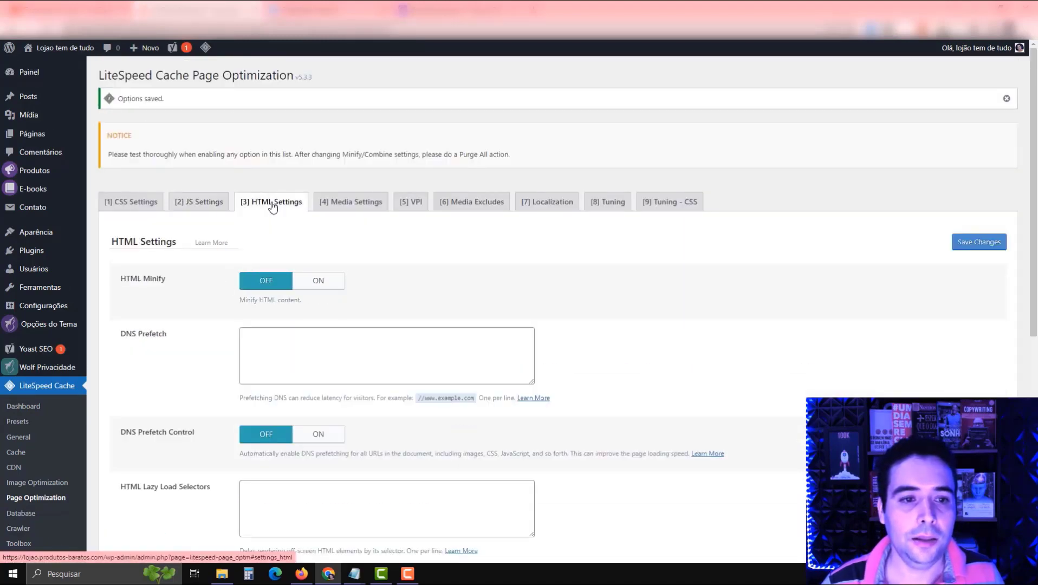
pyautogui.scroll(-1, 347, 243)
pyautogui.click(341, 231)
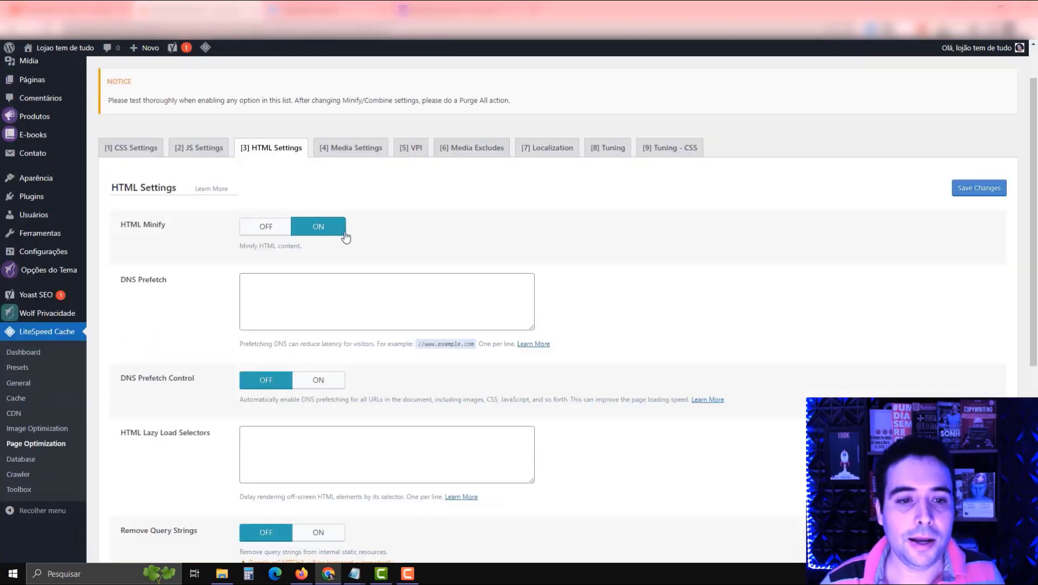
pyautogui.click(325, 384)
pyautogui.scroll(-4, 324, 363)
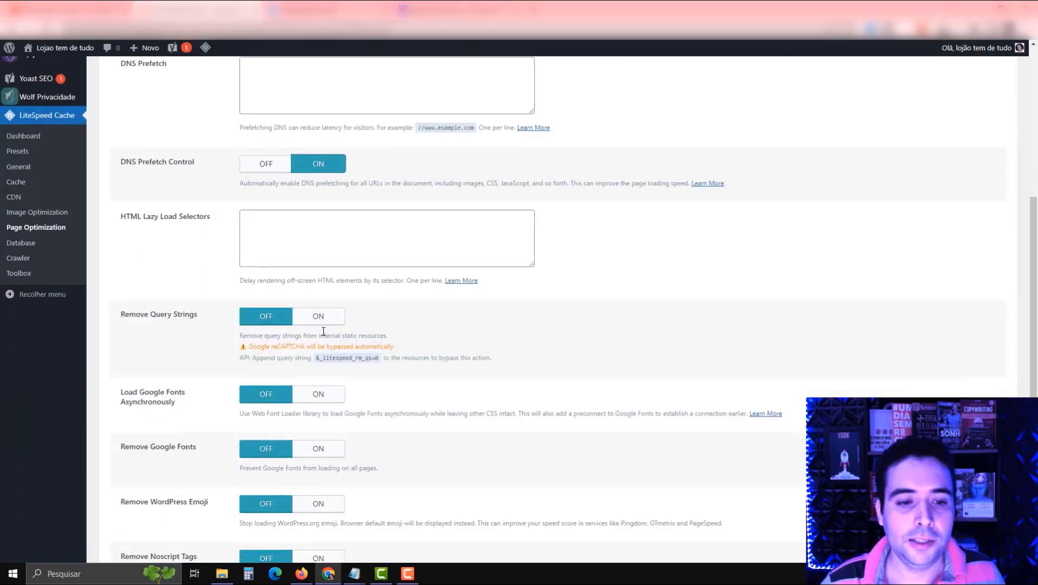
# Turn on Load Google Fonts Asynchronously, Remove Google Fonts, Remove WordPress Emoji and Remove Noscript Tags, and save the HTML settings
pyautogui.scroll(-2, 321, 325)
pyautogui.click(327, 270)
pyautogui.click(322, 325)
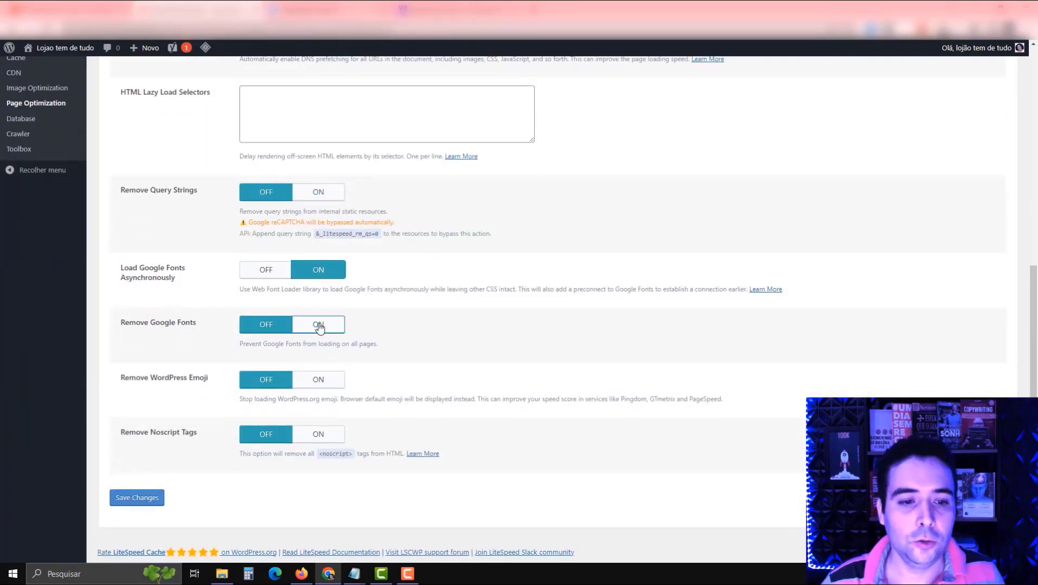
pyautogui.click(321, 379)
pyautogui.click(328, 433)
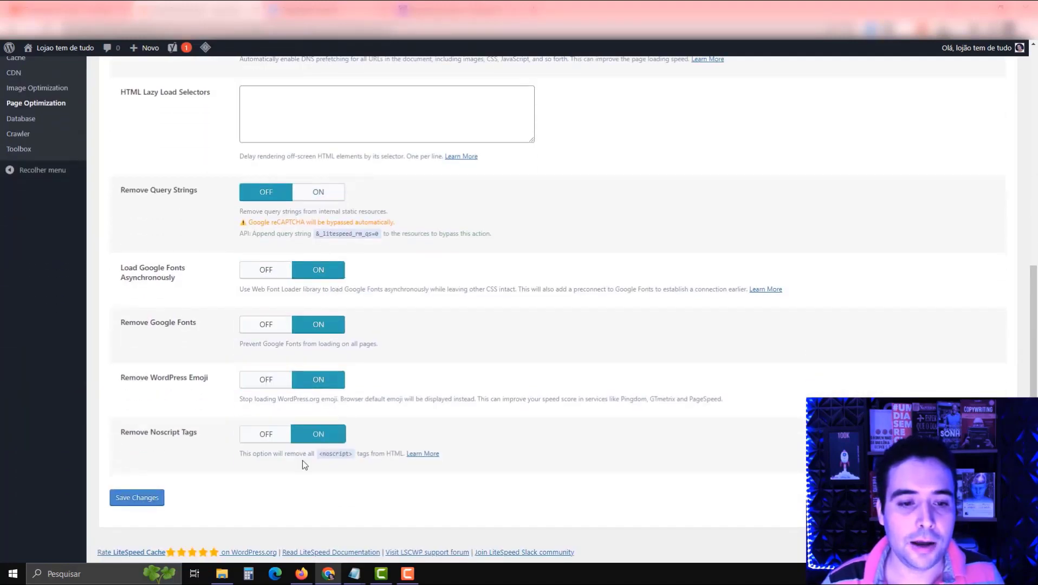
pyautogui.click(154, 498)
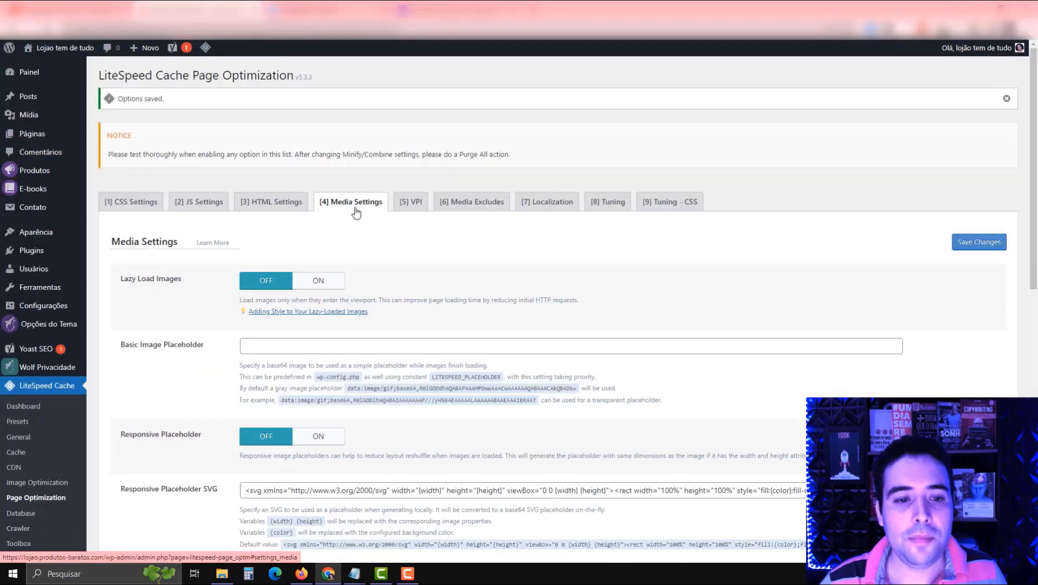
# In the page optimization media settings, turn on Lazy Load Images, Responsive Placeholder, Lazy Load Iframes and Add Missing Sizes, and save the changes
pyautogui.click(329, 281)
pyautogui.click(333, 436)
pyautogui.scroll(-7, 412, 243)
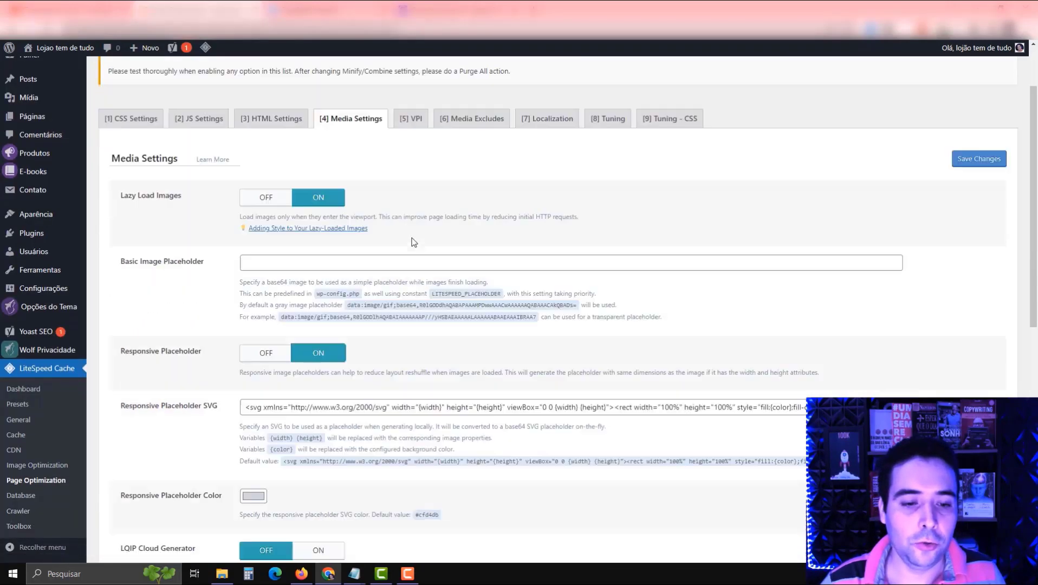
pyautogui.scroll(-4, 324, 258)
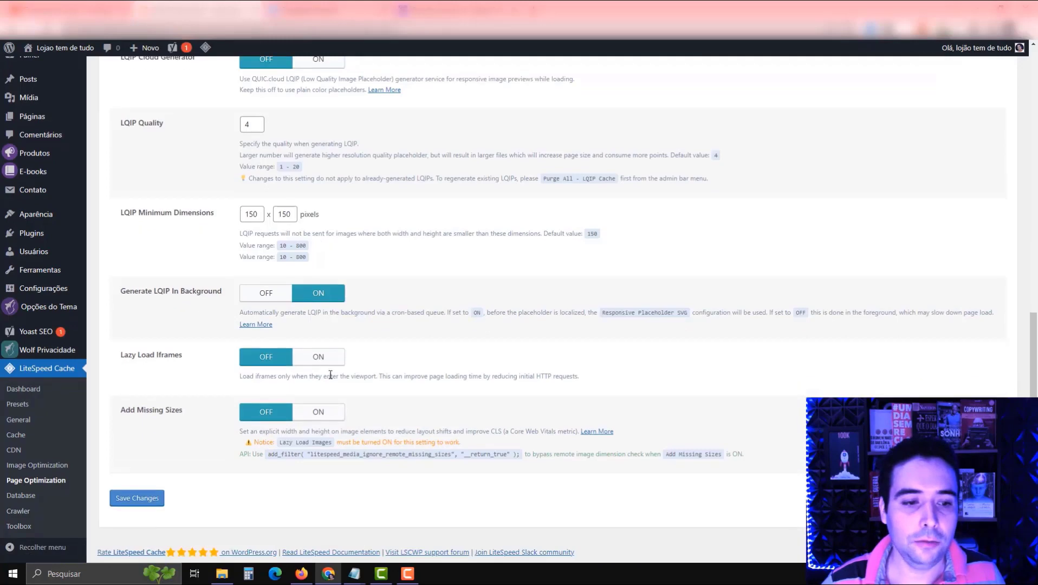
pyautogui.click(318, 357)
pyautogui.click(318, 412)
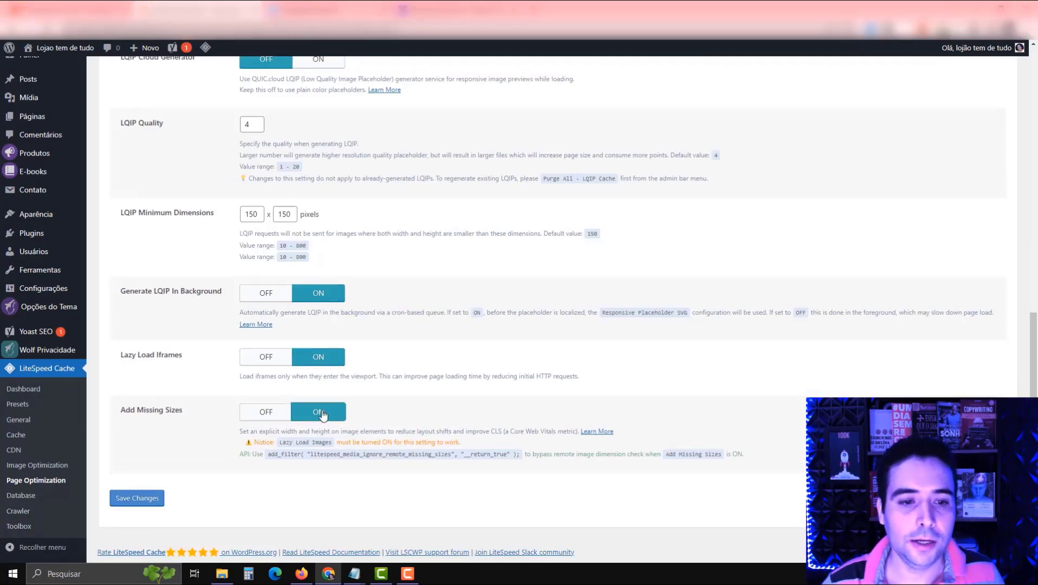
pyautogui.click(149, 503)
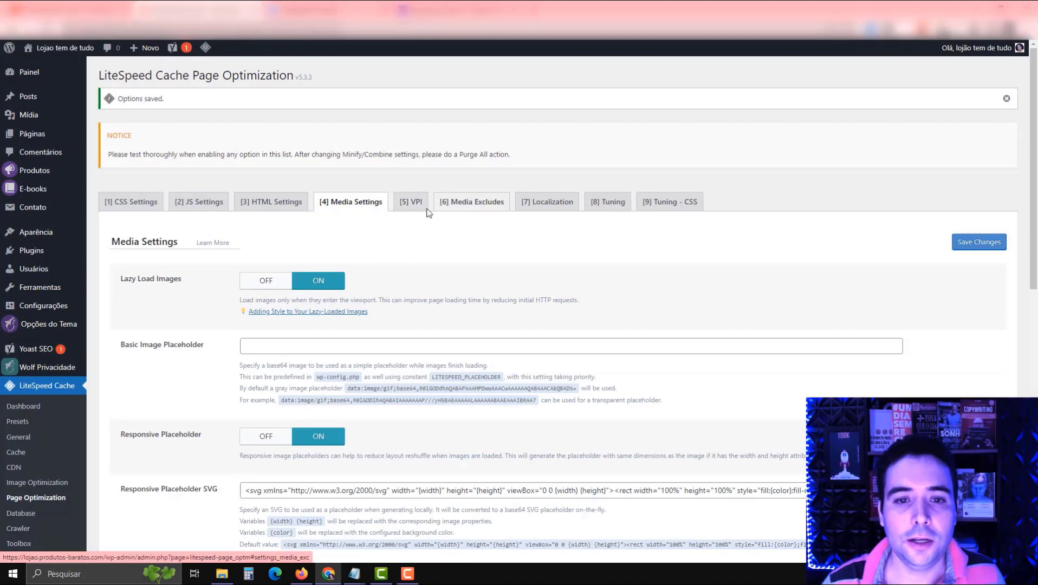
# Turn on Gravatar Cache and Gravatar Cache Cron in the page optimization localization settings and save the changes
pyautogui.click(537, 208)
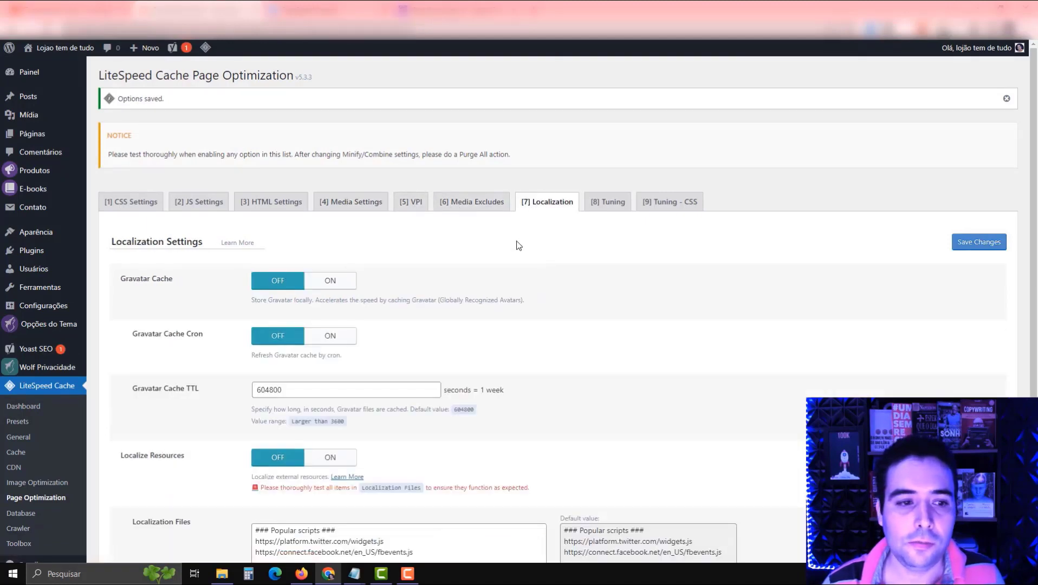
pyautogui.click(347, 282)
pyautogui.click(353, 337)
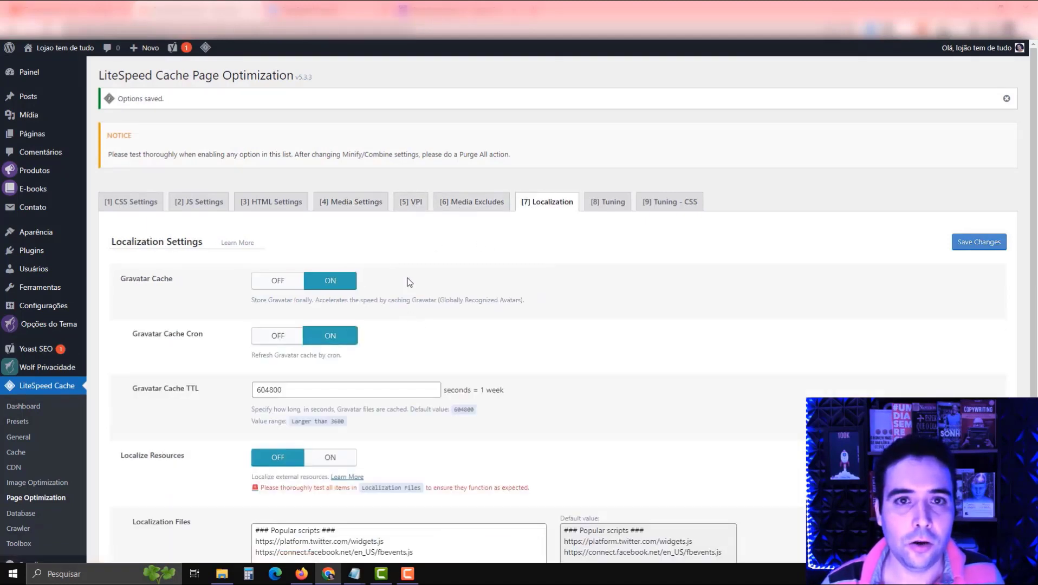
pyautogui.scroll(-3, 310, 315)
pyautogui.click(145, 499)
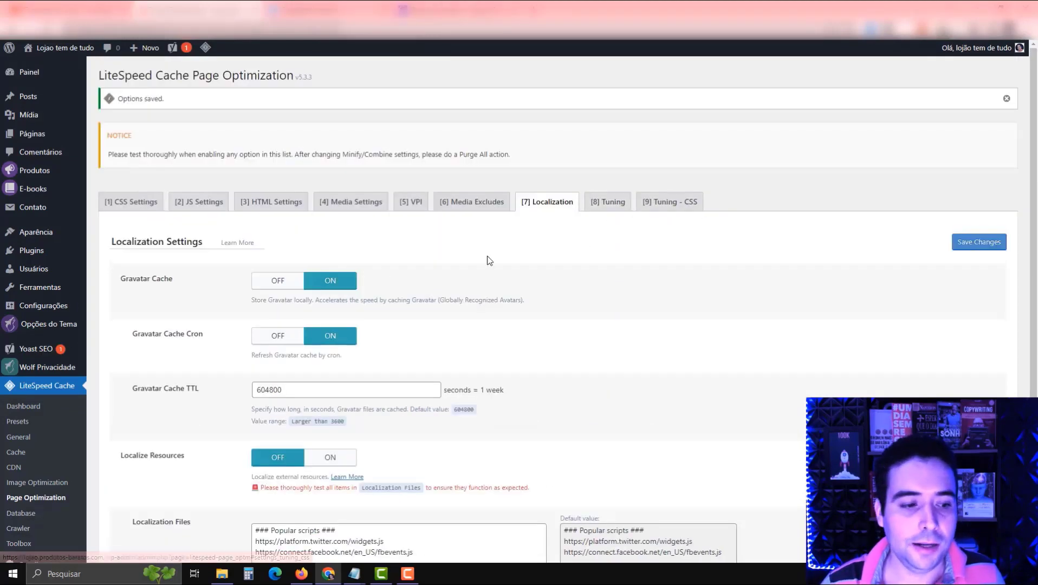
# Run Clean All in the LiteSpeed database optimizer
pyautogui.click(17, 520)
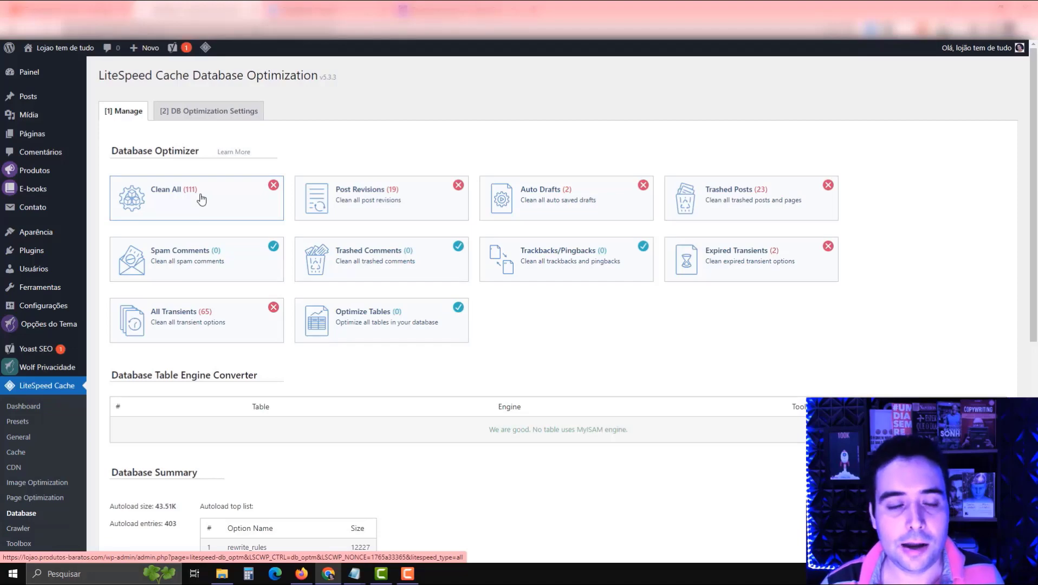
pyautogui.click(201, 196)
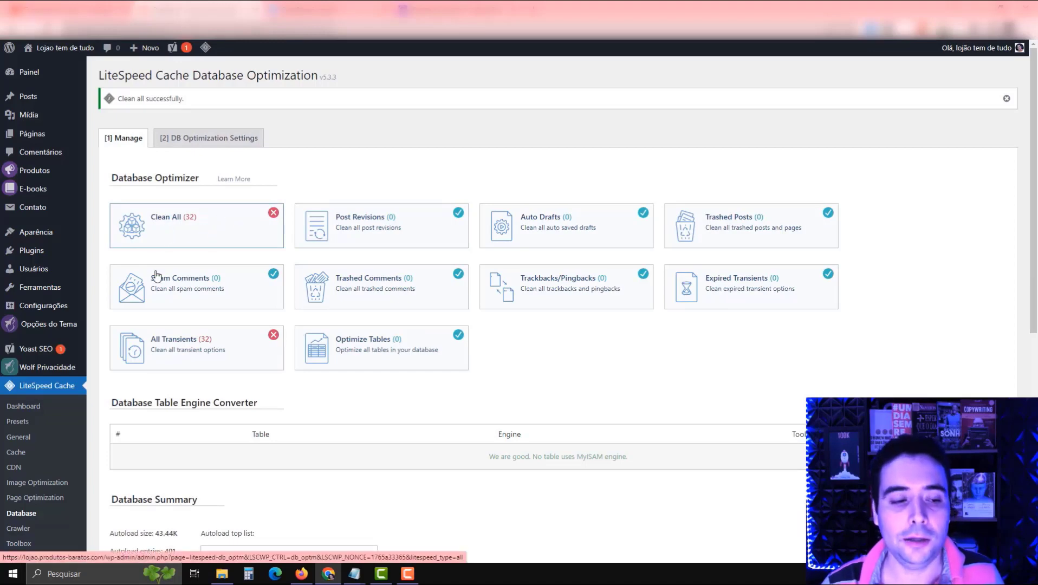
pyautogui.scroll(-3, 108, 331)
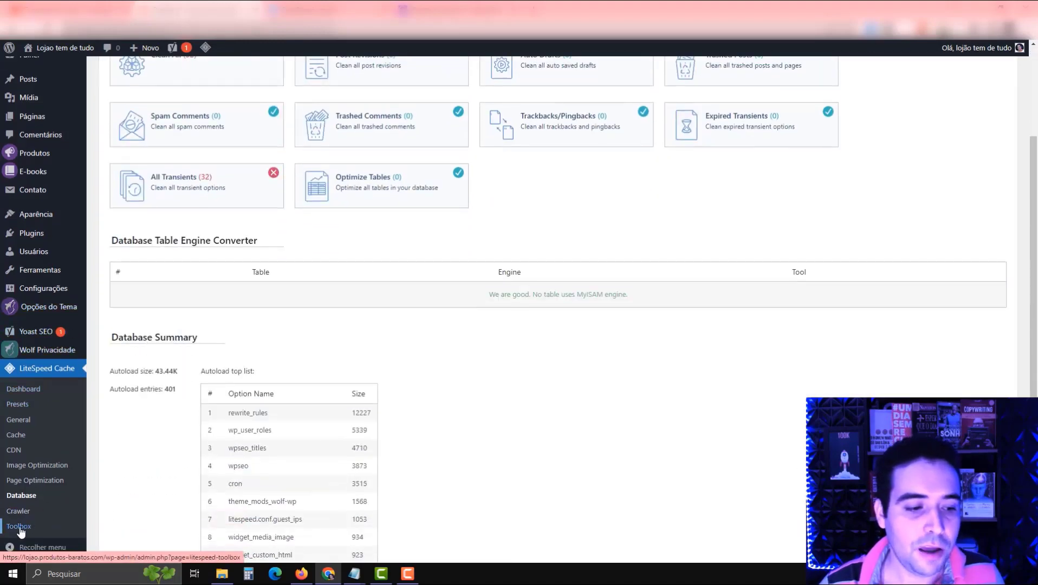
# Turn on frontend, backend and editor heartbeat control in the LiteSpeed Toolbox heartbeat settings and save the changes
pyautogui.click(21, 527)
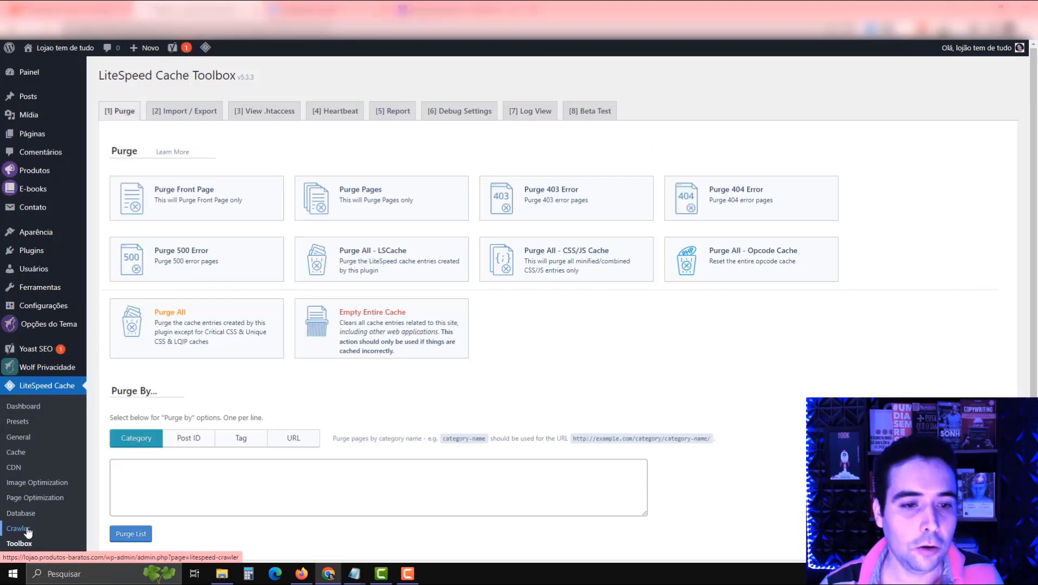
pyautogui.click(328, 112)
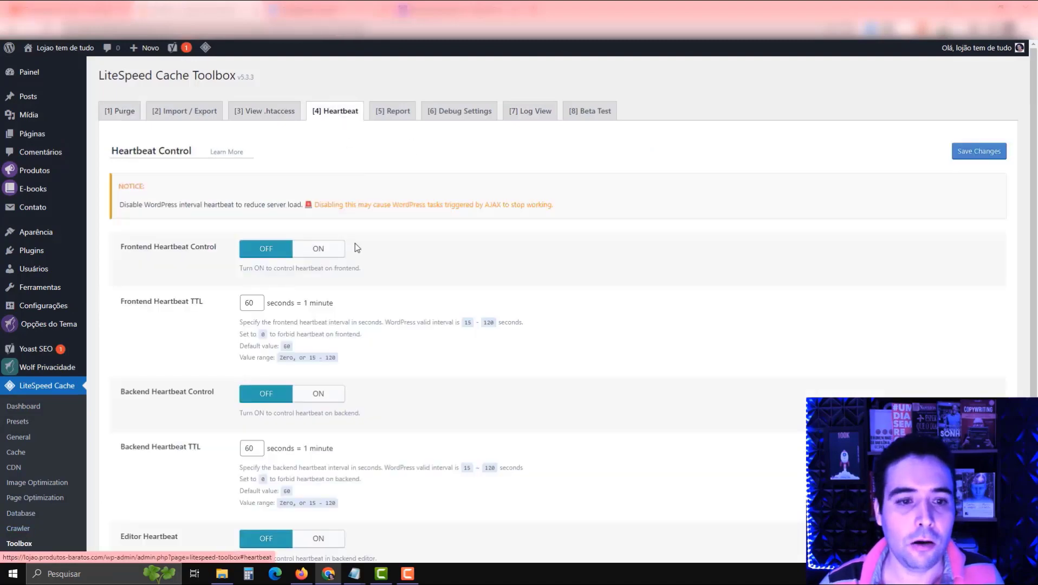
pyautogui.click(340, 252)
pyautogui.scroll(-3, 340, 251)
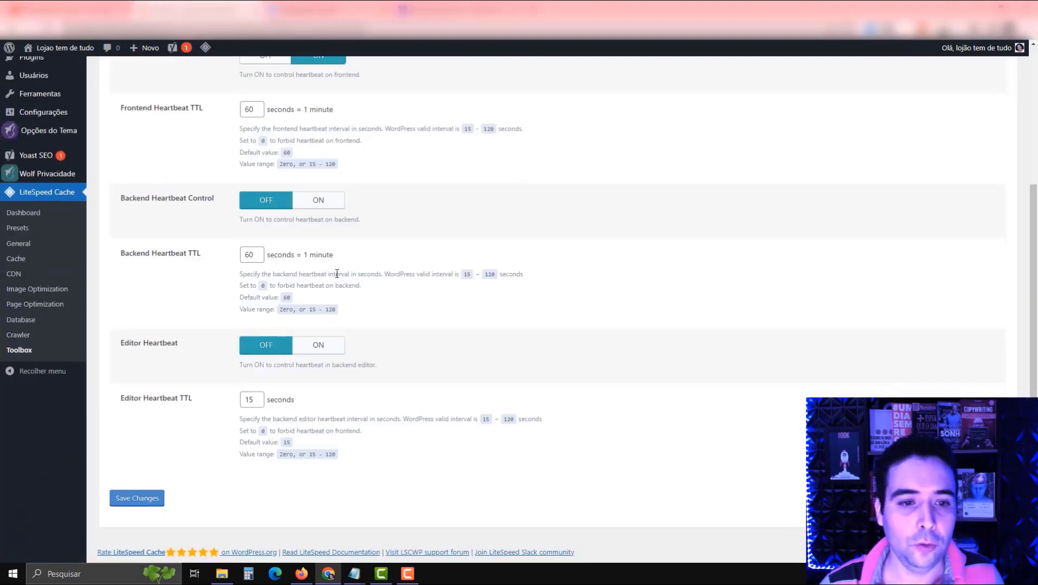
pyautogui.click(325, 202)
pyautogui.click(311, 345)
pyautogui.click(137, 498)
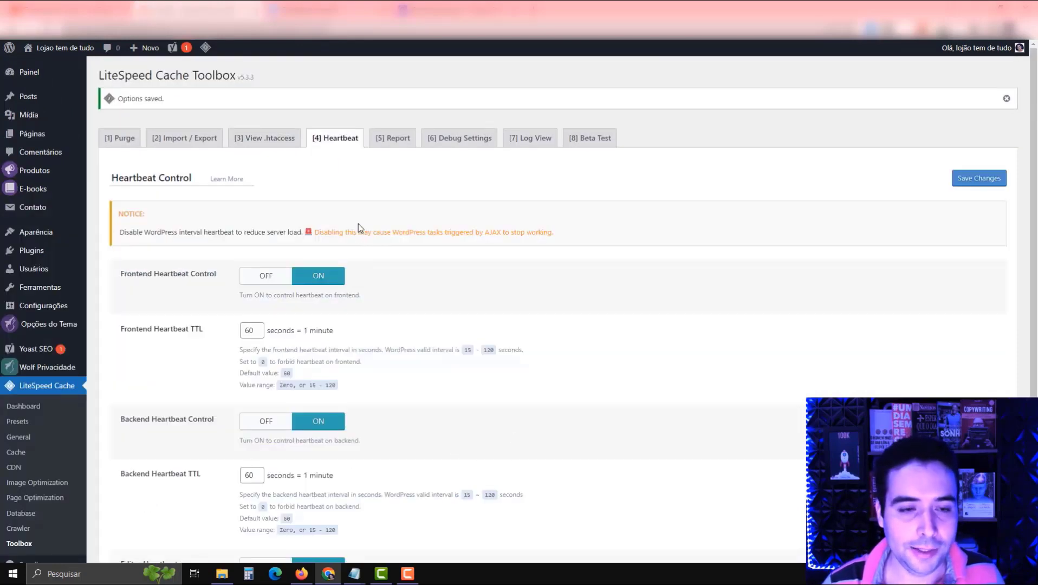
# Purge all LiteSpeed cache entries of the site
pyautogui.moveTo(205, 47)
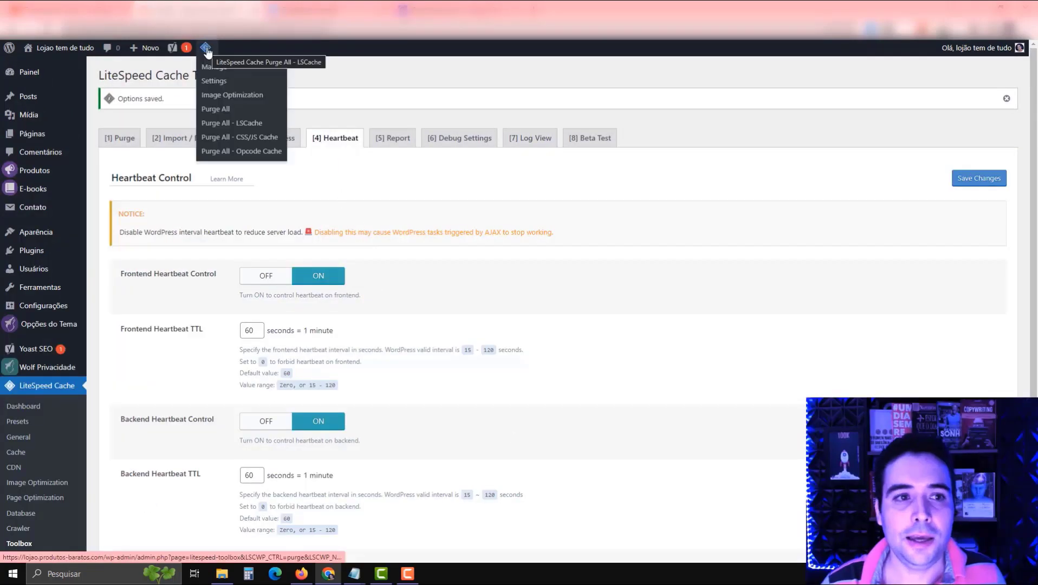
pyautogui.click(220, 109)
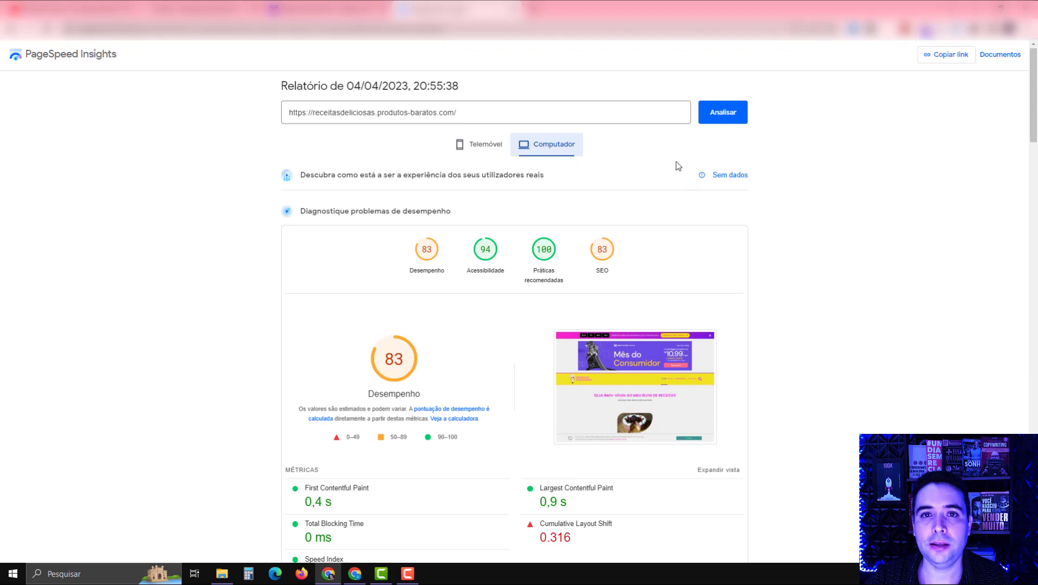
pyautogui.click(725, 110)
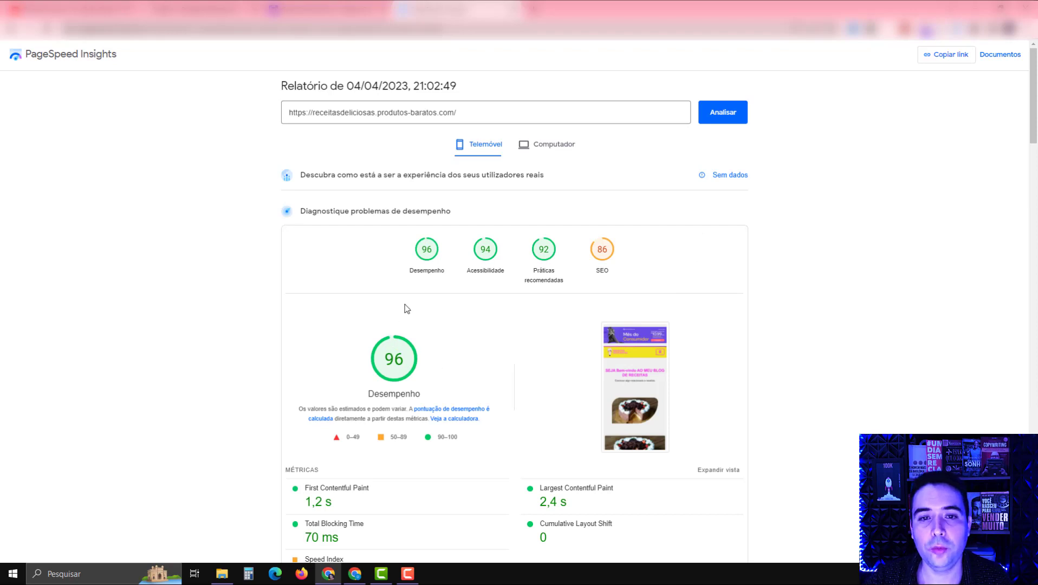
pyautogui.click(542, 158)
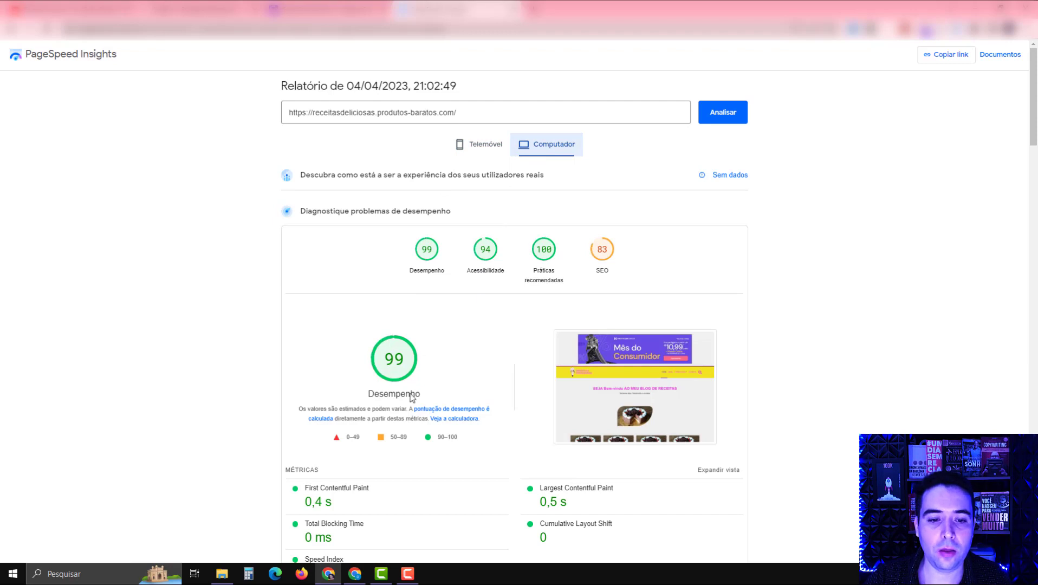